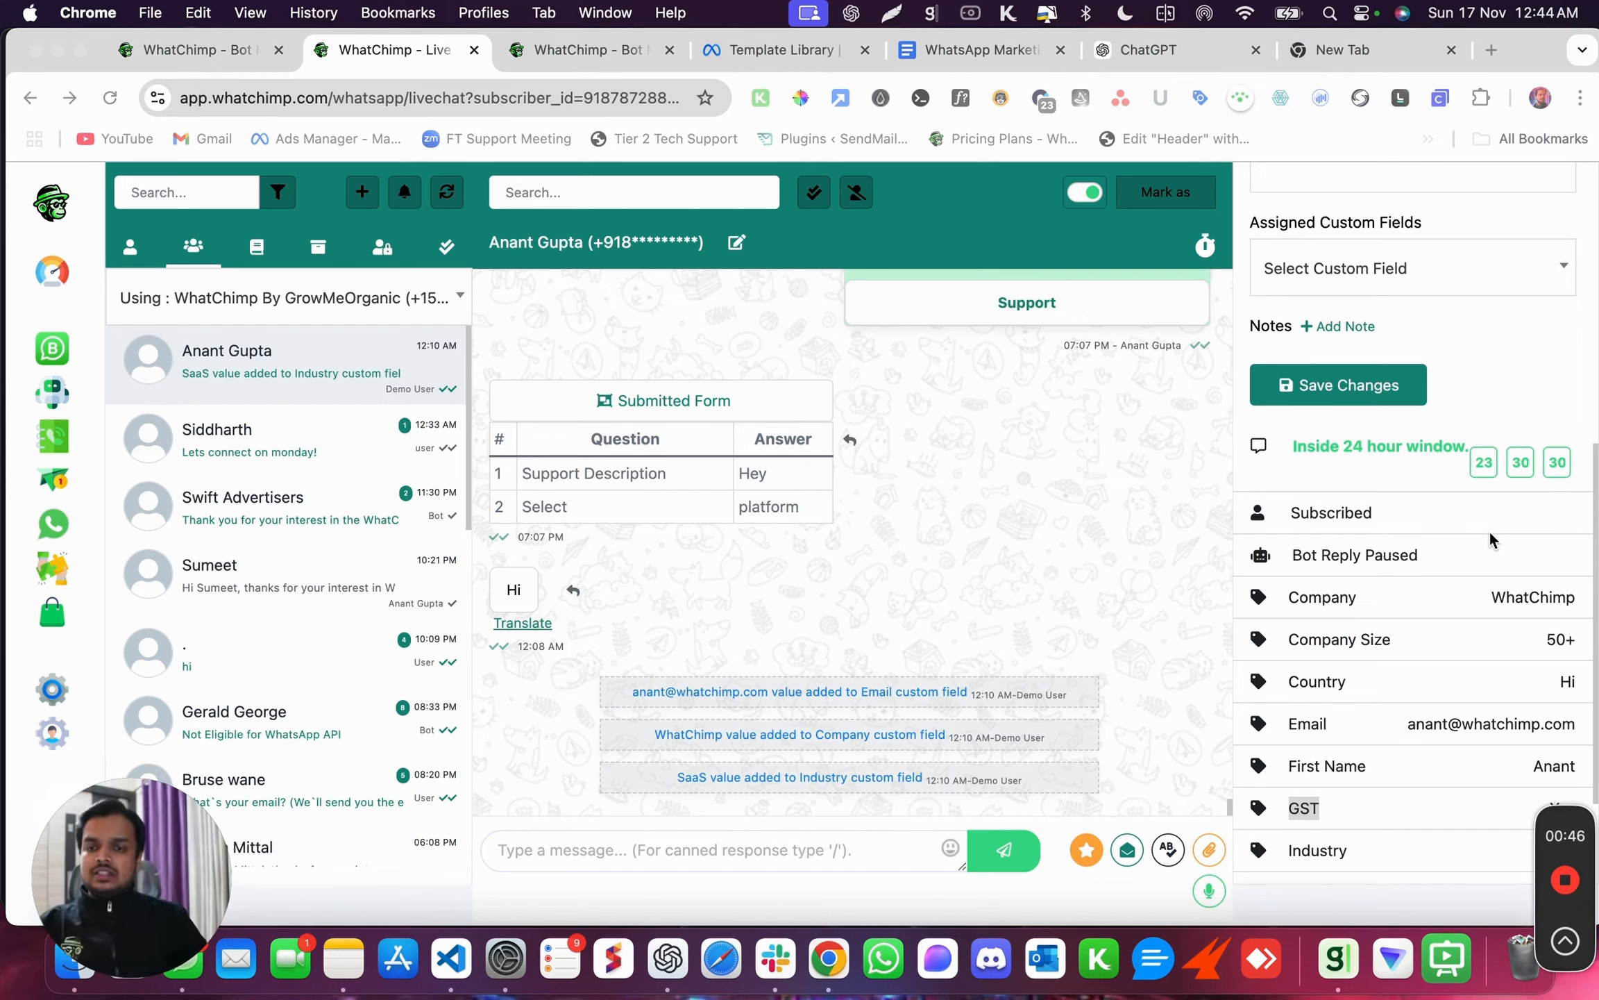
Examine the 24-hour window status and its countdown in the open chat contact's details.
left_click(482, 250)
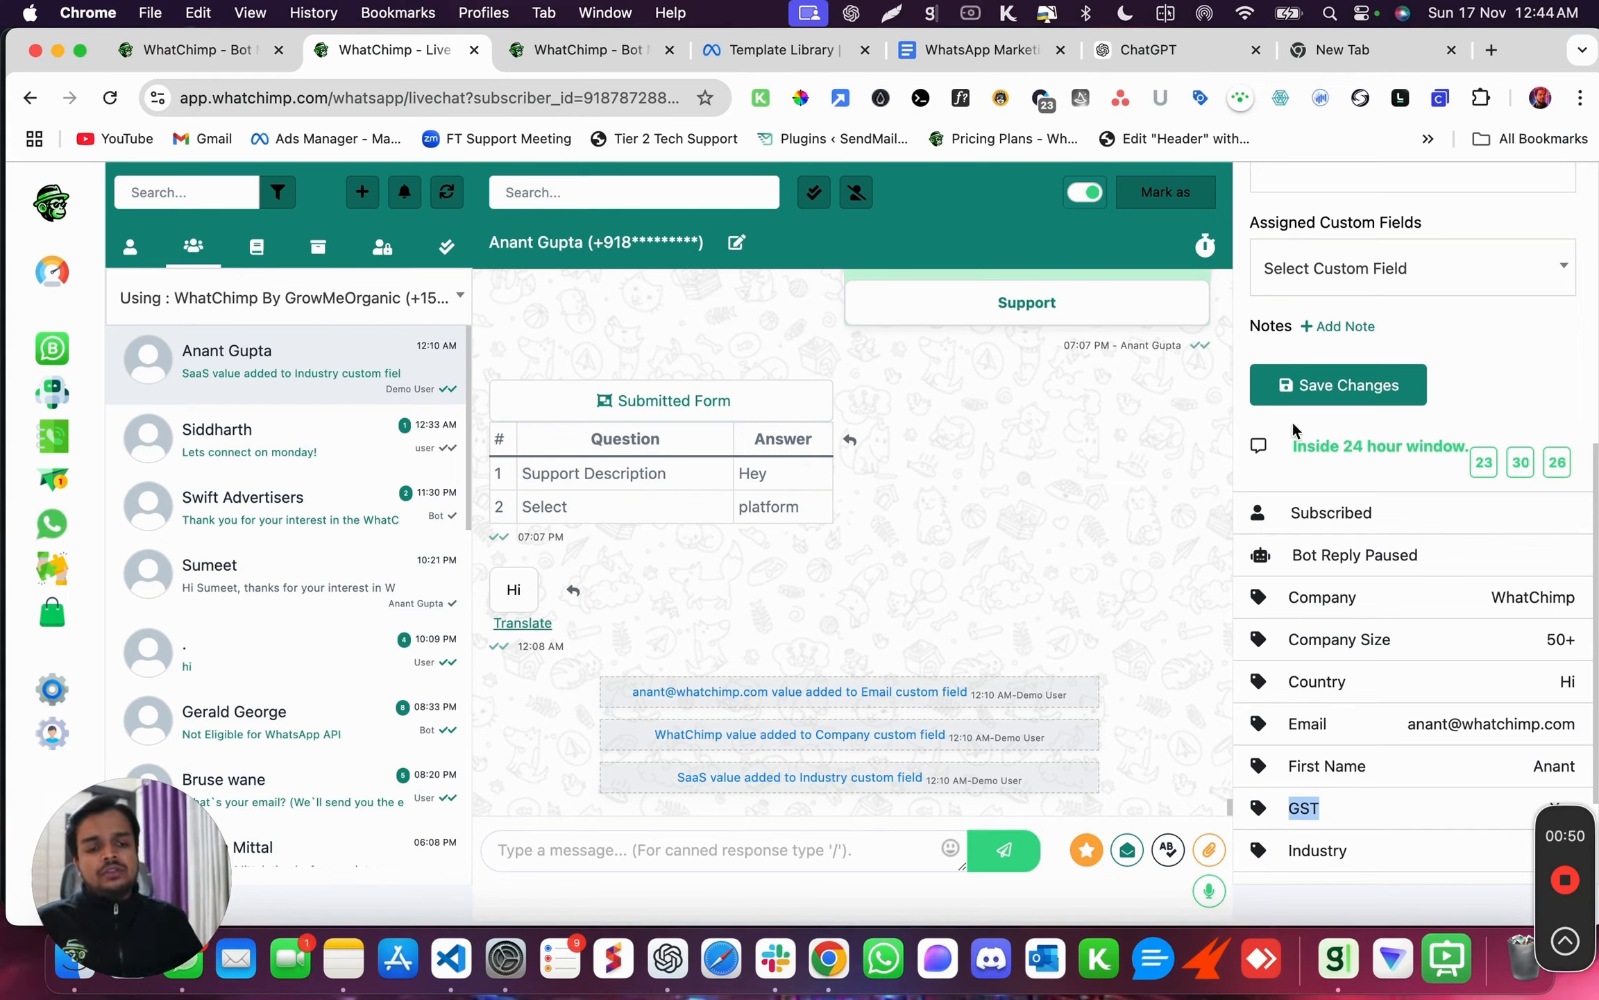
right_click(1312, 442)
key("Escape")
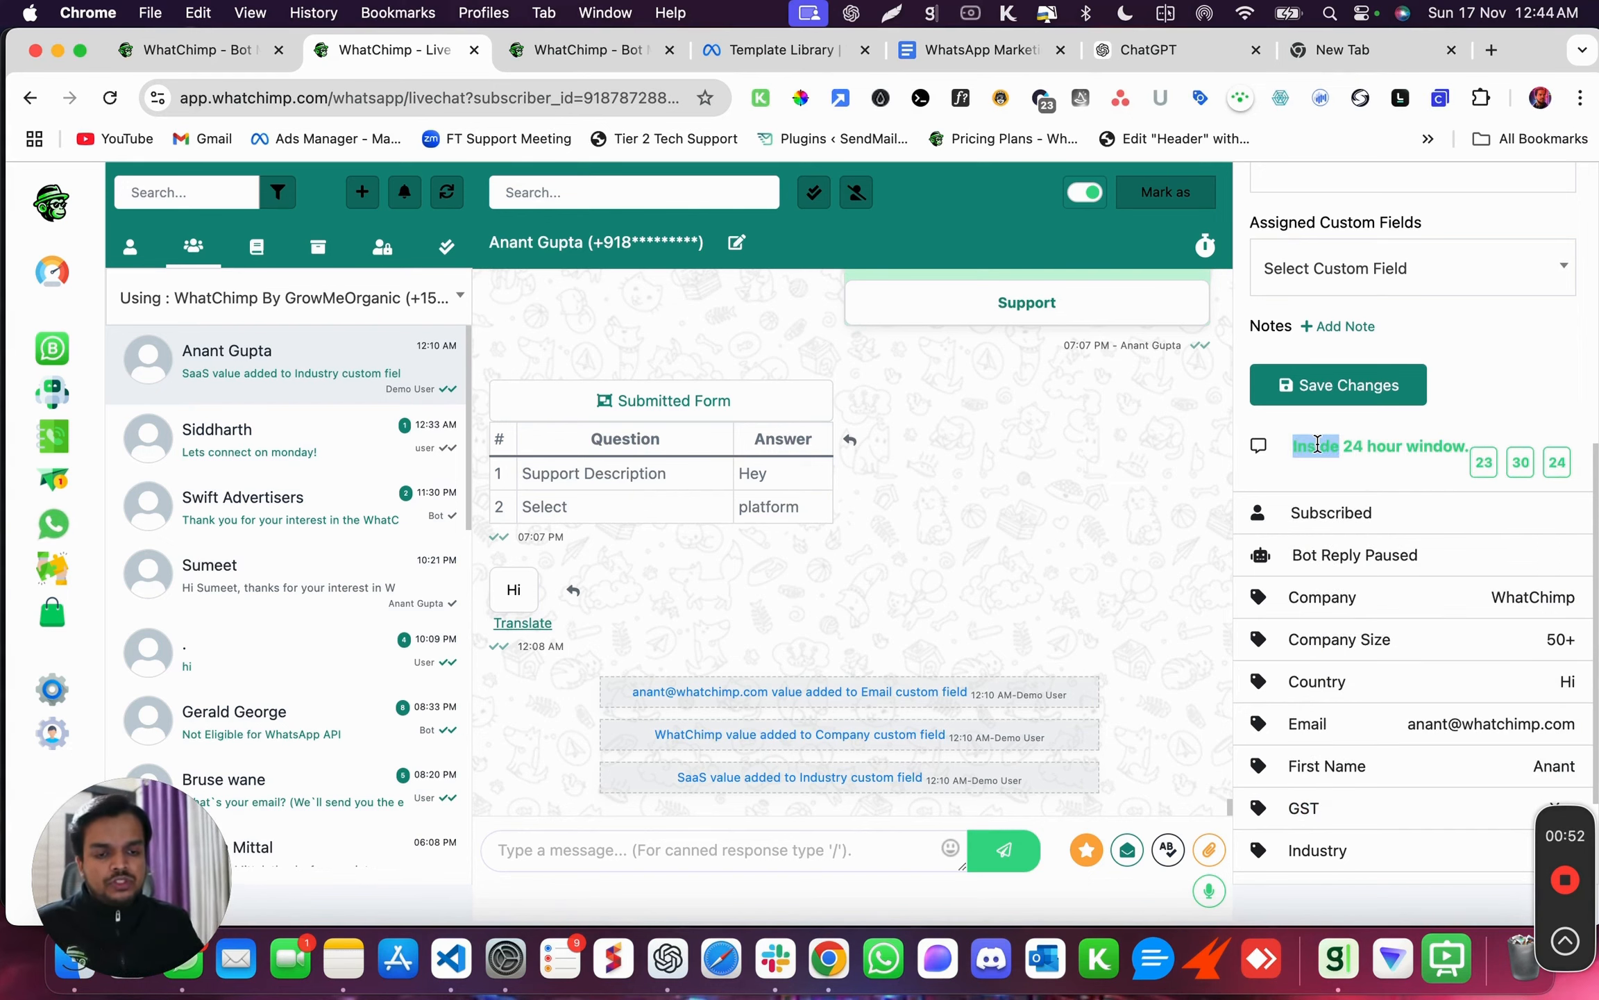
triple_click(1317, 444)
left_click(1350, 453)
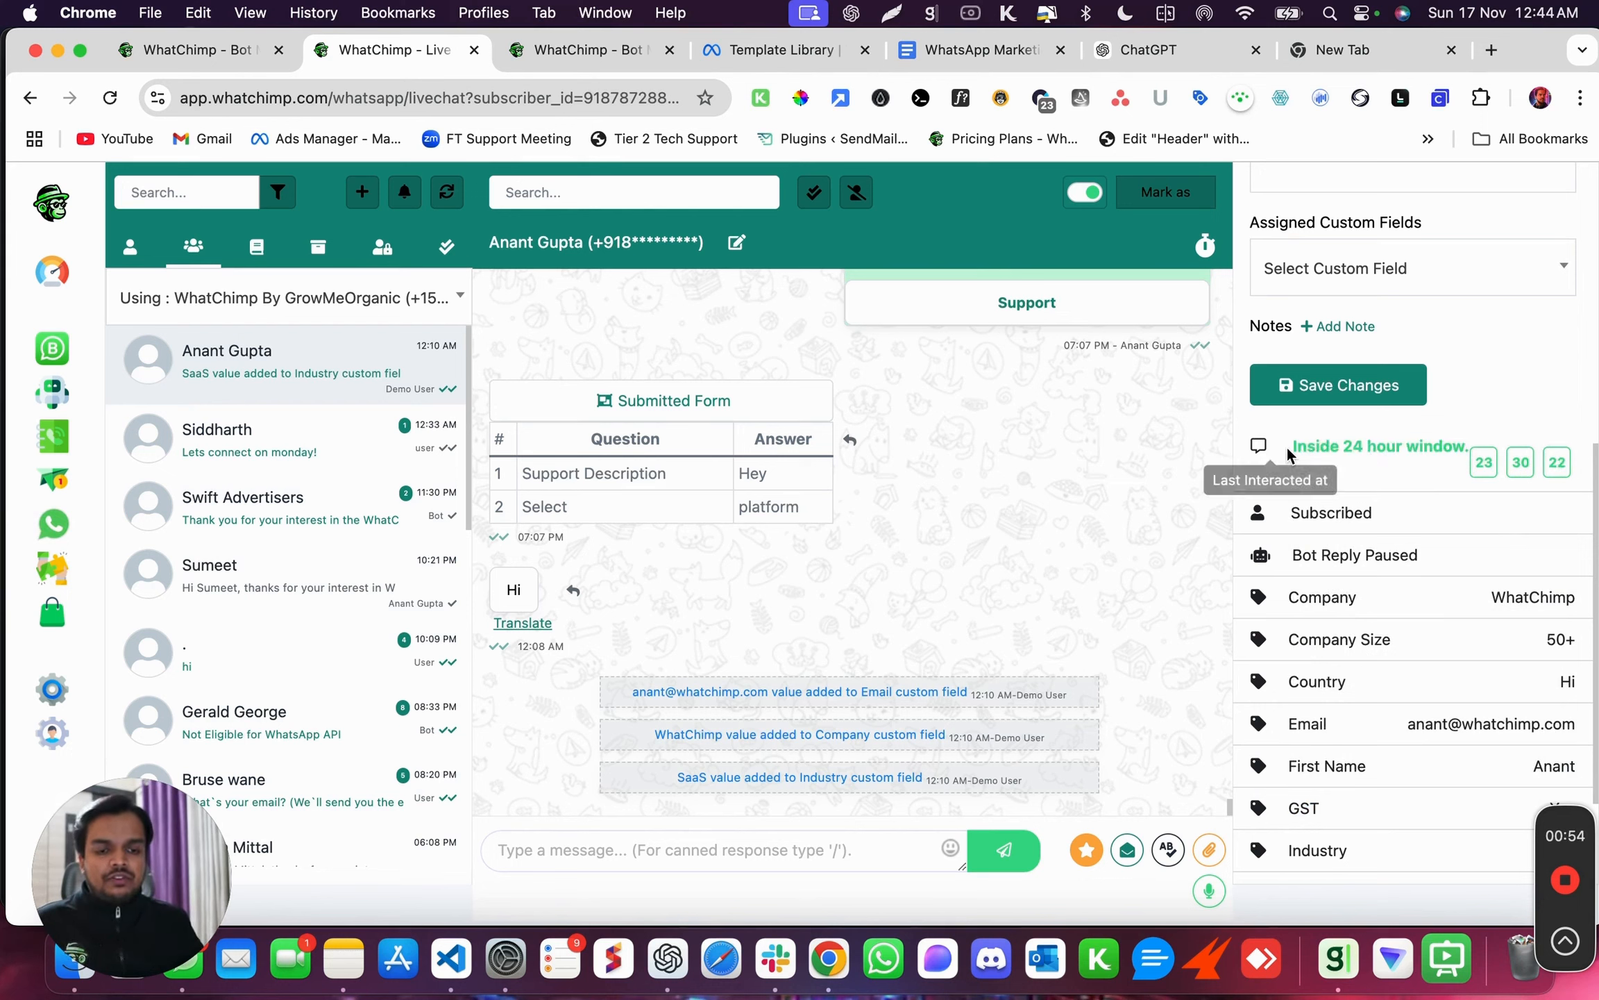
left_click_drag(1287, 445, 1480, 459)
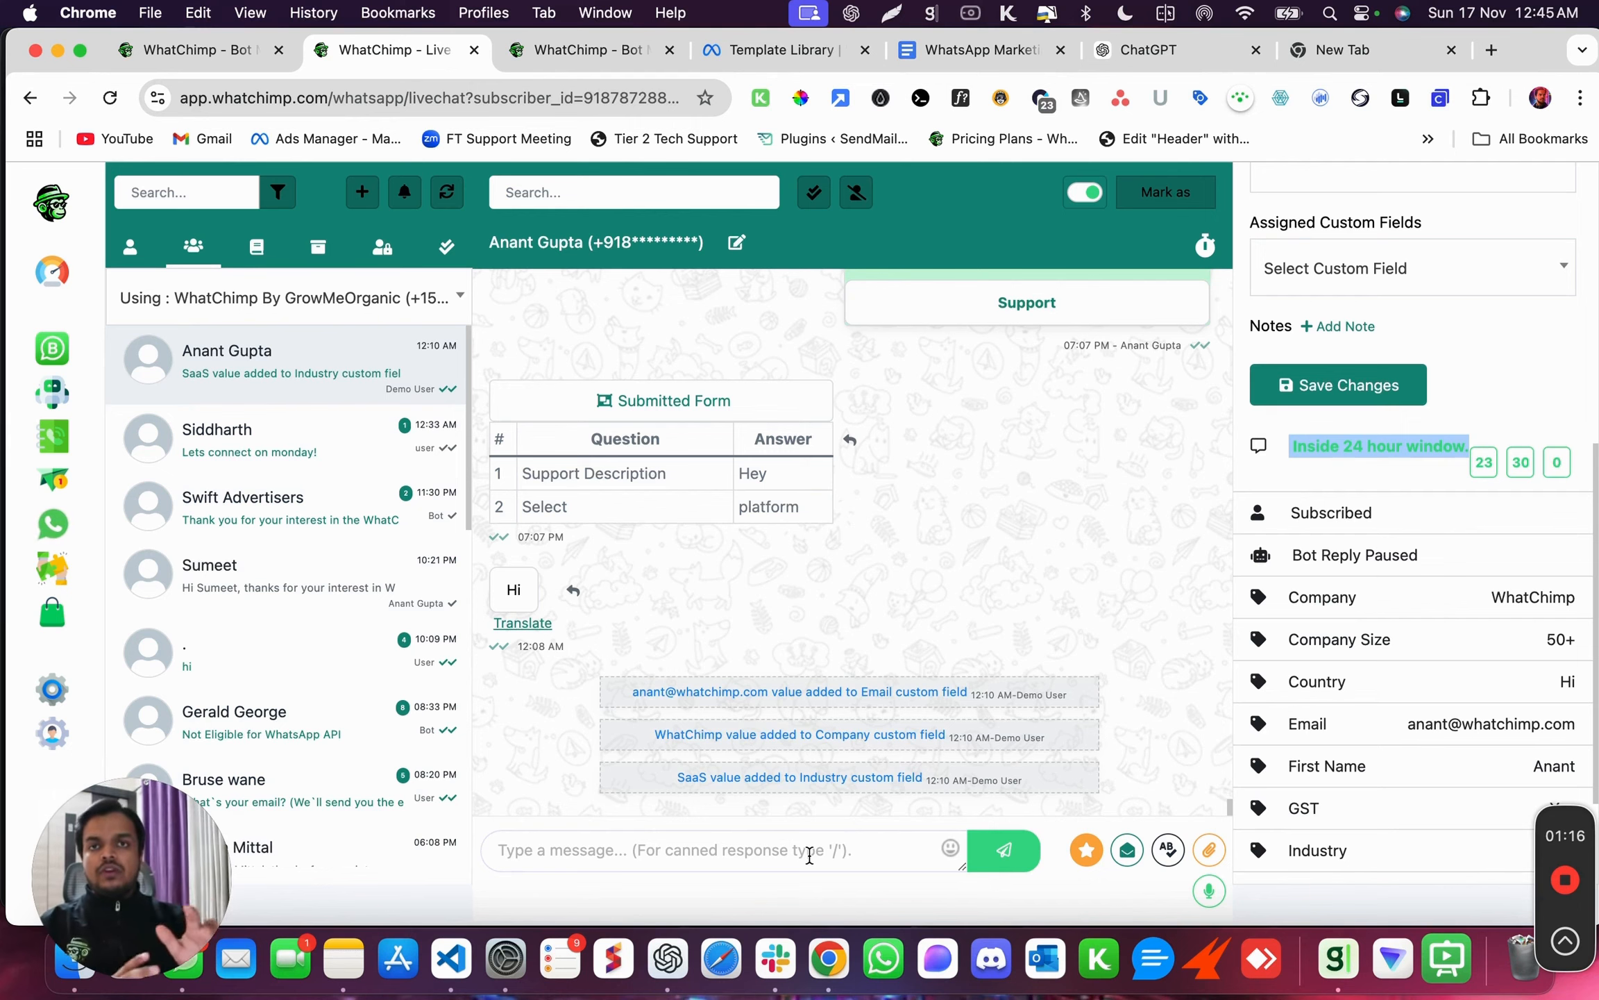
Look through the message templates that can be sent in this chat, and close the list.
left_click(1127, 850)
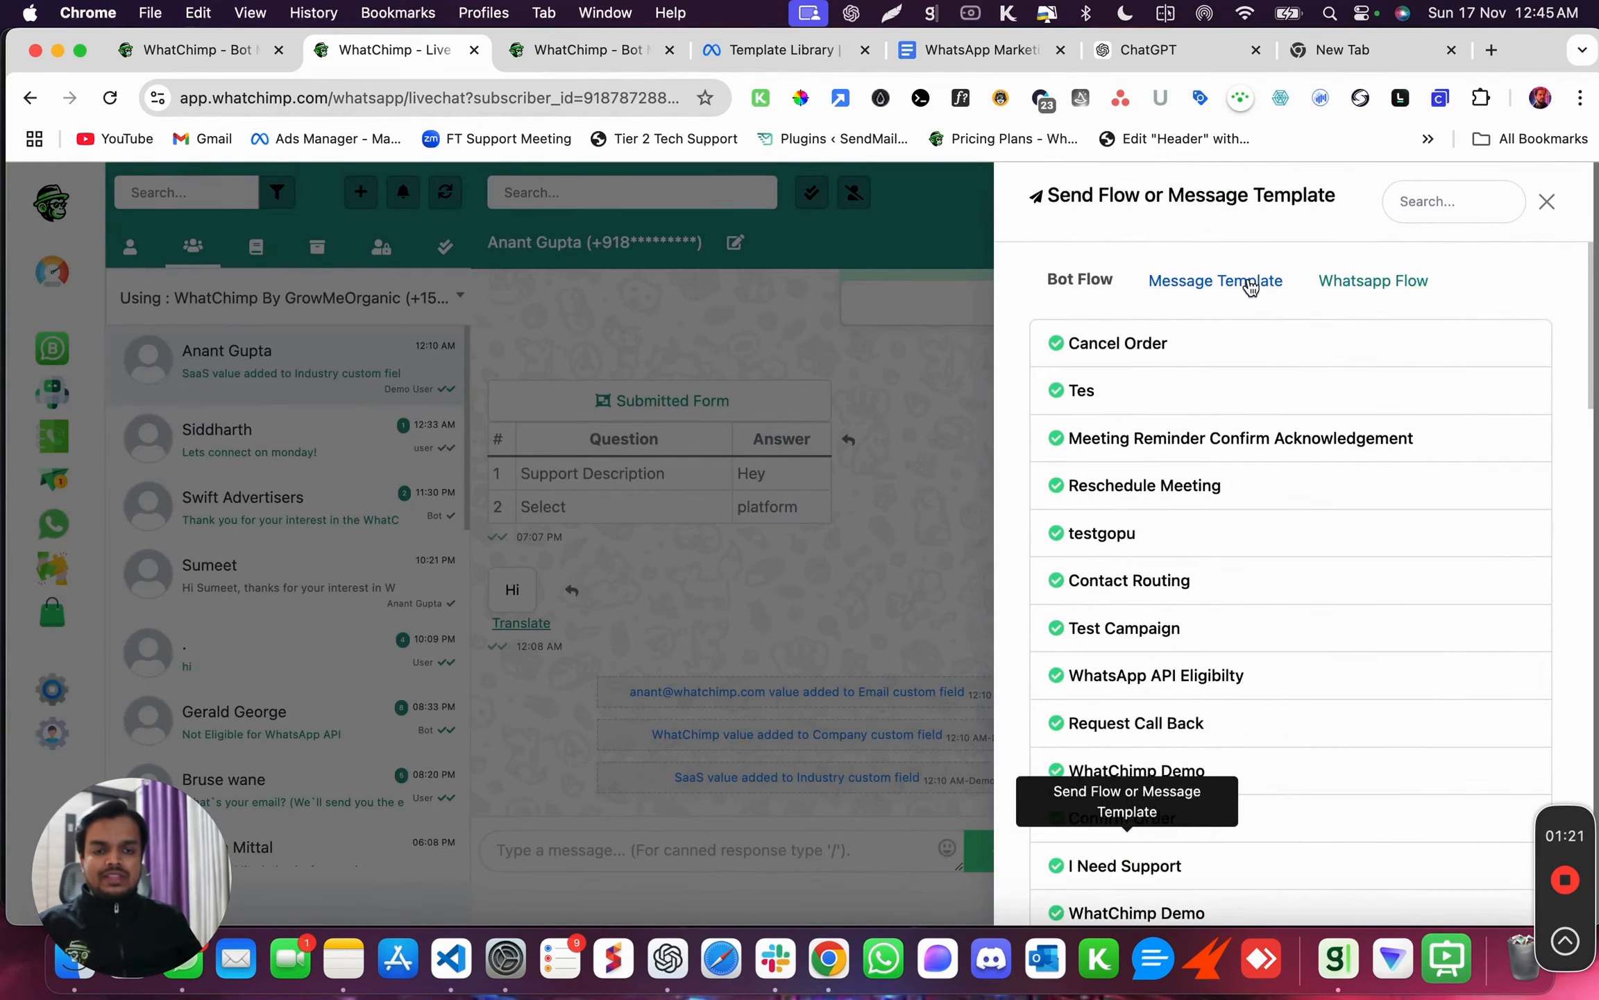
left_click(1247, 283)
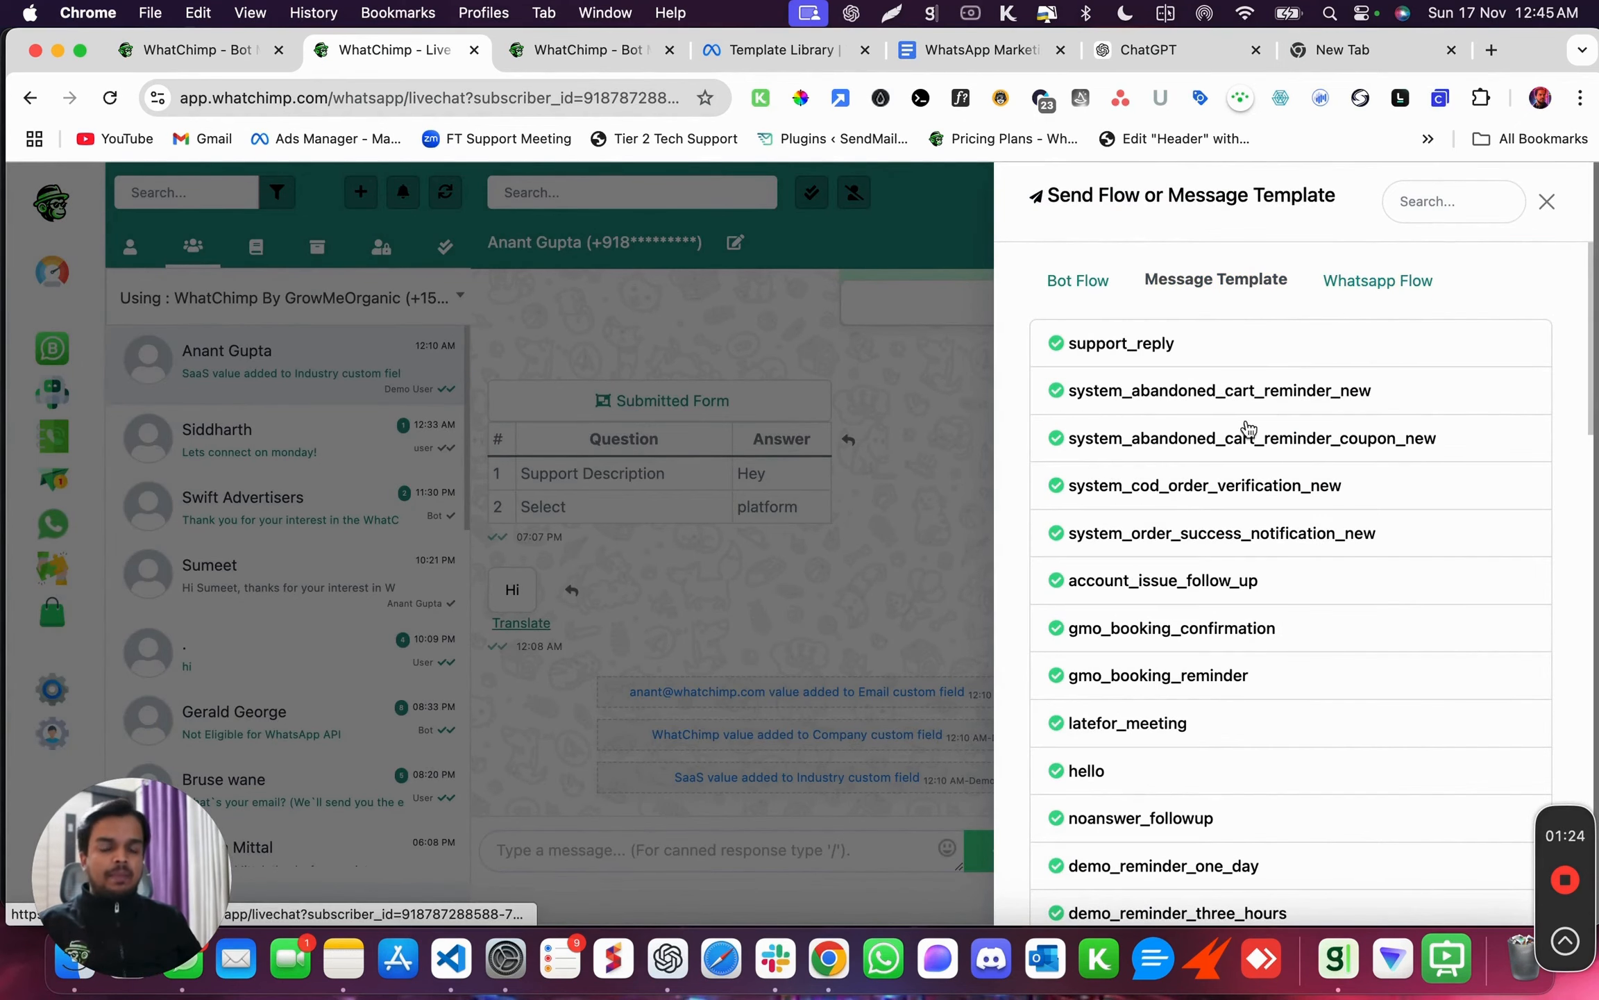
scroll(1247, 429, "down", 15)
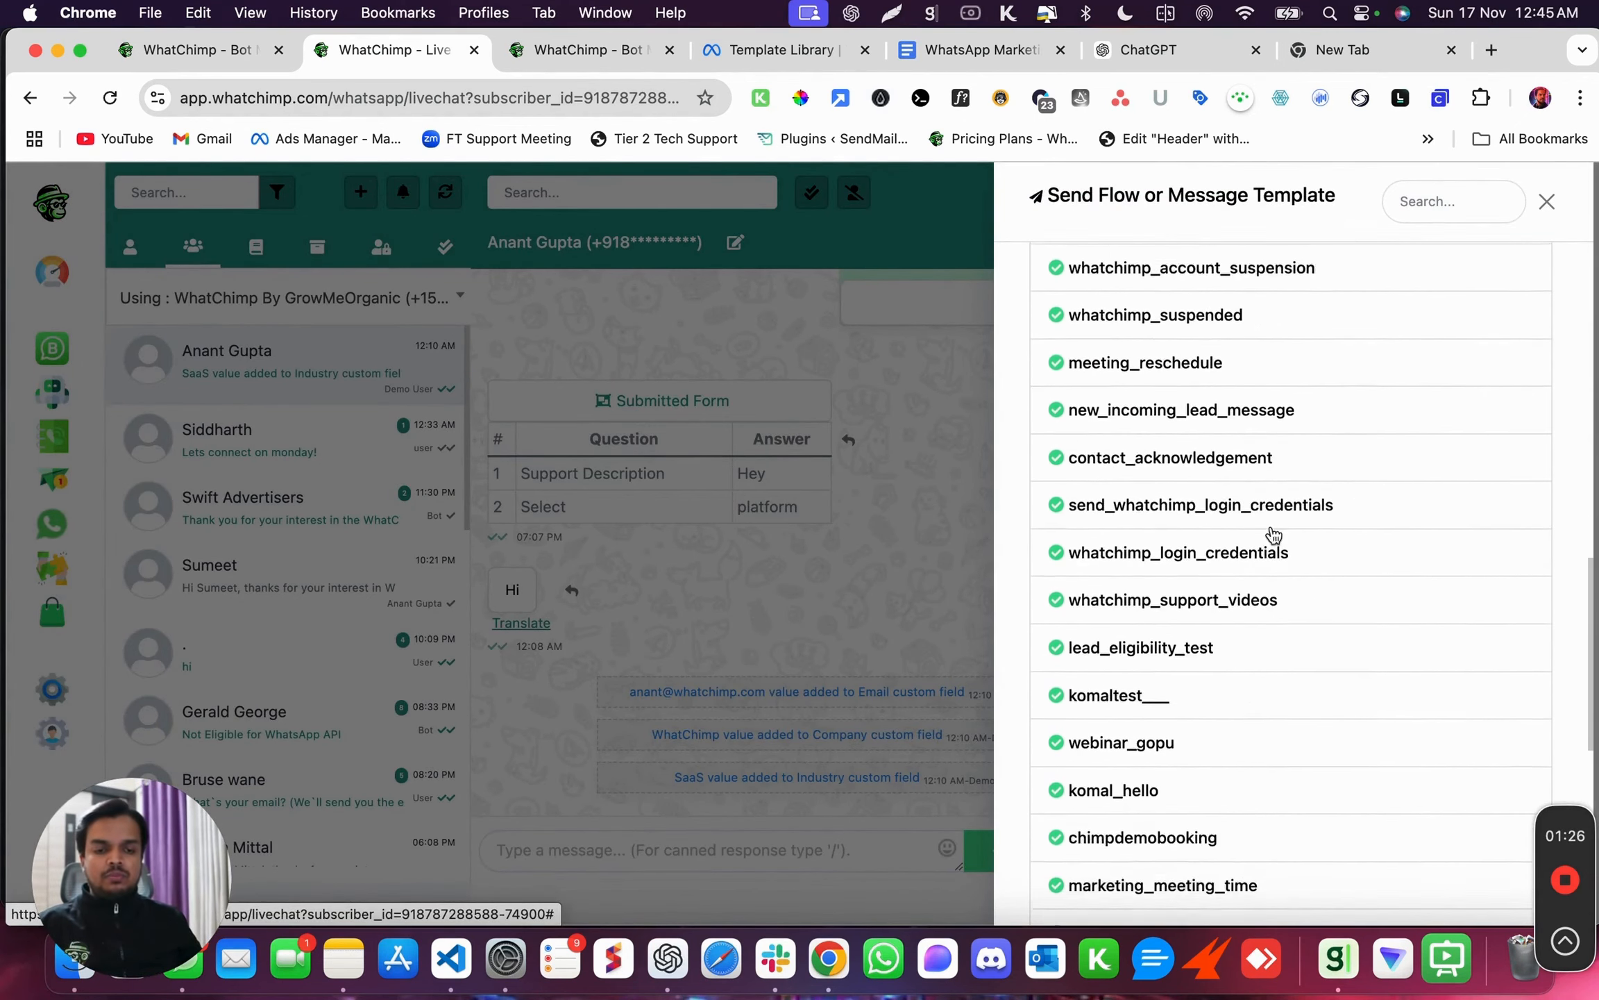
scroll(1273, 534, "down", 1)
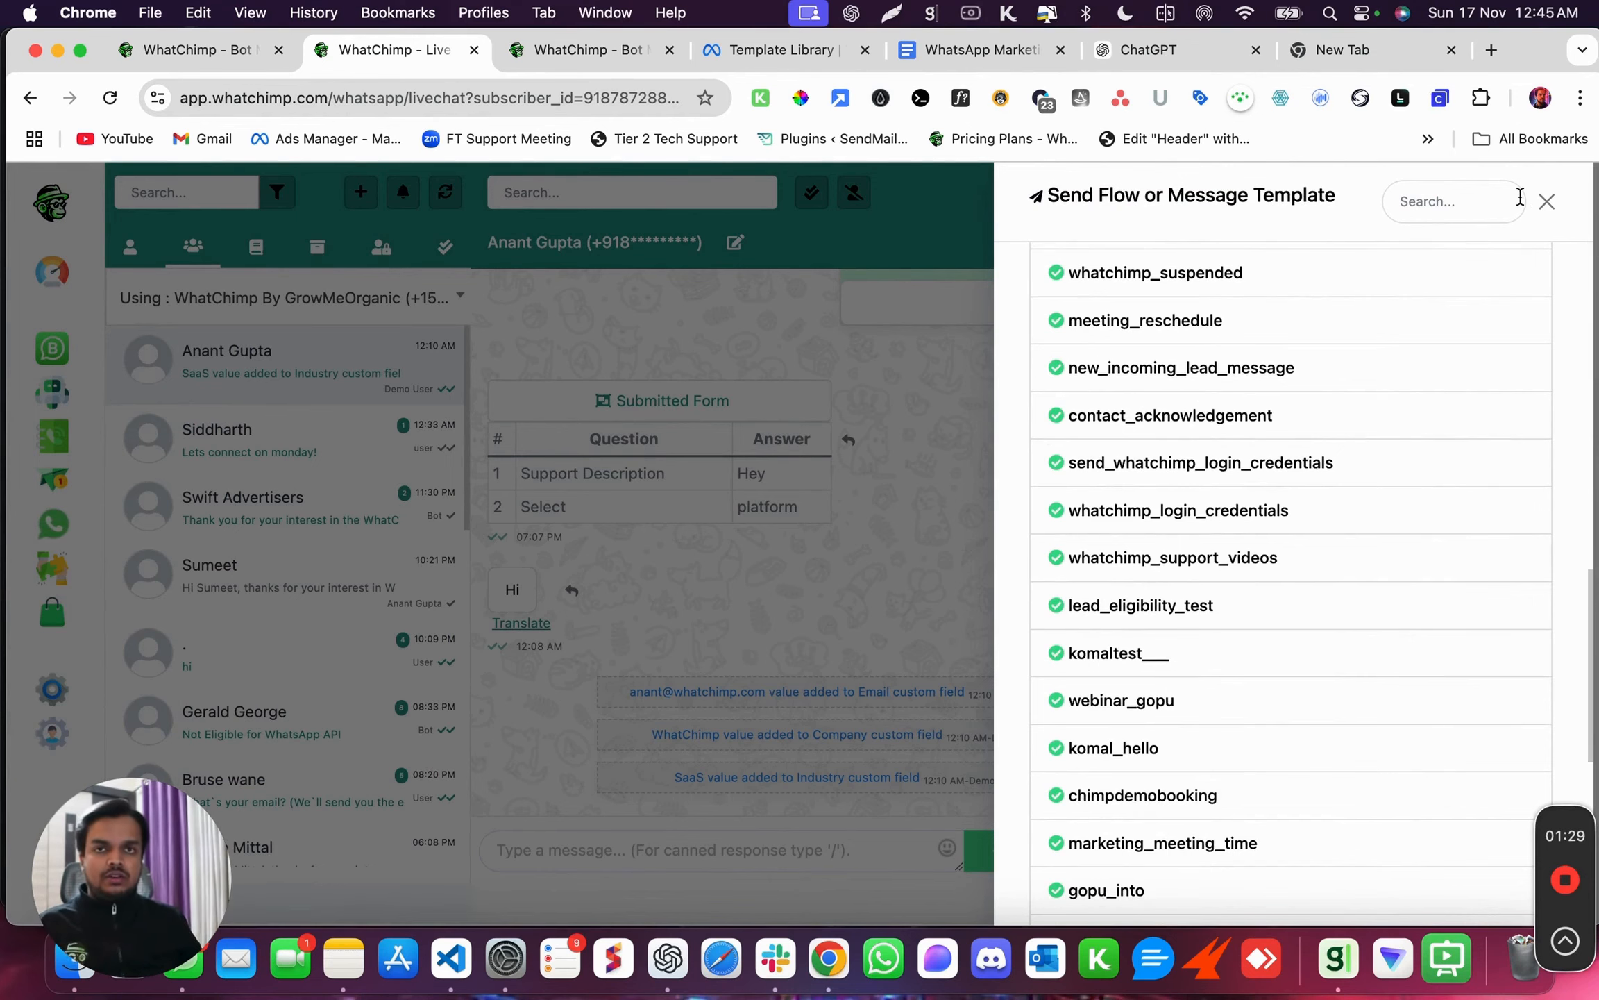
left_click(1547, 201)
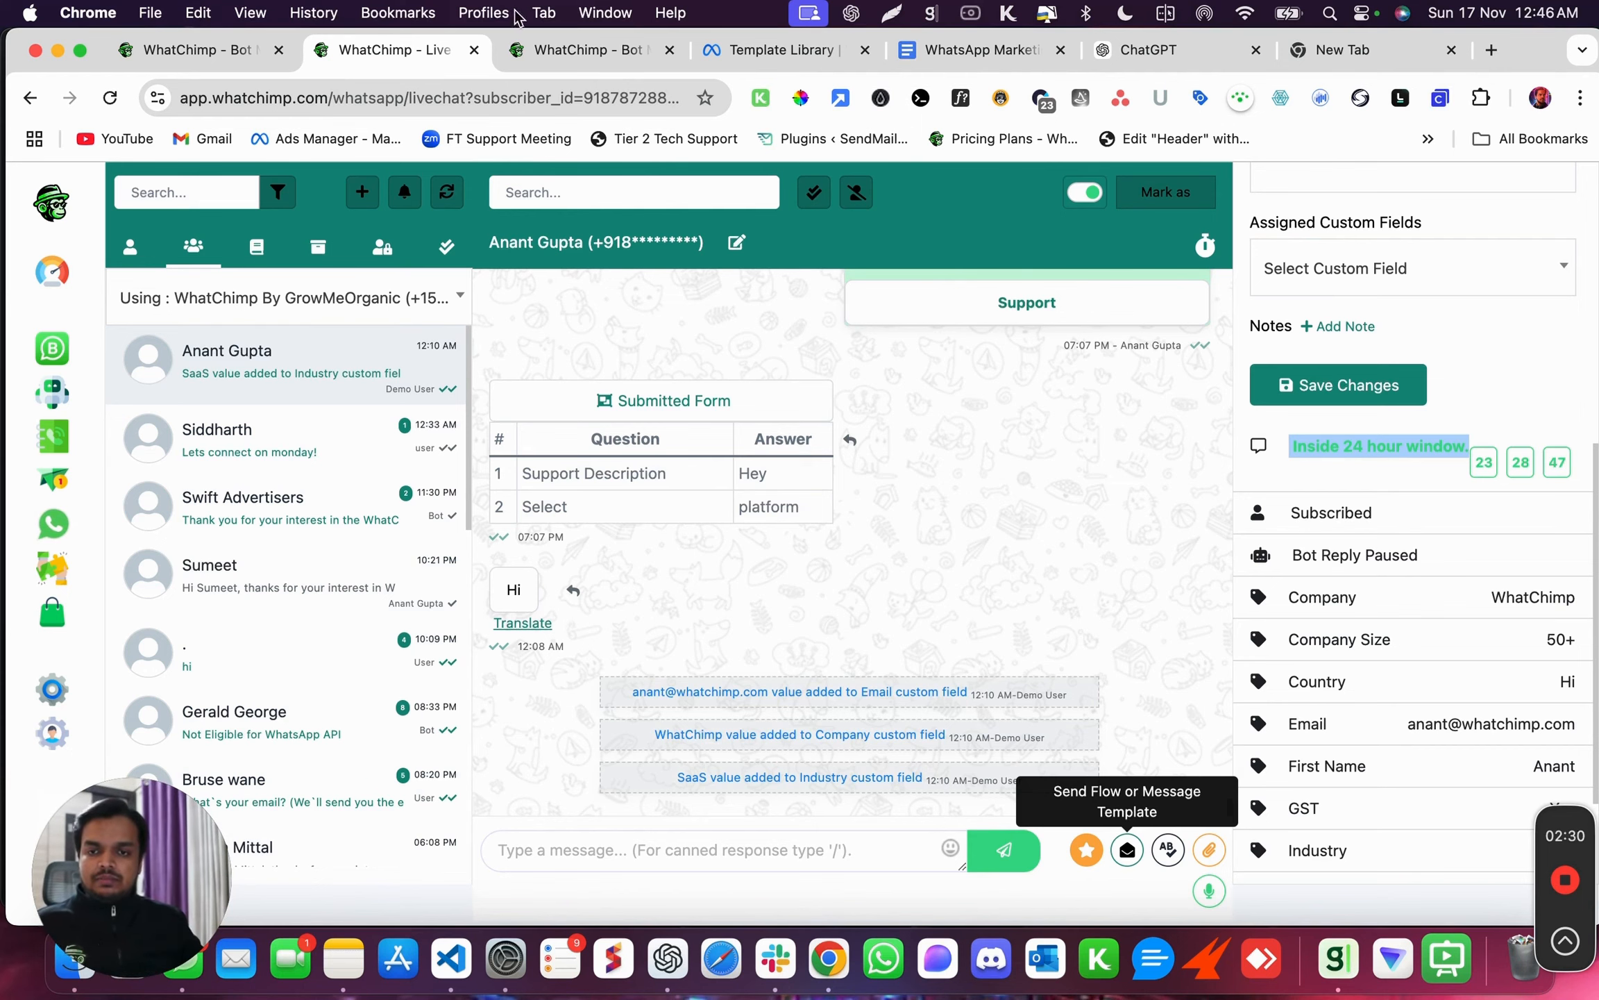
Switch to the WhatsApp Bot Manager page, review the message template list and view the test_pro template's details.
left_click(531, 49)
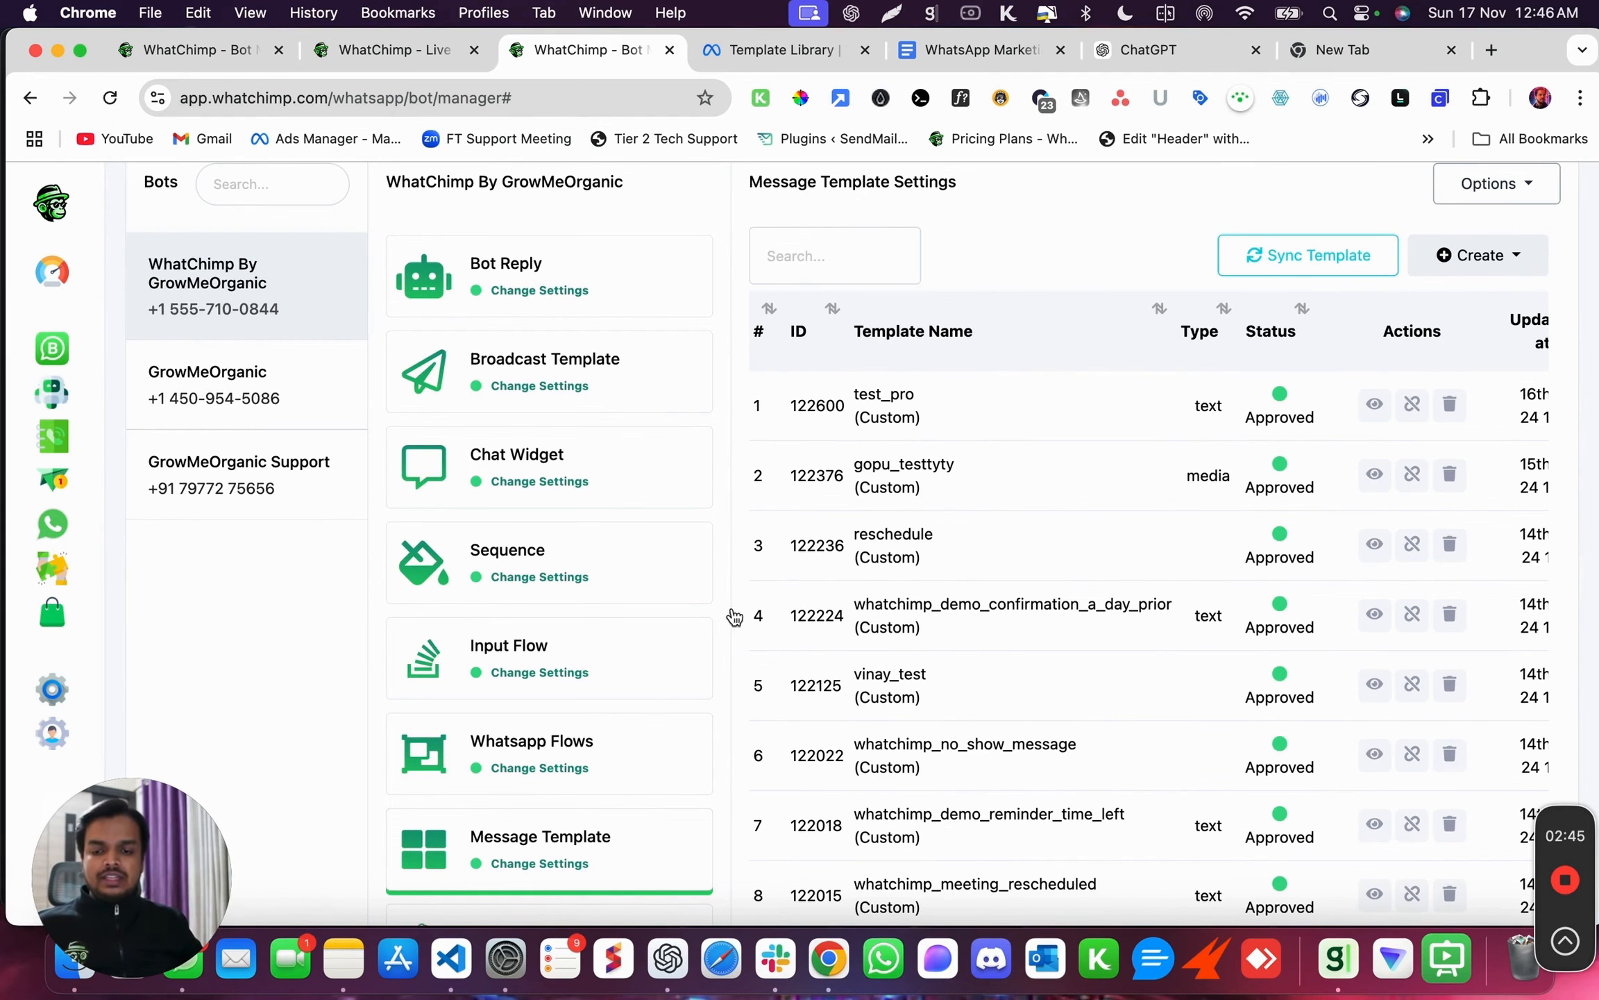
scroll(731, 608, "down", 3)
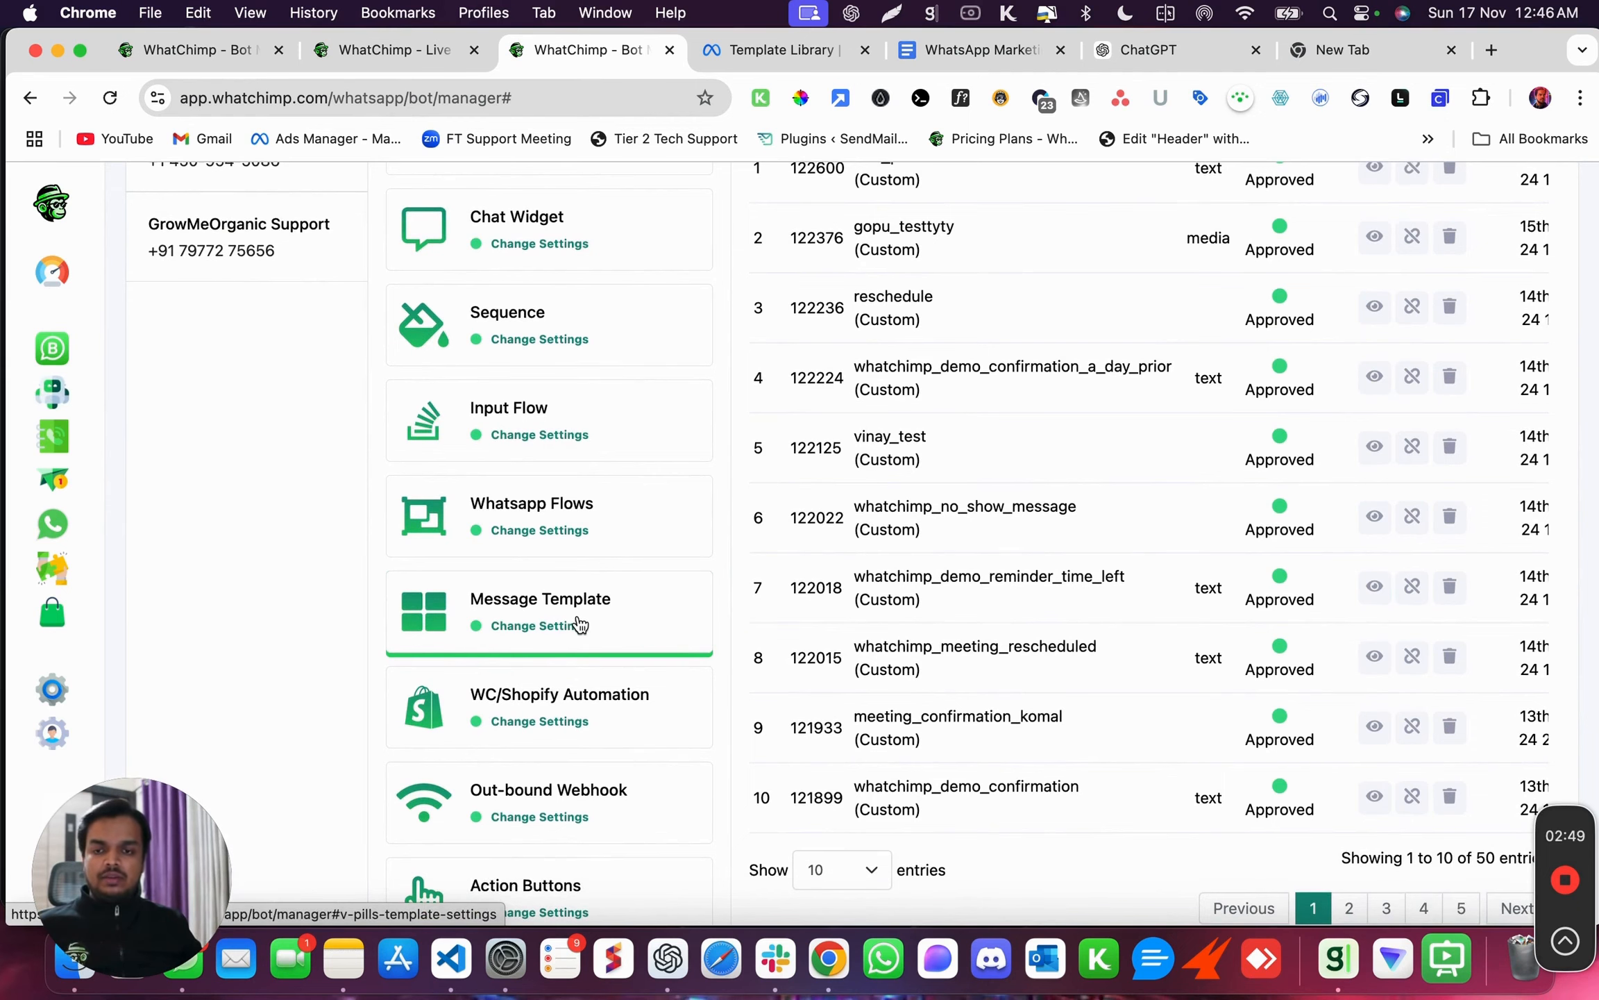
scroll(582, 618, "up", 3)
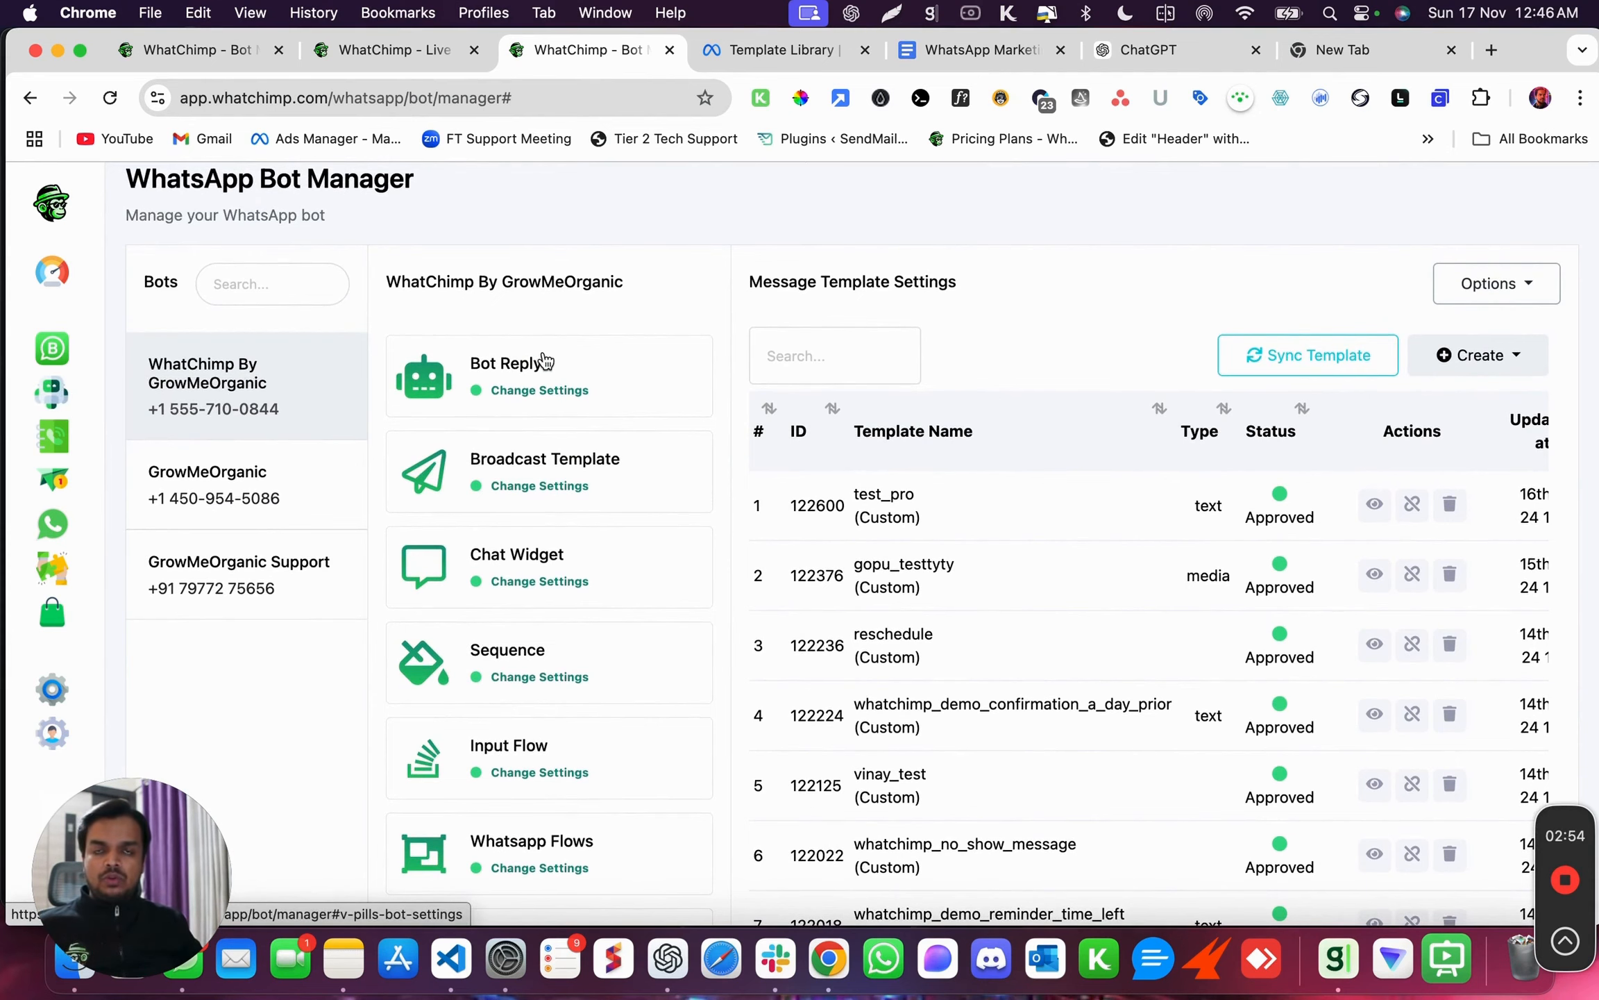
scroll(569, 680, "down", 3)
scroll(569, 680, "down", 2)
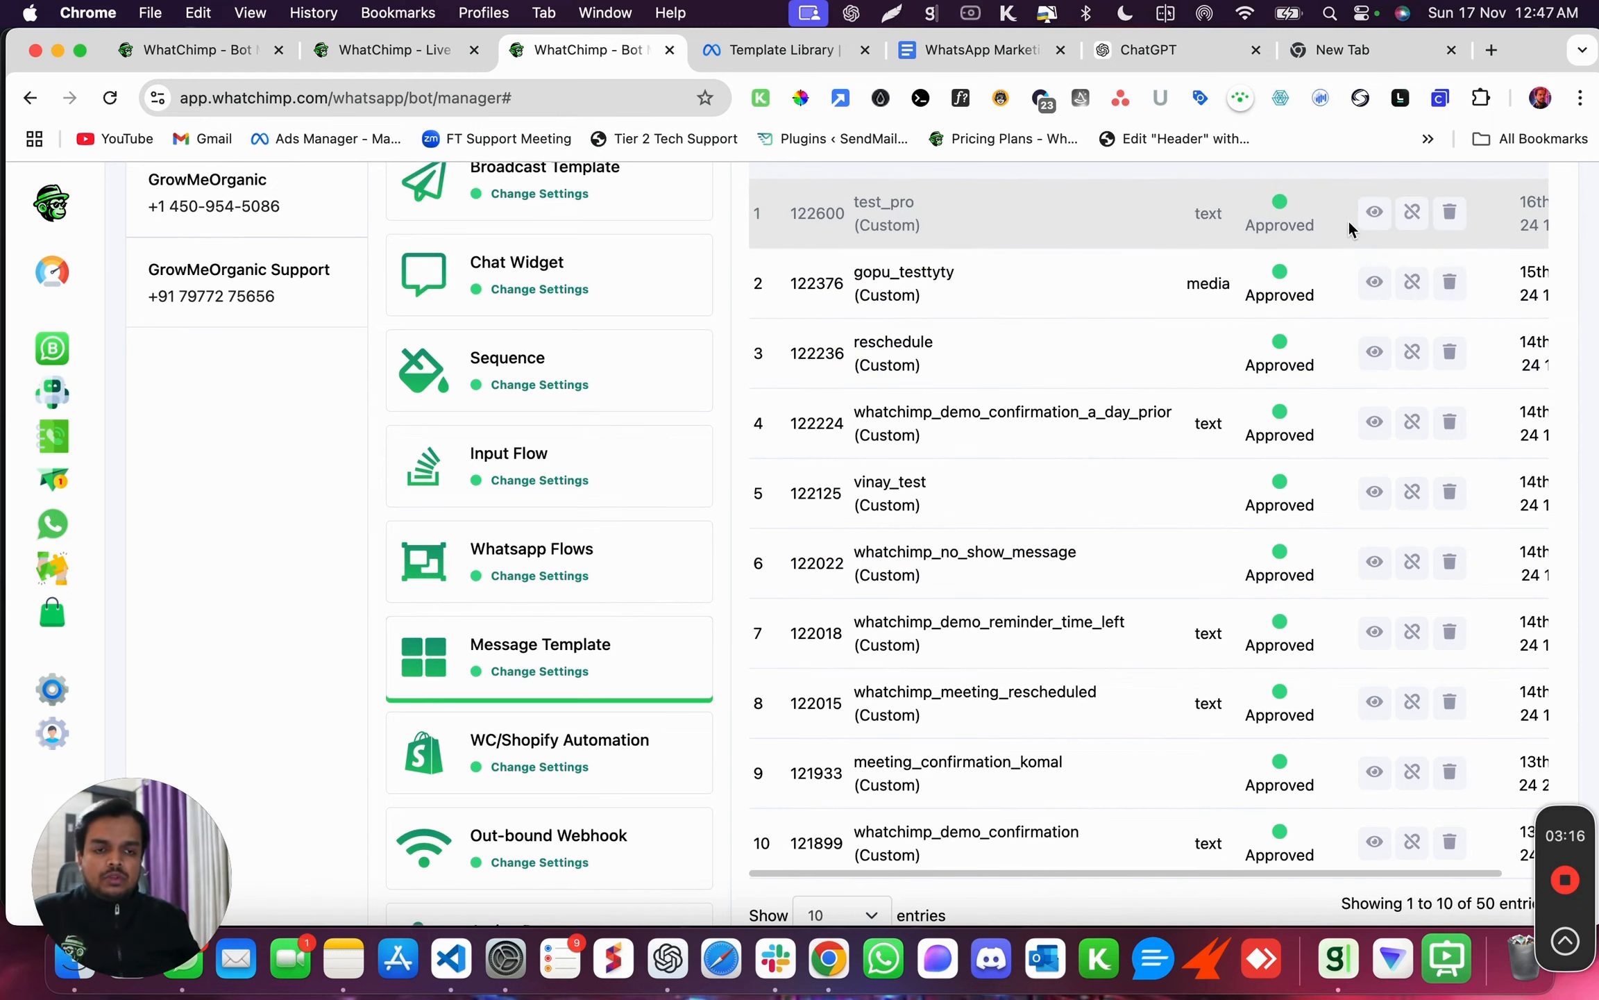
left_click(1374, 212)
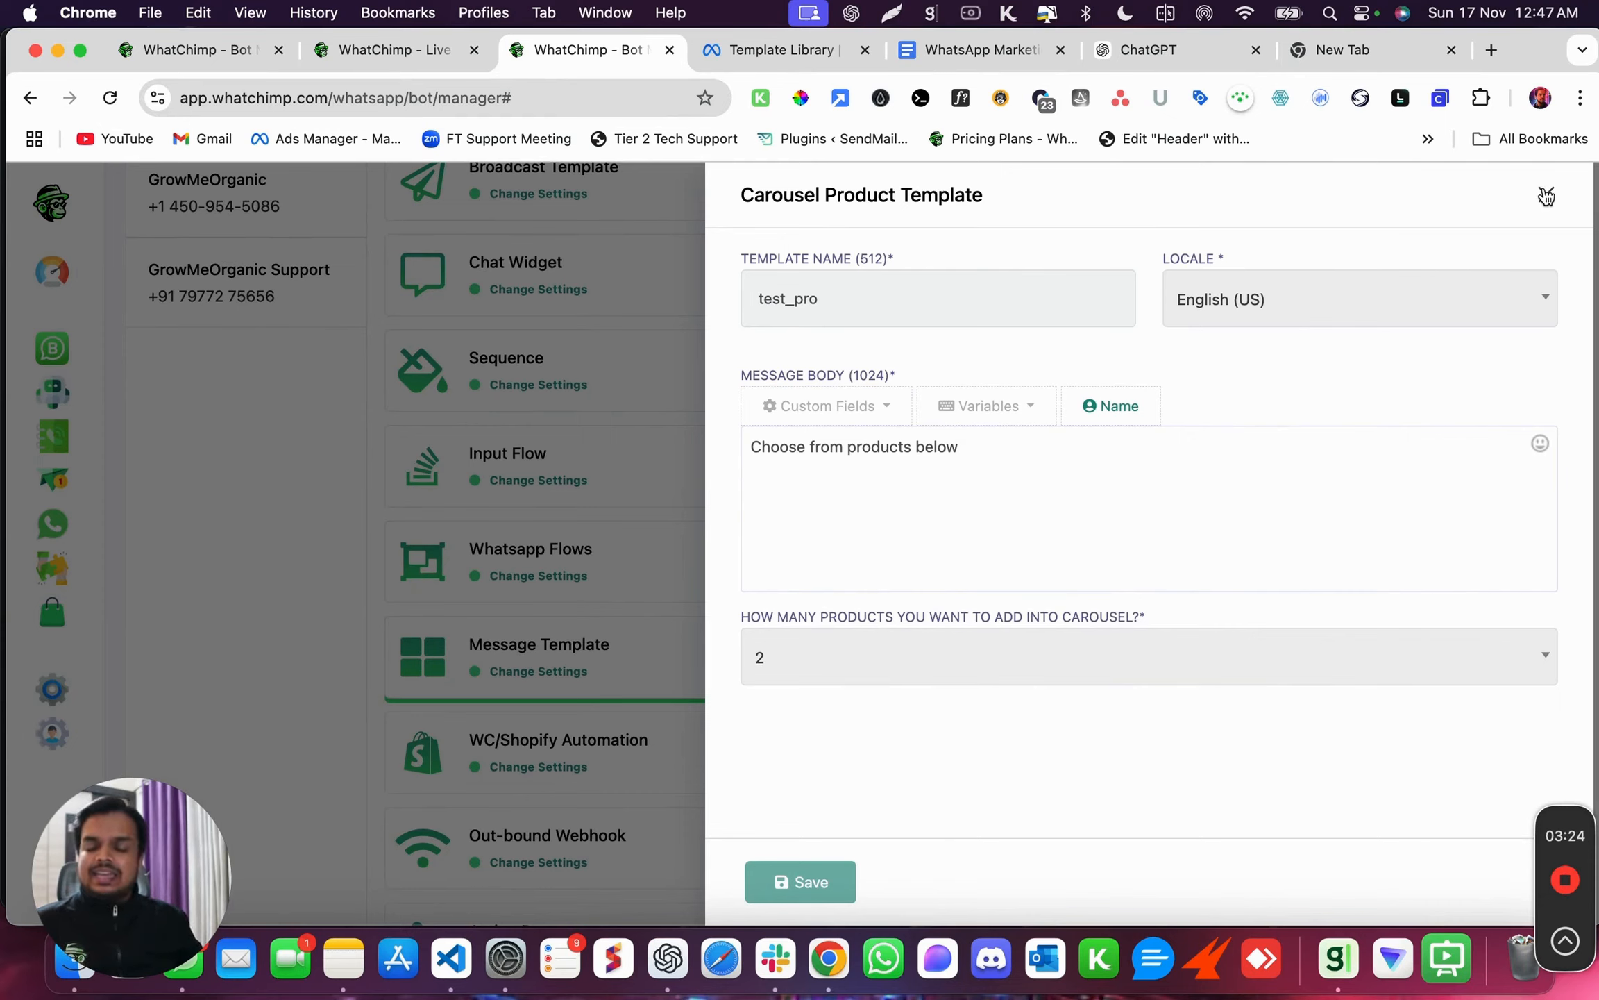
left_click(1547, 197)
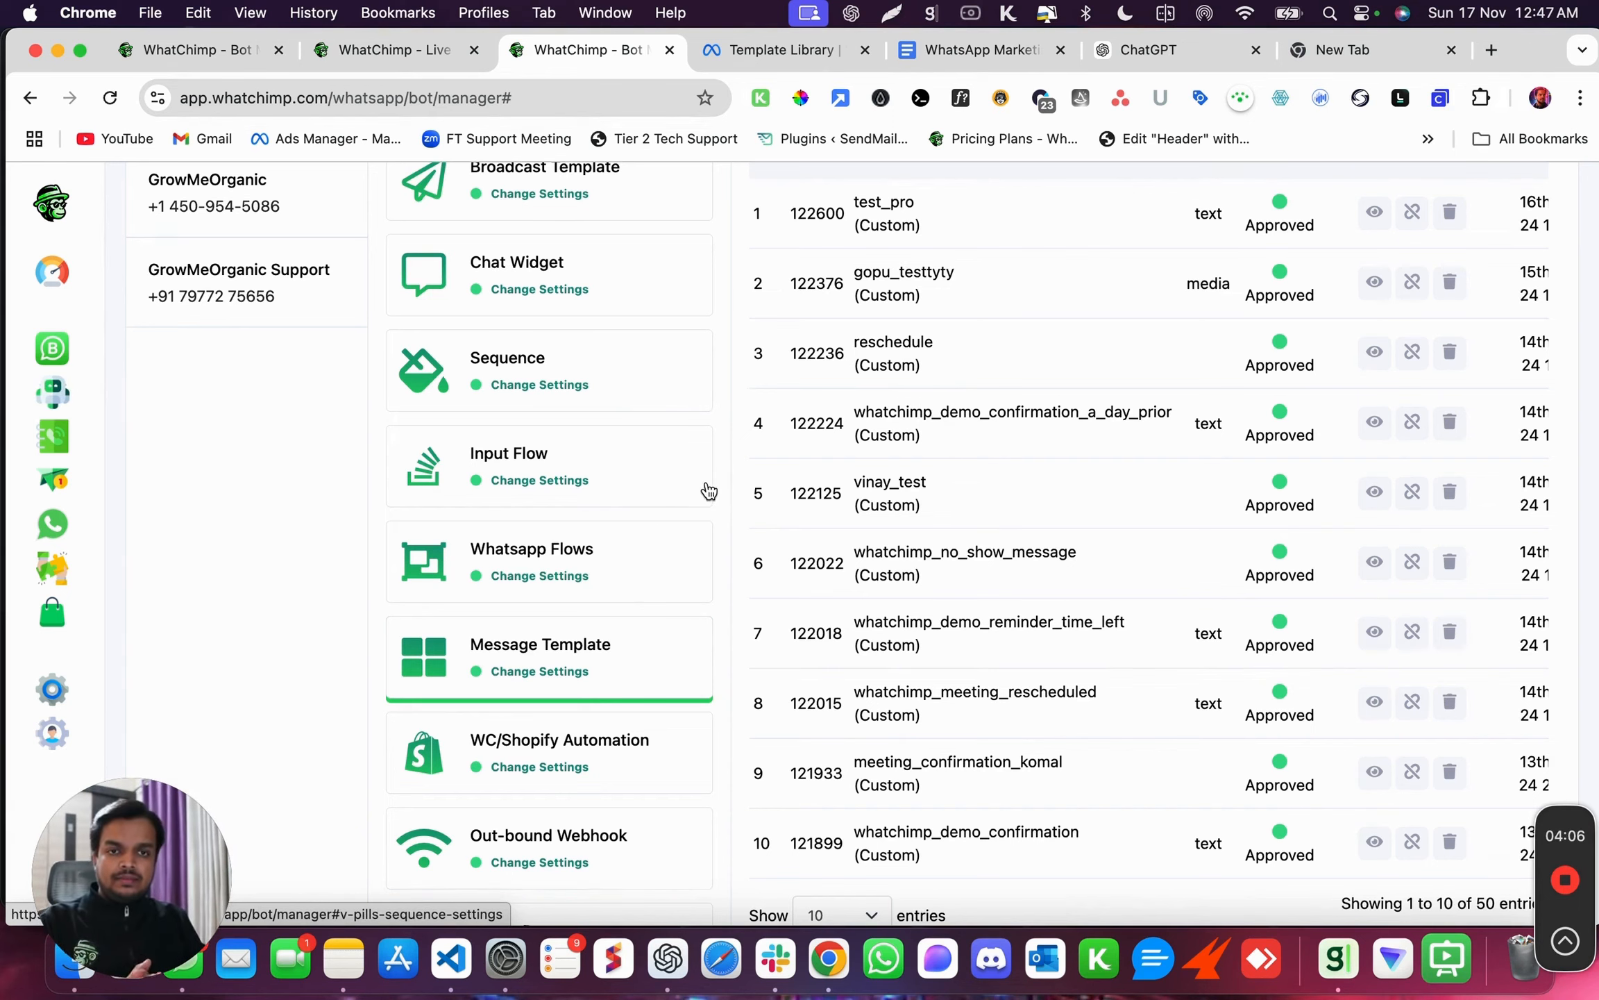
Start creating a new General Template in the message template settings.
scroll(708, 491, "up", 6)
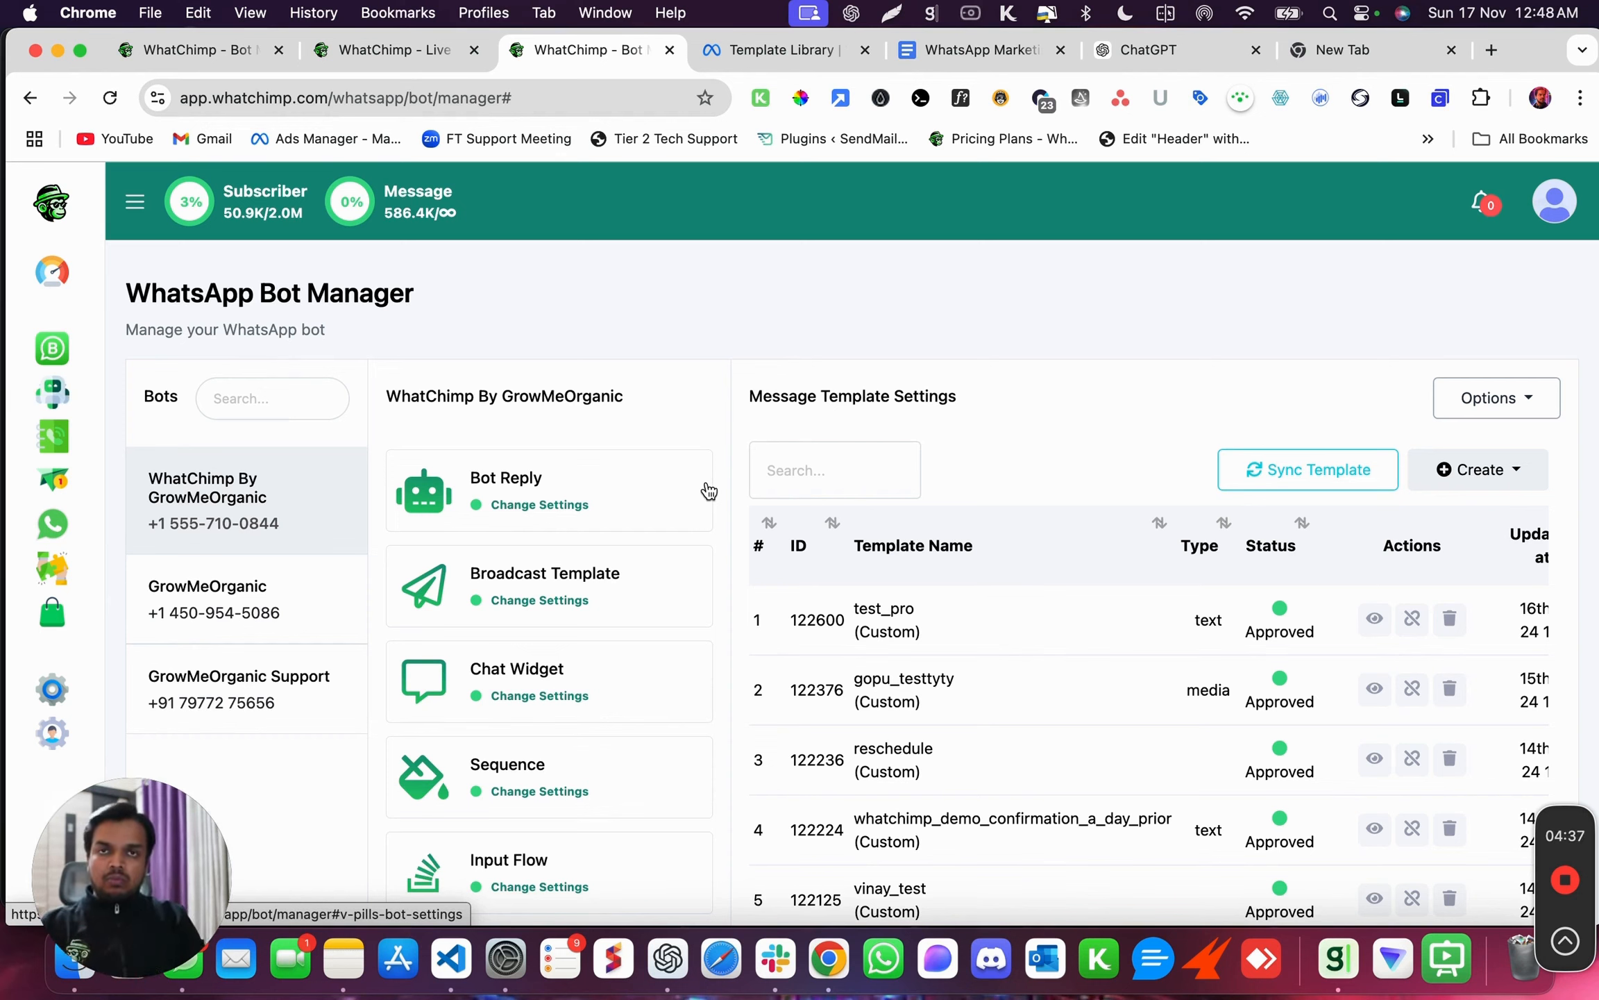
left_click(1494, 479)
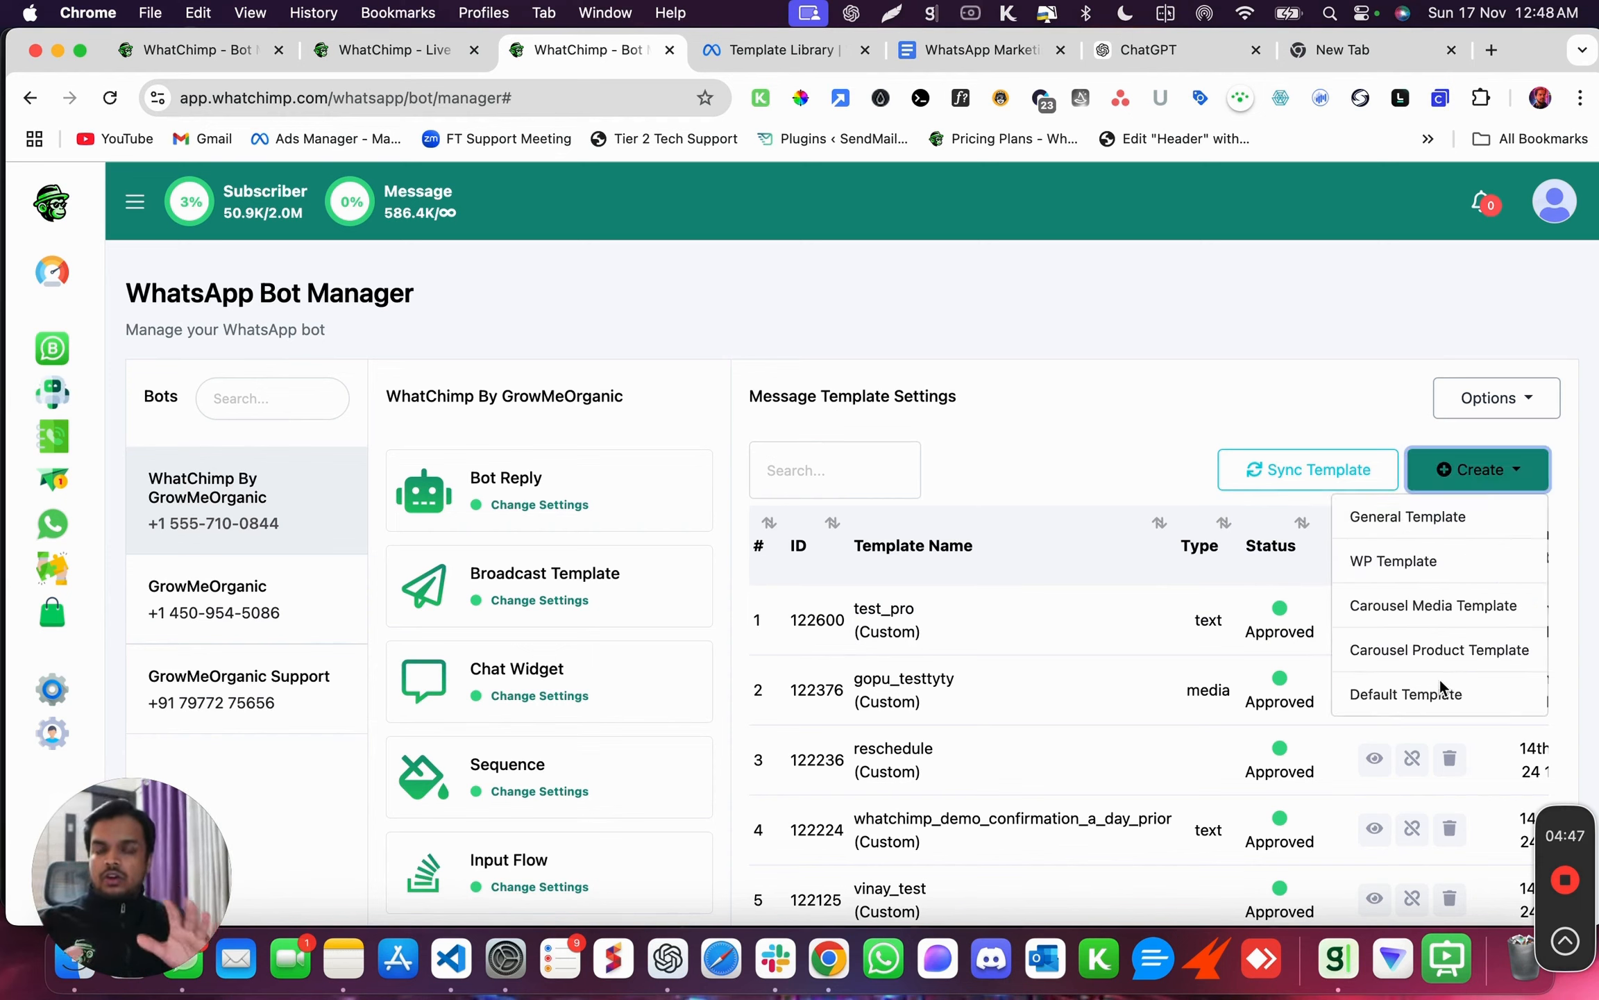
left_click(1380, 522)
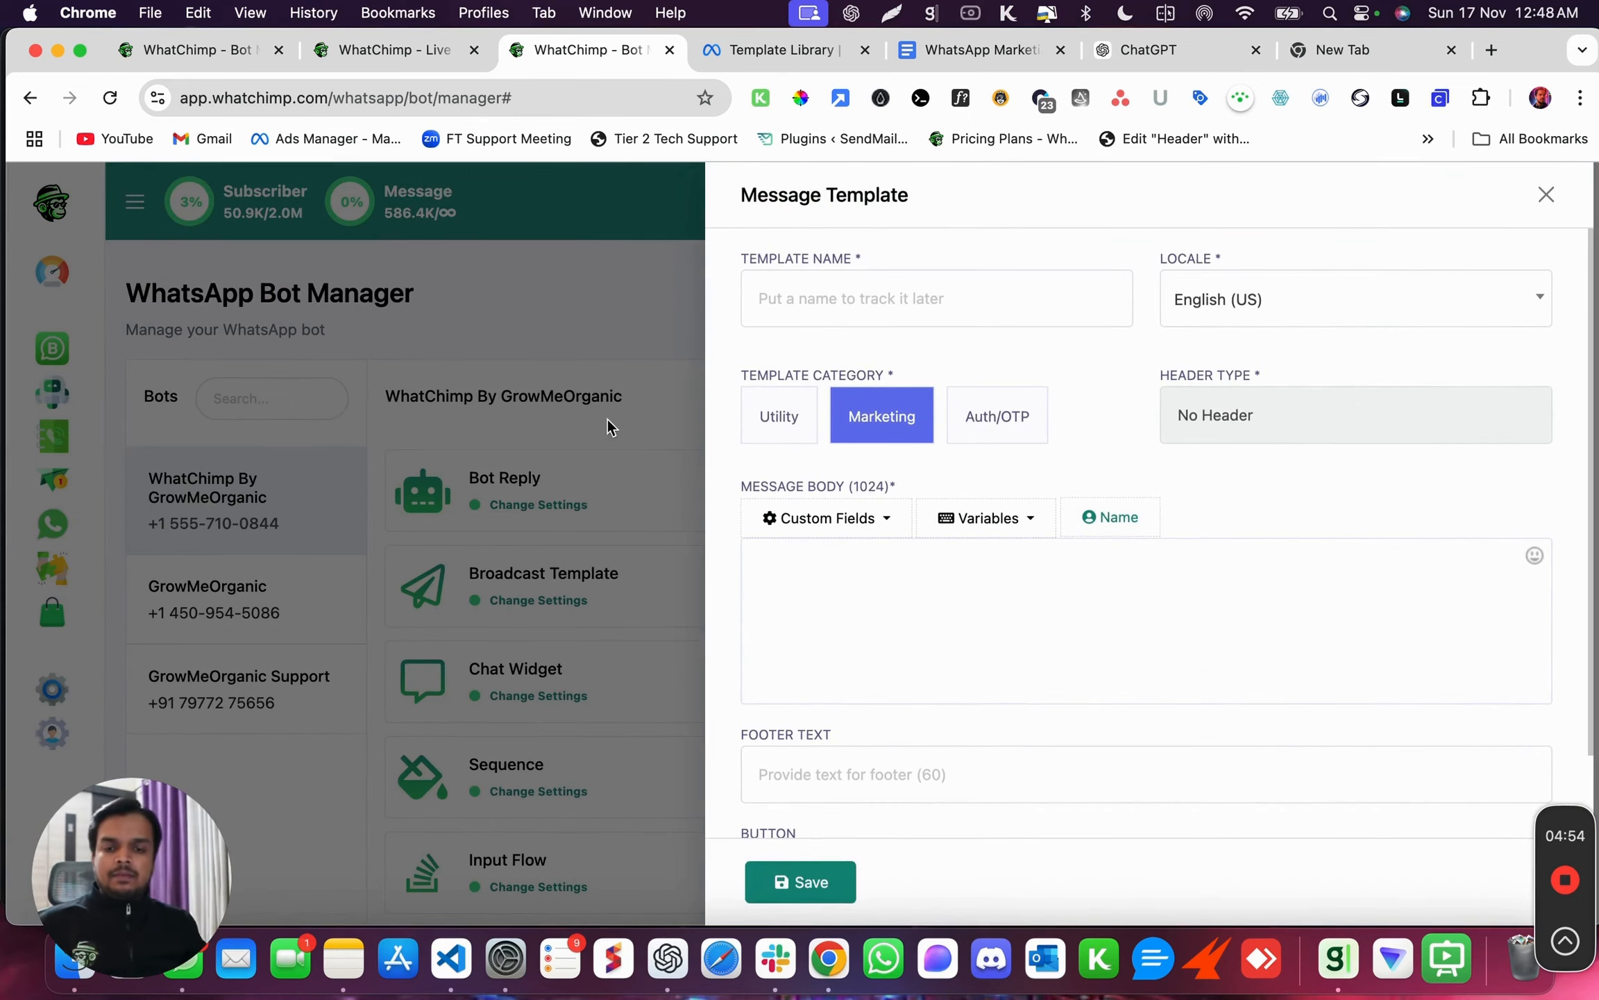
Name the new template marketing_message and highlight the underscore between the two words.
left_click(815, 308)
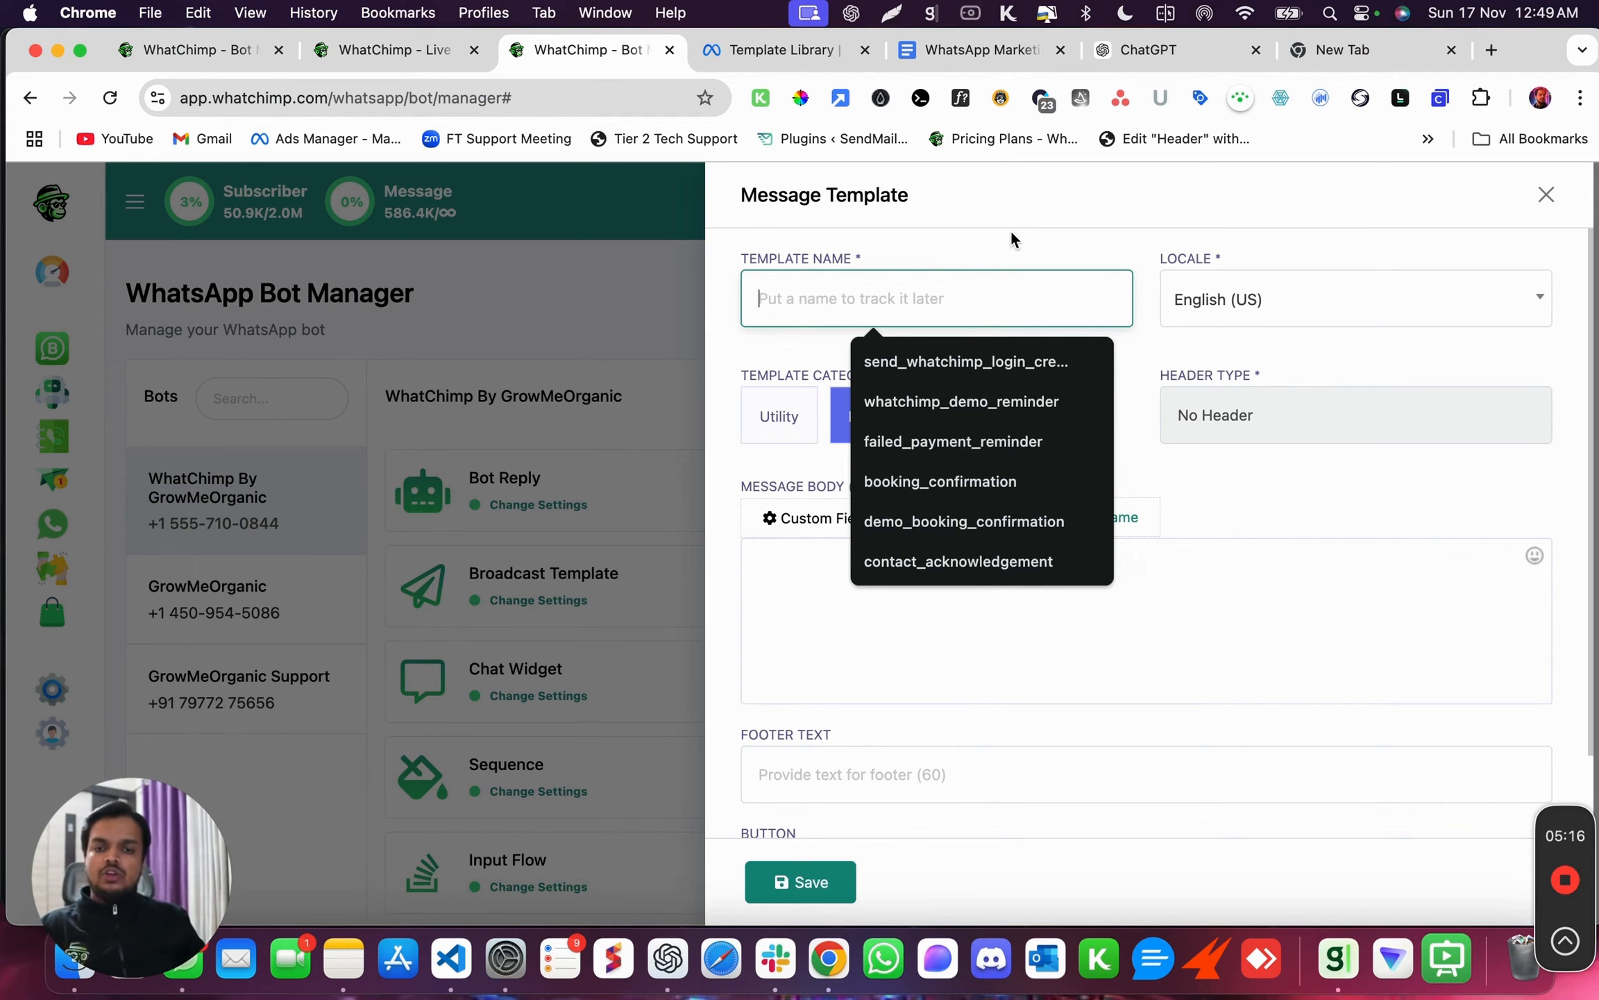
type("marketing")
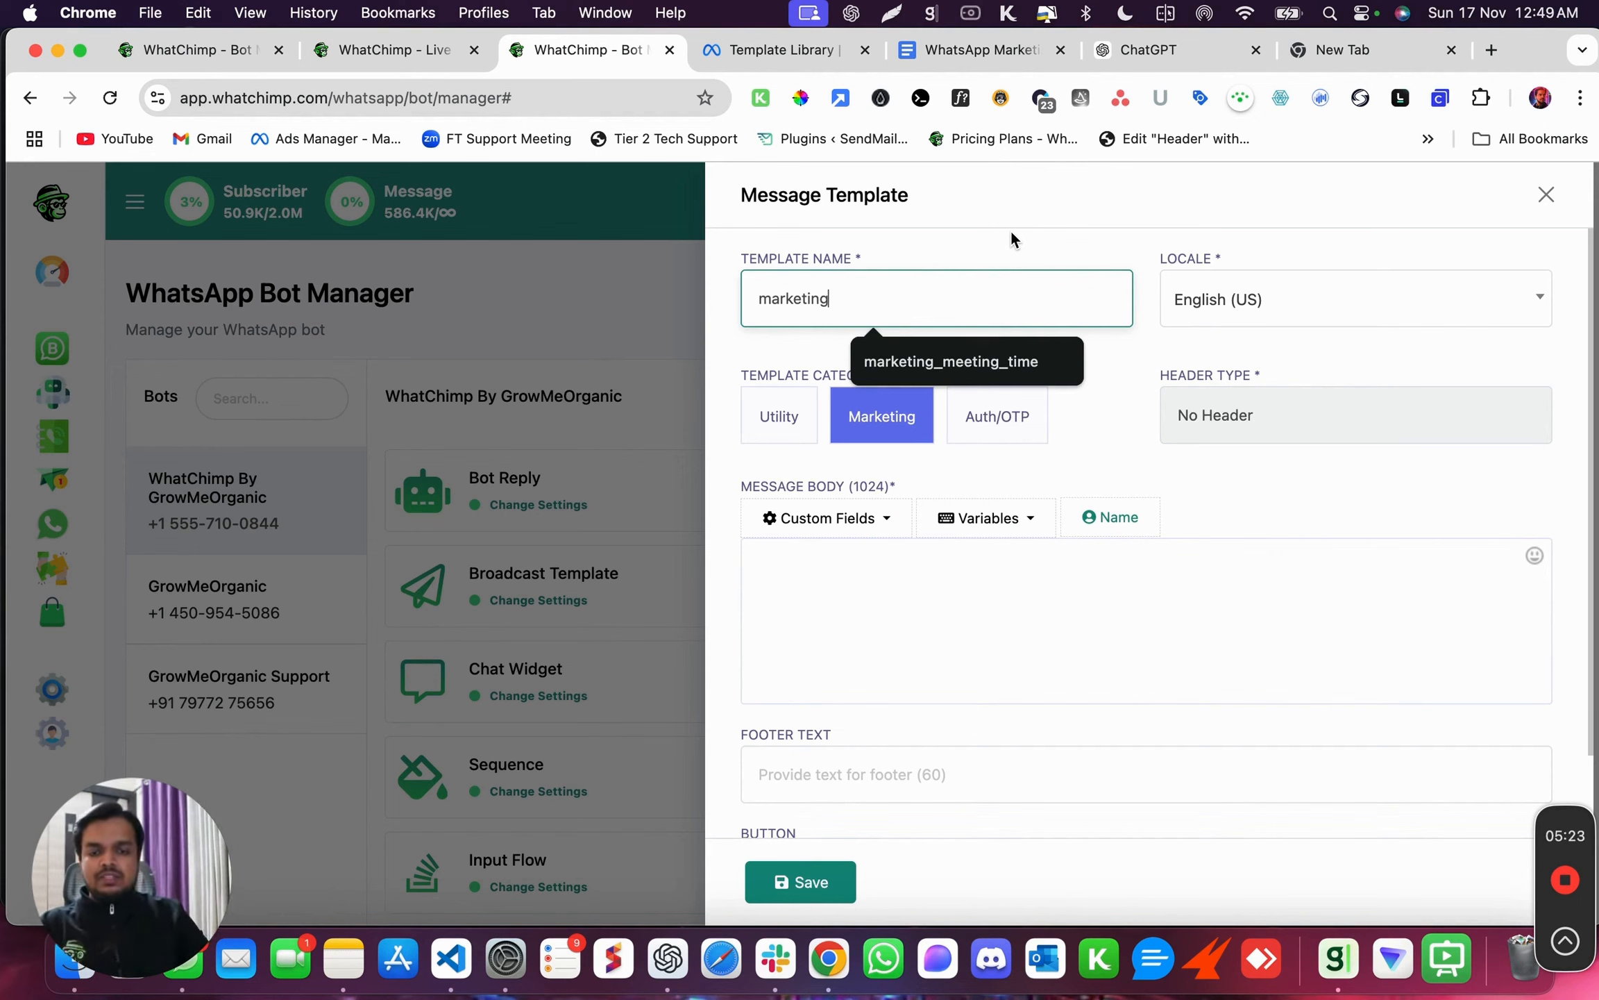
type("_")
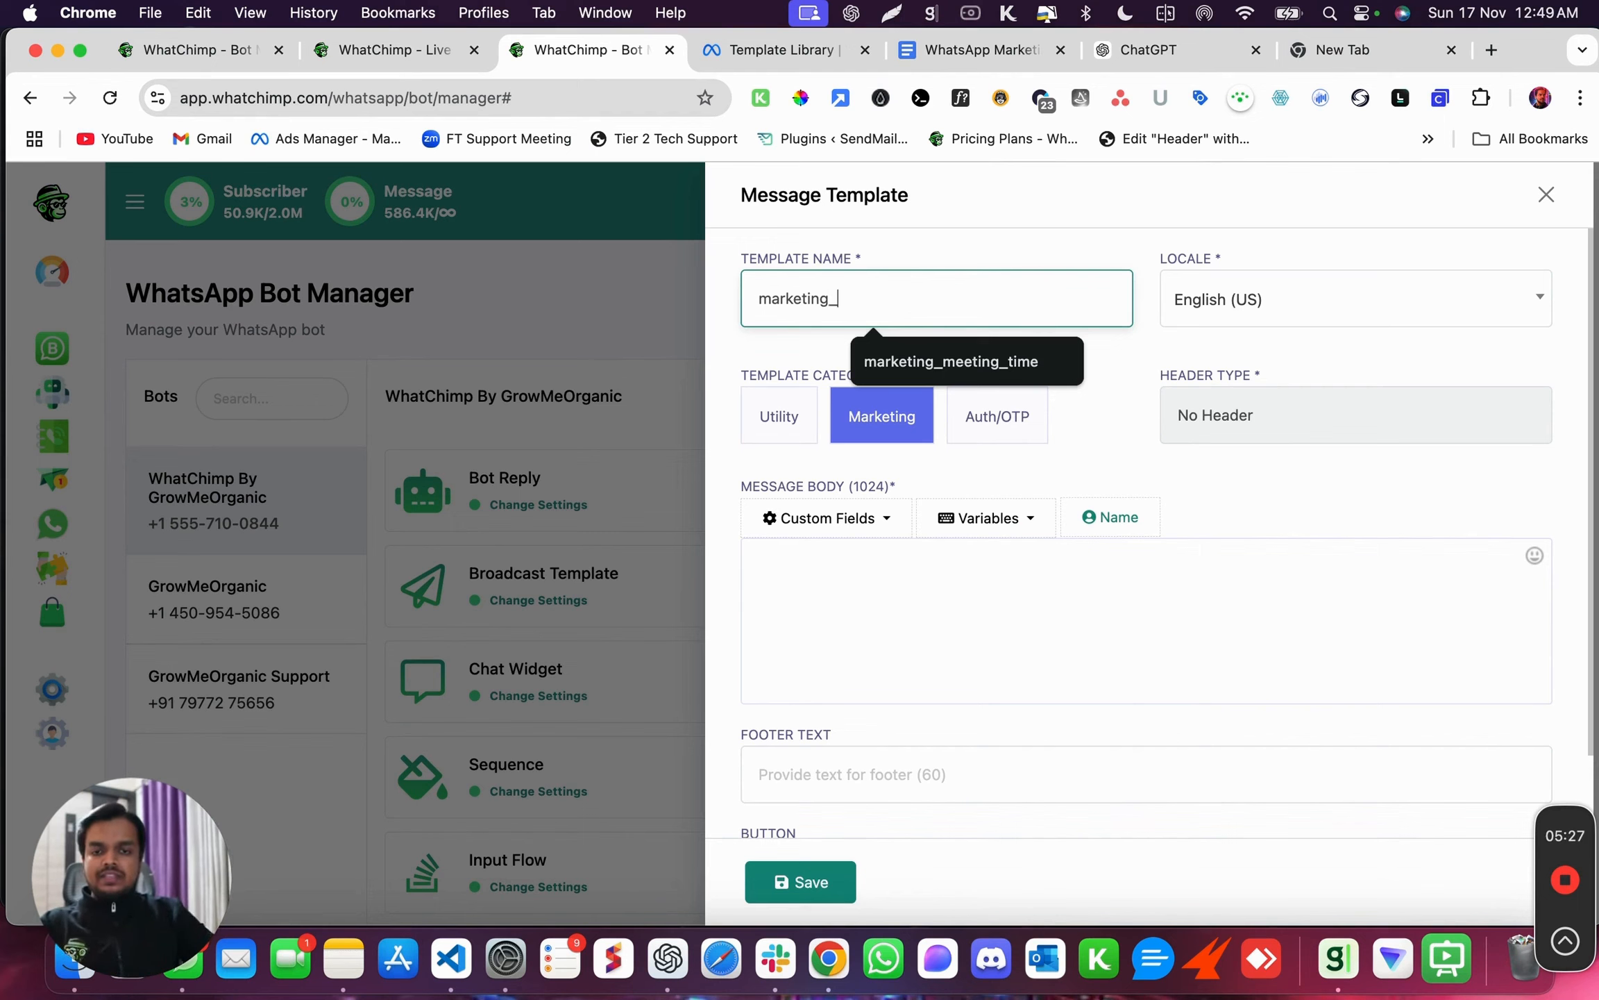
type("message")
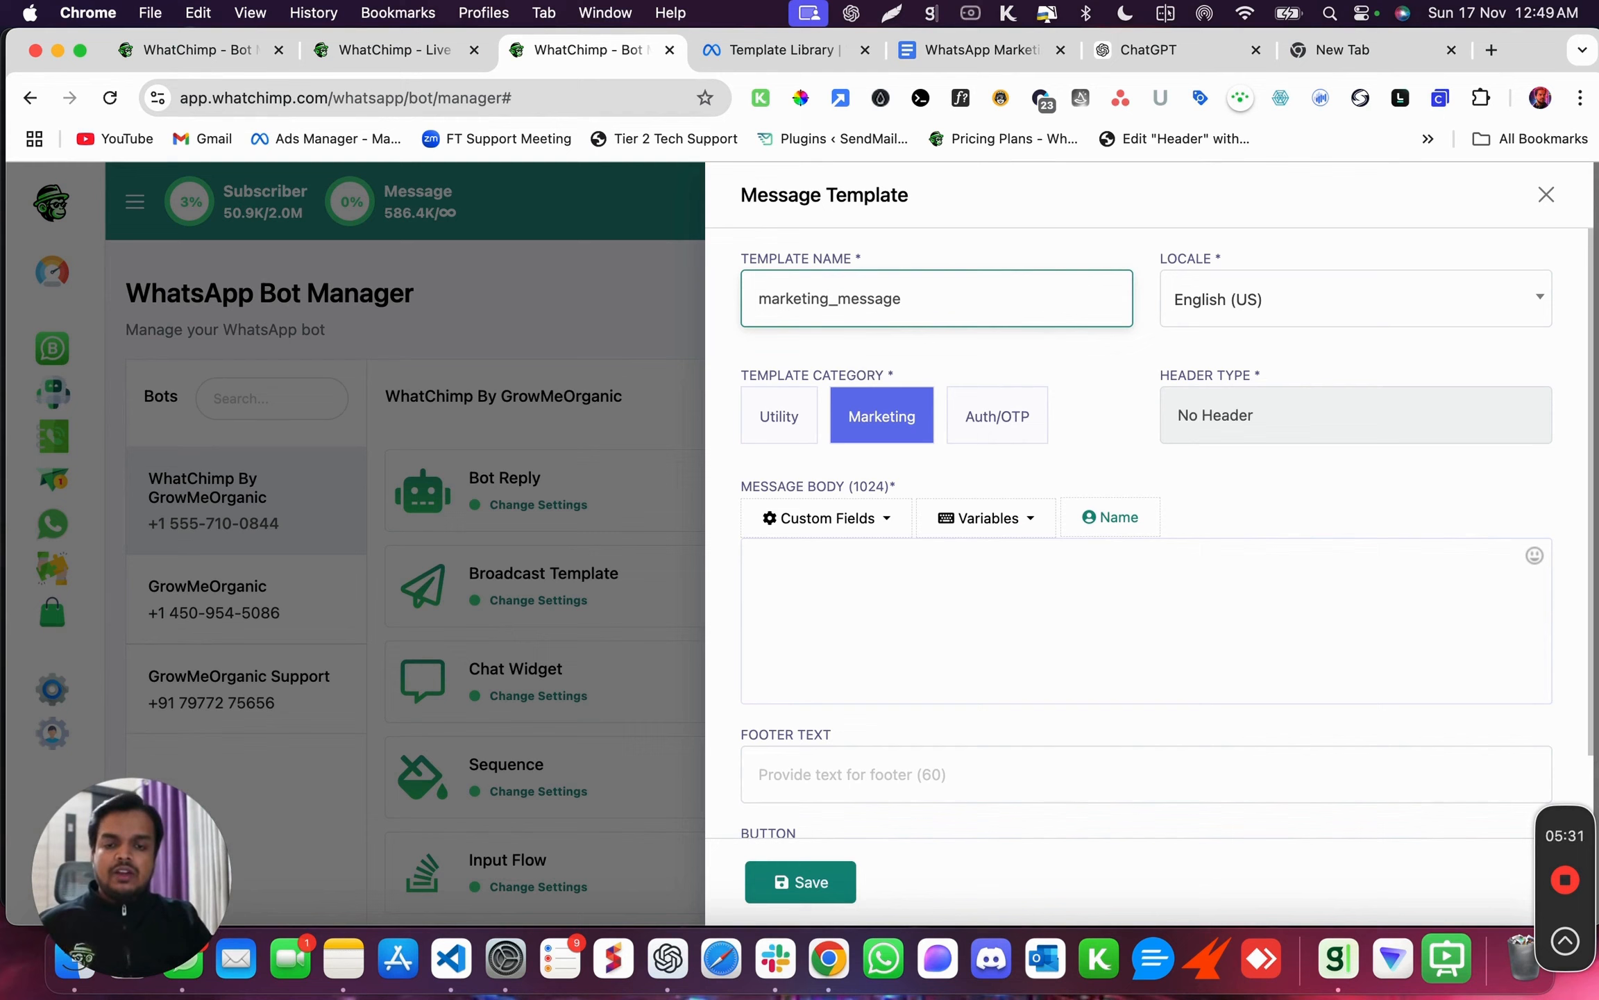
left_click_drag(759, 304, 832, 305)
left_click(836, 305)
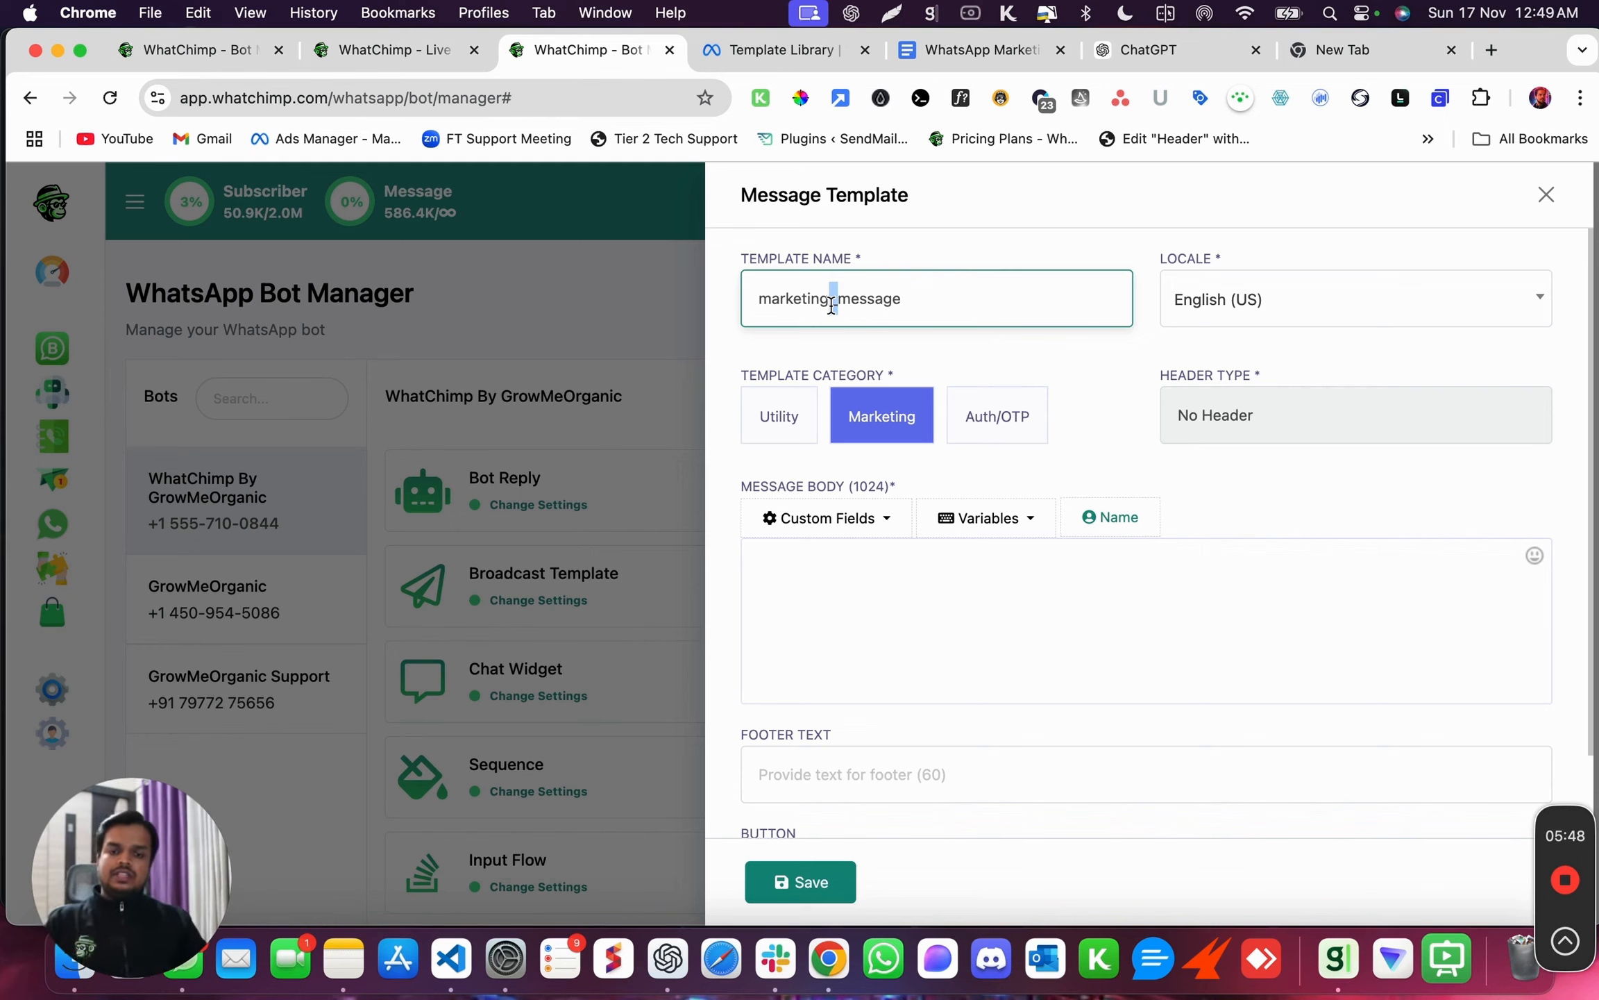
Replace the template name with product_promotion.
left_click_drag(964, 292, 711, 314)
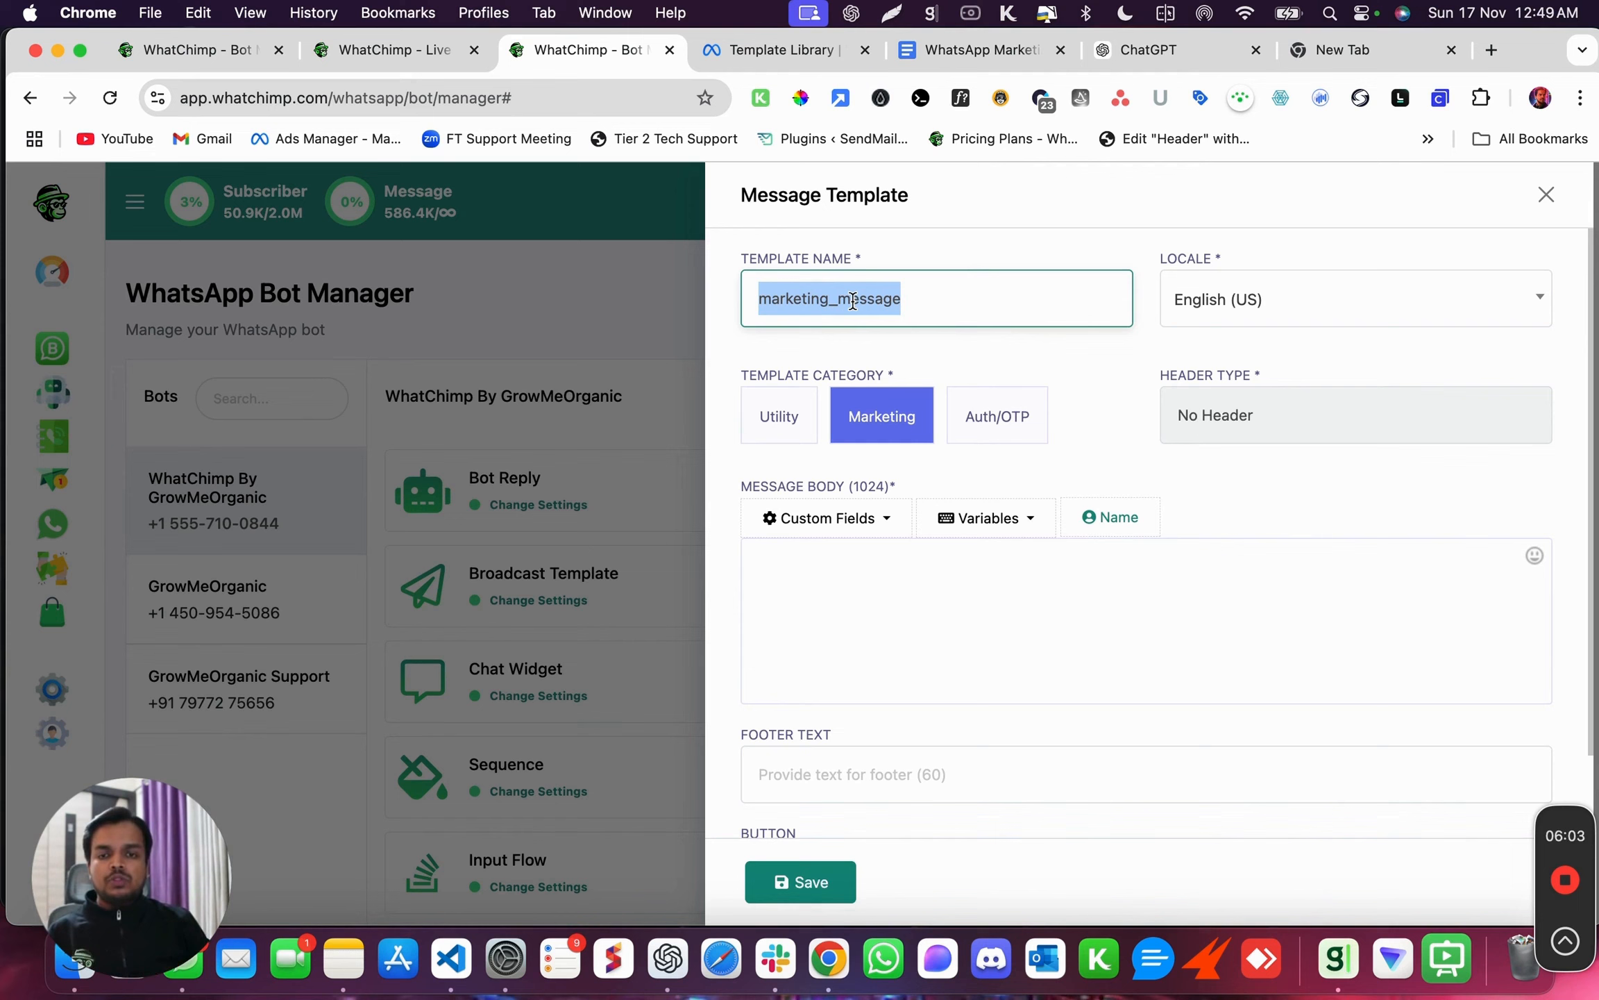
type("product")
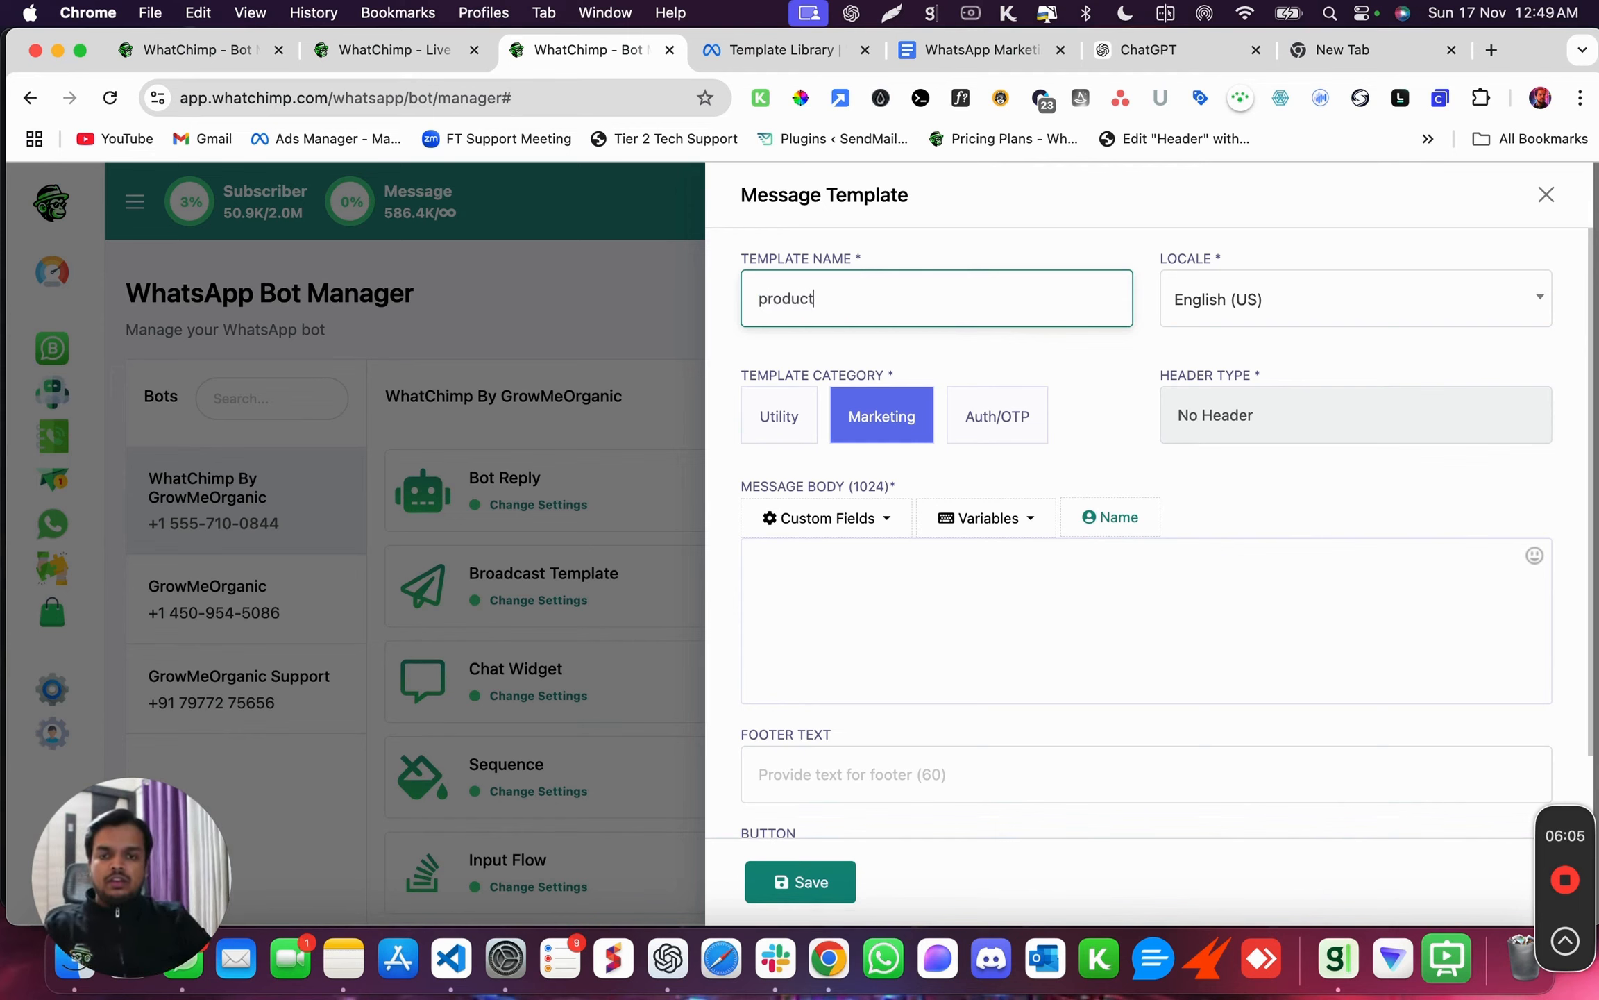
type("_promotion")
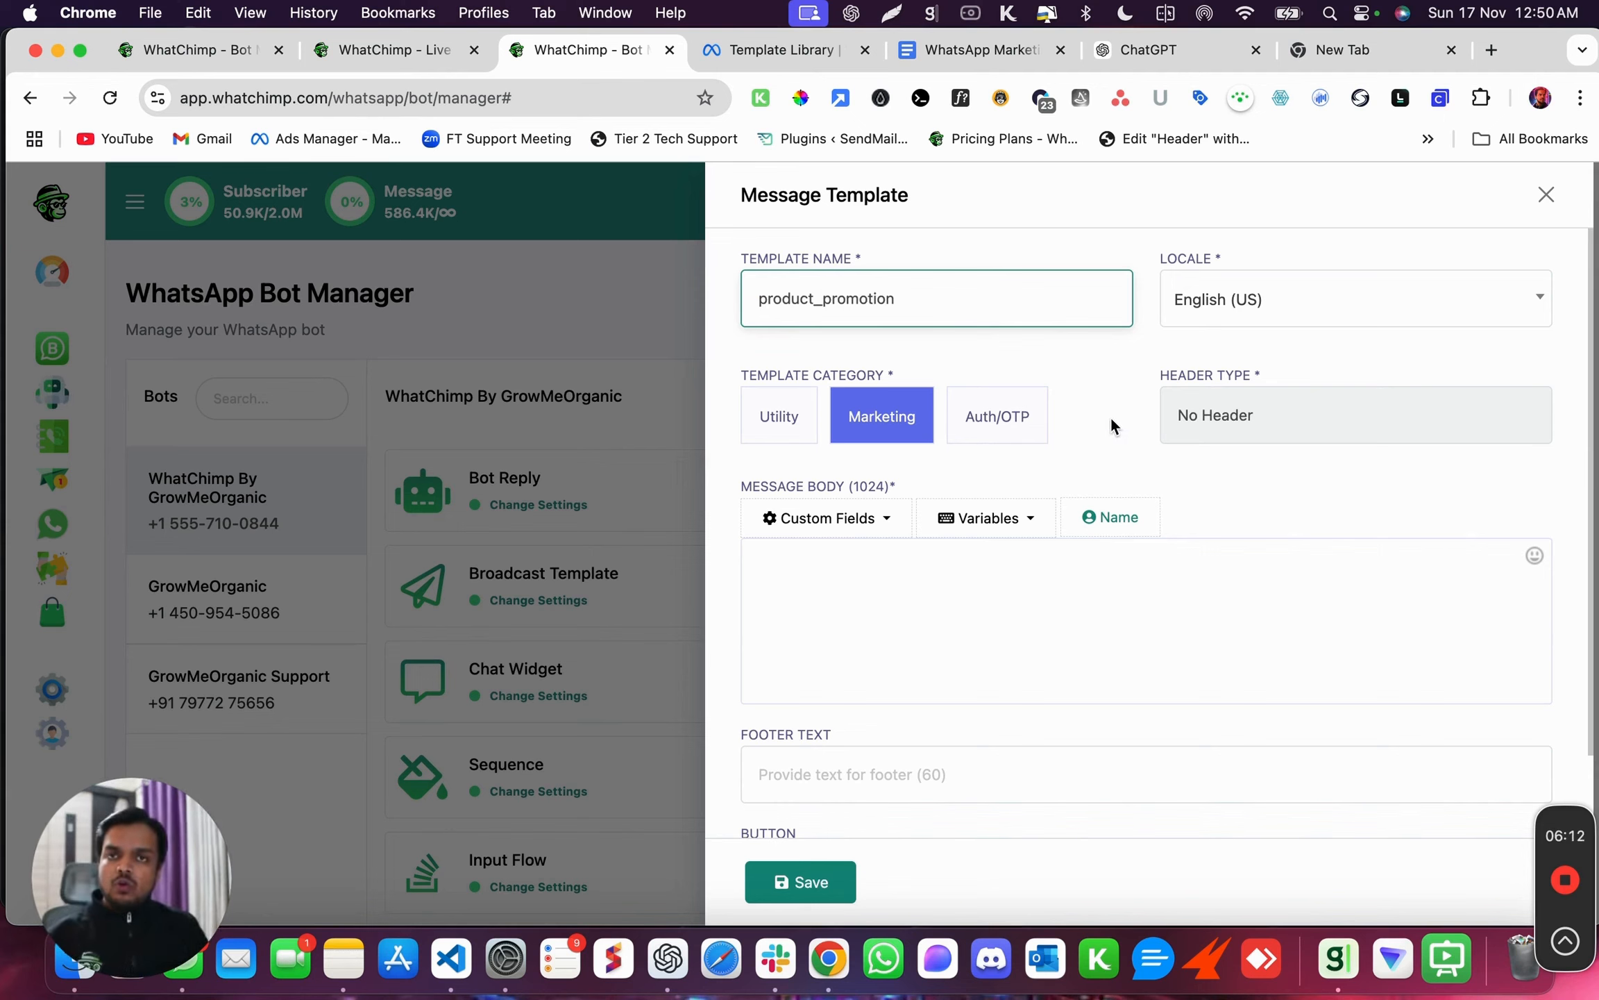
Look through the languages offered for the template's locale without choosing another one.
left_click(1222, 323)
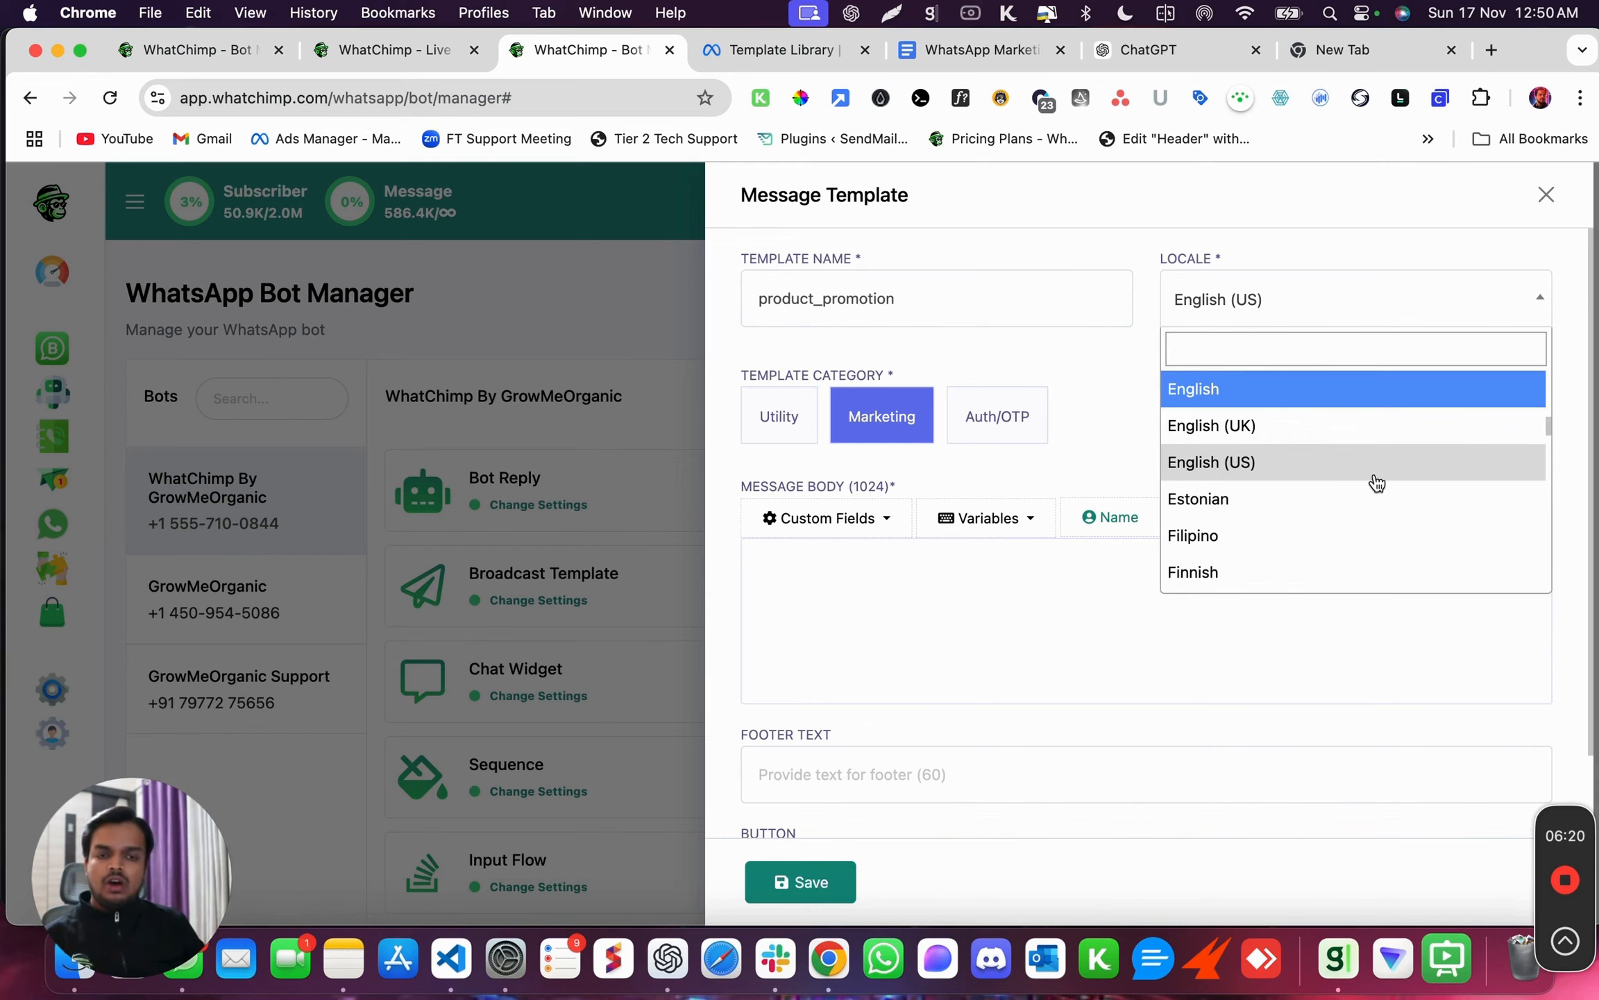
scroll(1354, 439, "down", 6)
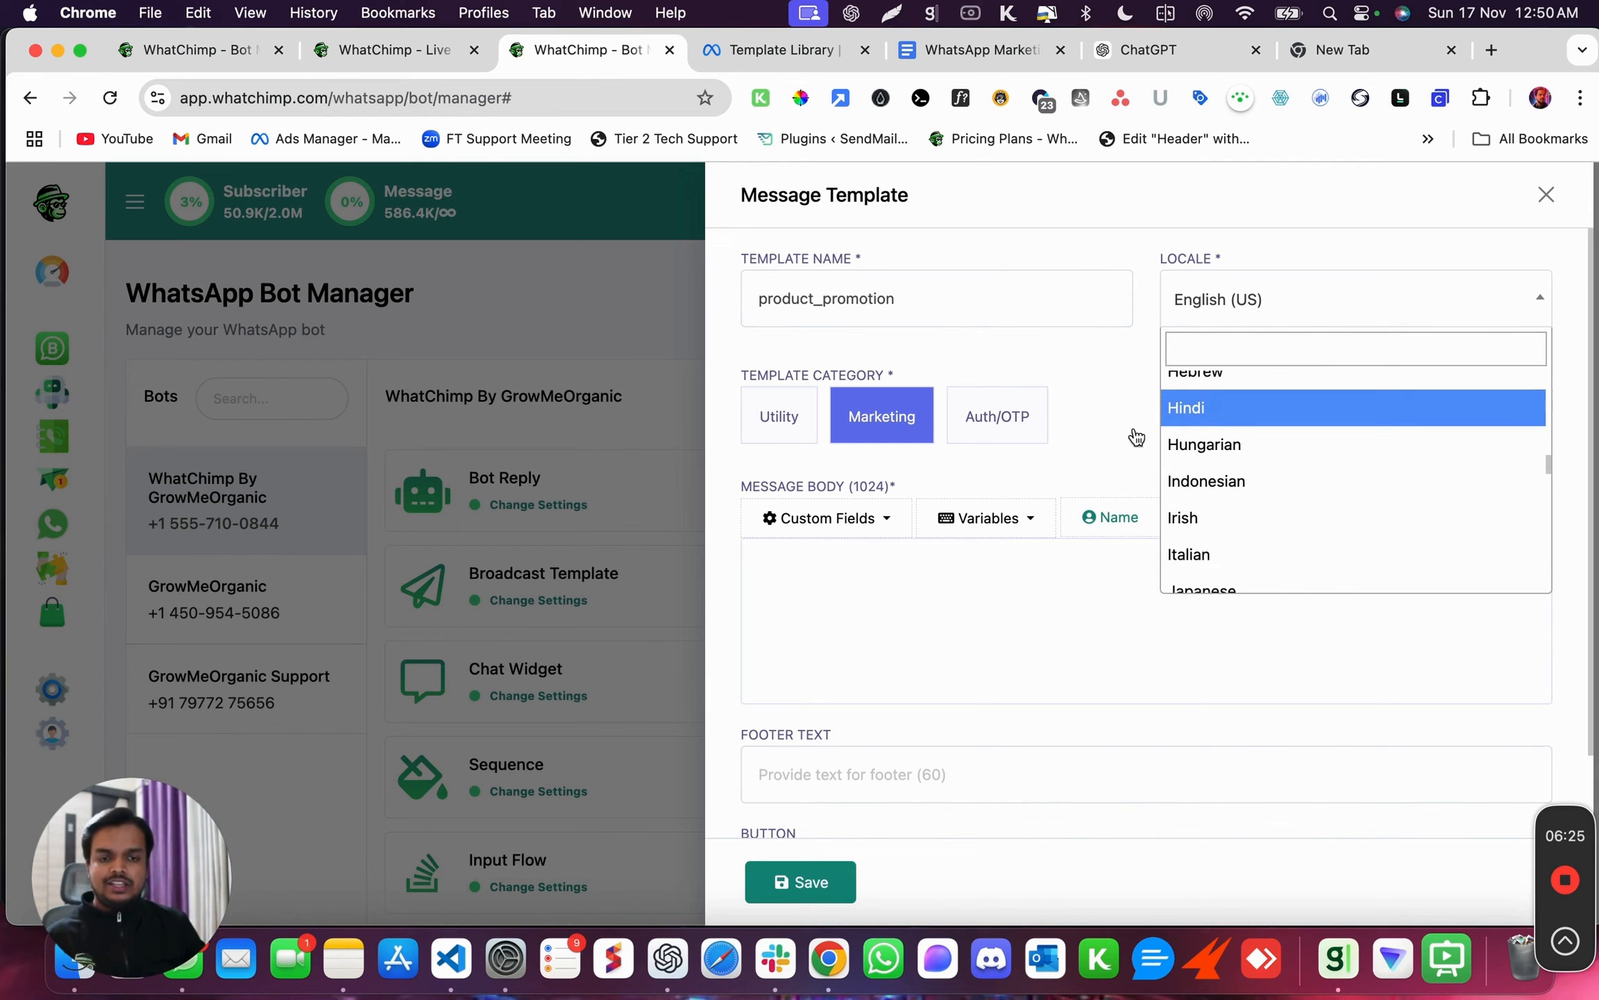
left_click(1127, 360)
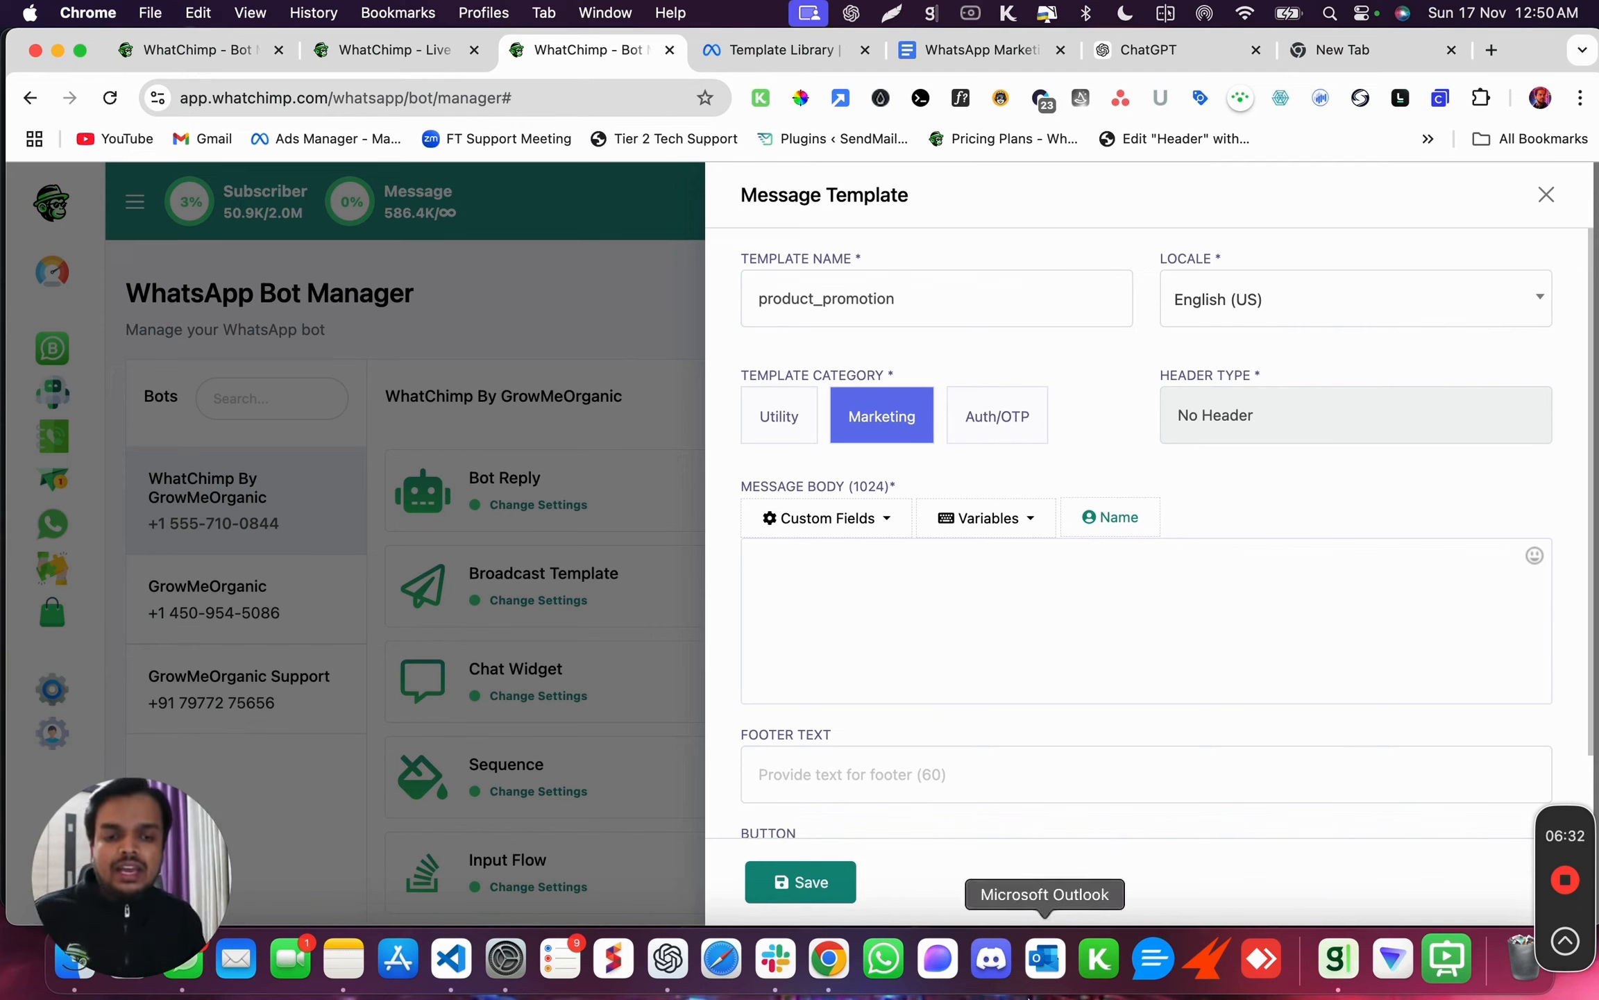
Choose a text header for the template and enter Special Offer - Black Friday as the header text.
left_click(1203, 415)
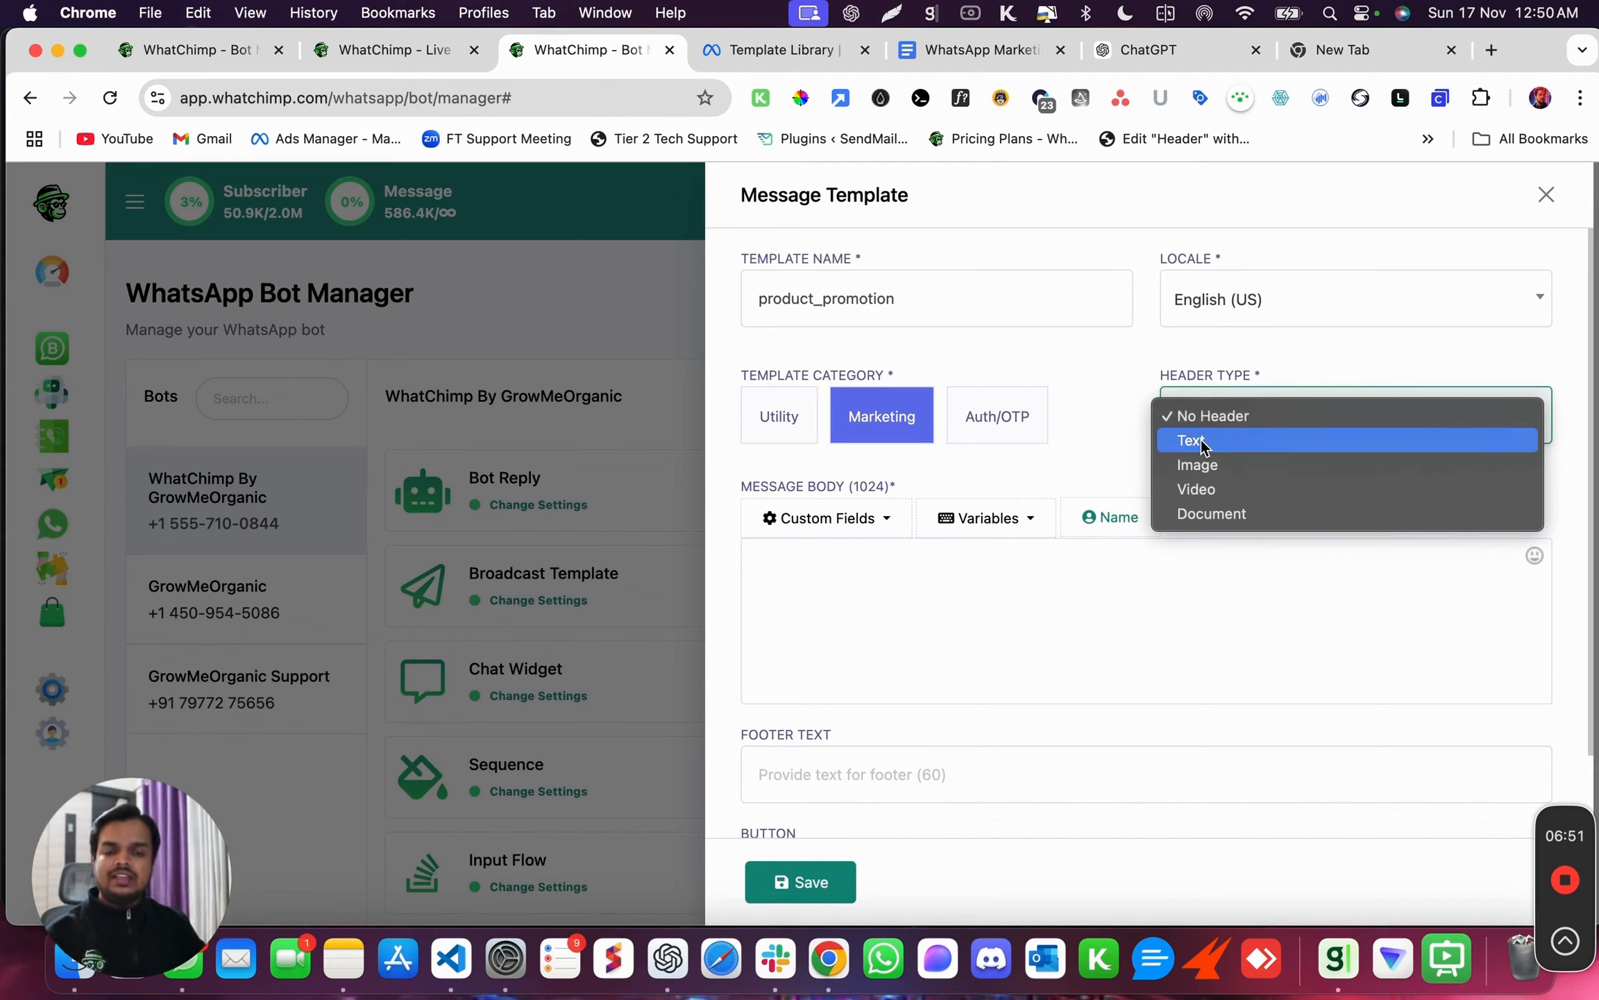
left_click(1203, 442)
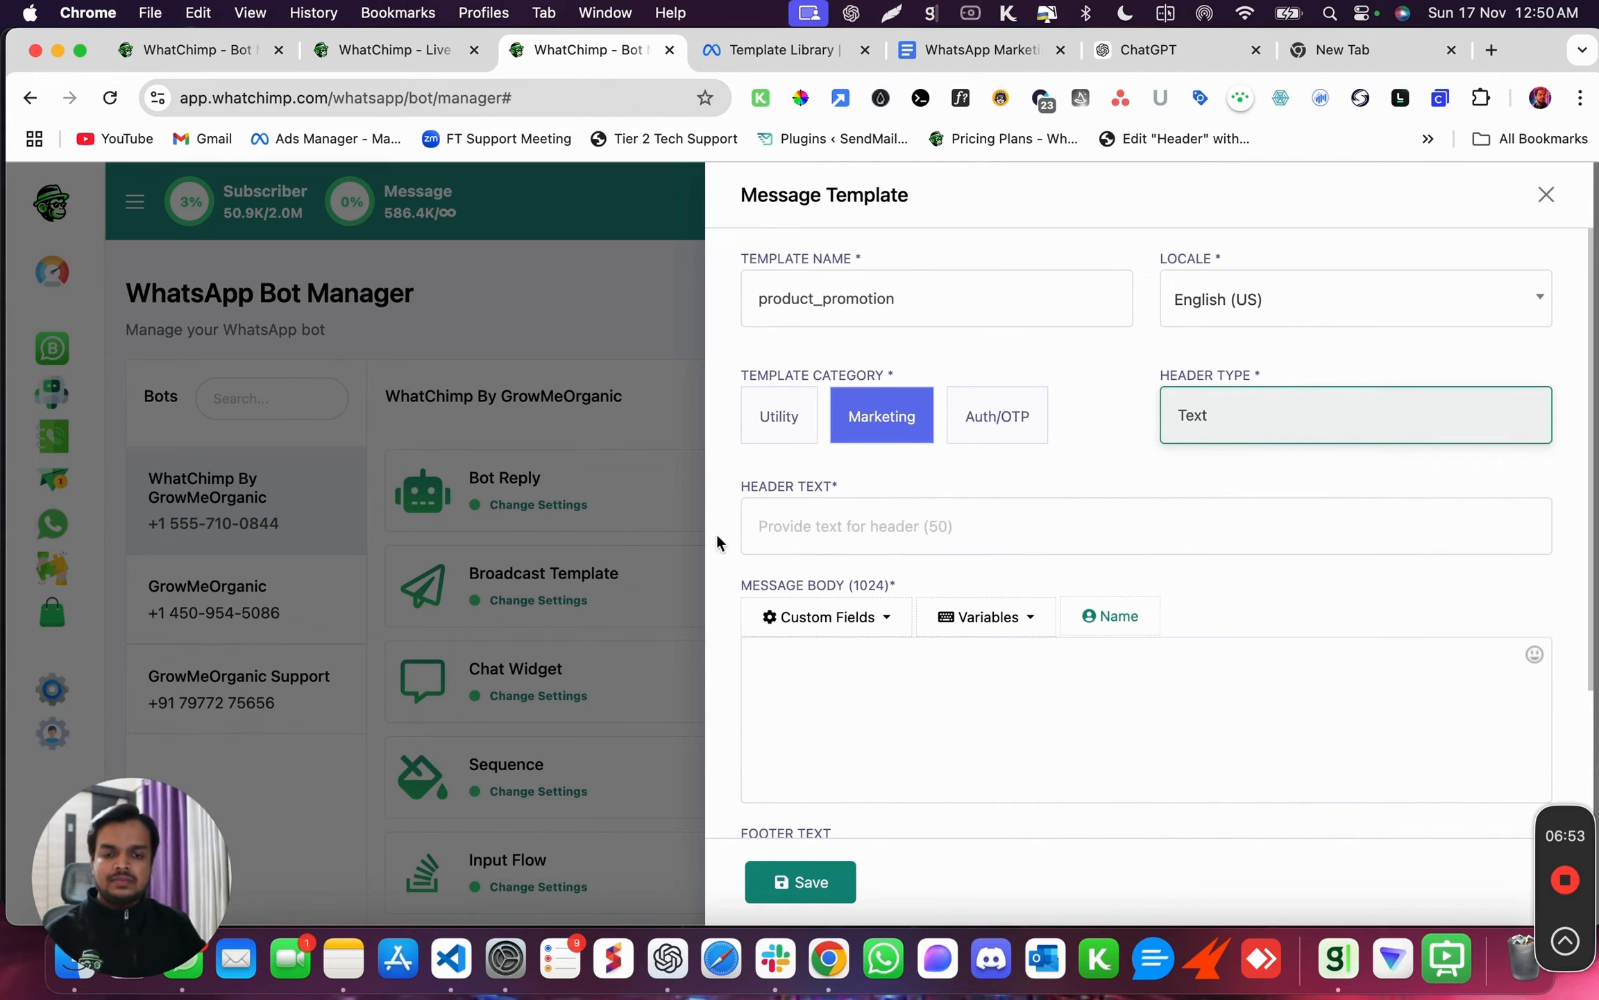
left_click(783, 520)
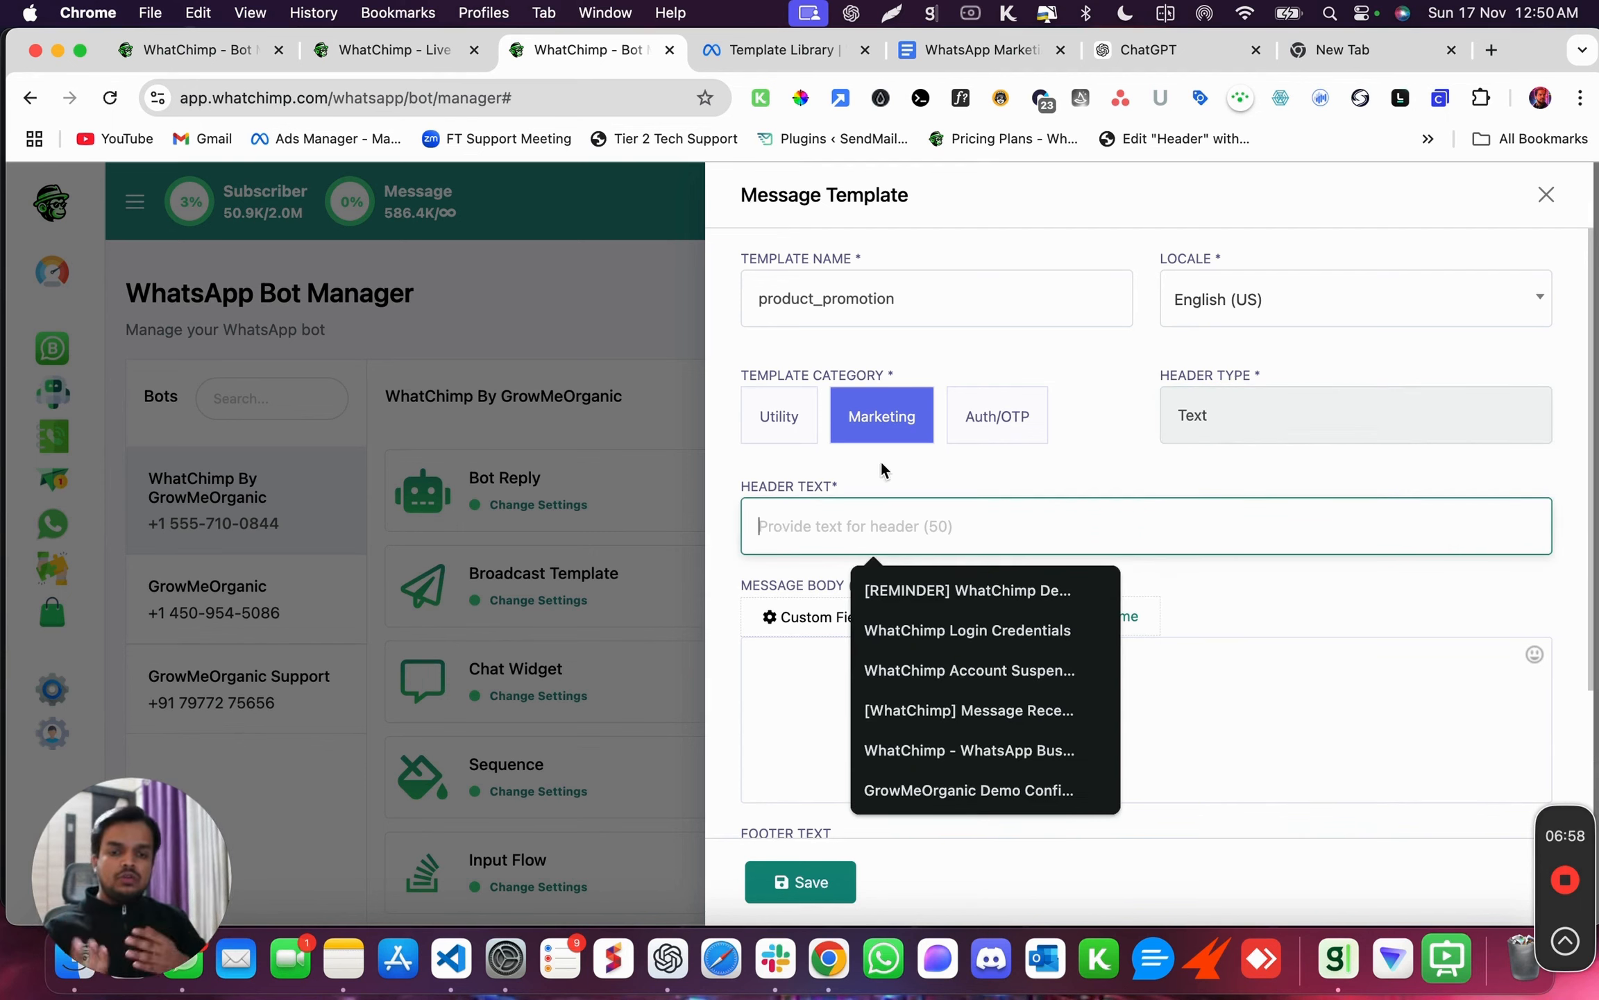
type("Special Offer")
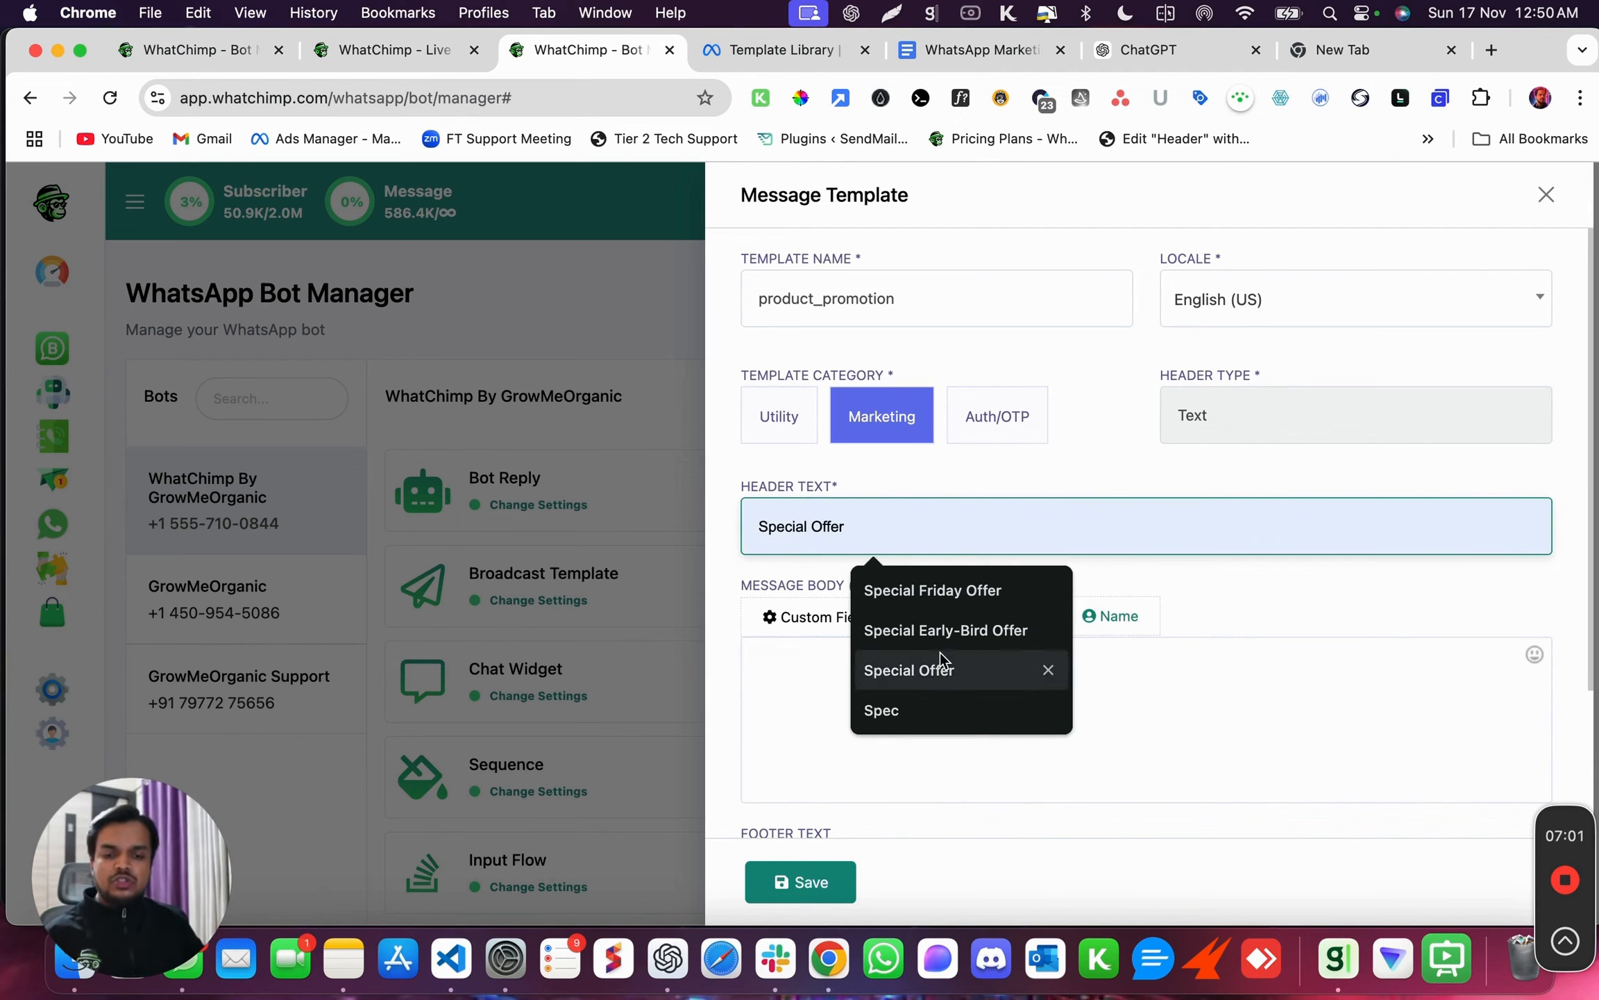
left_click(939, 656)
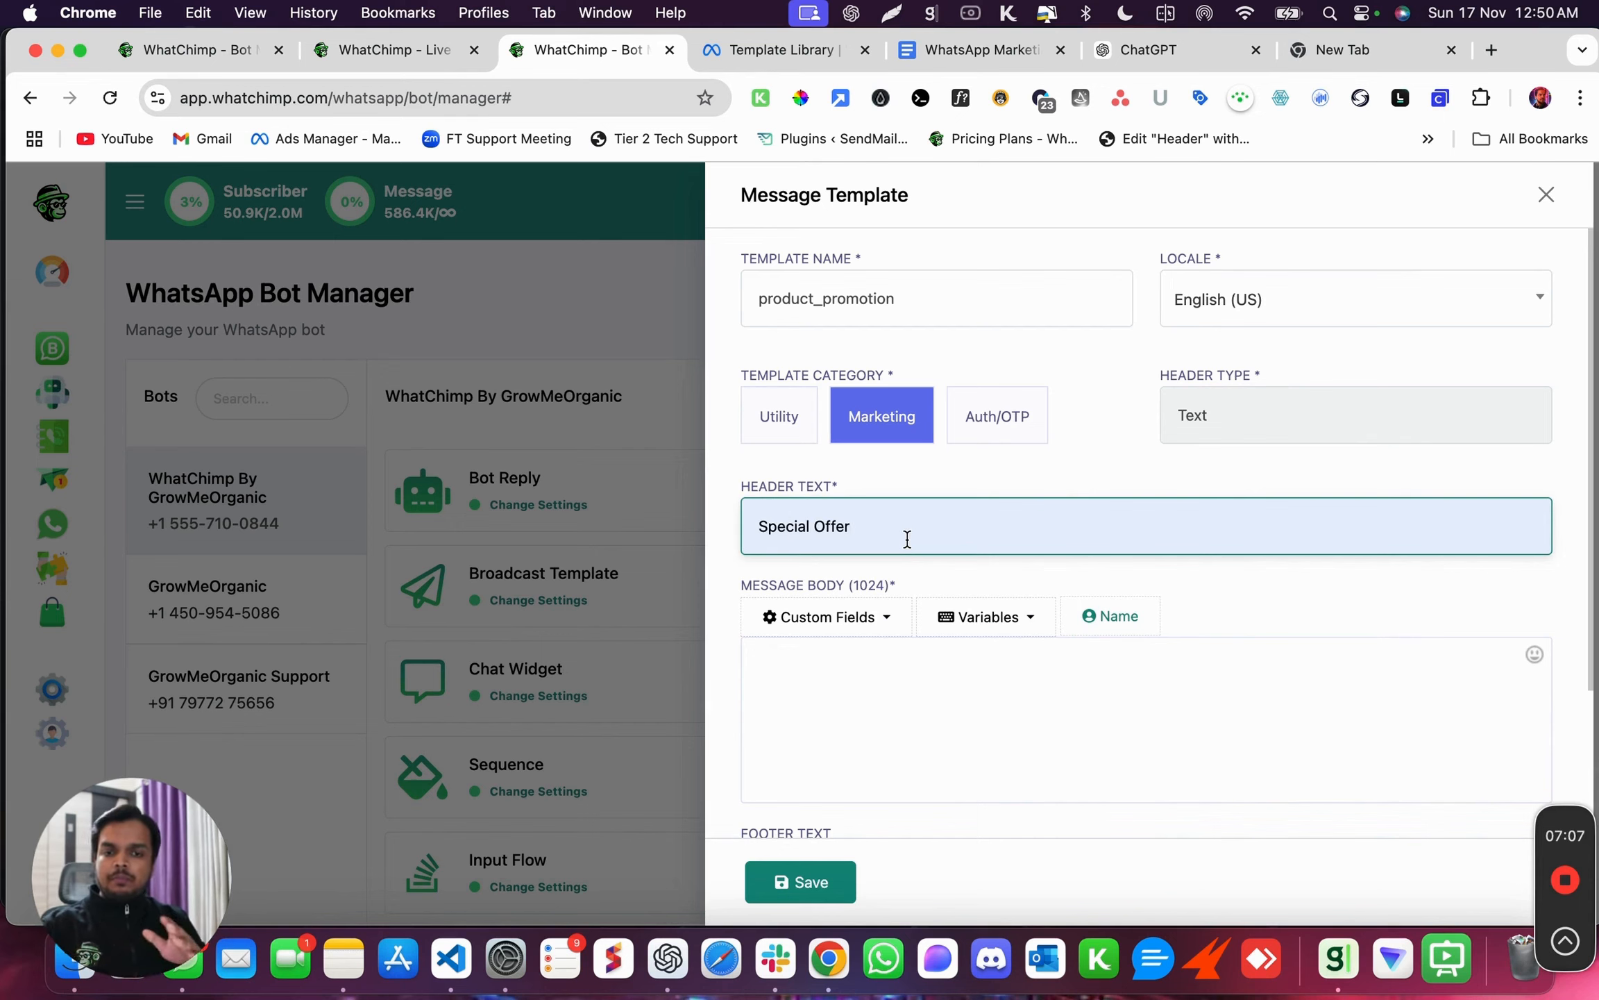
type("- B")
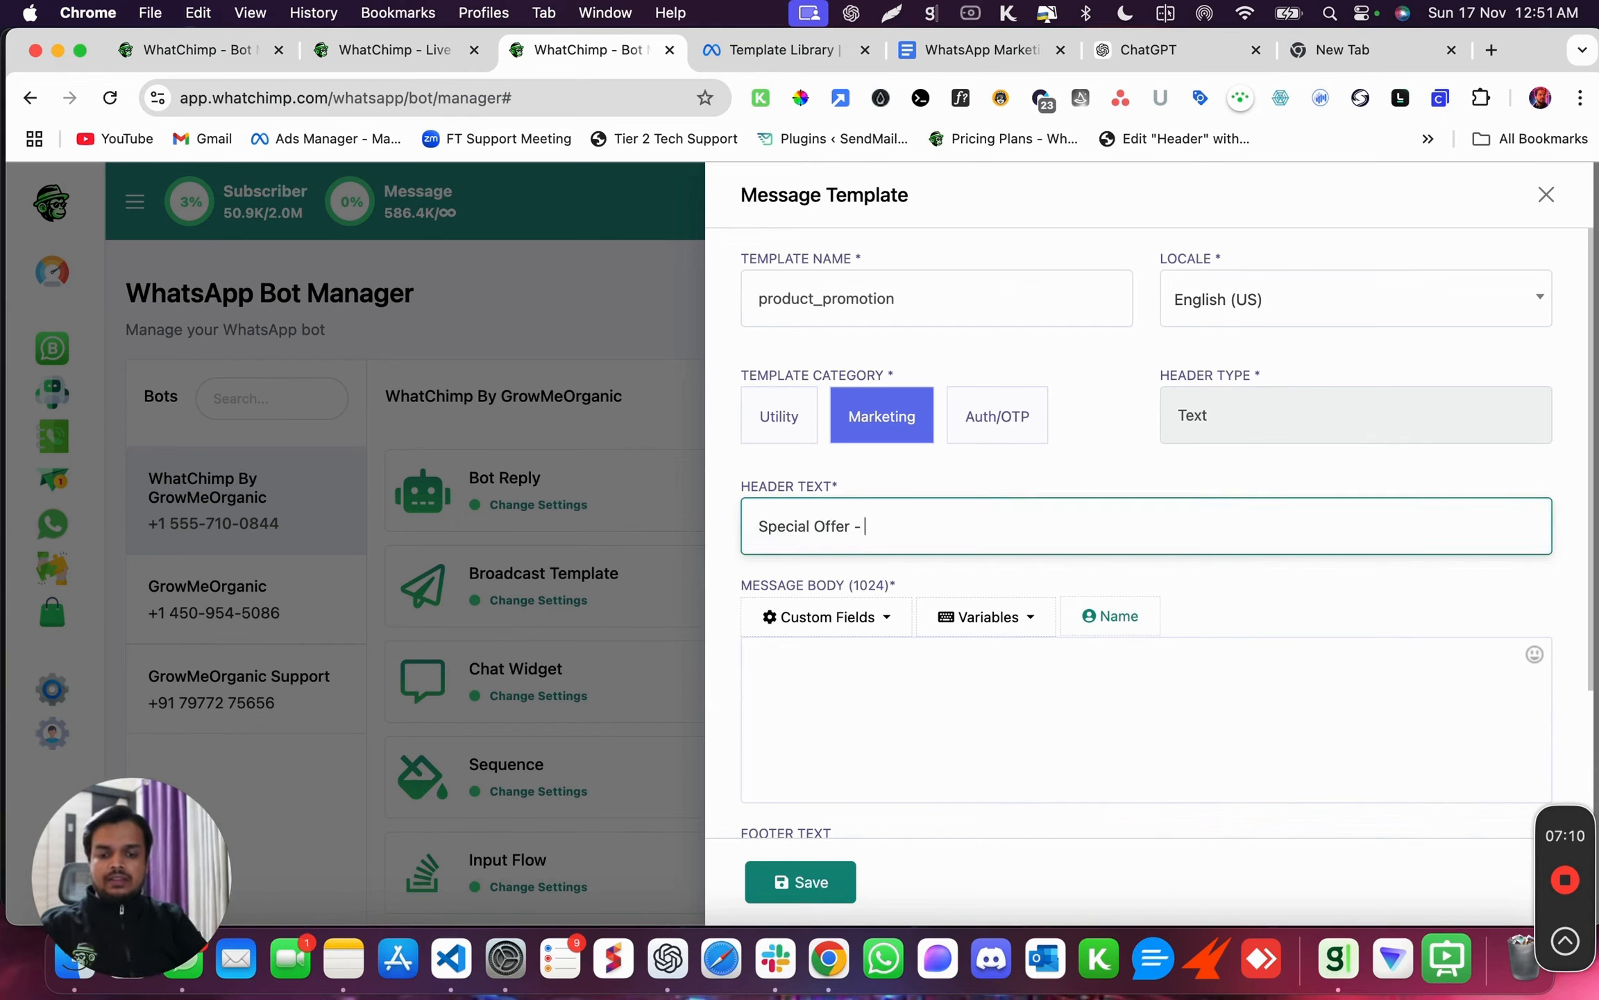
type("Friday")
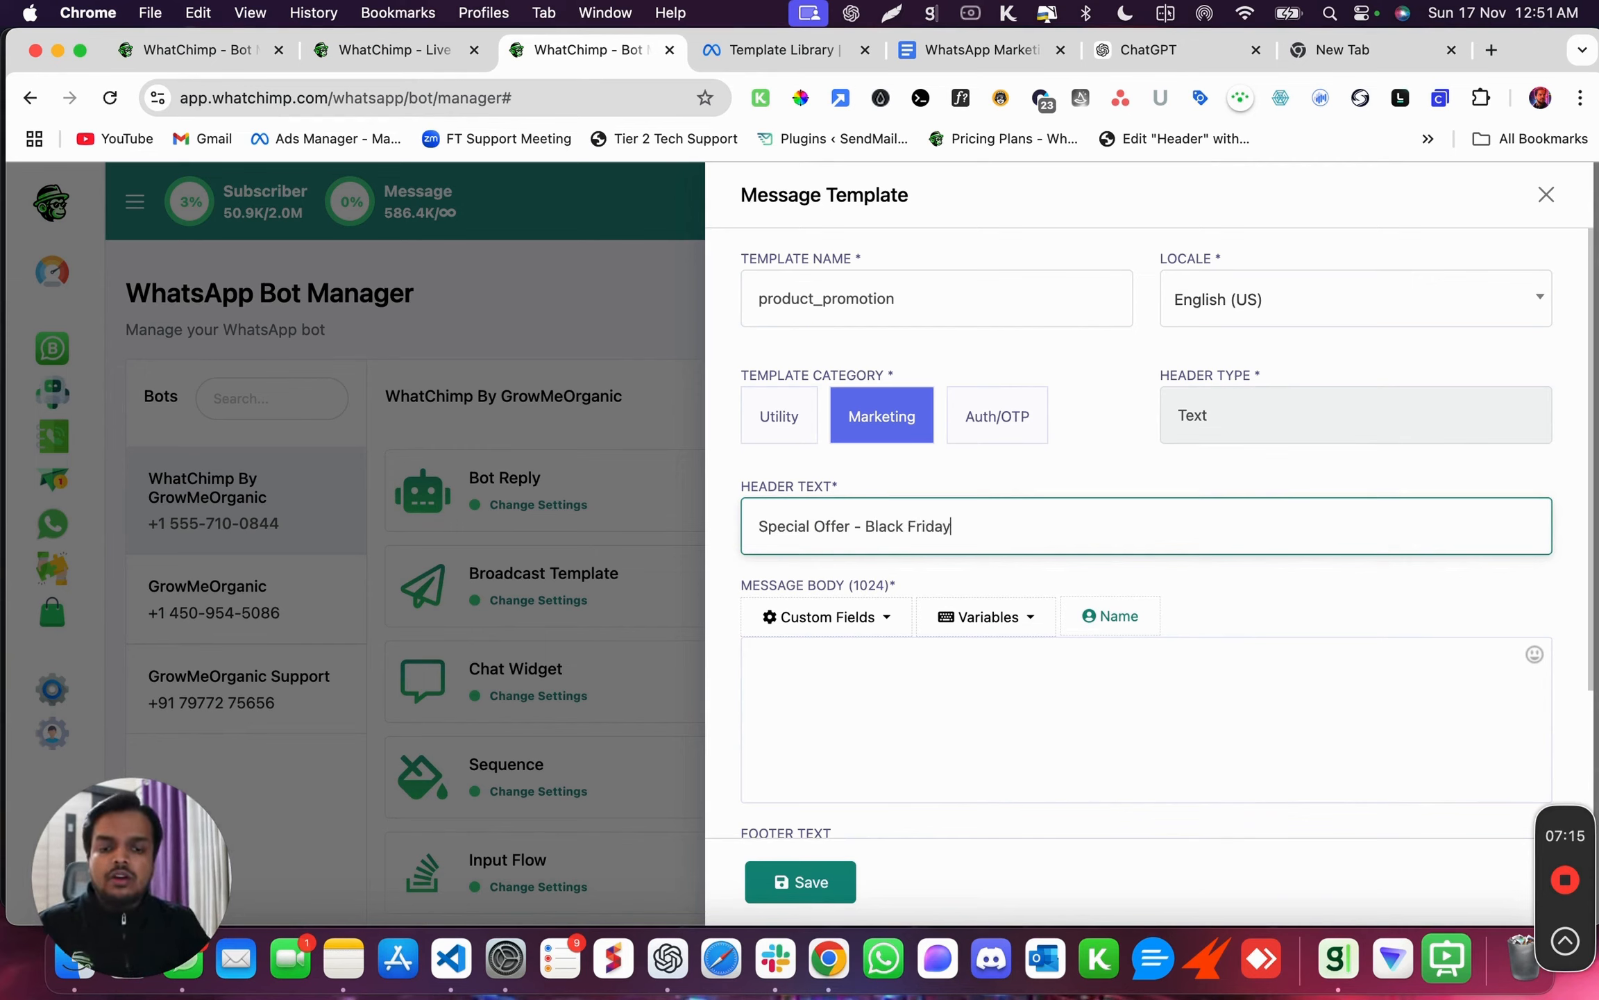
left_click_drag(757, 537, 1111, 444)
Try the Image header type for the template and reset the header type to No Header.
left_click(1221, 415)
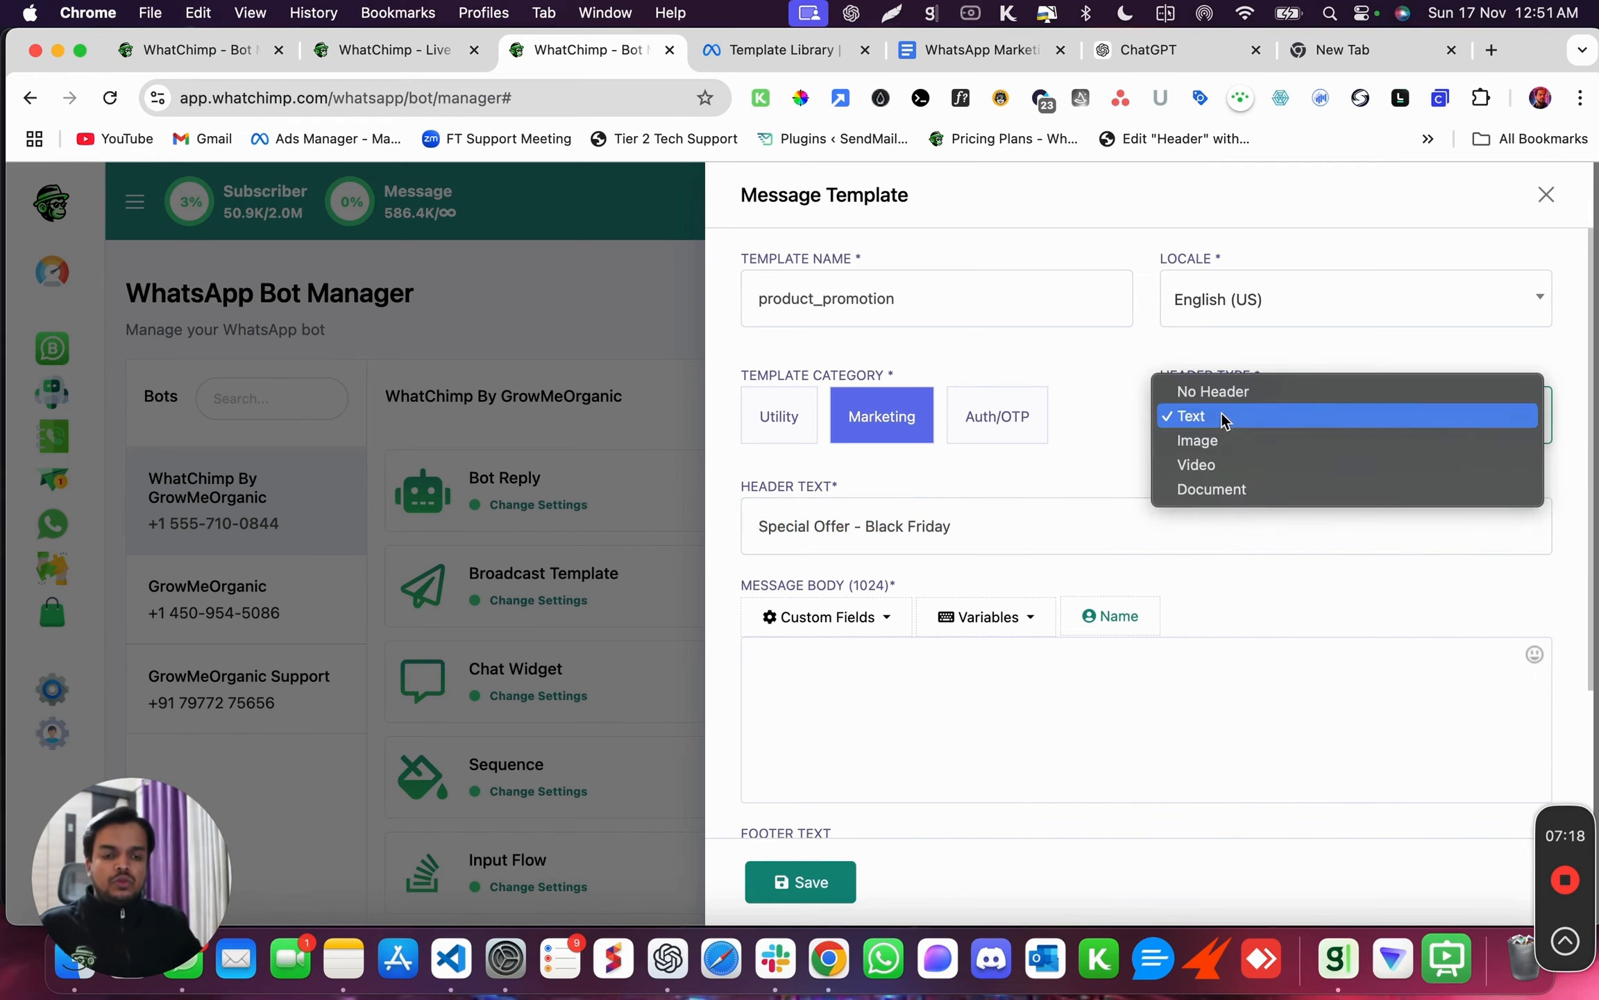
left_click(1217, 443)
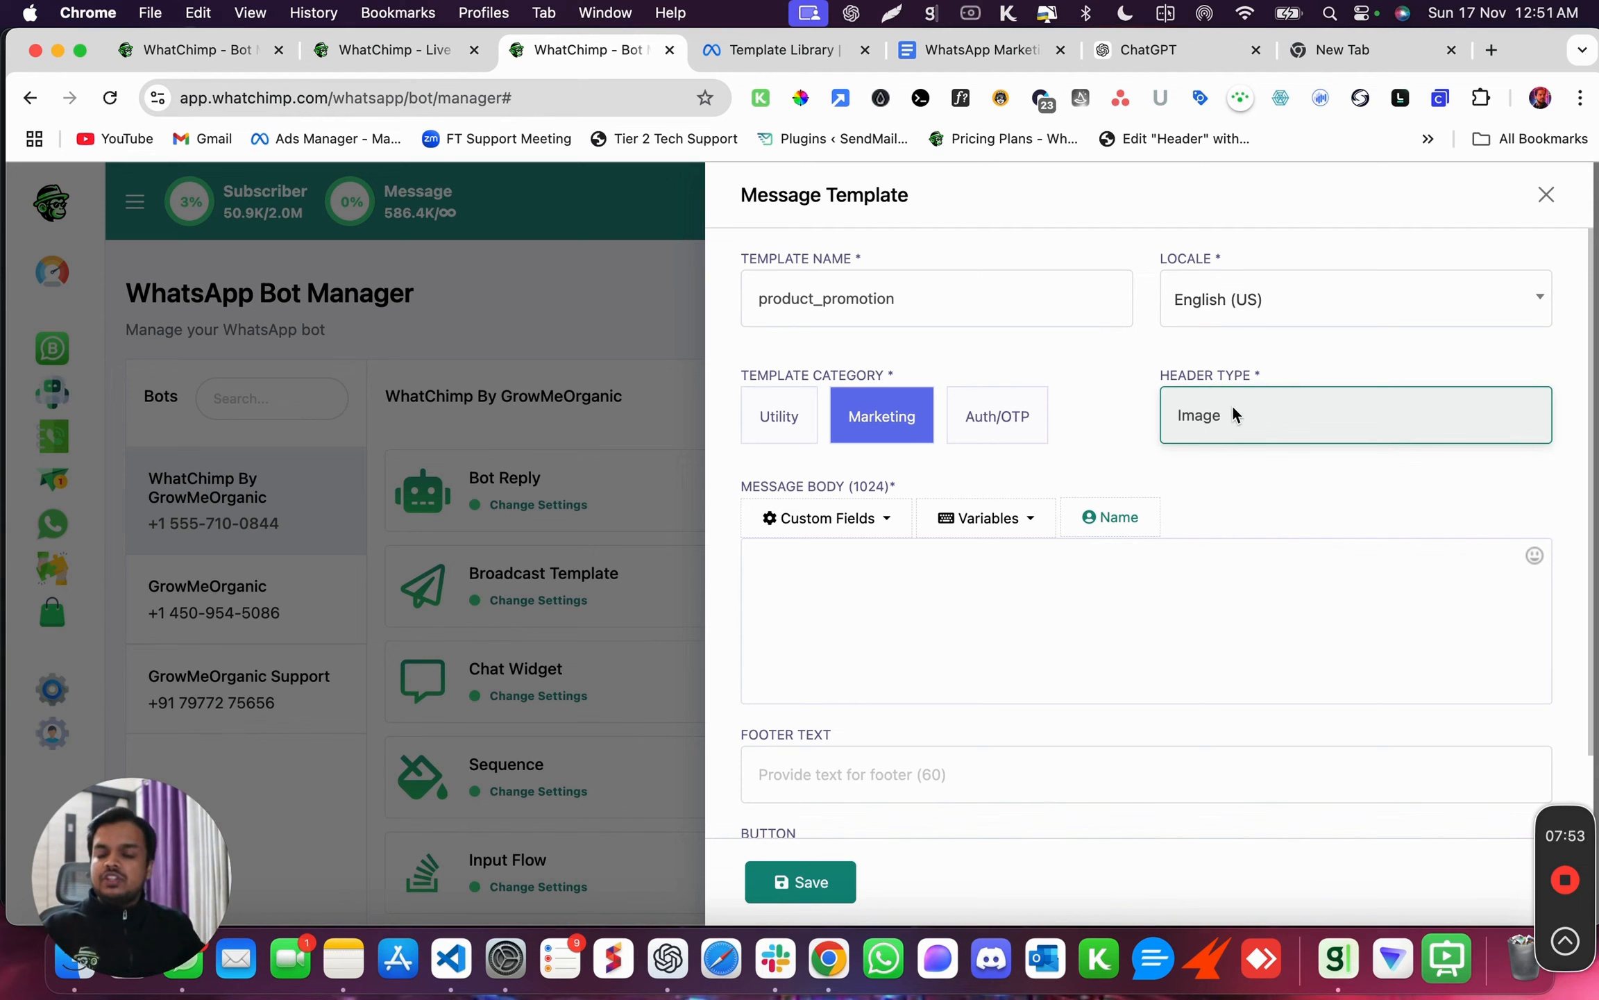
left_click(1235, 414)
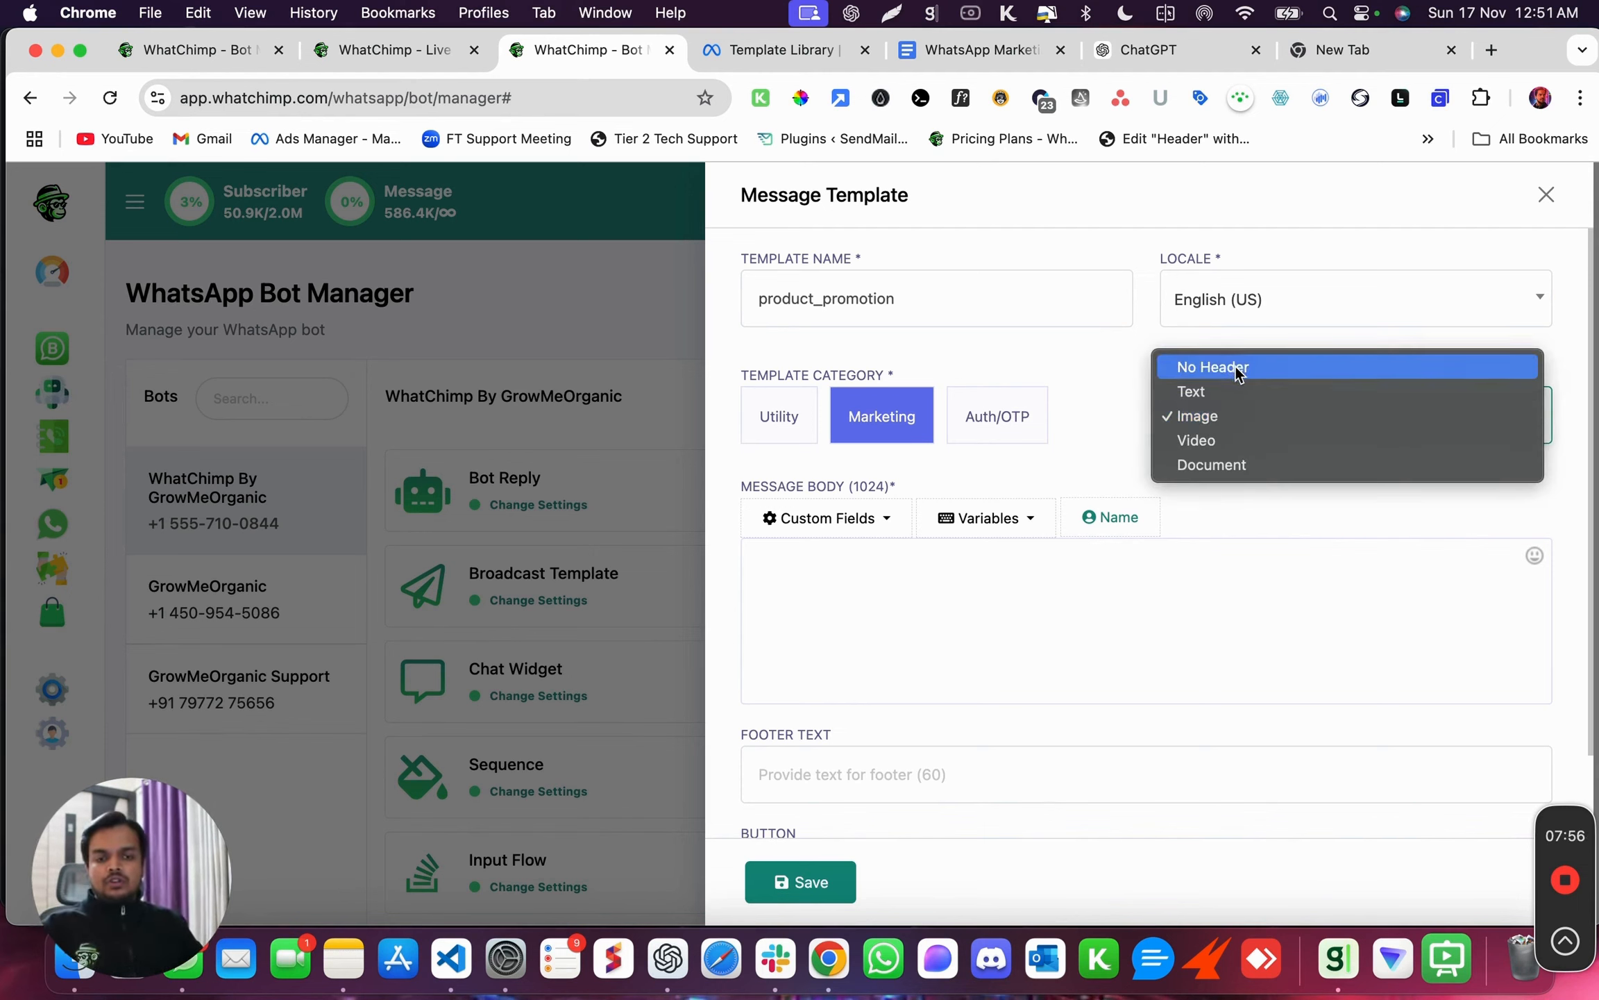
left_click(1214, 369)
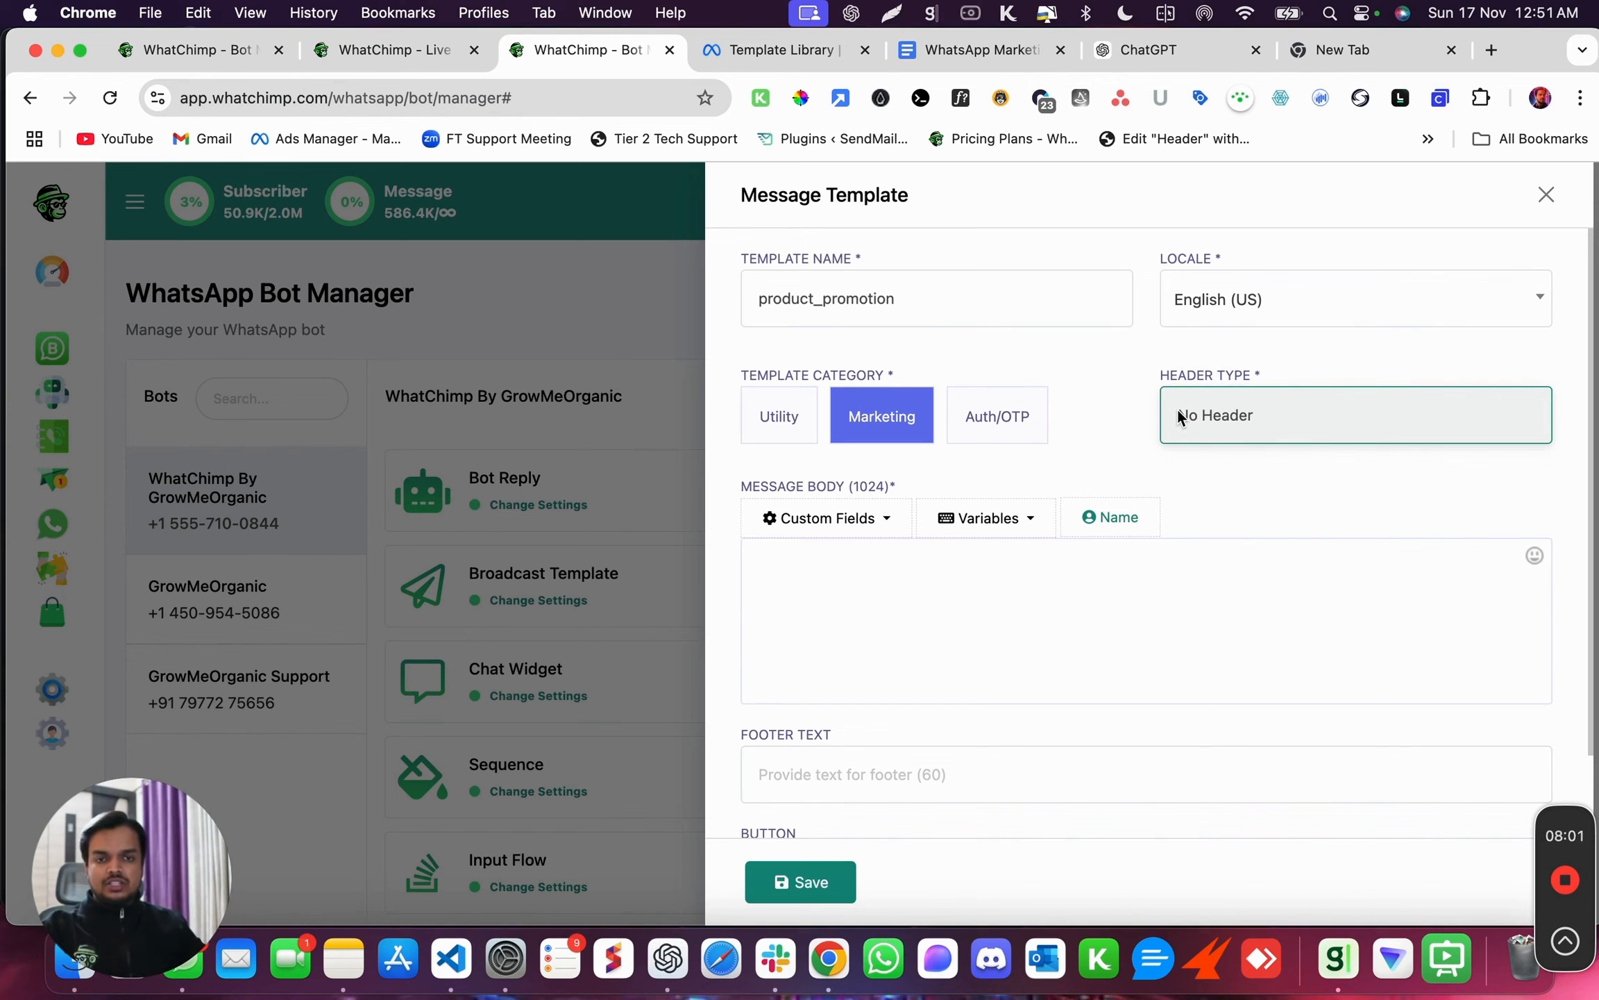
Look over the template form's message body, footer text, button and category options.
left_click(910, 600)
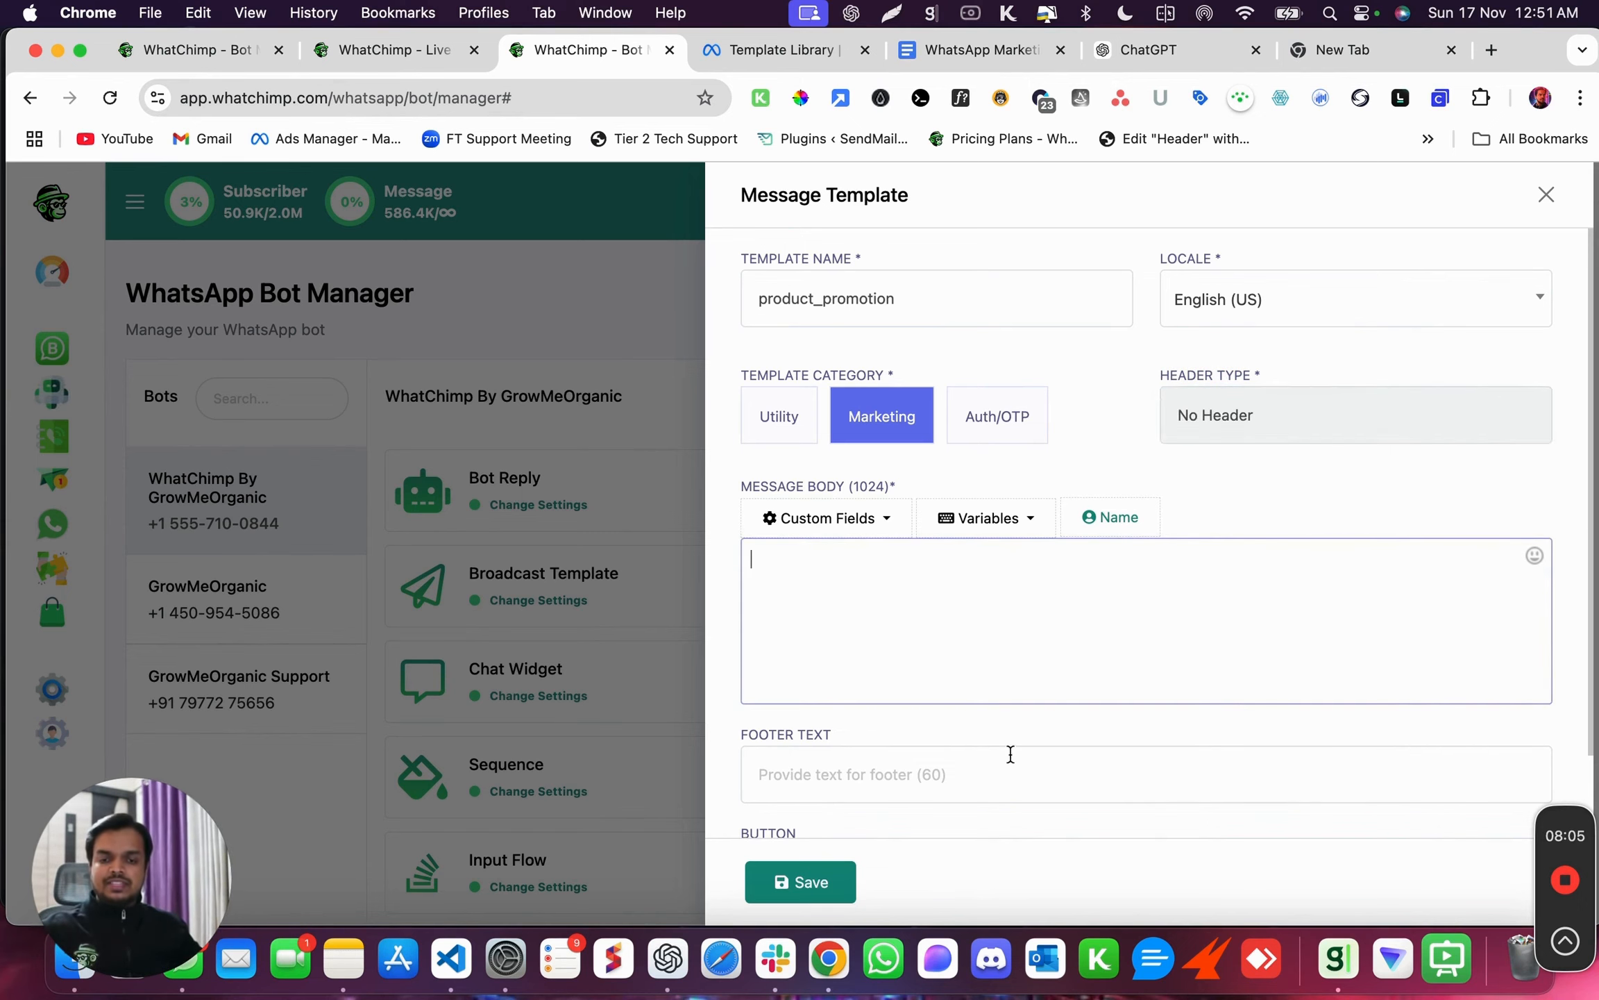
scroll(863, 629, "down", 2)
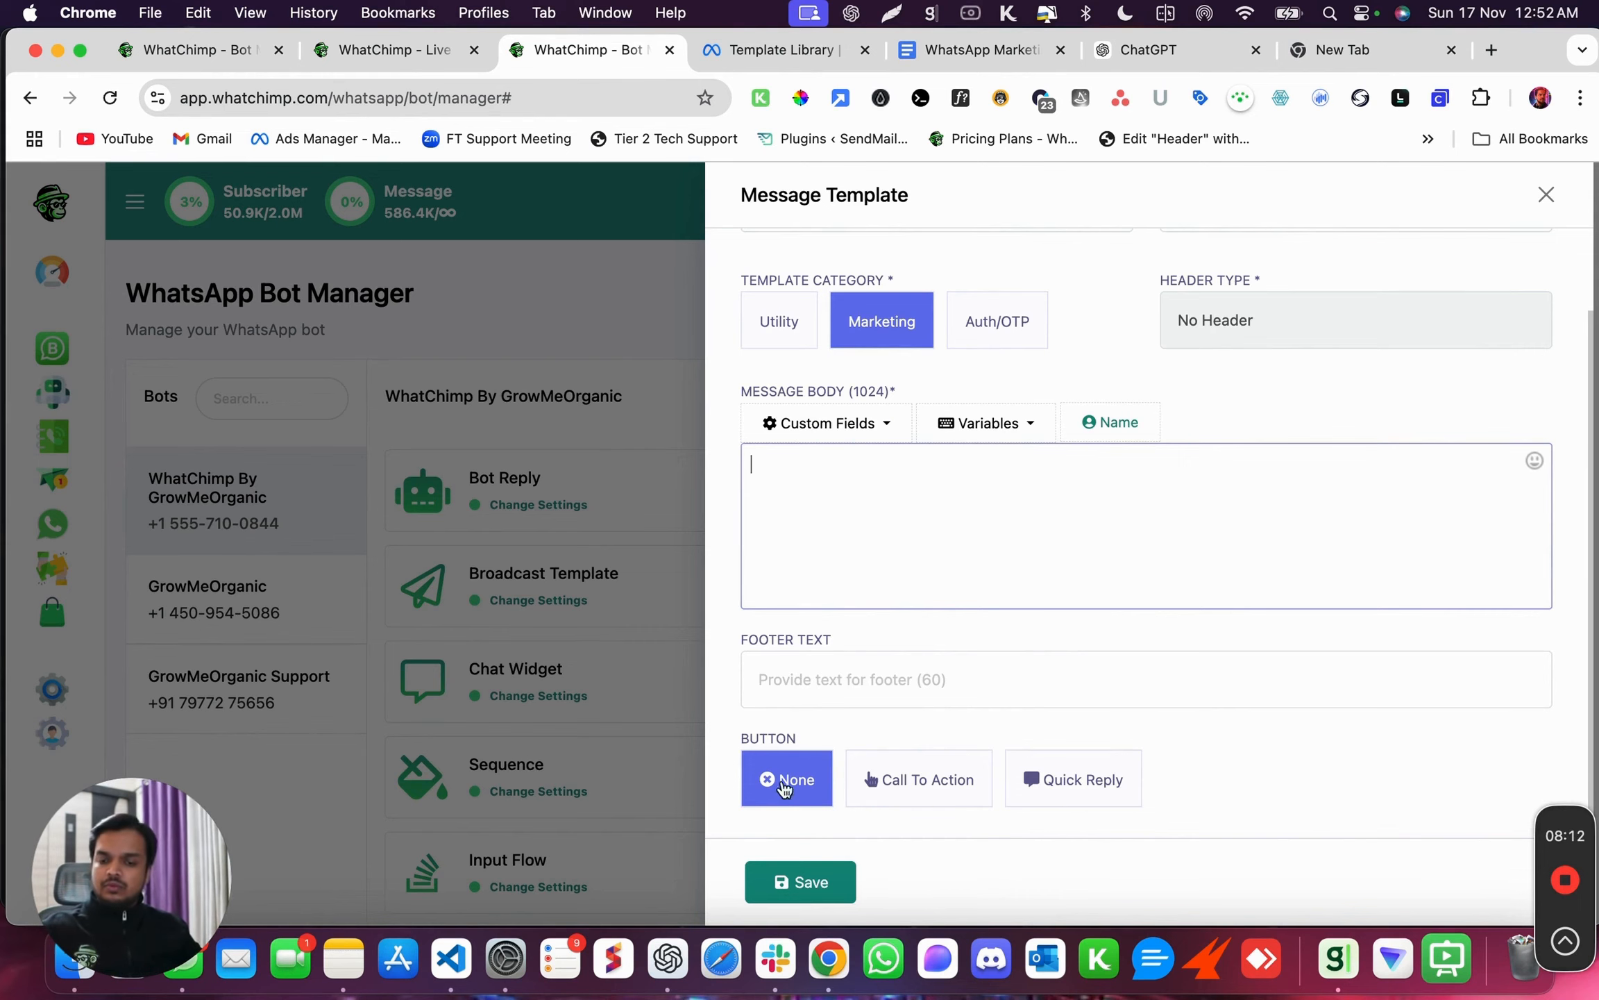
scroll(946, 464, "up", 2)
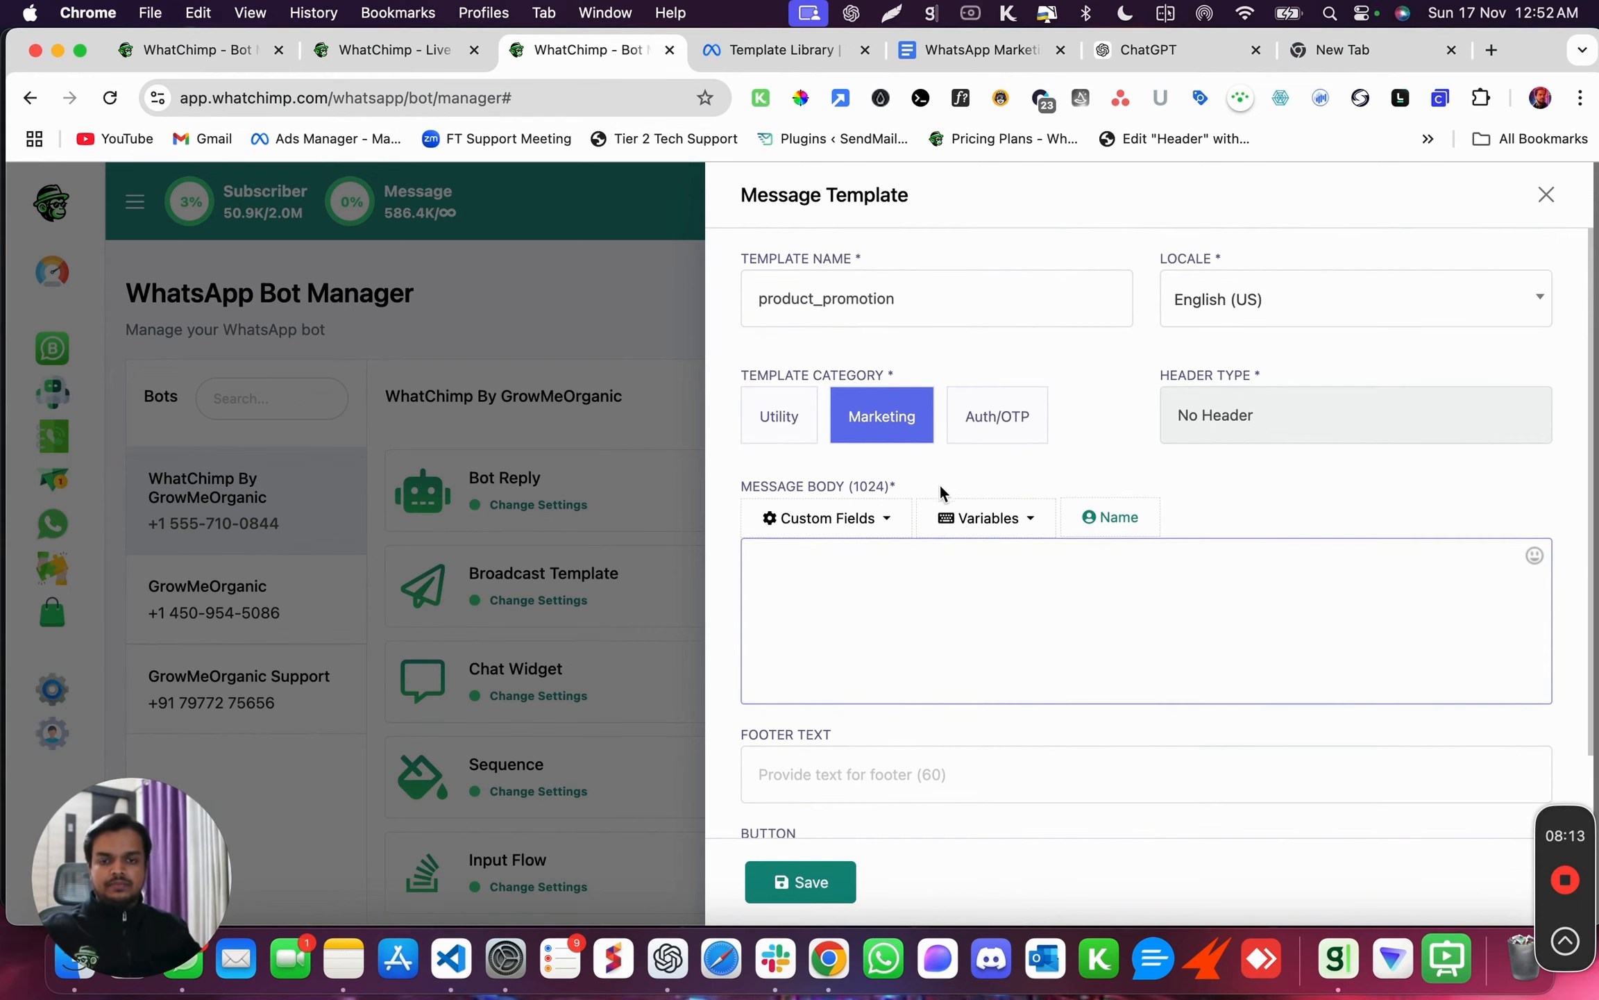
scroll(930, 646, "down", 2)
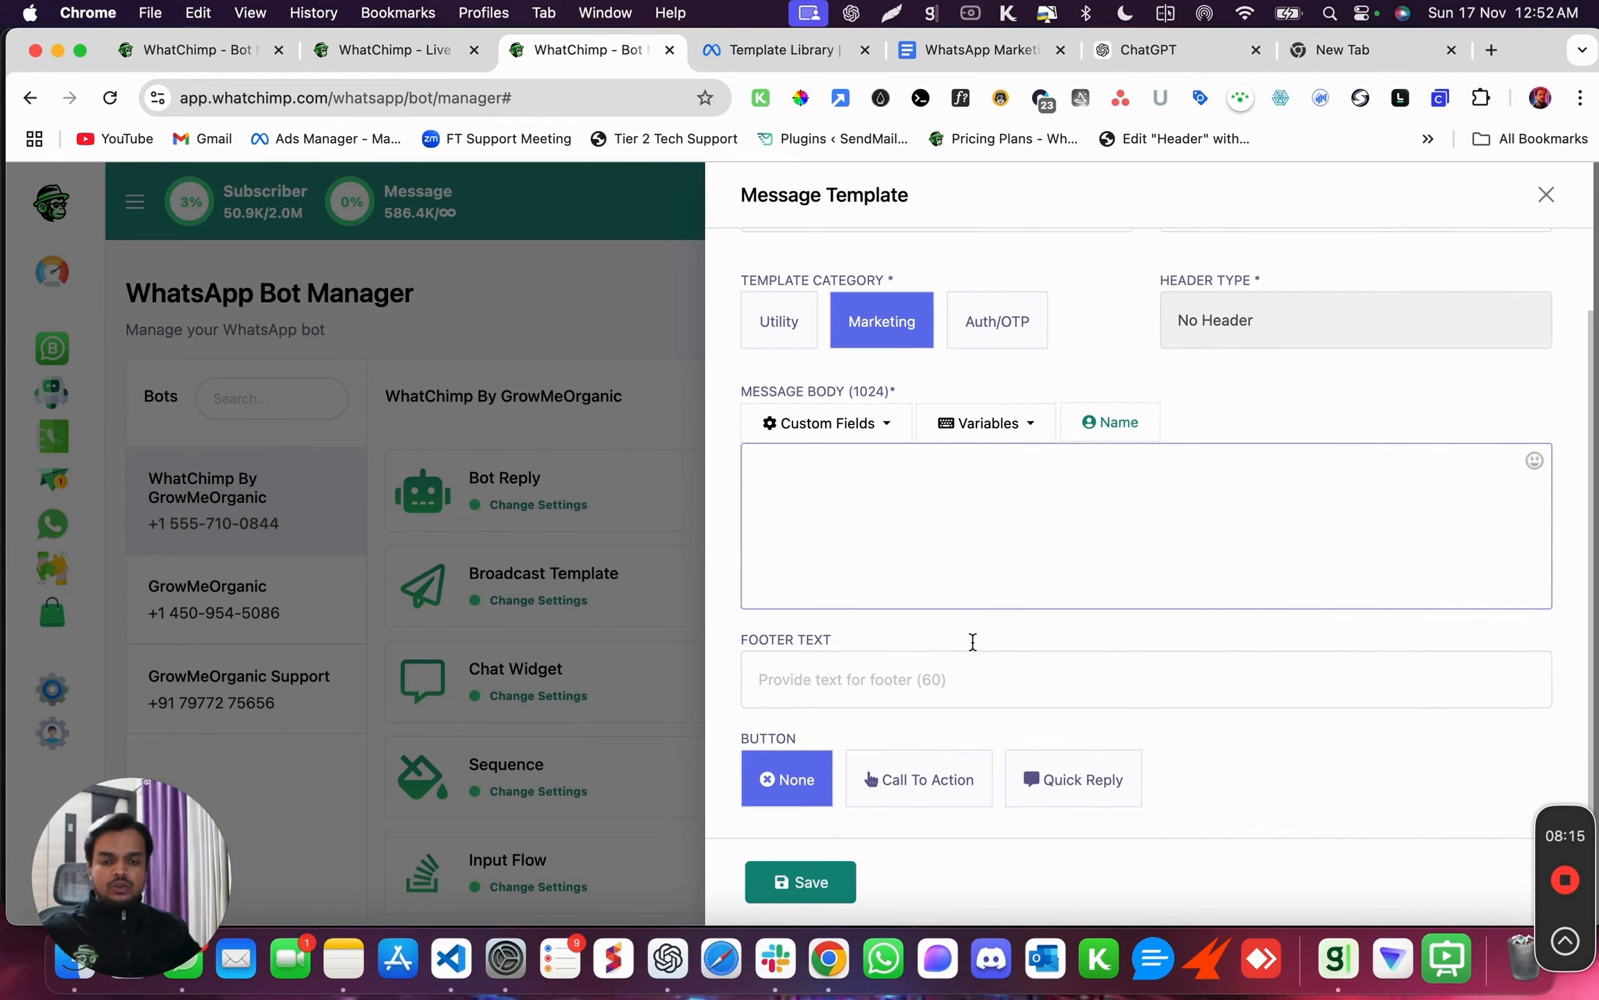
scroll(796, 486, "up", 2)
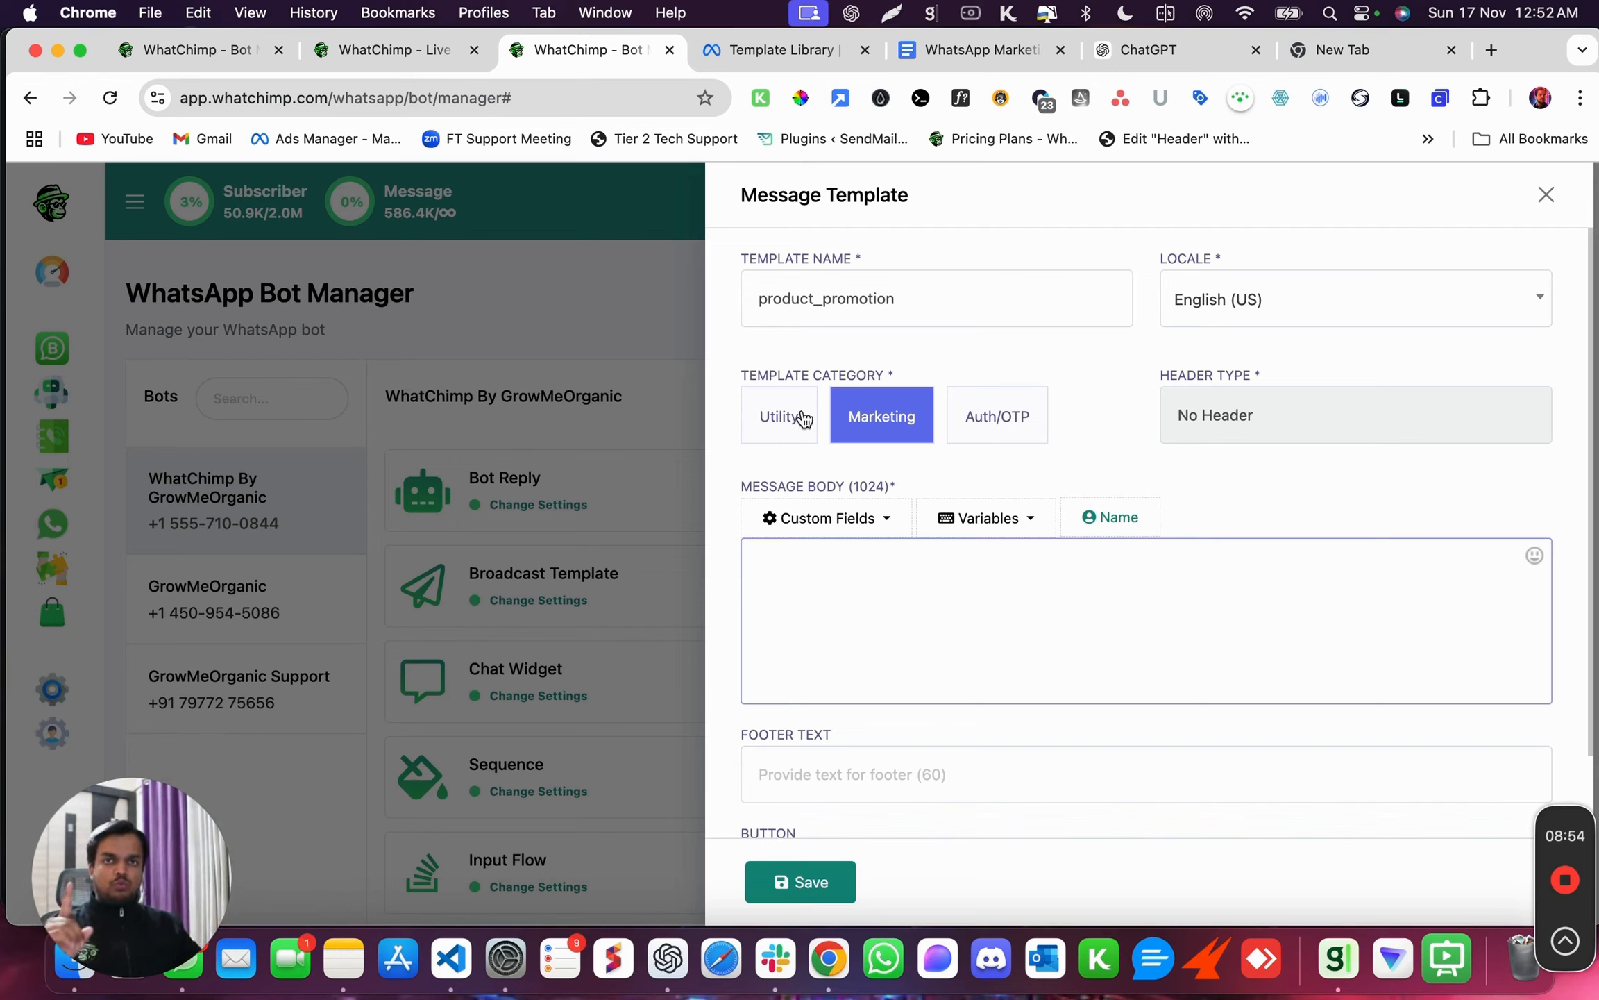
left_click(910, 412)
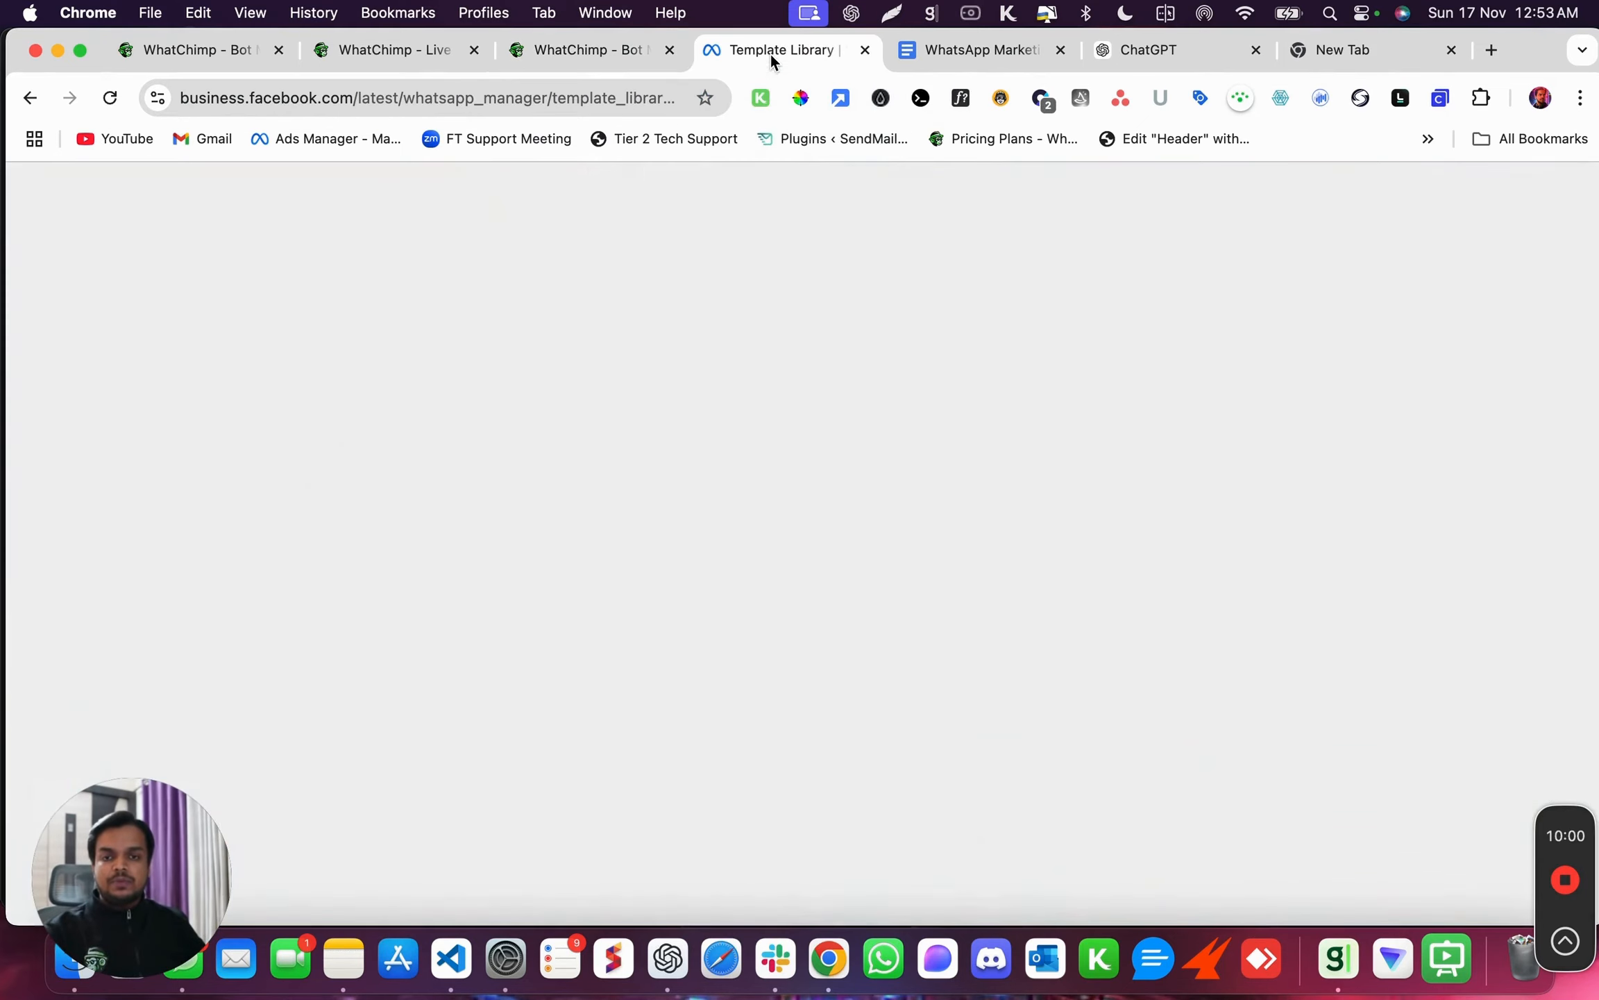
Load whatchimp.com/template-library in the empty browser tab and move that tab beside the bot manager's tab.
left_click(771, 54)
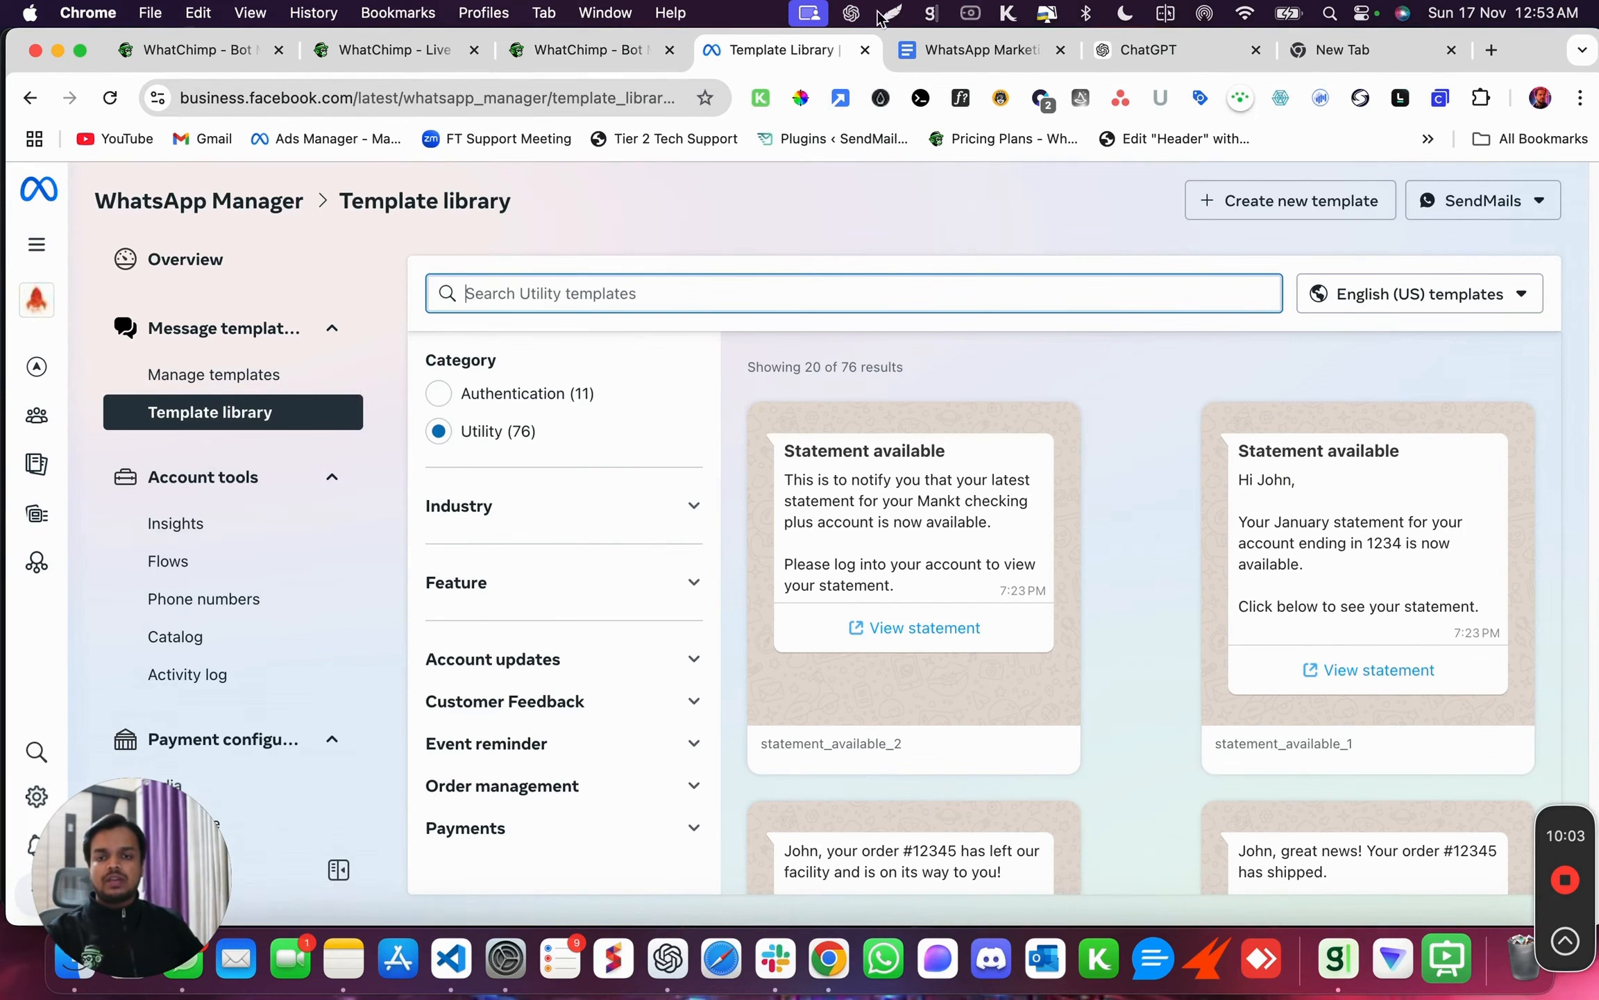
left_click(1360, 54)
key("super+a")
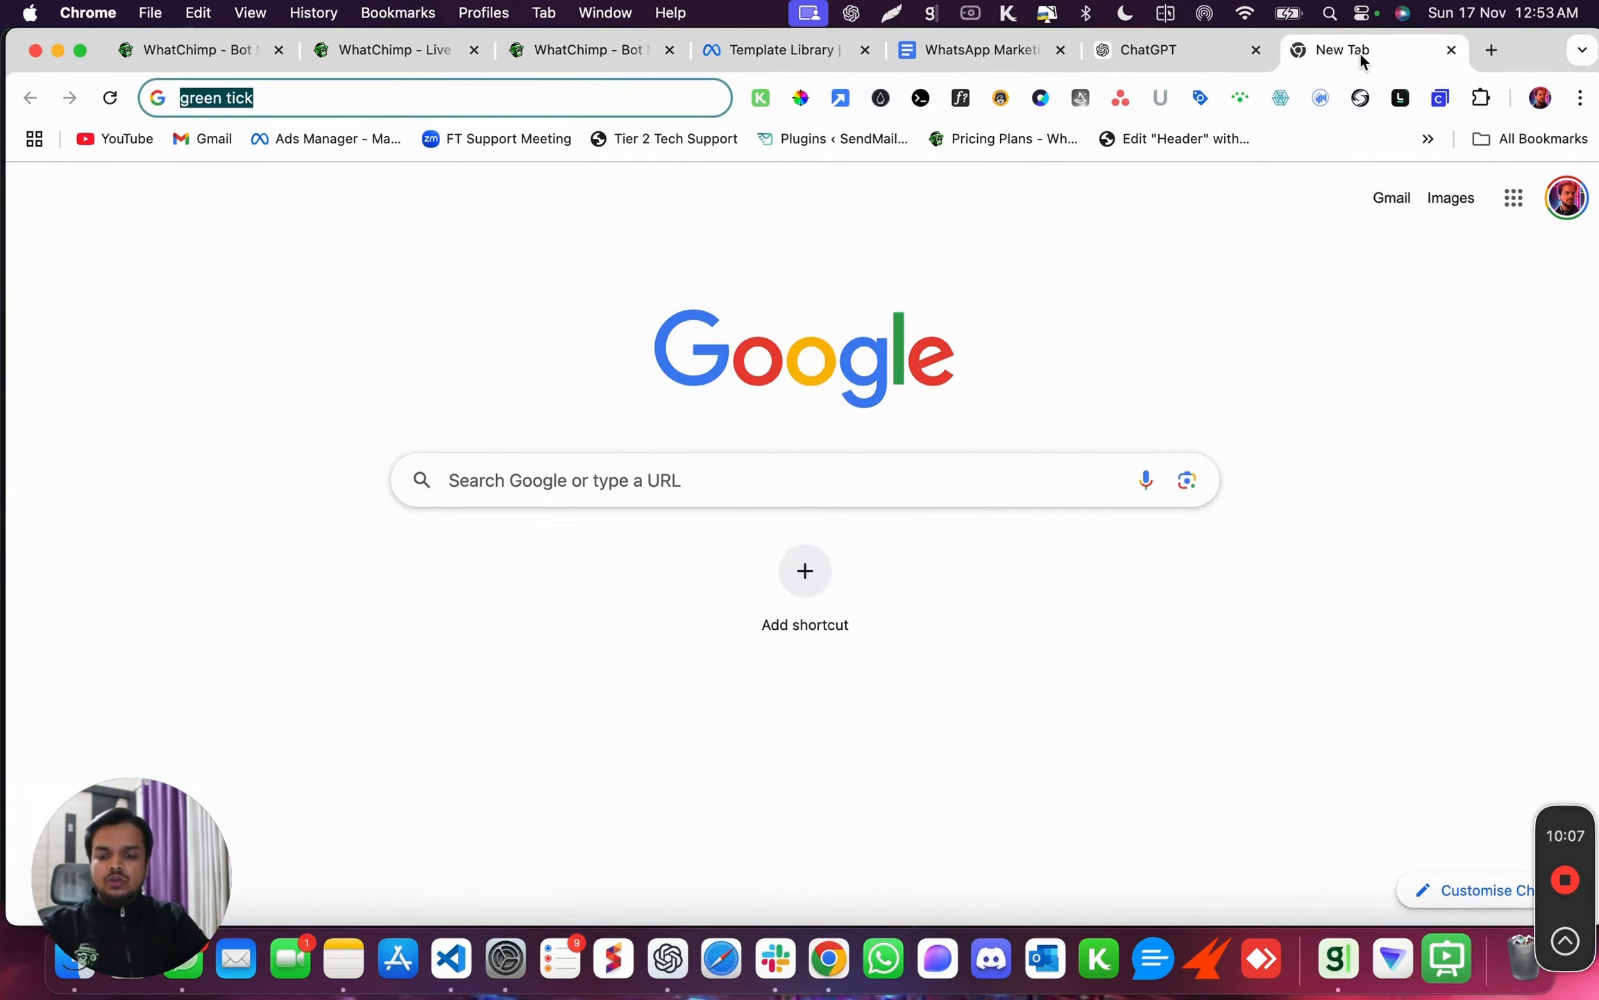
type("whatchimp.com/")
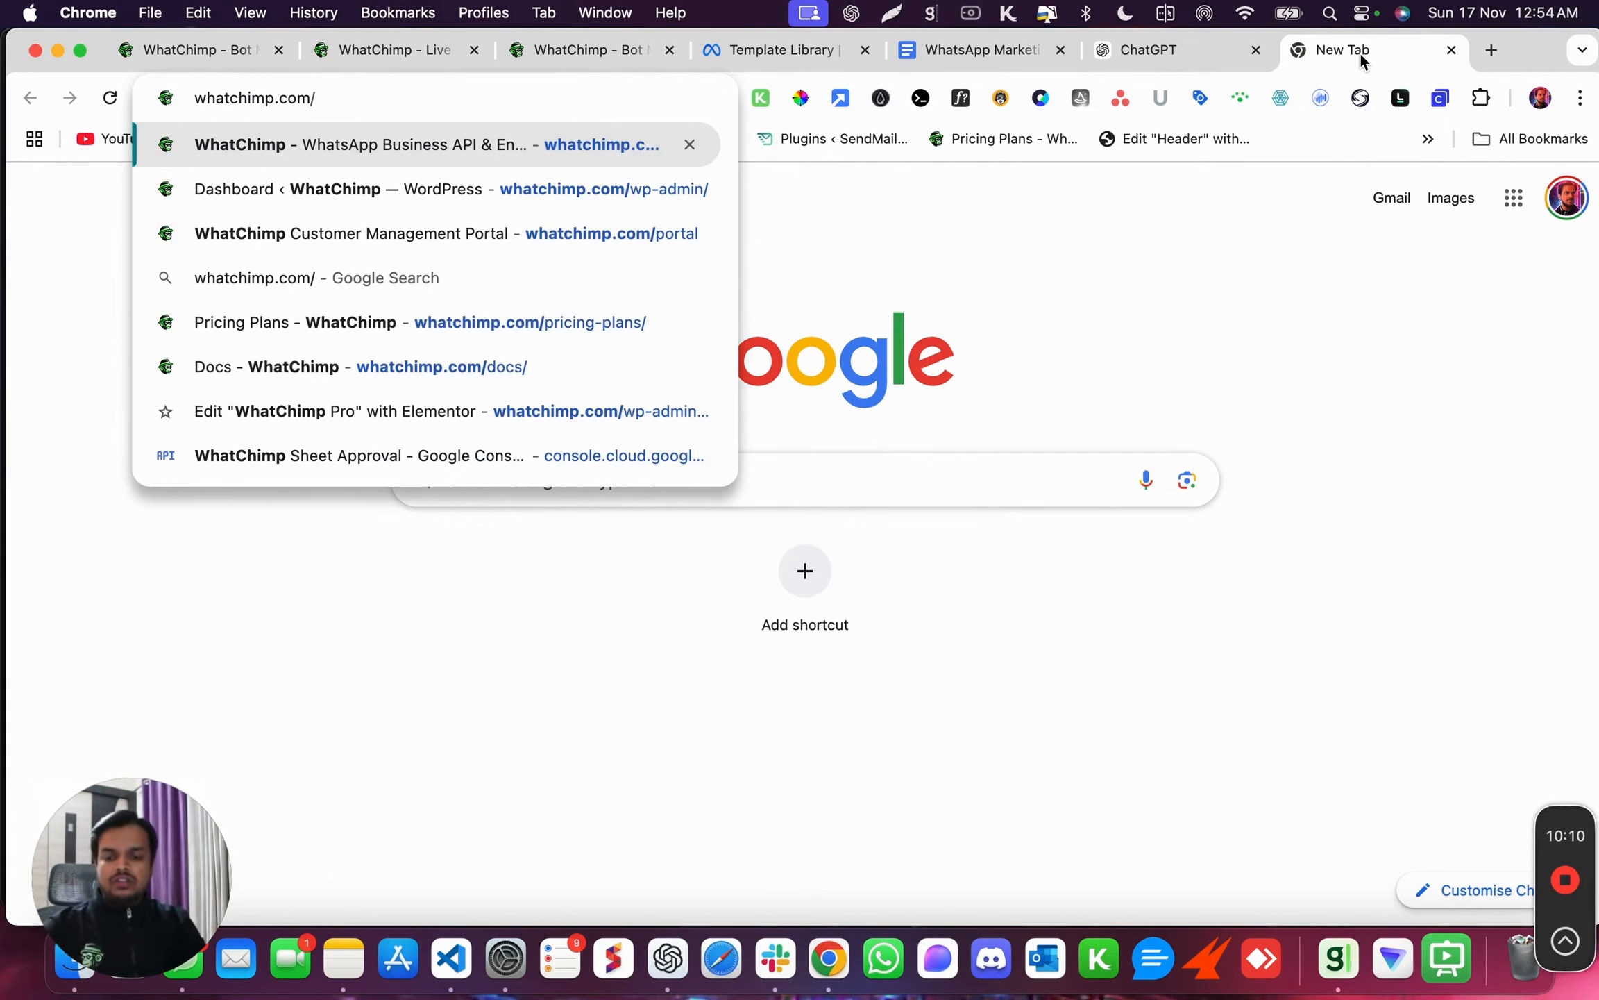
type("tem")
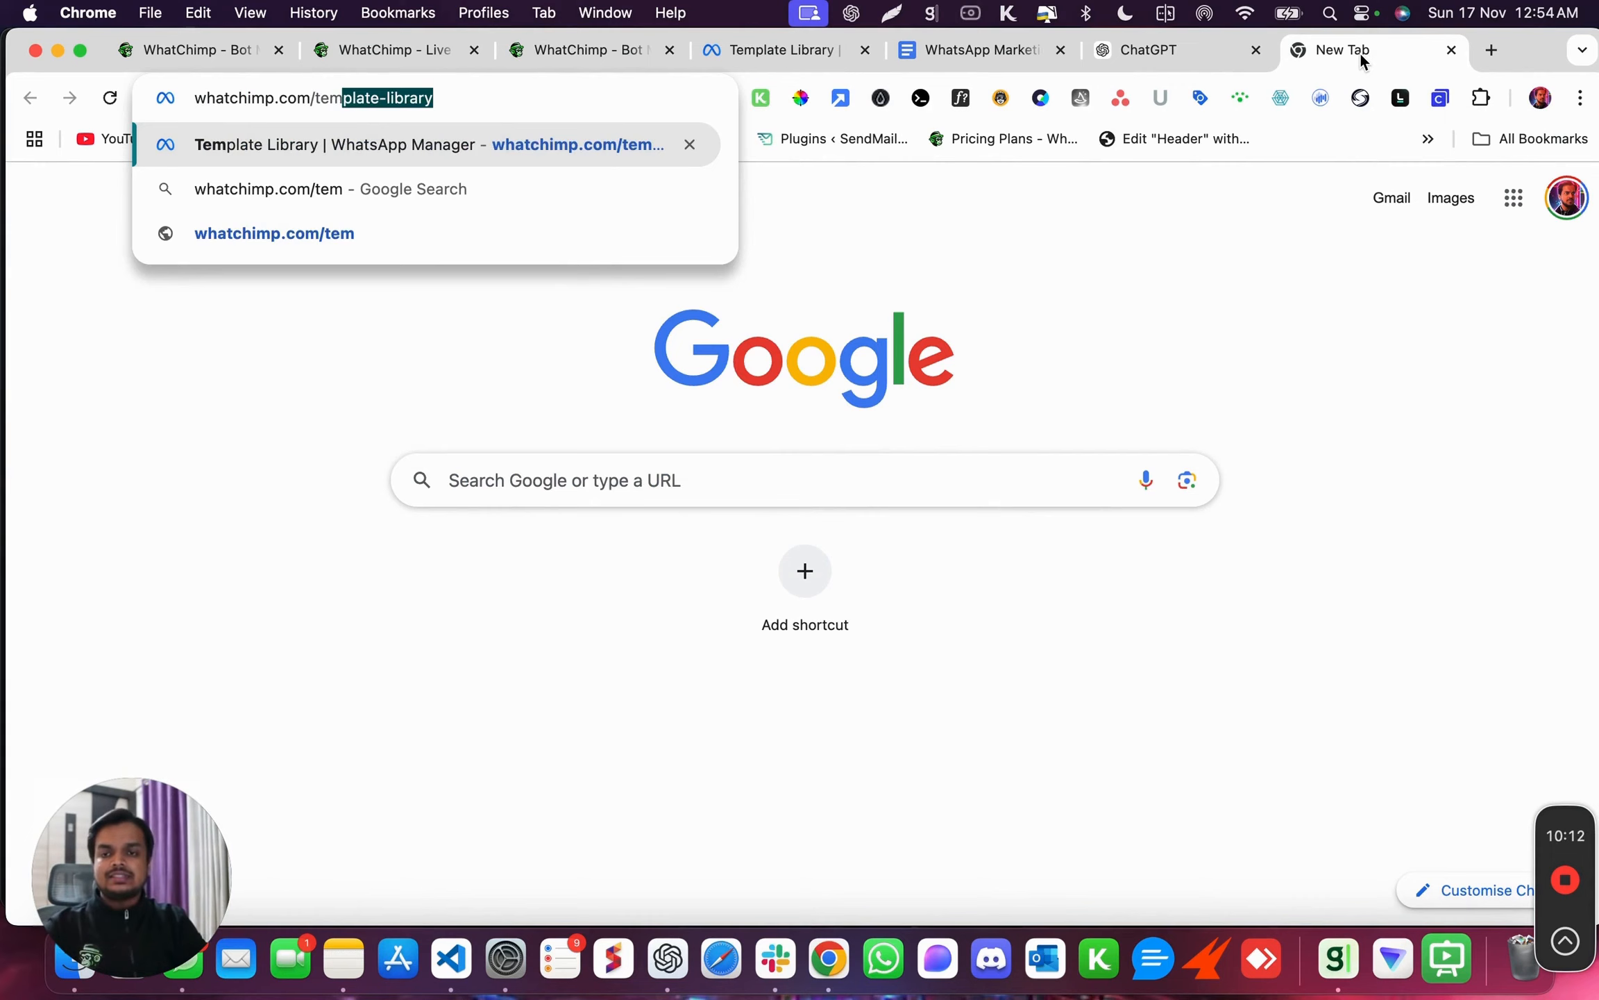
key("Right")
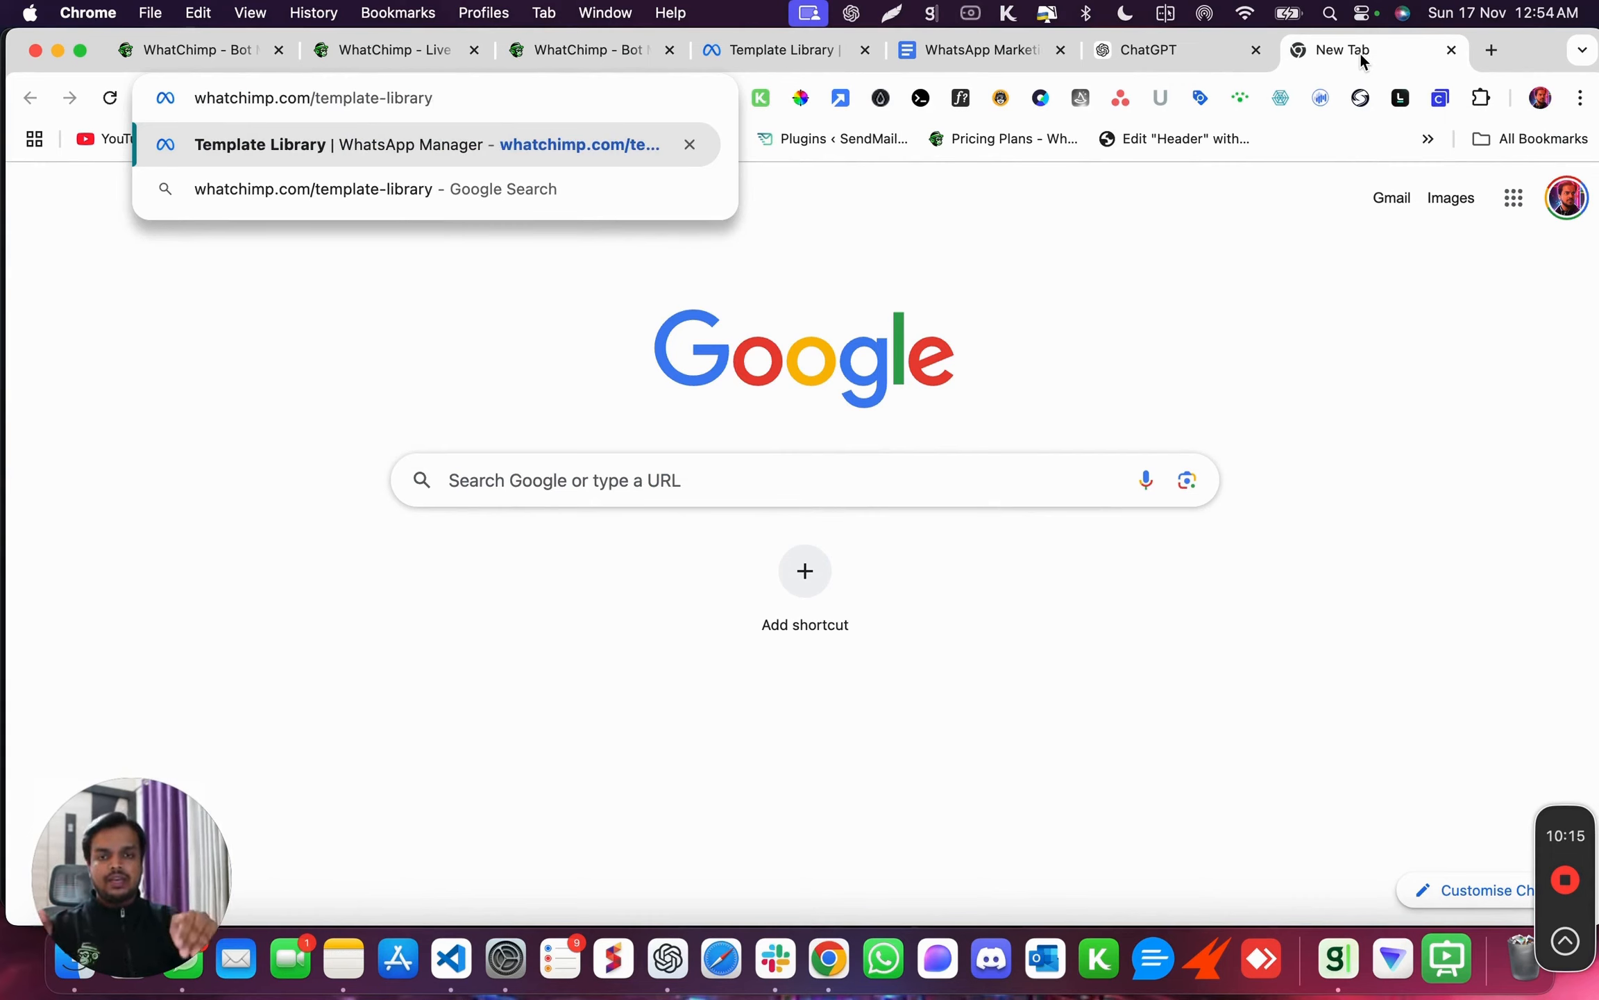
key("Return")
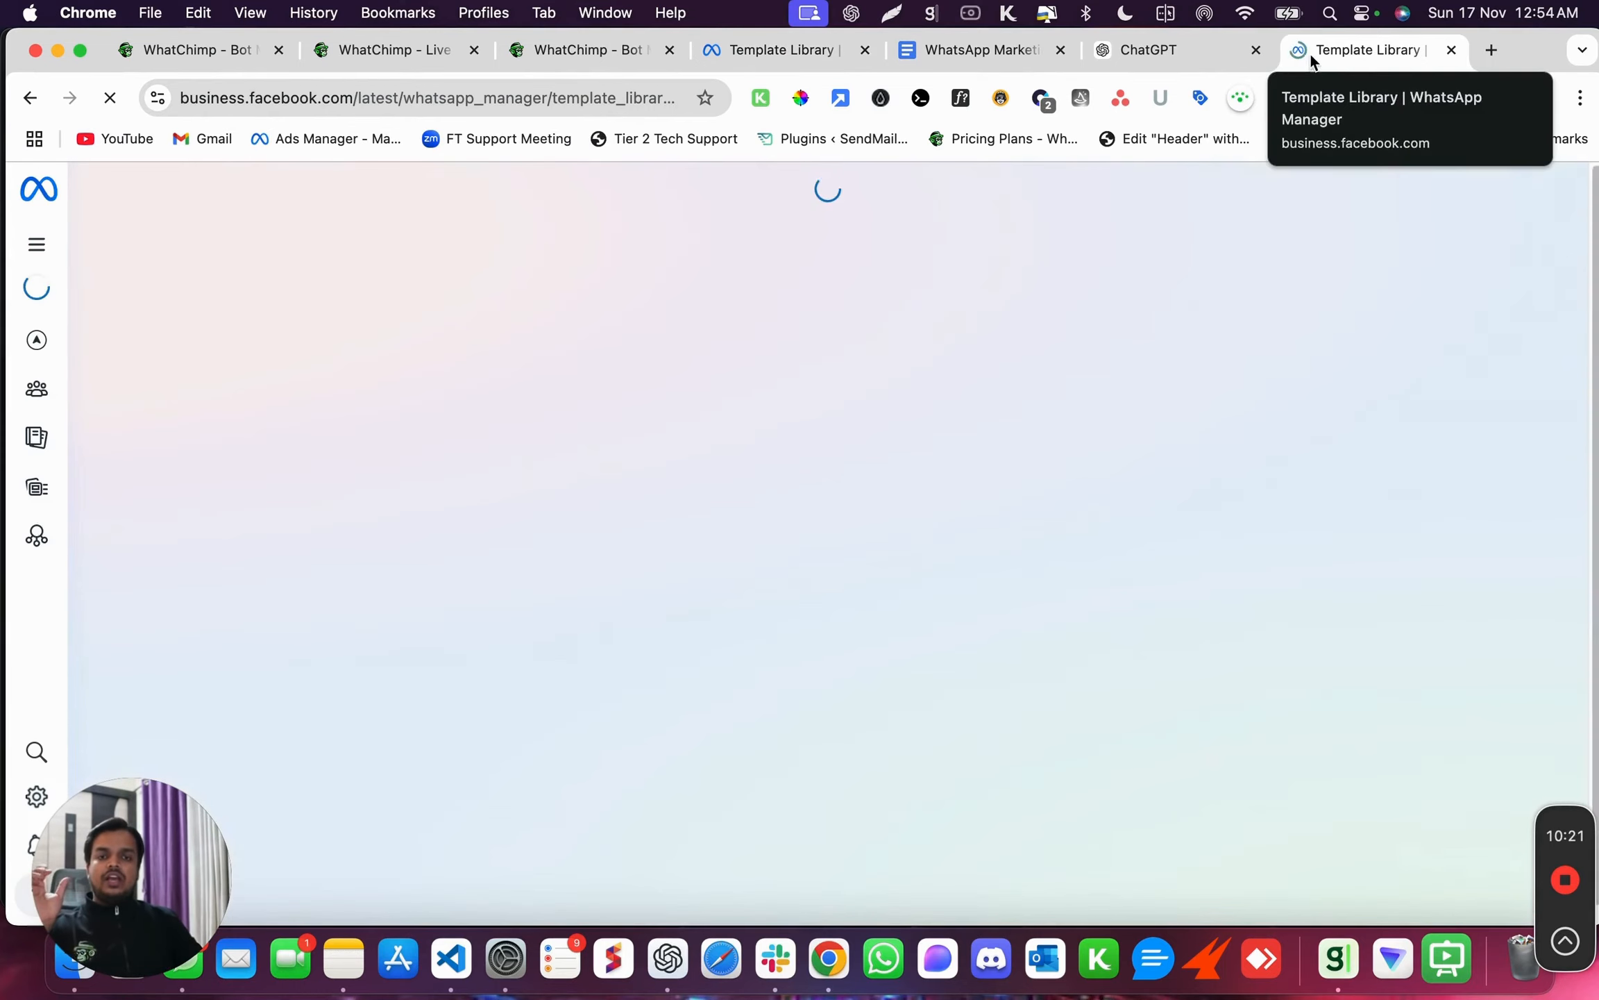
left_click_drag(1310, 54, 798, 60)
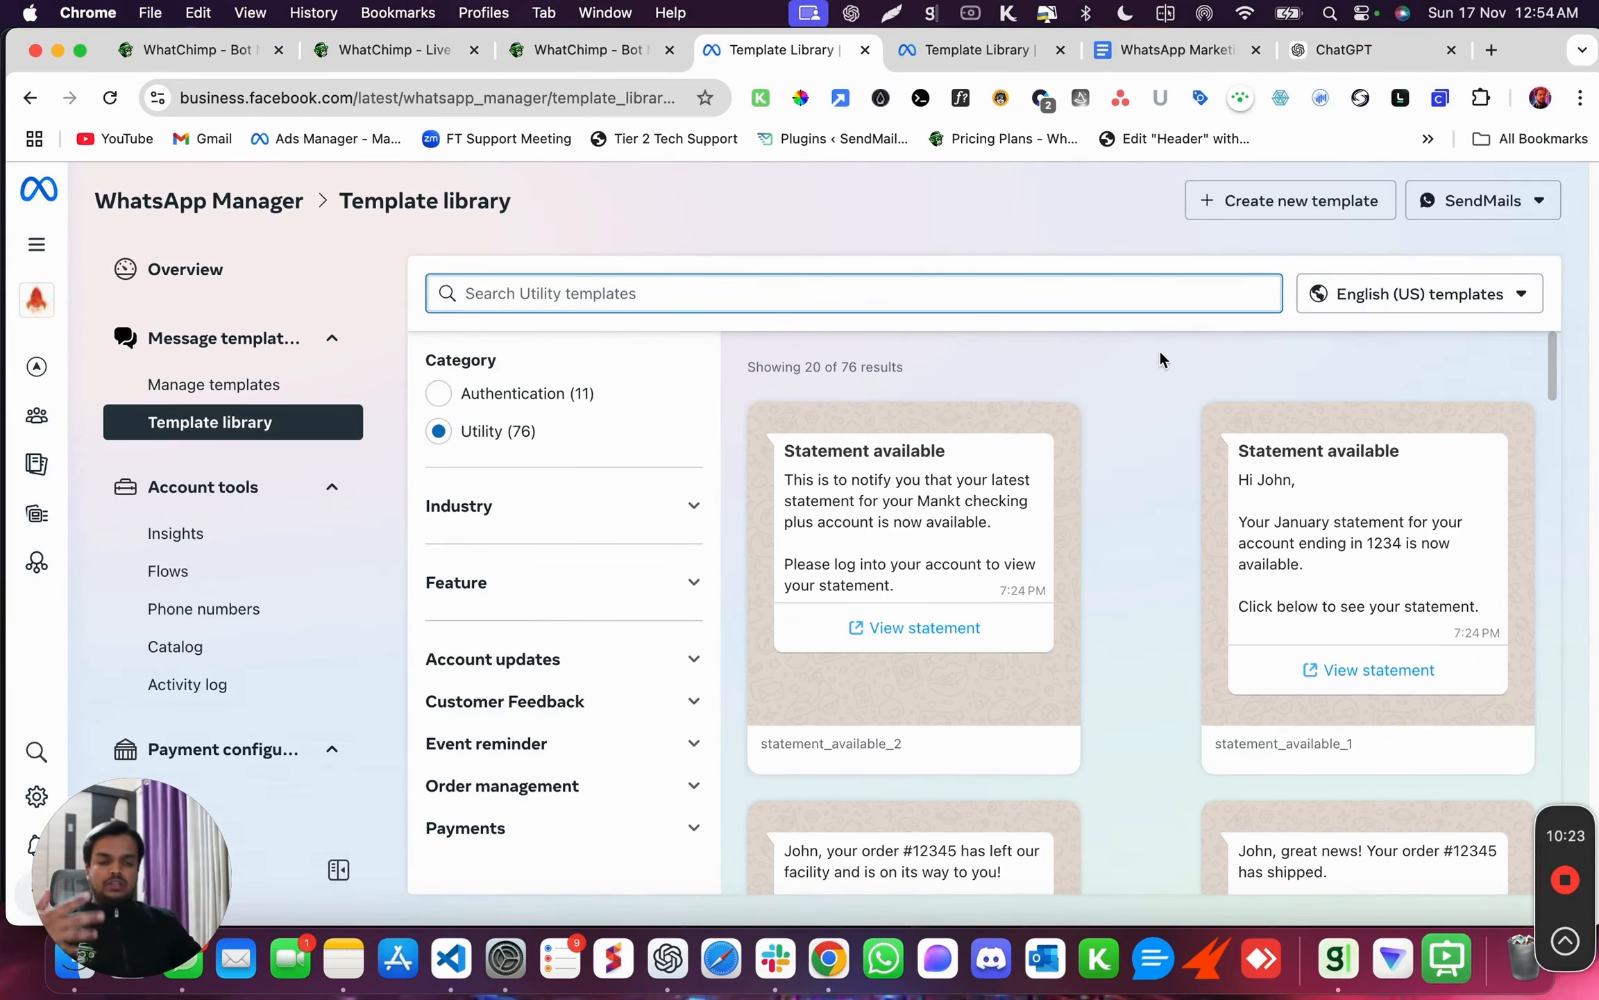
View the Authentication templates in the library and switch the category back to Utility.
scroll(1179, 352, "down", 1)
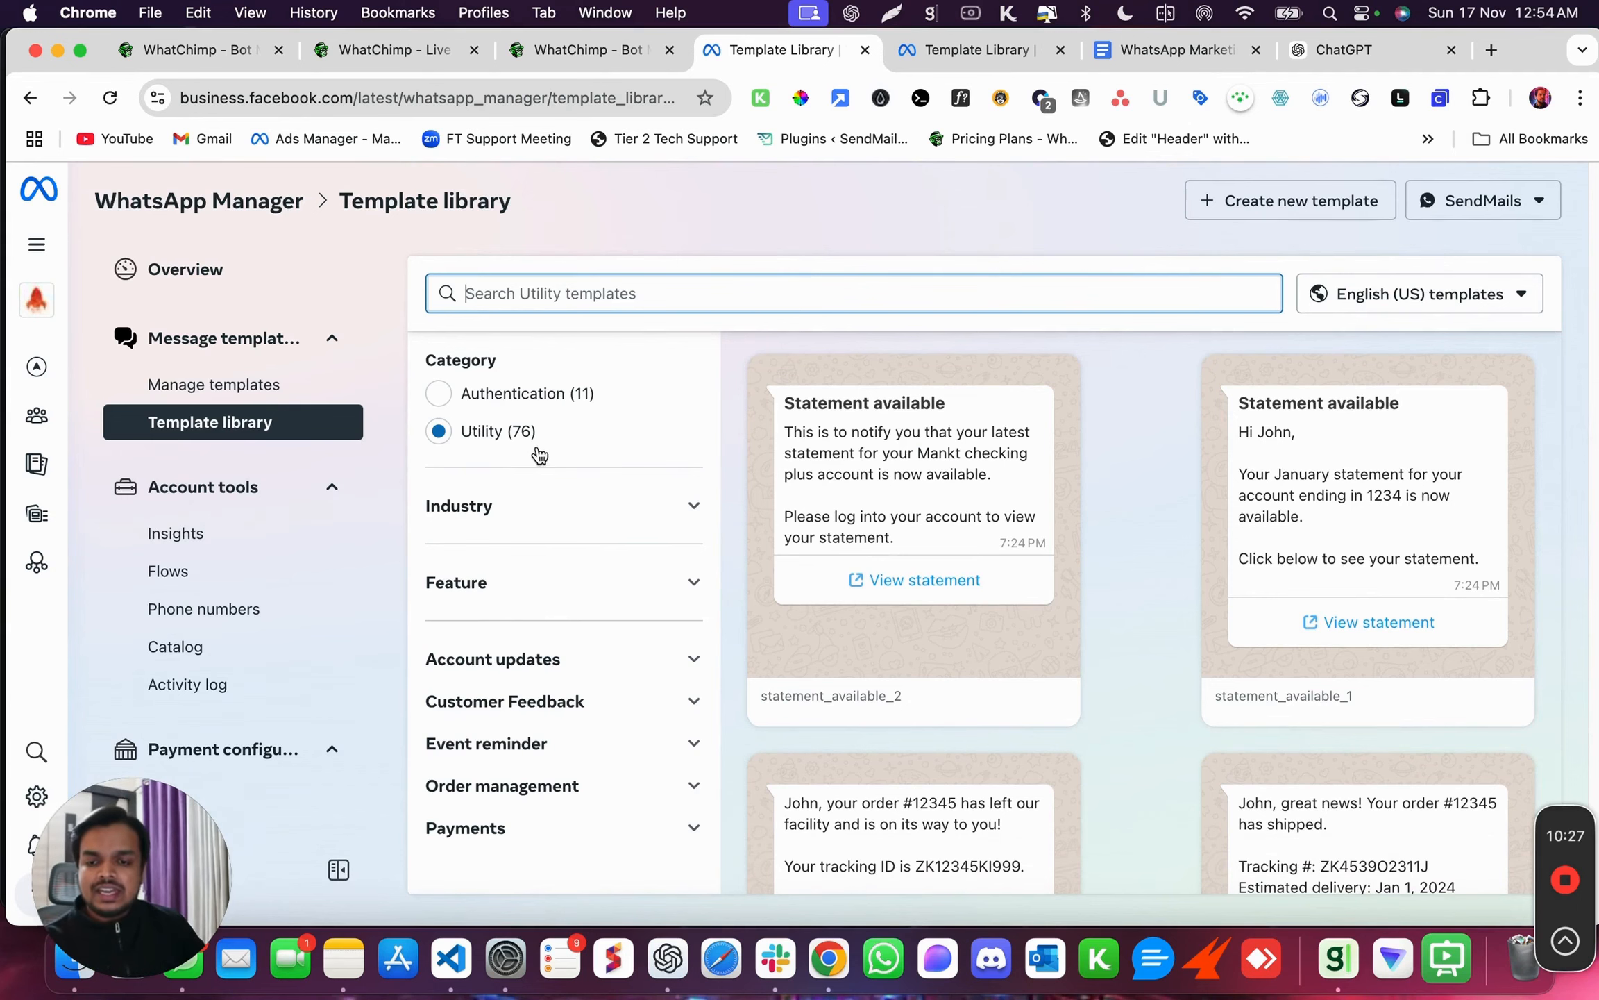
left_click(439, 394)
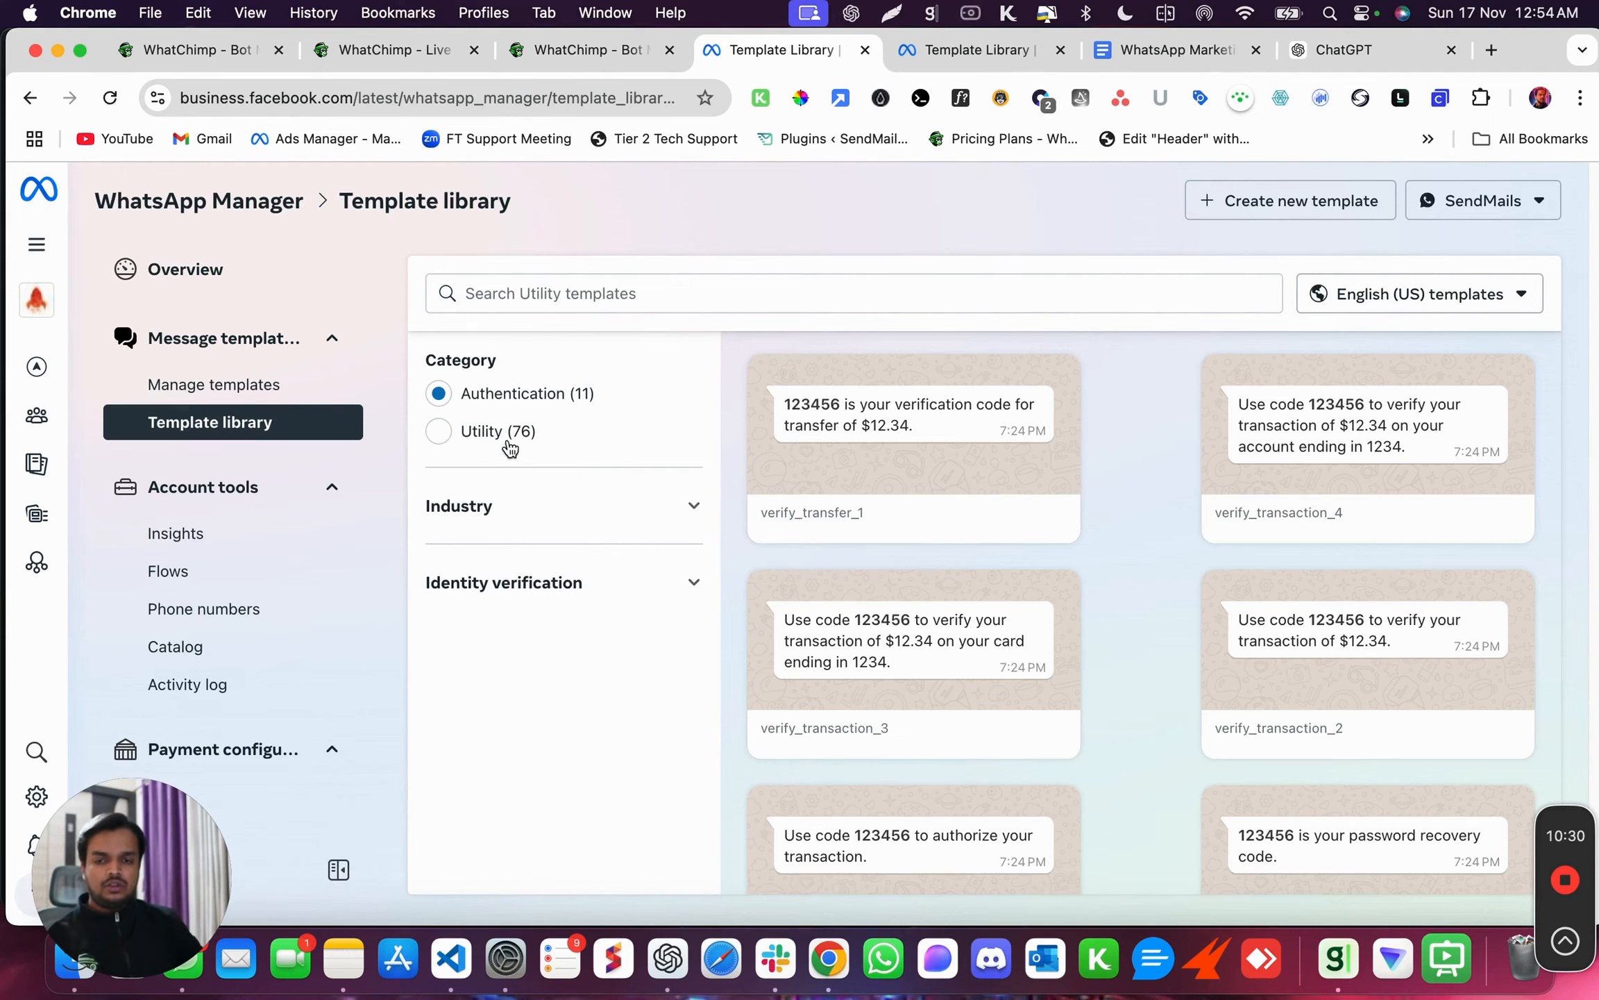
left_click(505, 434)
Expand the Industry, Feature, Account updates and Customer Feedback filters of the Utility templates to examine their options.
left_click(517, 522)
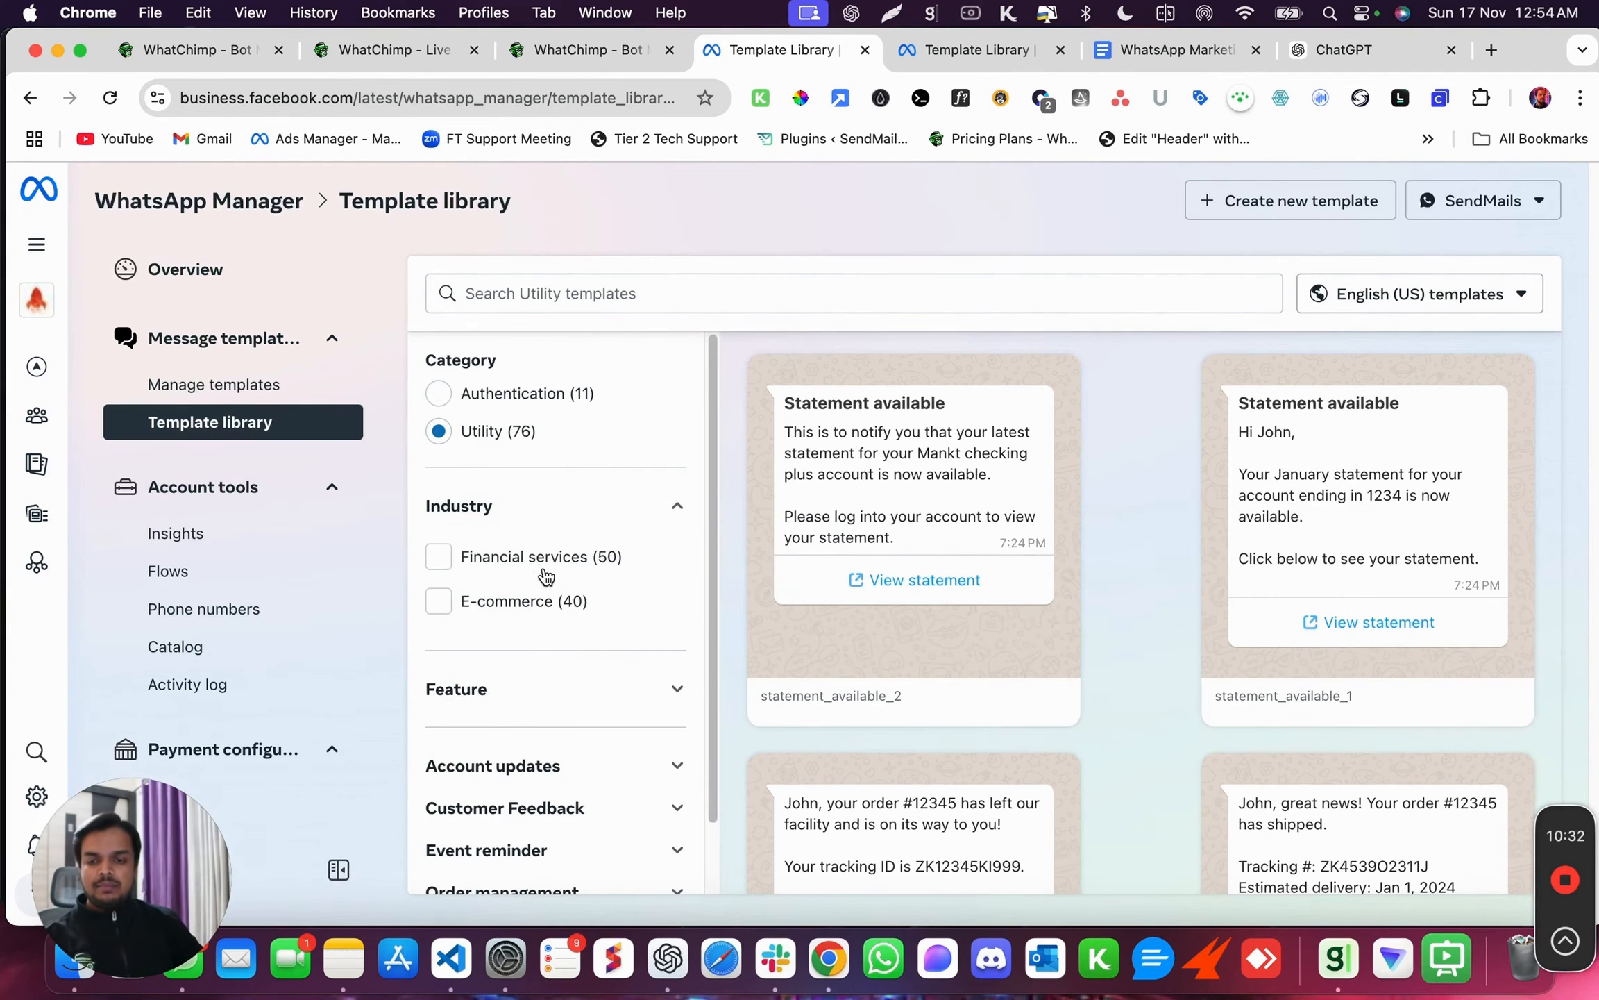
scroll(527, 569, "down", 1)
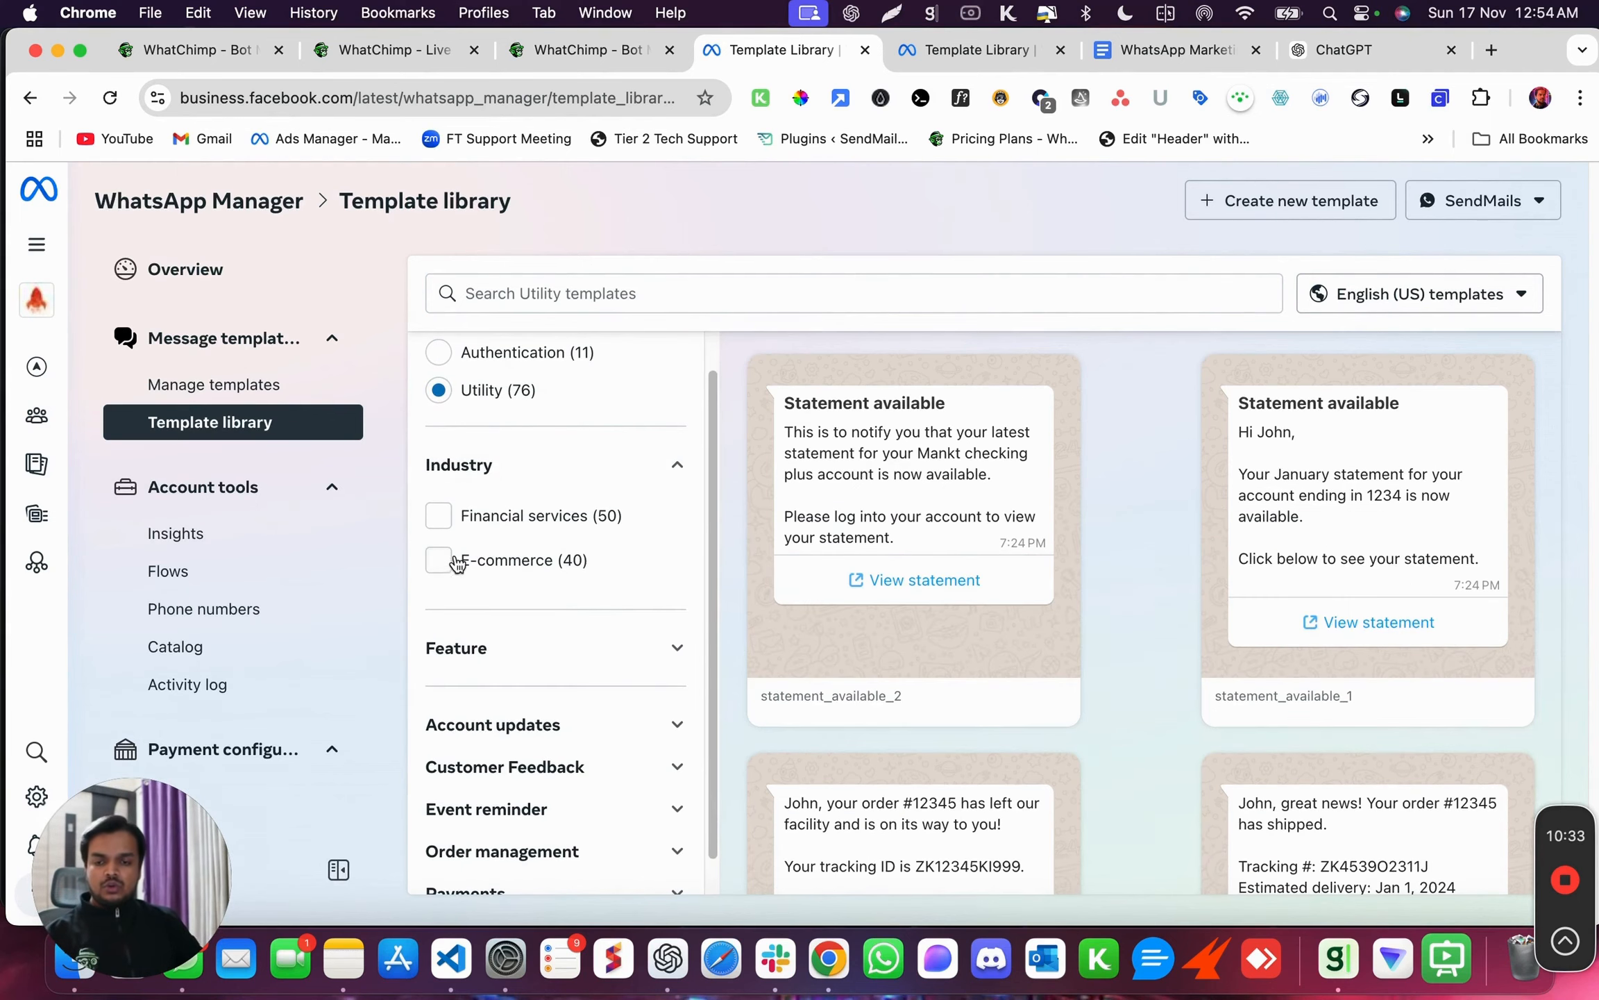
left_click(485, 656)
scroll(591, 708, "down", 2)
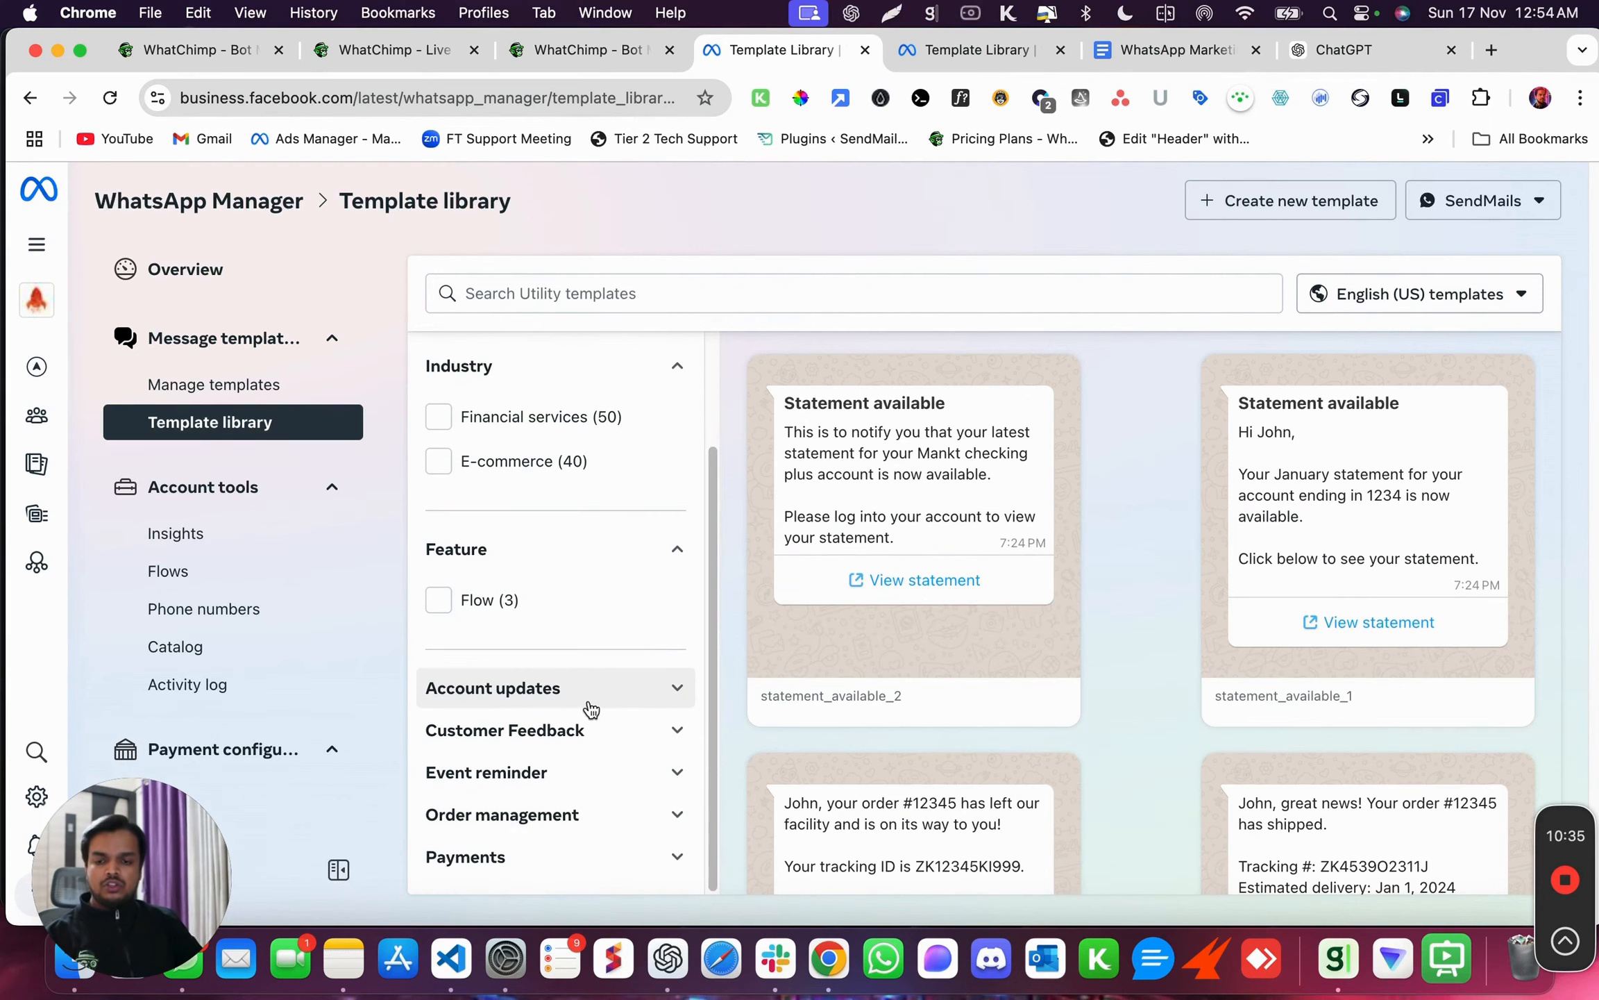
left_click(592, 708)
scroll(625, 719, "down", 1)
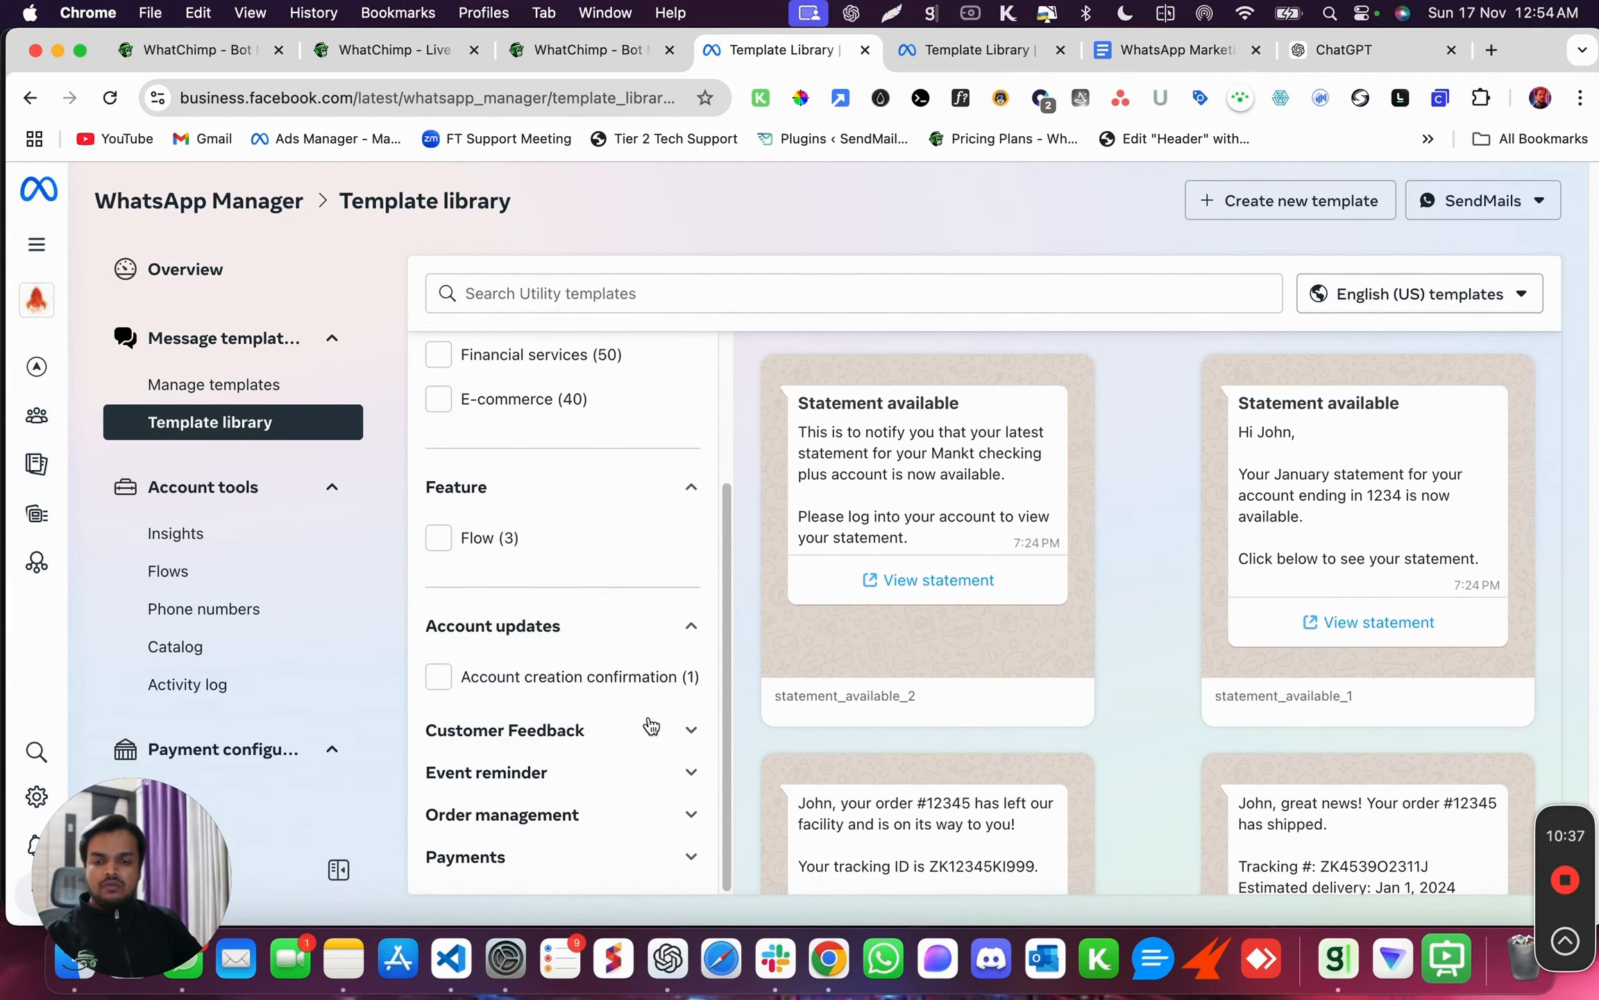
left_click(569, 735)
scroll(486, 764, "down", 1)
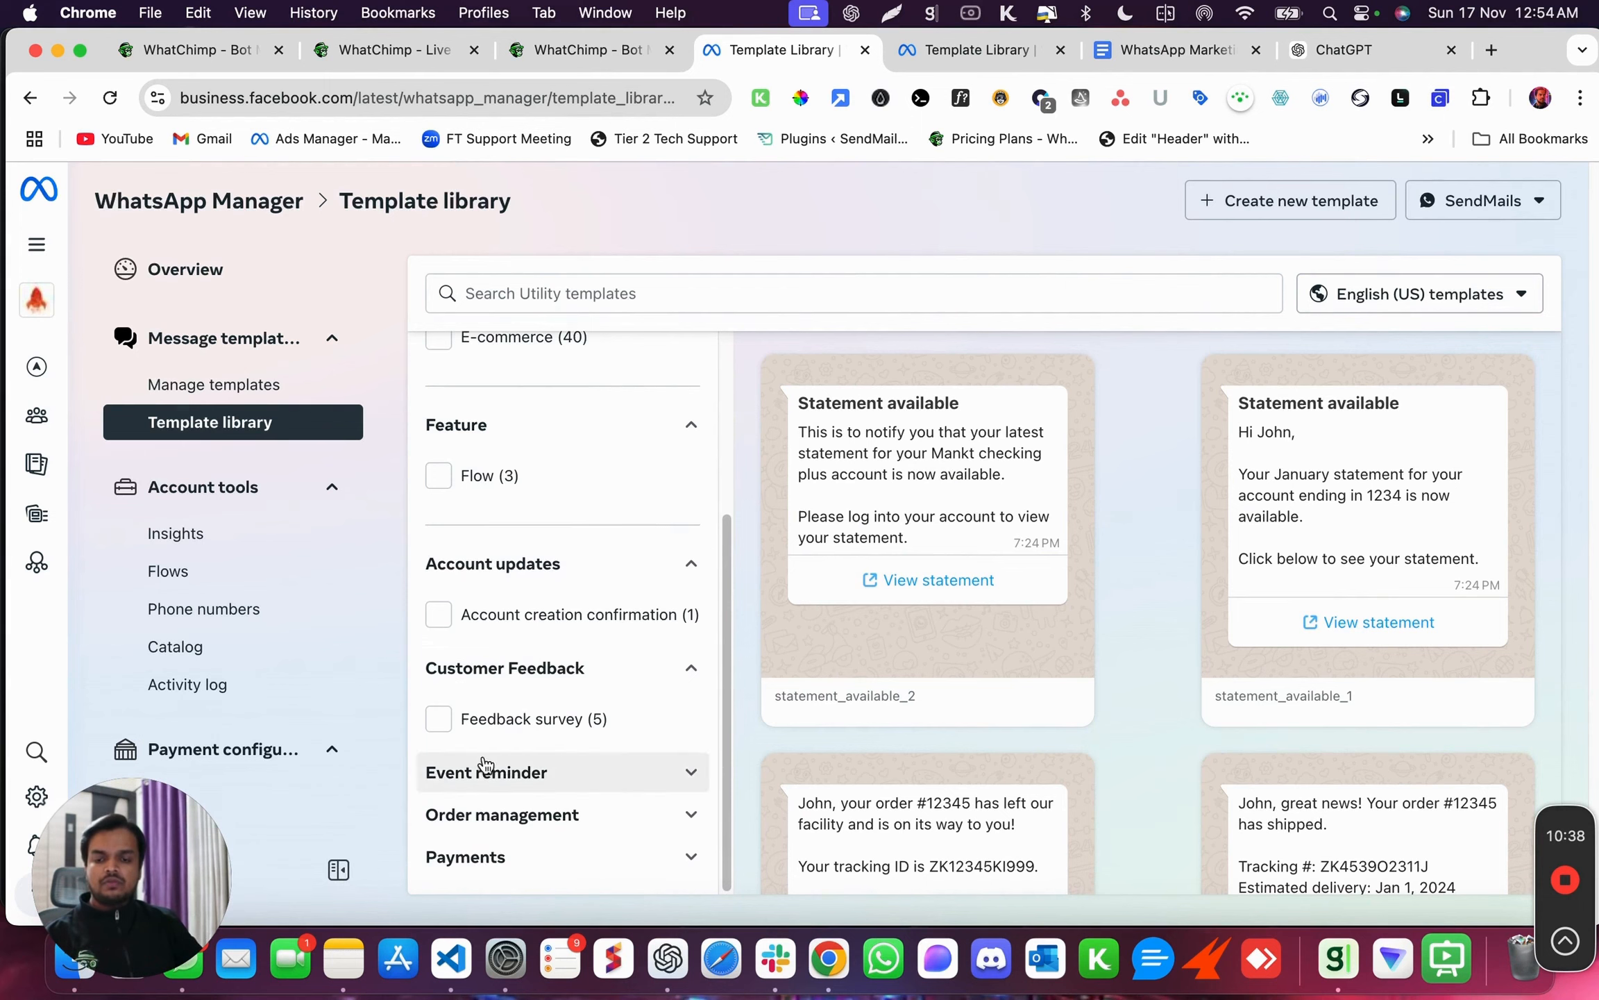
Expand the Event reminder filters and show only the Event RSVP confirmation templates.
left_click(531, 771)
scroll(486, 743, "down", 2)
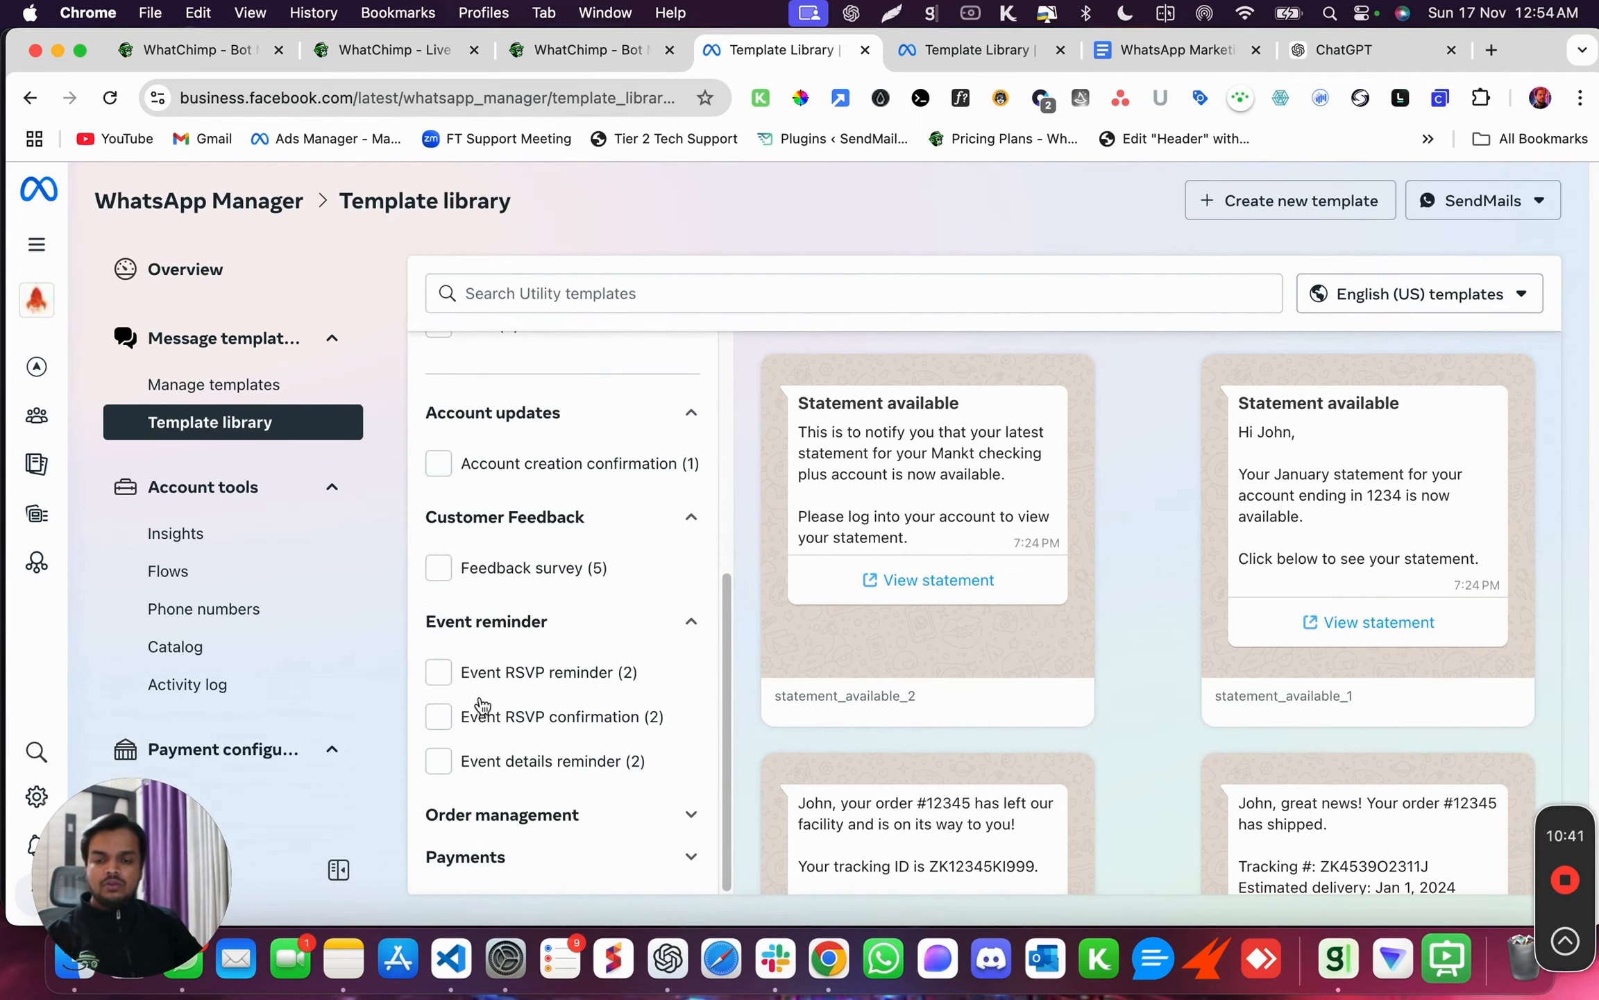
left_click(443, 713)
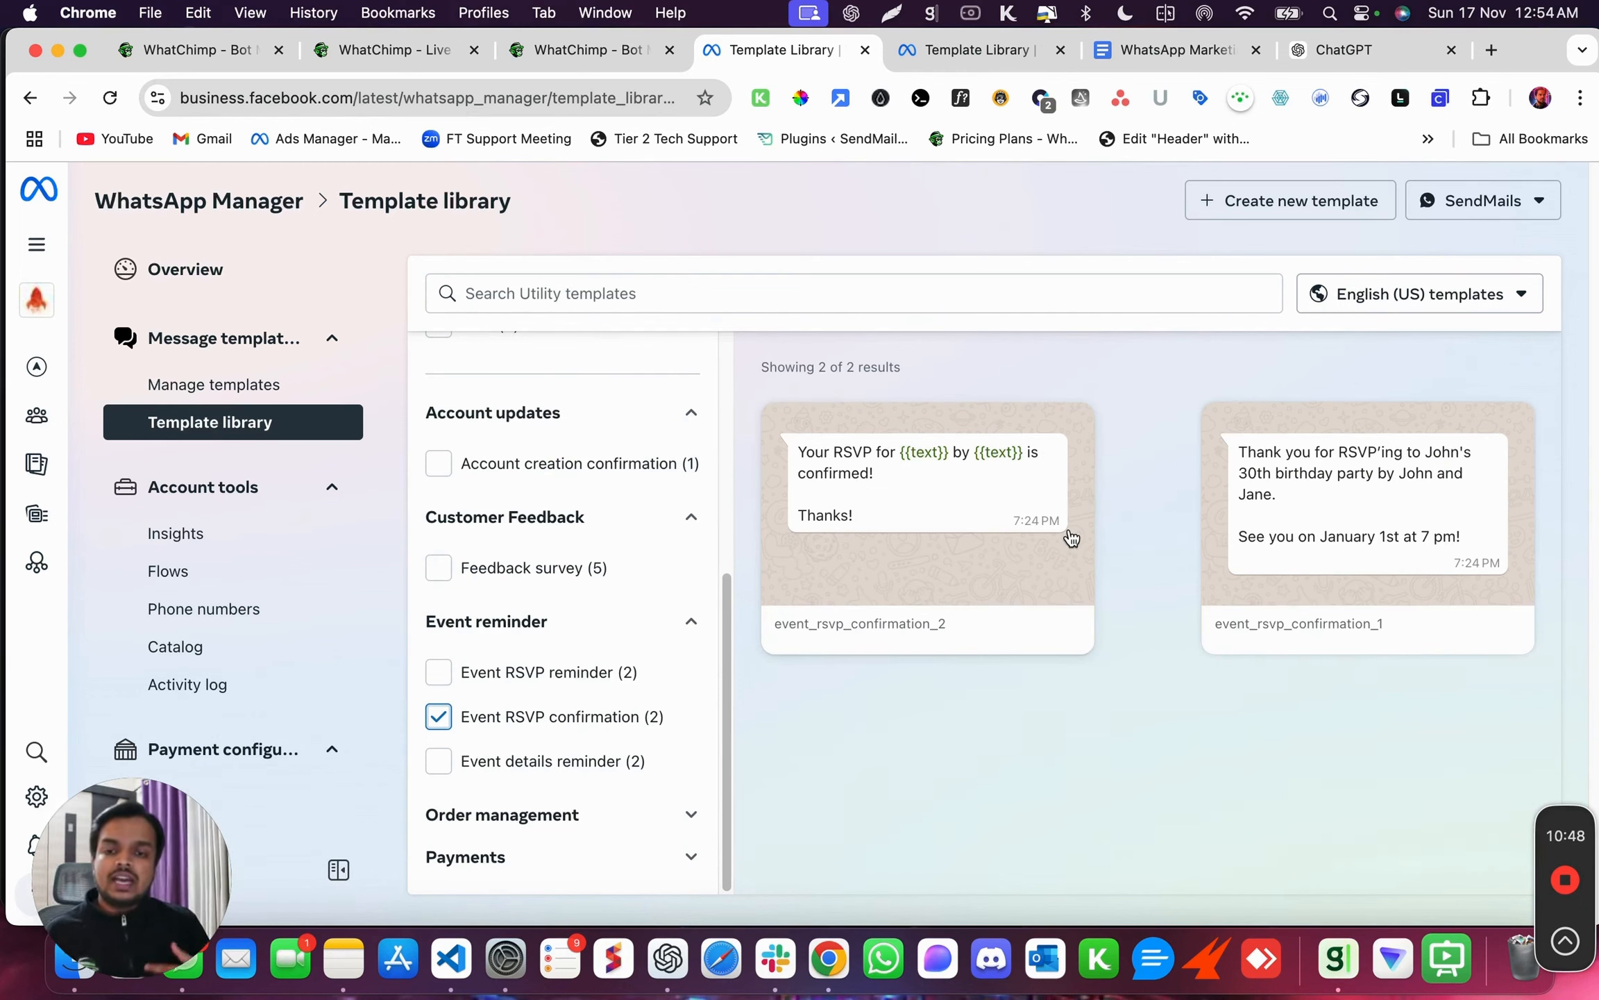
Expand the Payments filters of the Utility templates and include the Payment confirmation templates in the results.
left_click(625, 868)
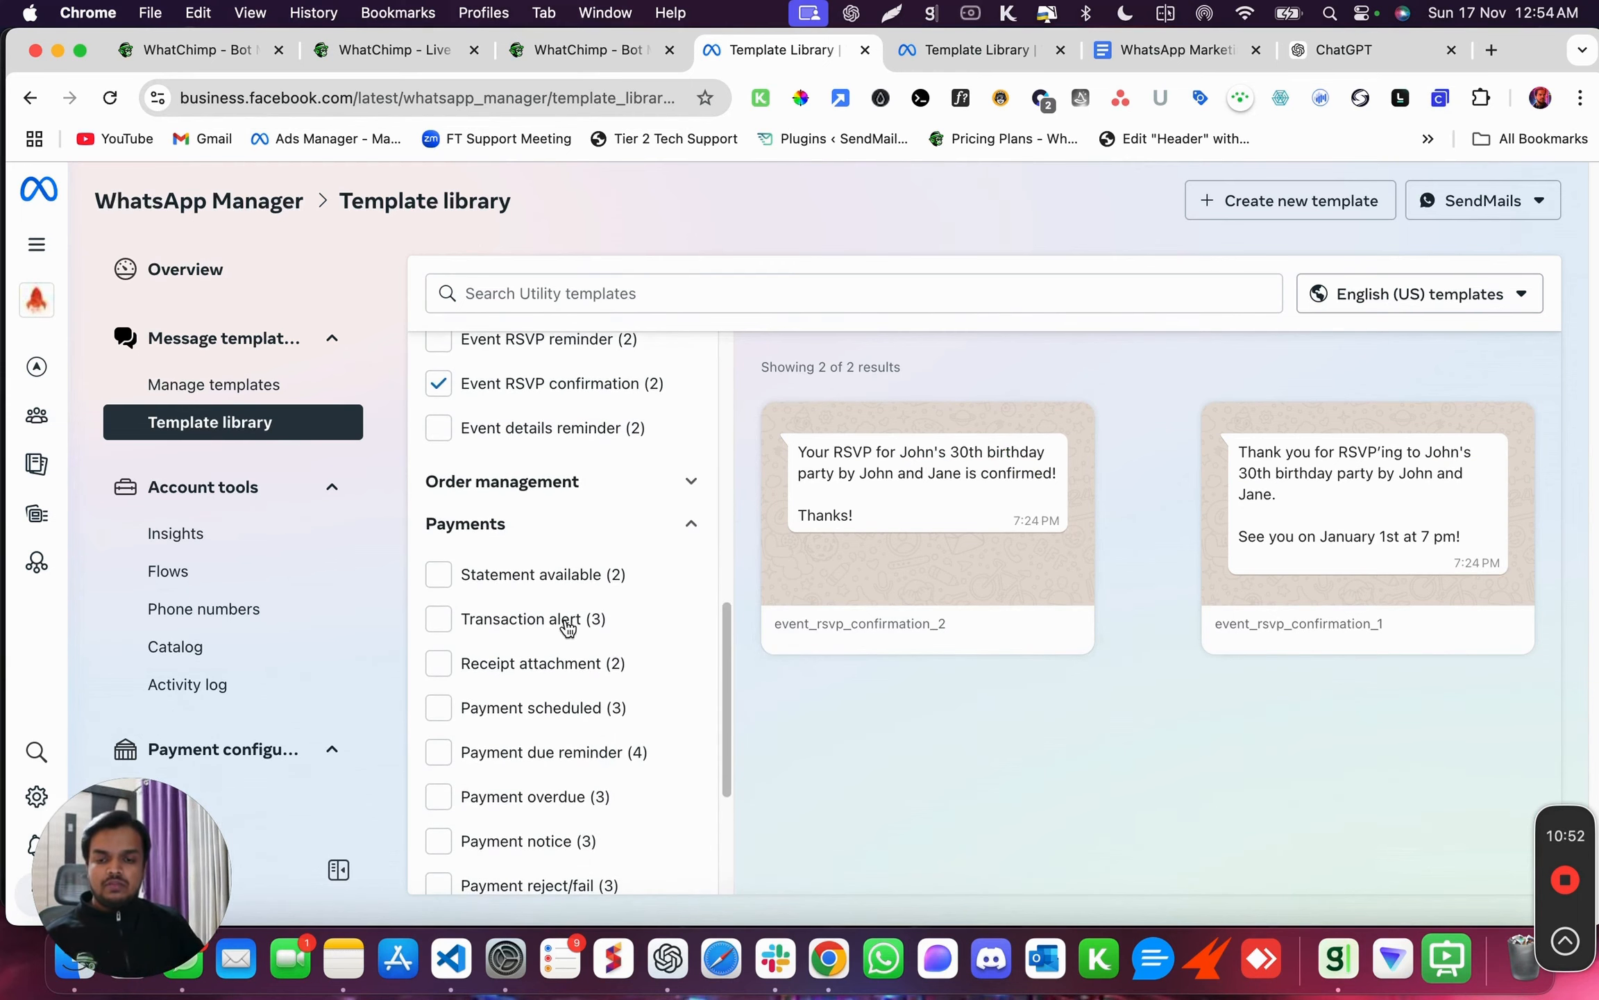
scroll(597, 752, "down", 3)
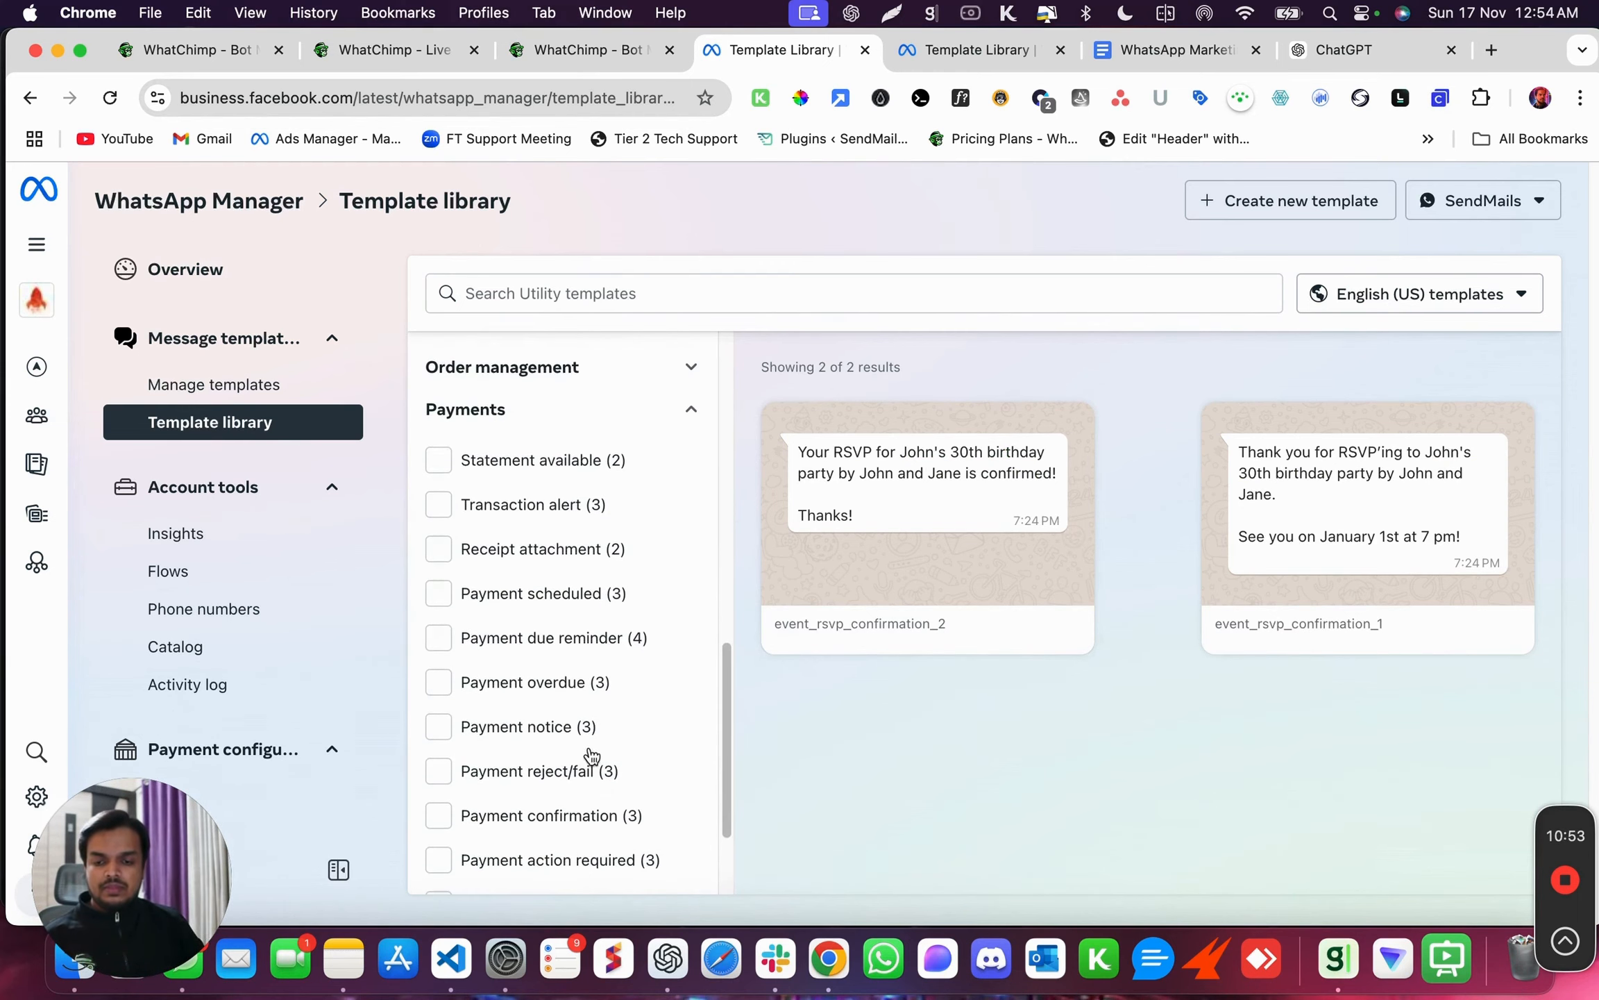
scroll(508, 733, "down", 3)
left_click(443, 670)
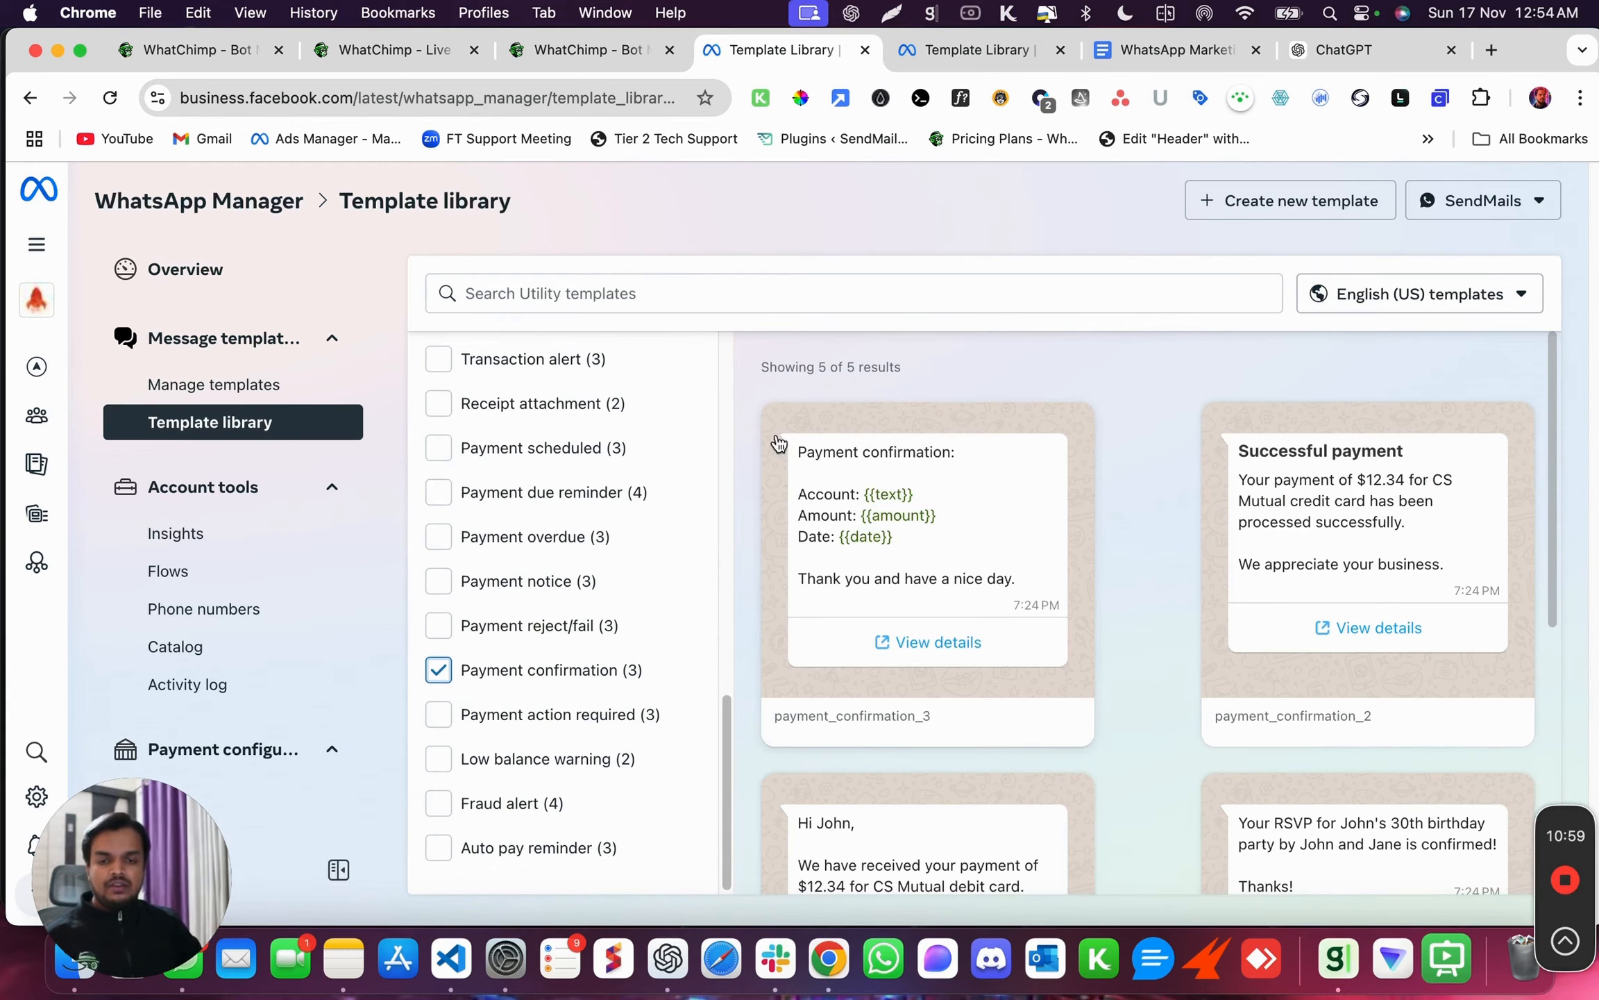
Examine the payment_confirmation_3 template's text and view its template details dialog before closing it.
left_click_drag(771, 450, 1039, 600)
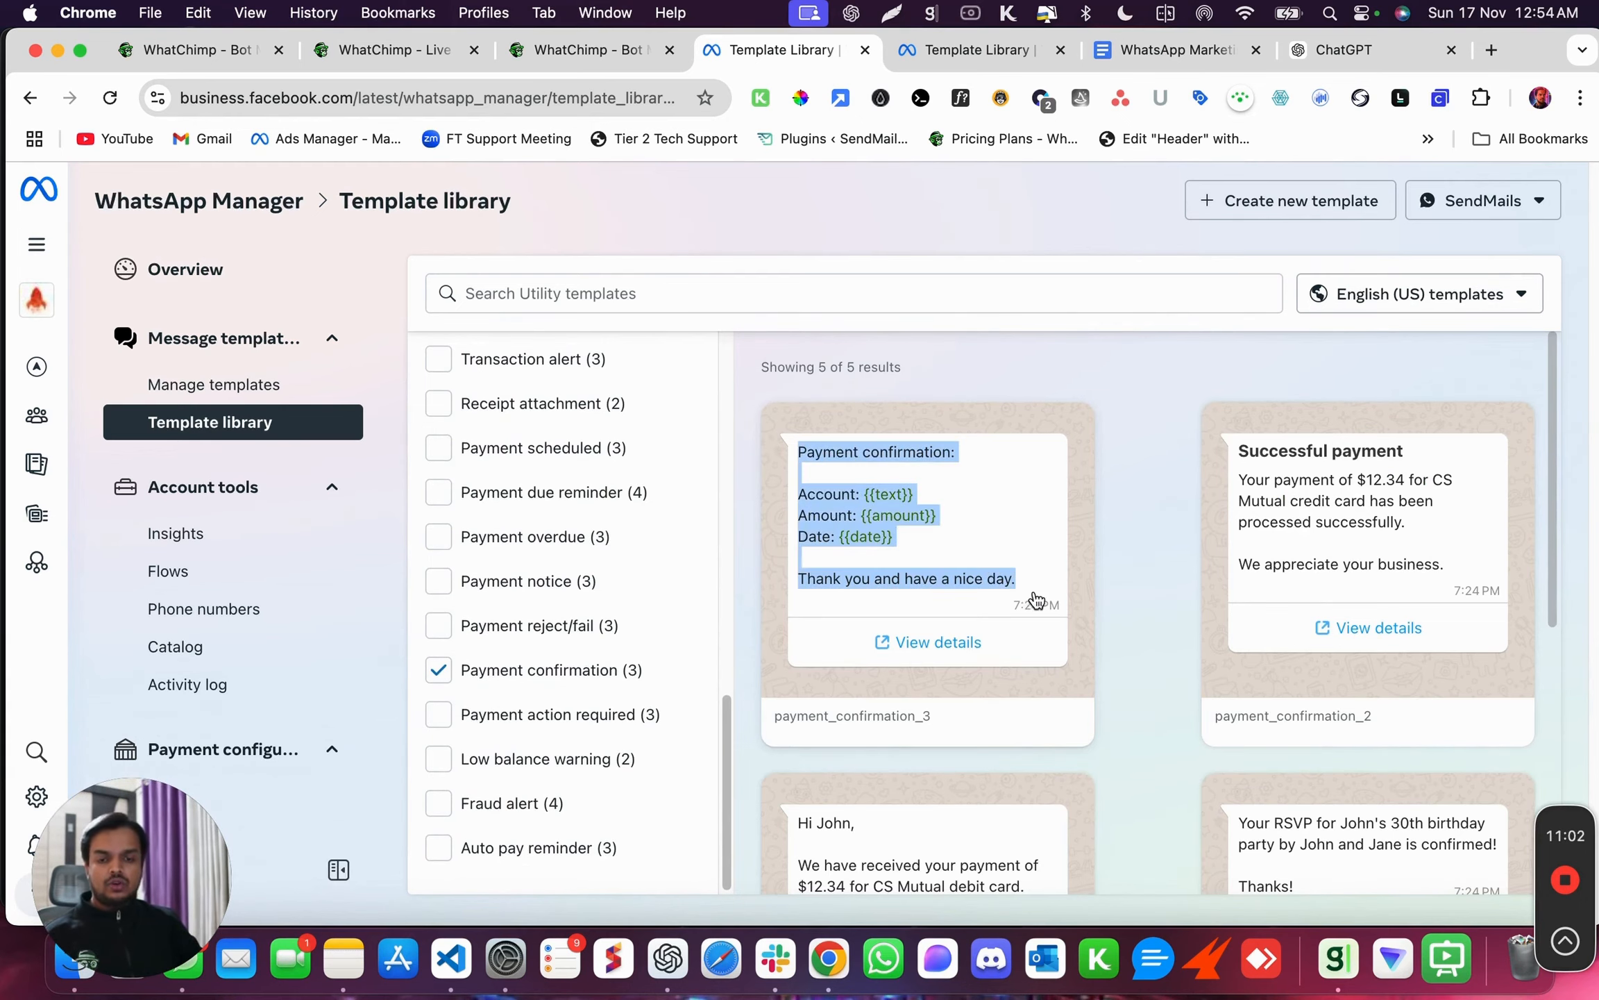
left_click(1034, 597)
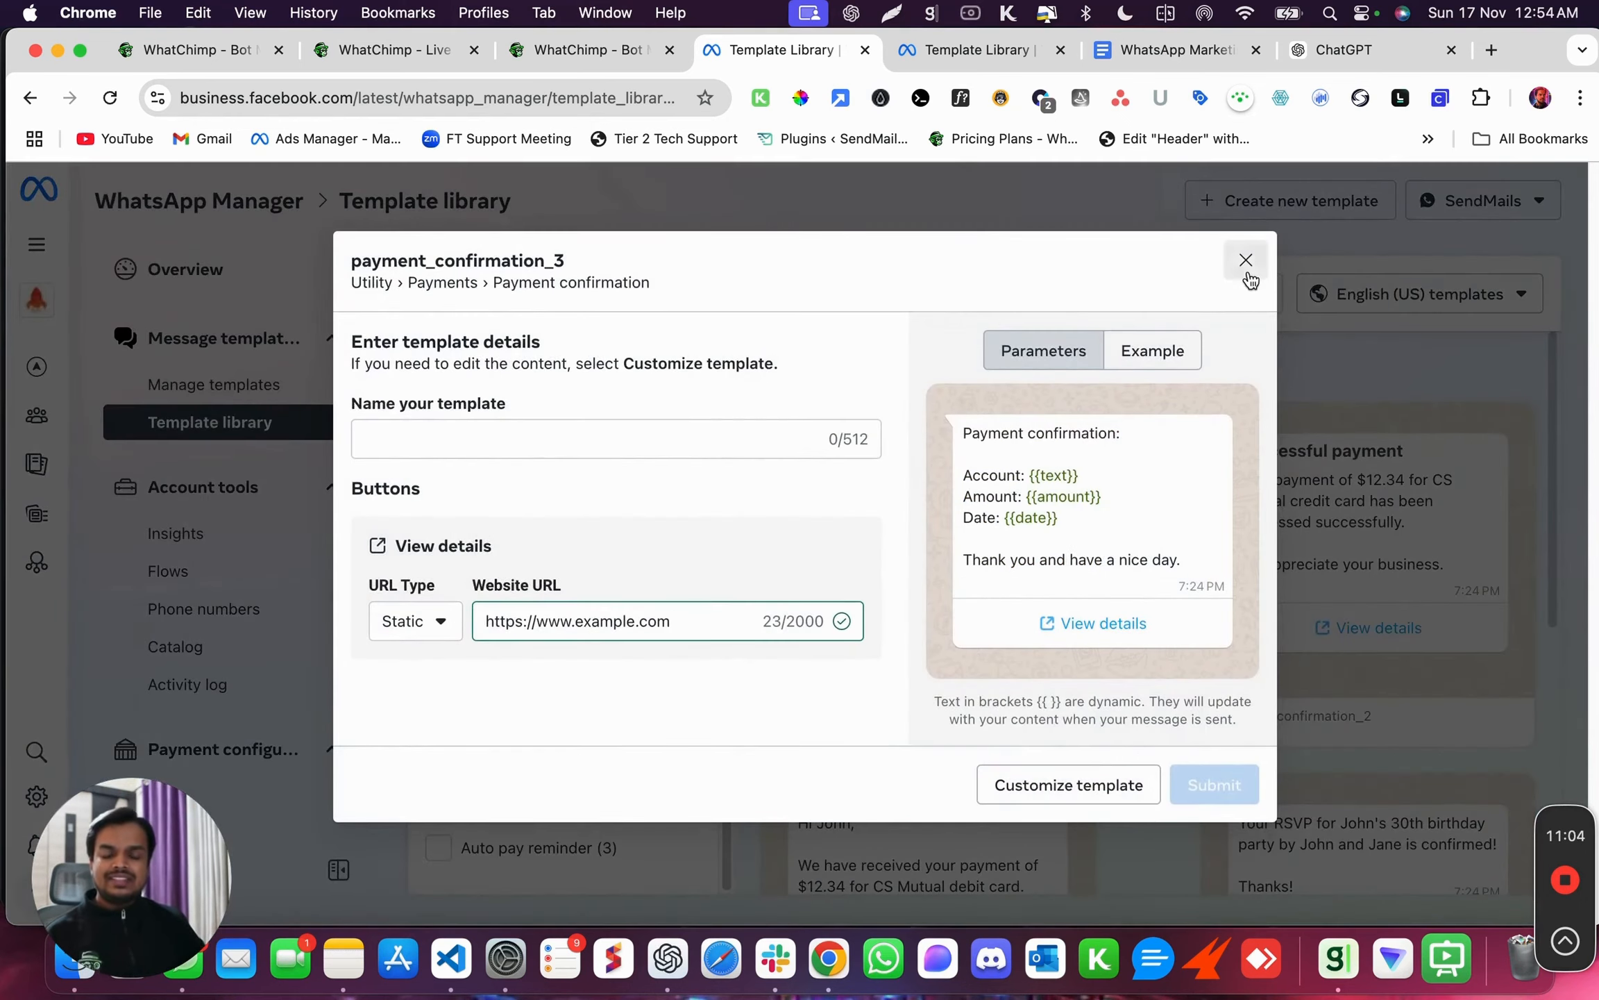
left_click(1246, 260)
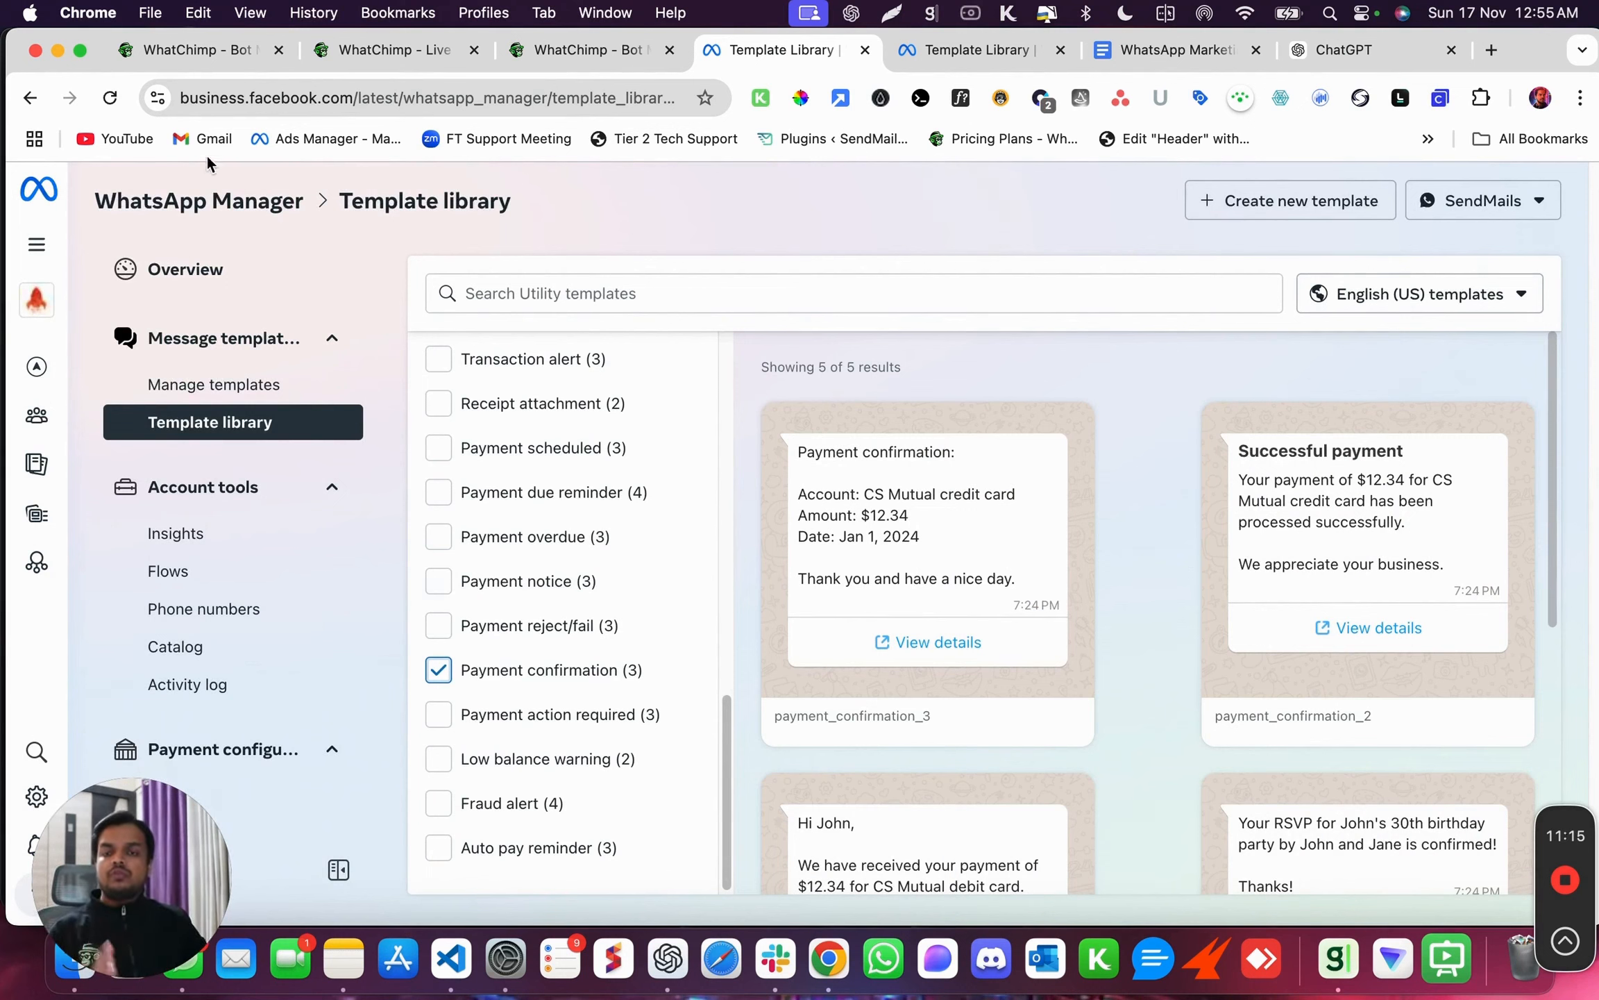
Return to the product_promotion template form in WhatChimp and set its category to Marketing.
left_click(548, 53)
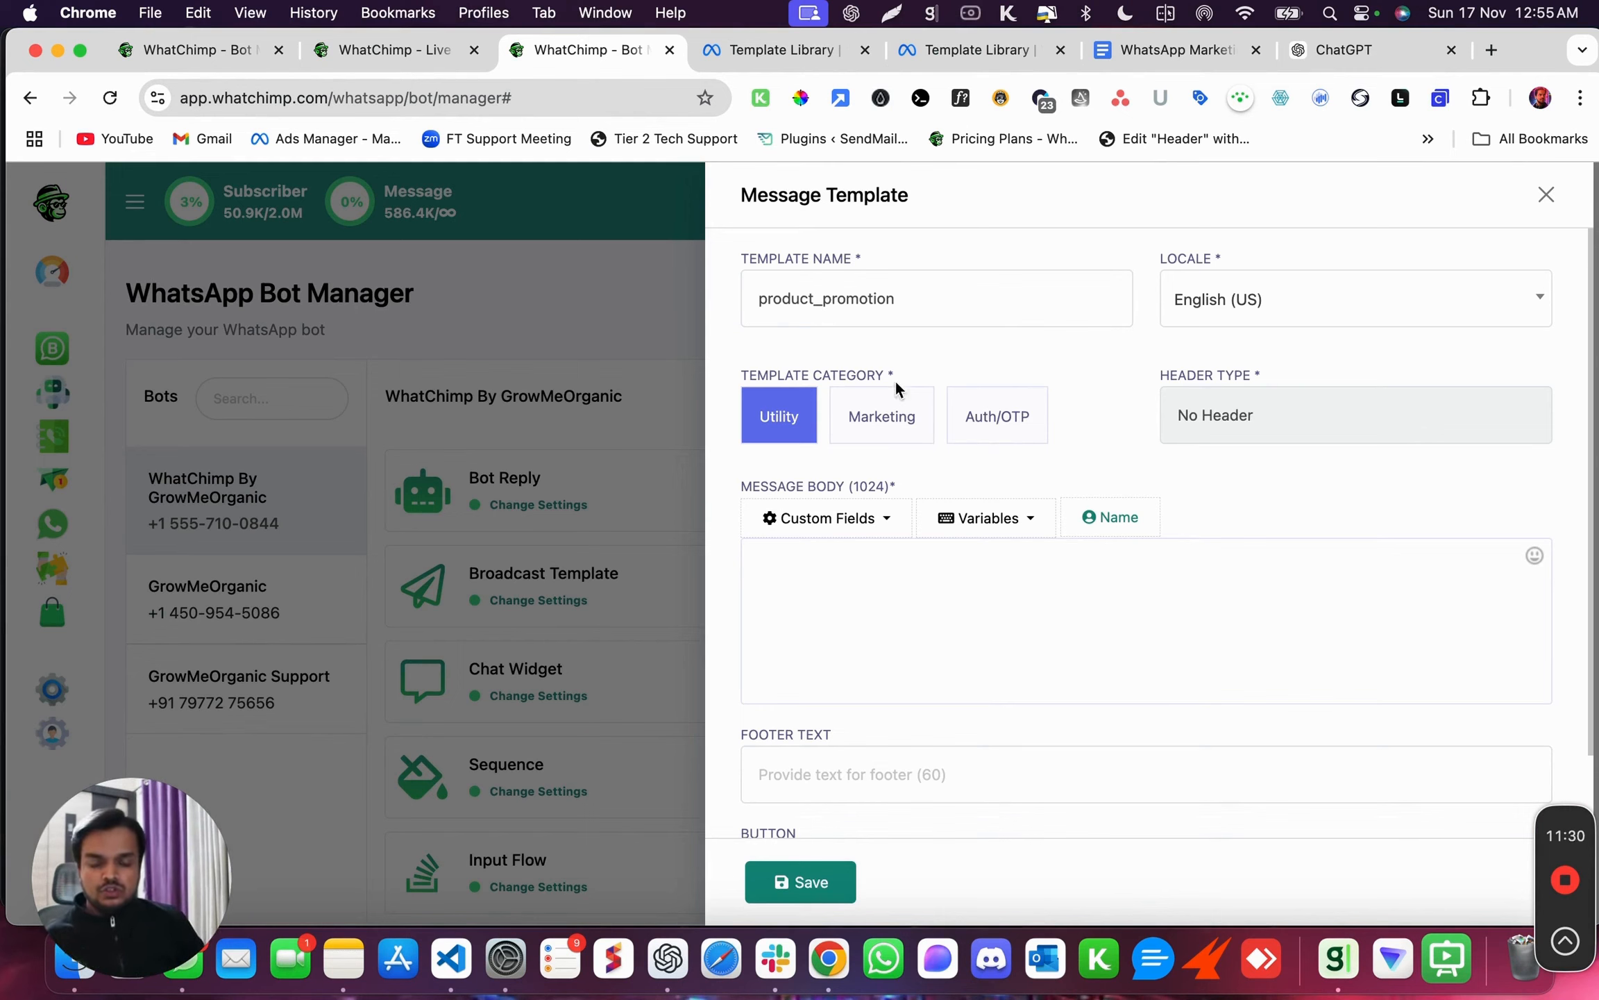
left_click(887, 421)
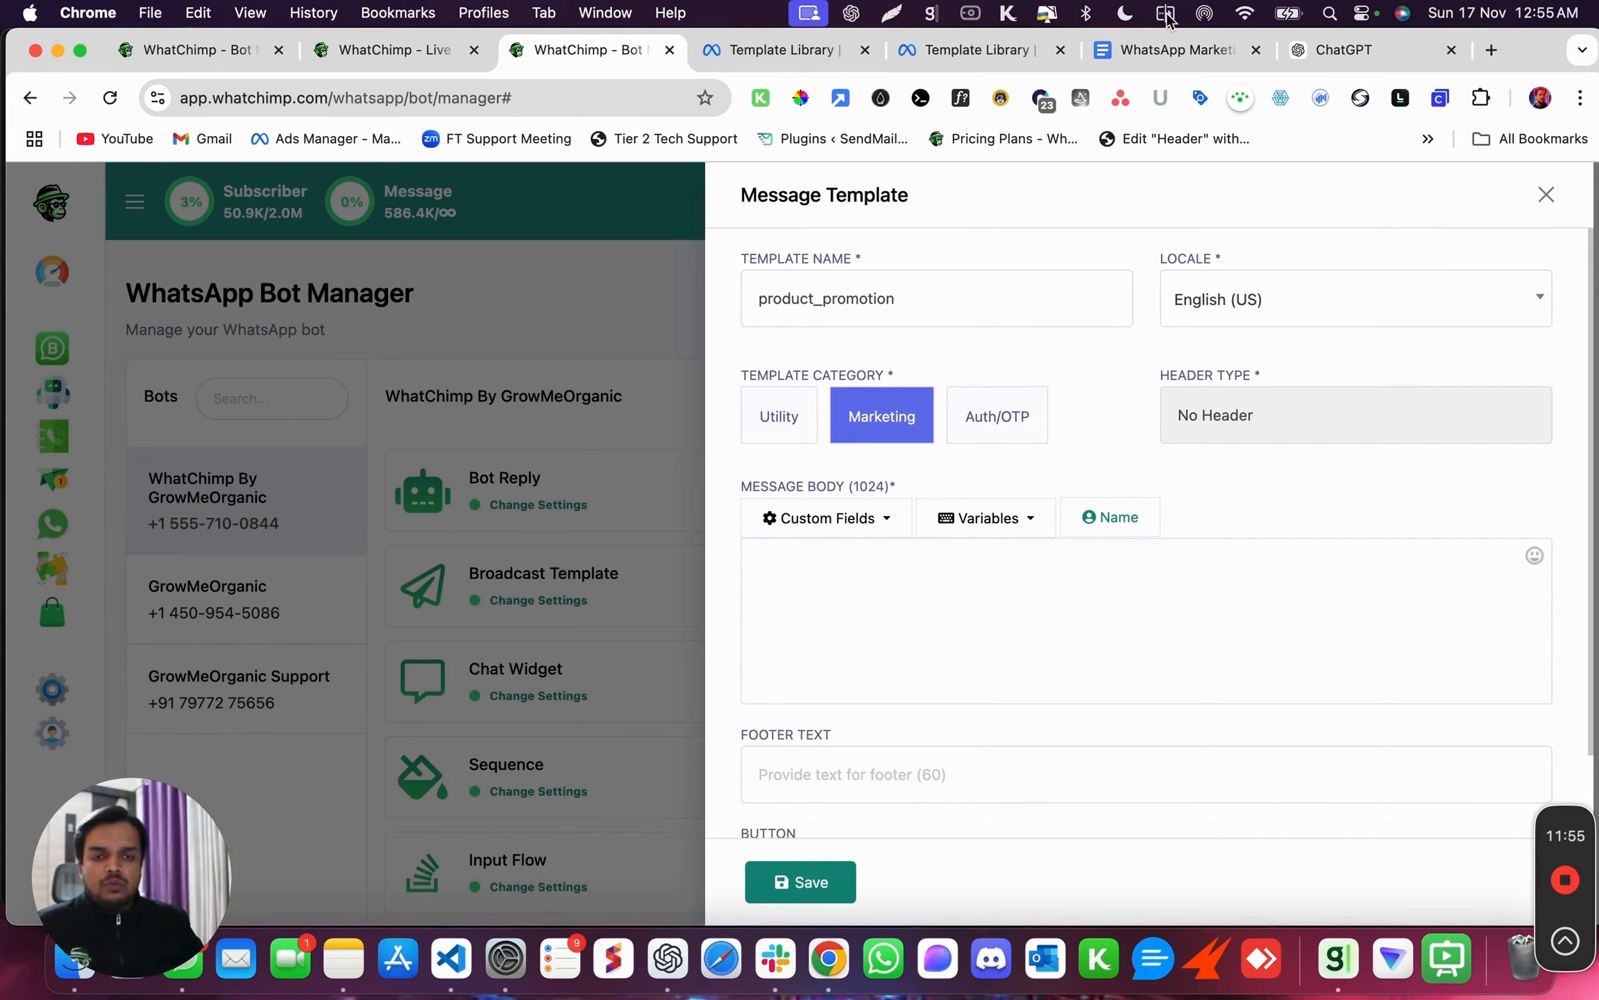
View the WhatsApp Marketing Message Prompt document and load chatgpt.com in a new browser tab.
left_click(1166, 61)
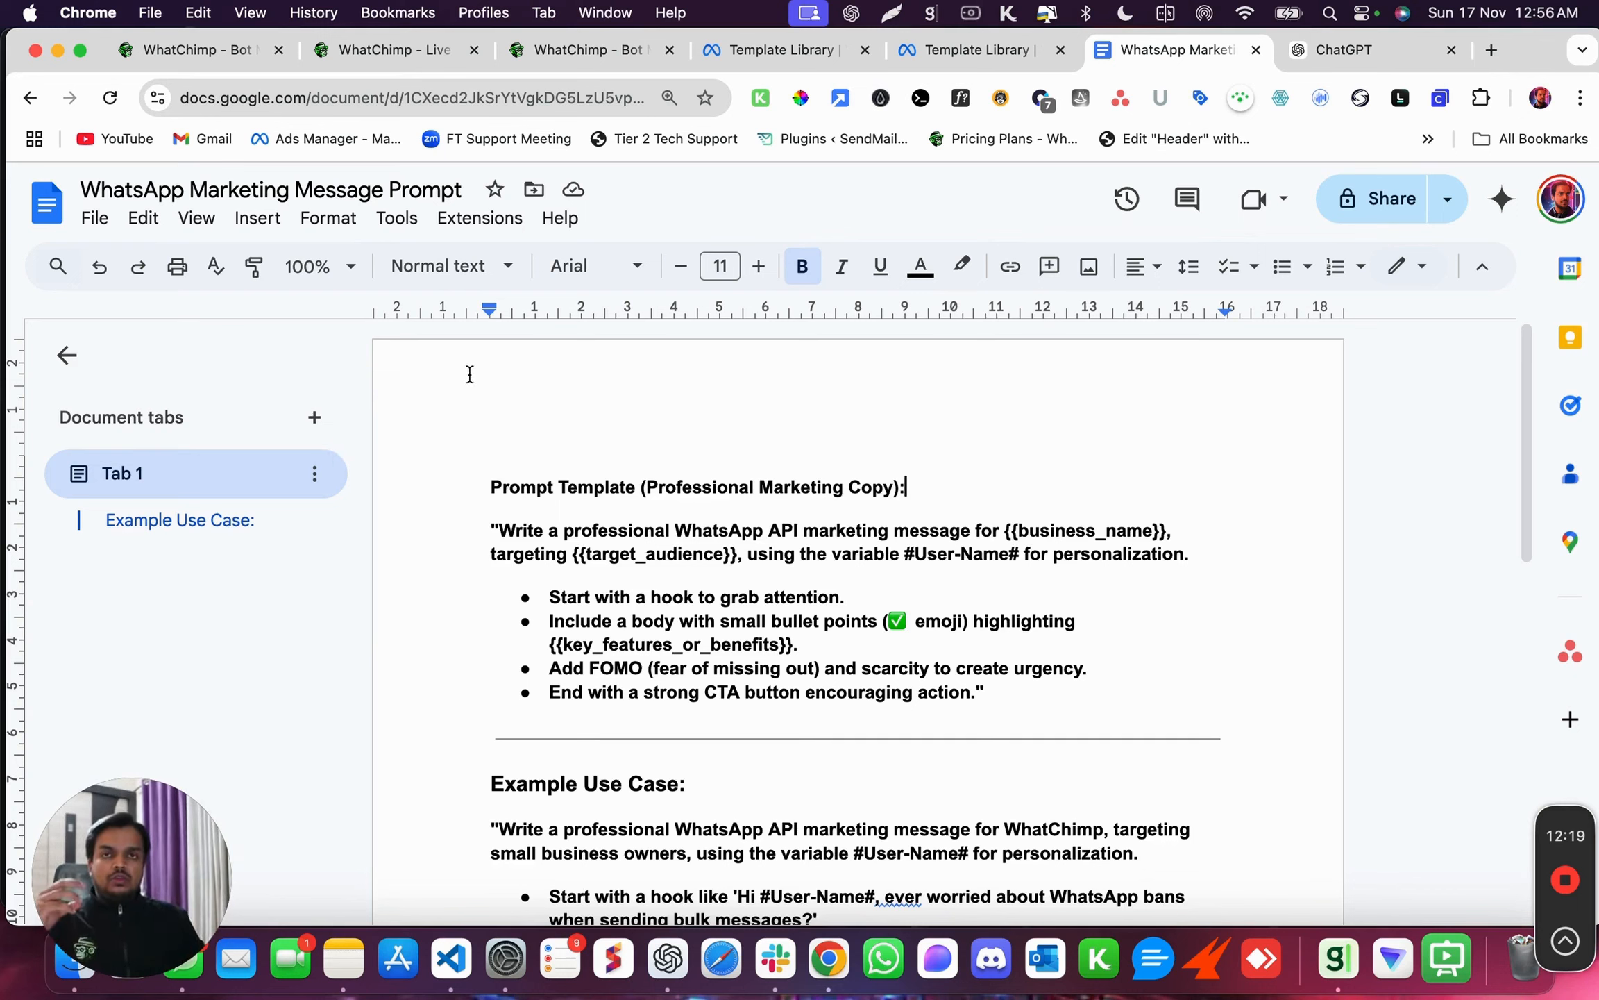
left_click(1484, 55)
type("chat")
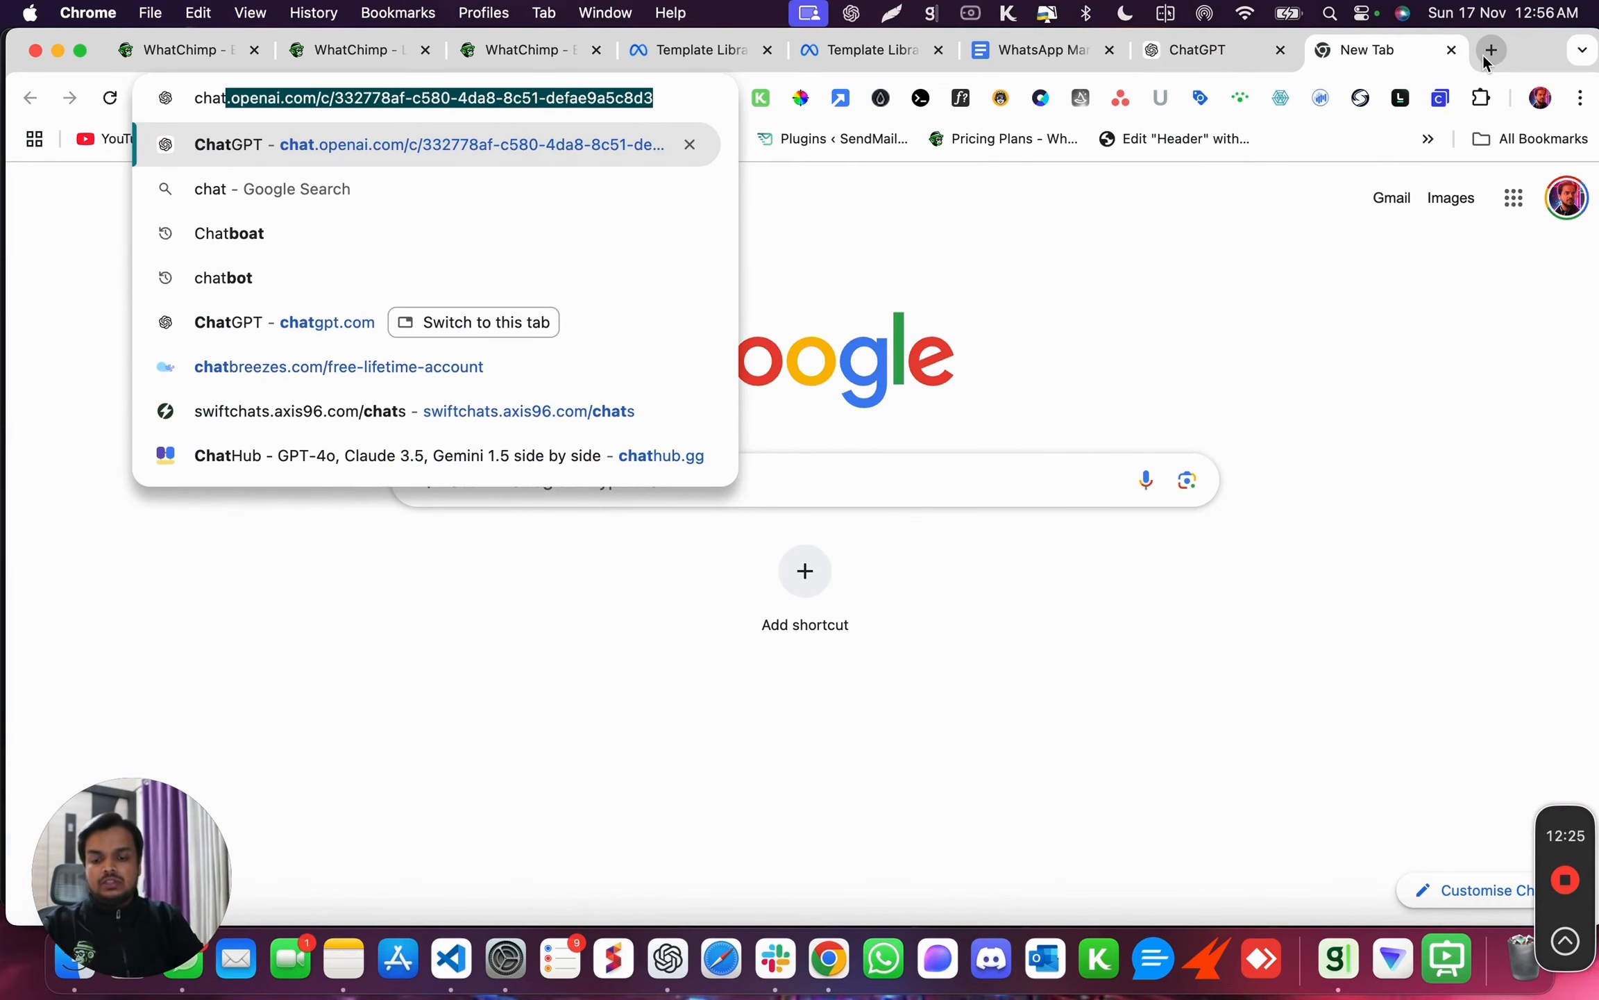
type("gpt.com")
key("Return")
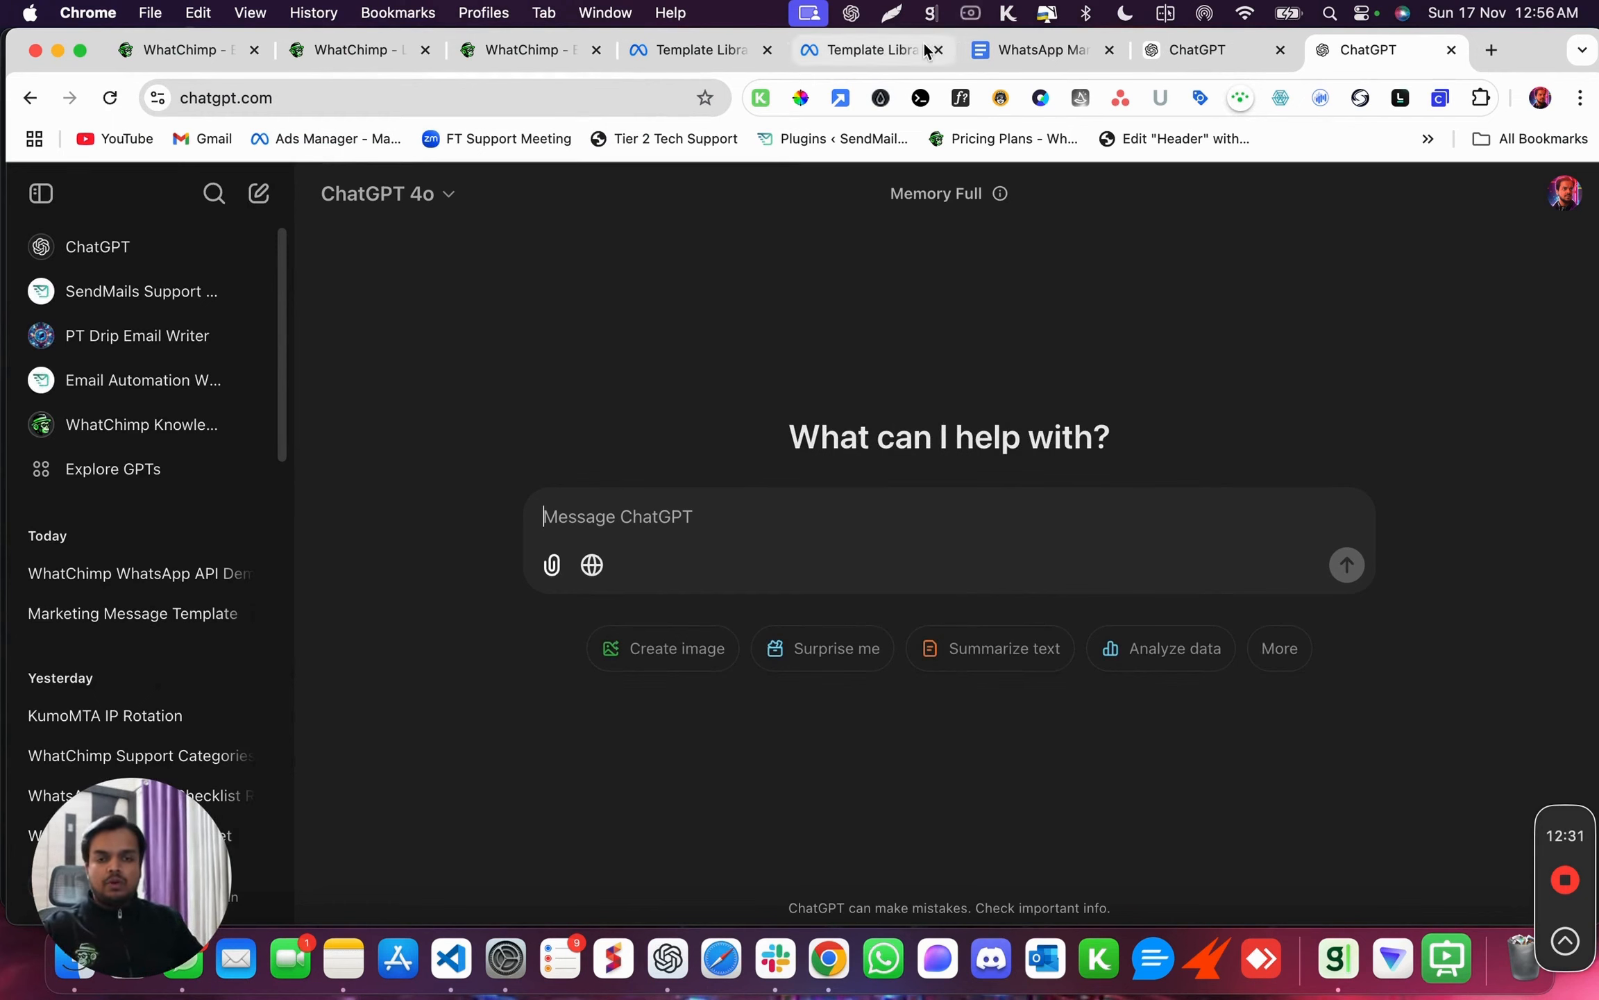
Return to the prompt document and examine the prompt template's {{business_name}} and {{key_features_or_benefits}} placeholders.
left_click(1025, 46)
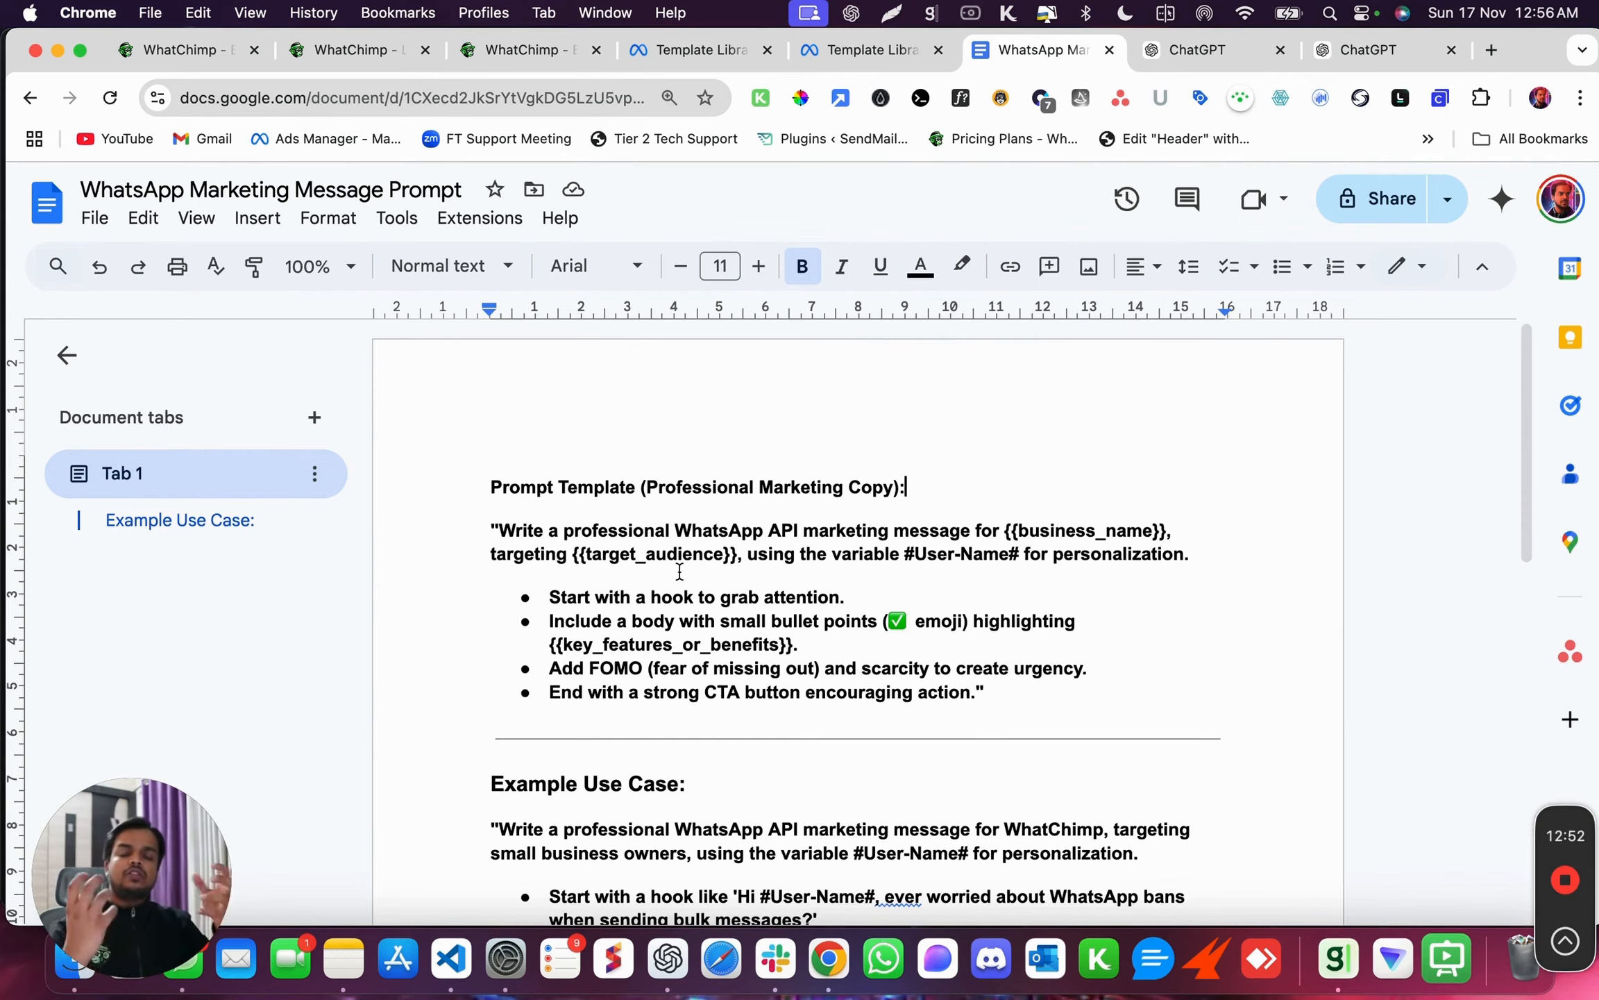
scroll(680, 570, "down", 2)
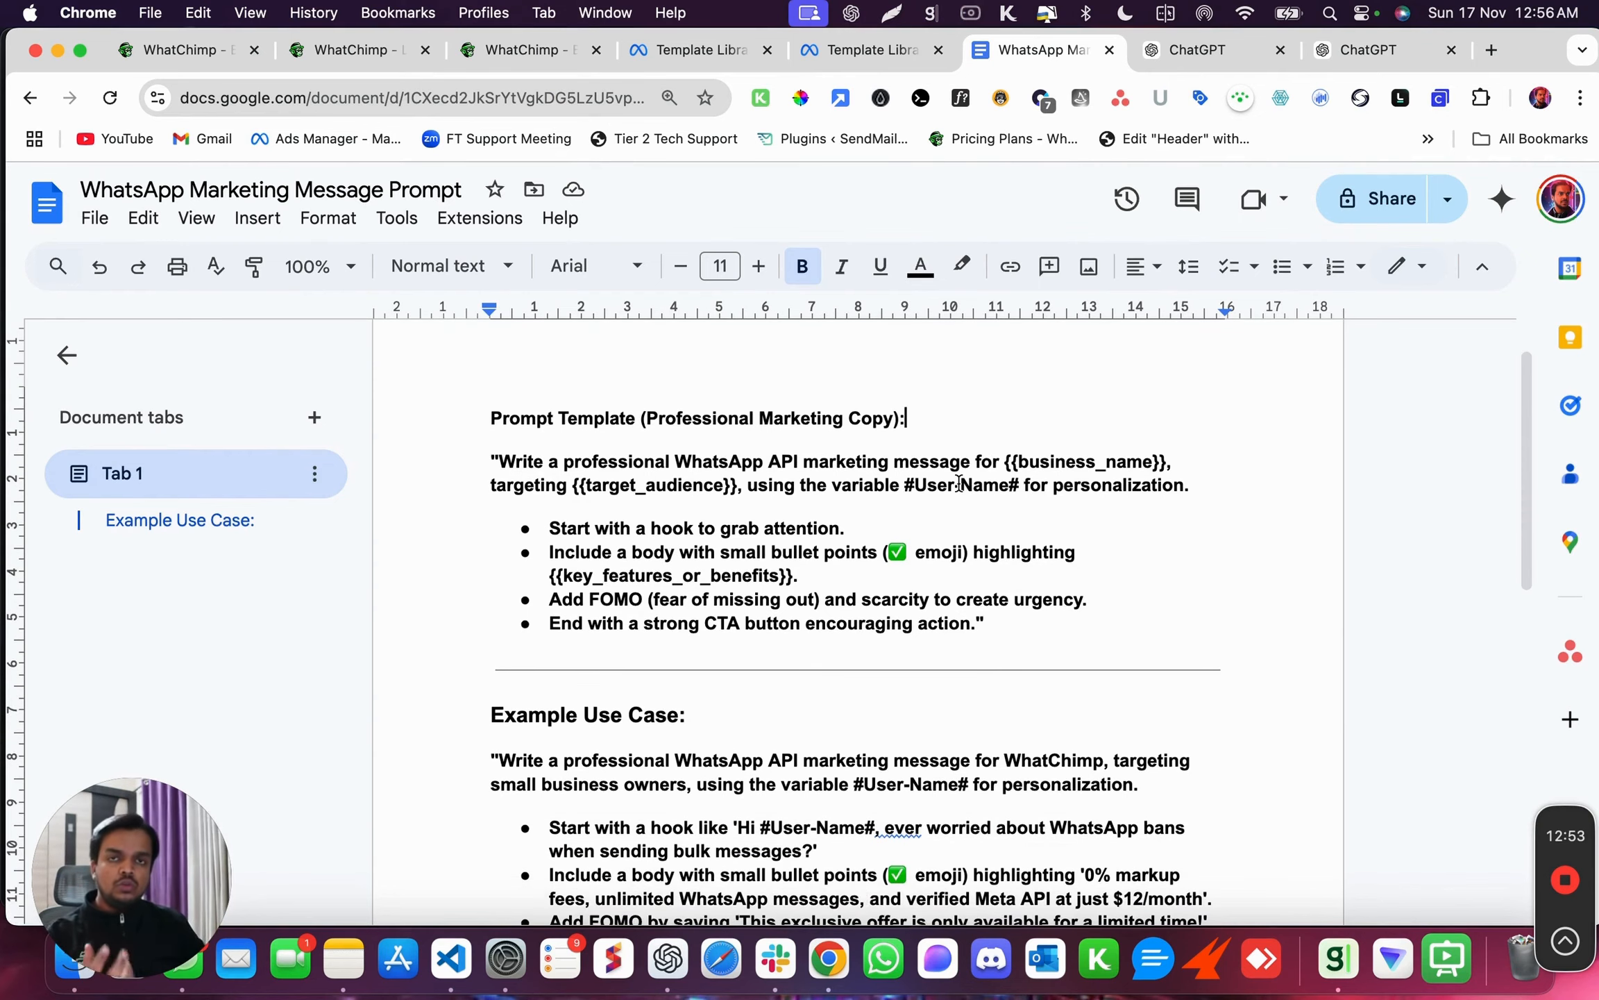
left_click_drag(1006, 462, 1177, 462)
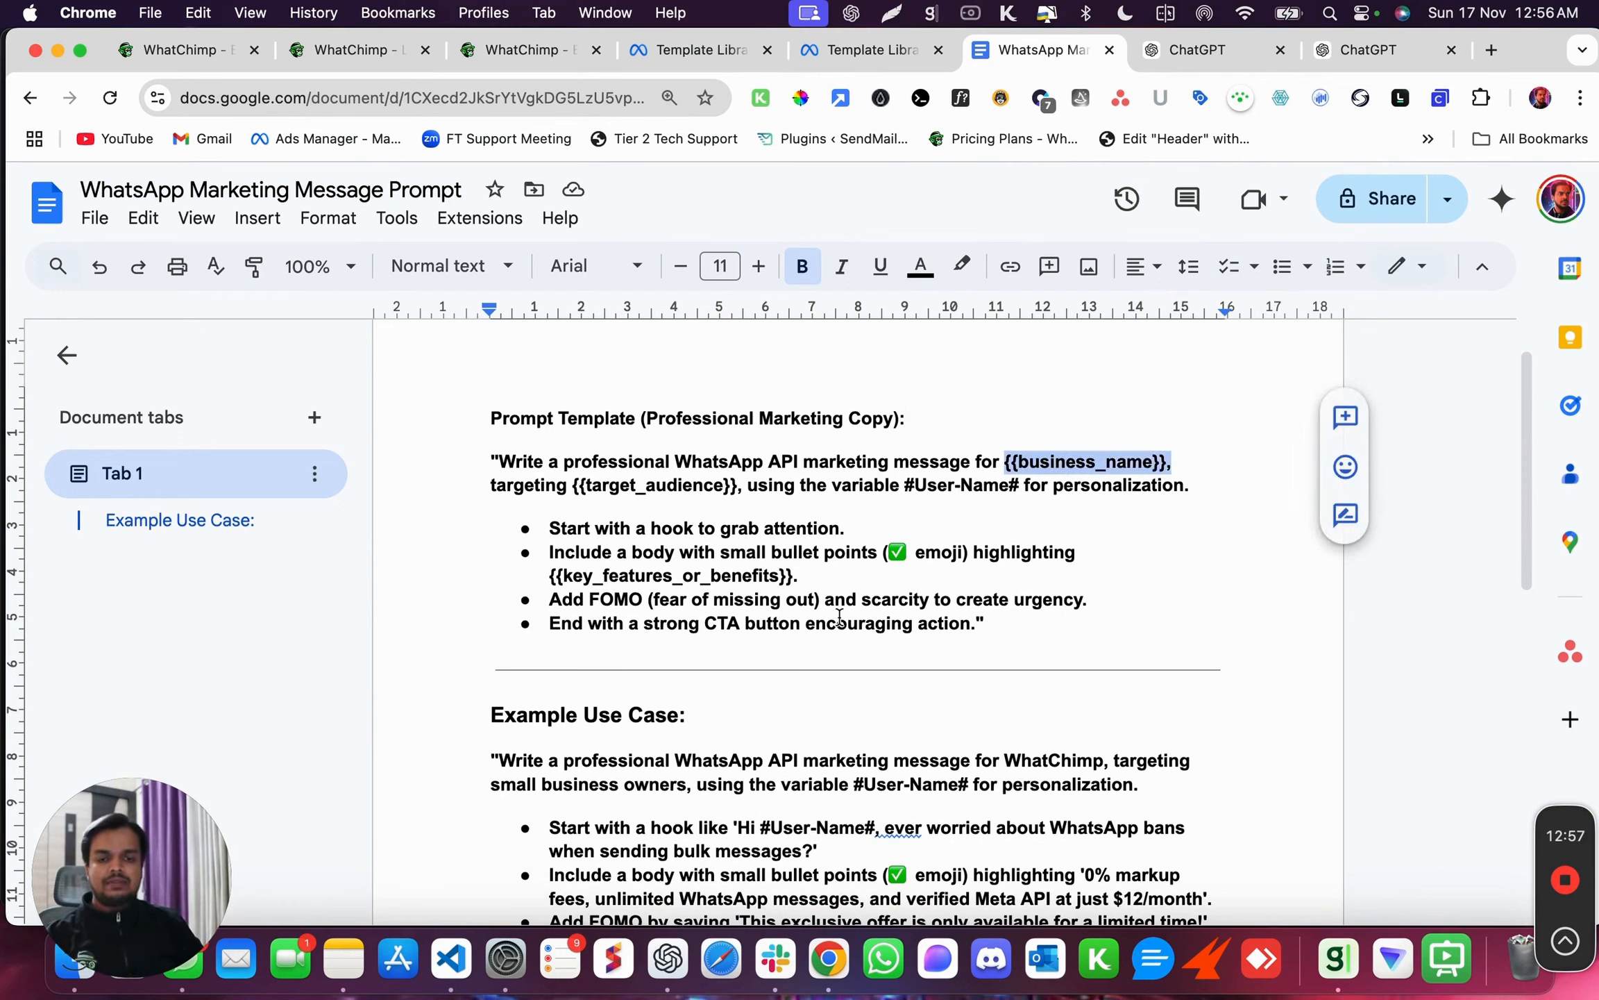
left_click_drag(522, 462, 1163, 463)
left_click(1010, 464)
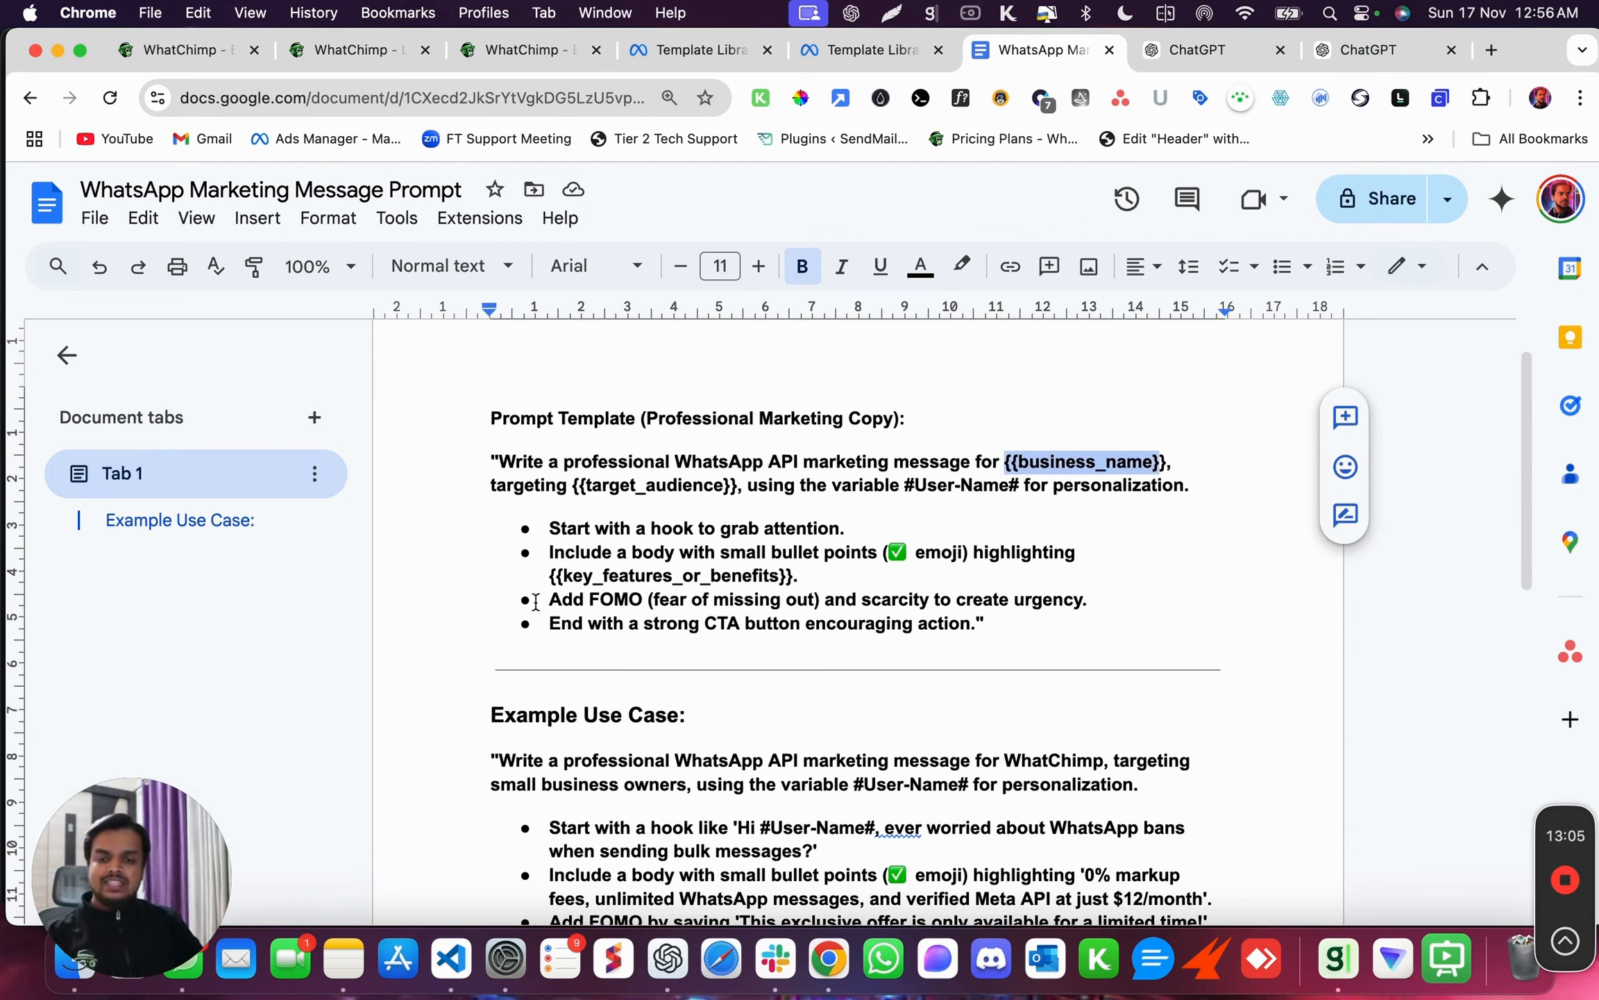
left_click_drag(546, 575, 798, 573)
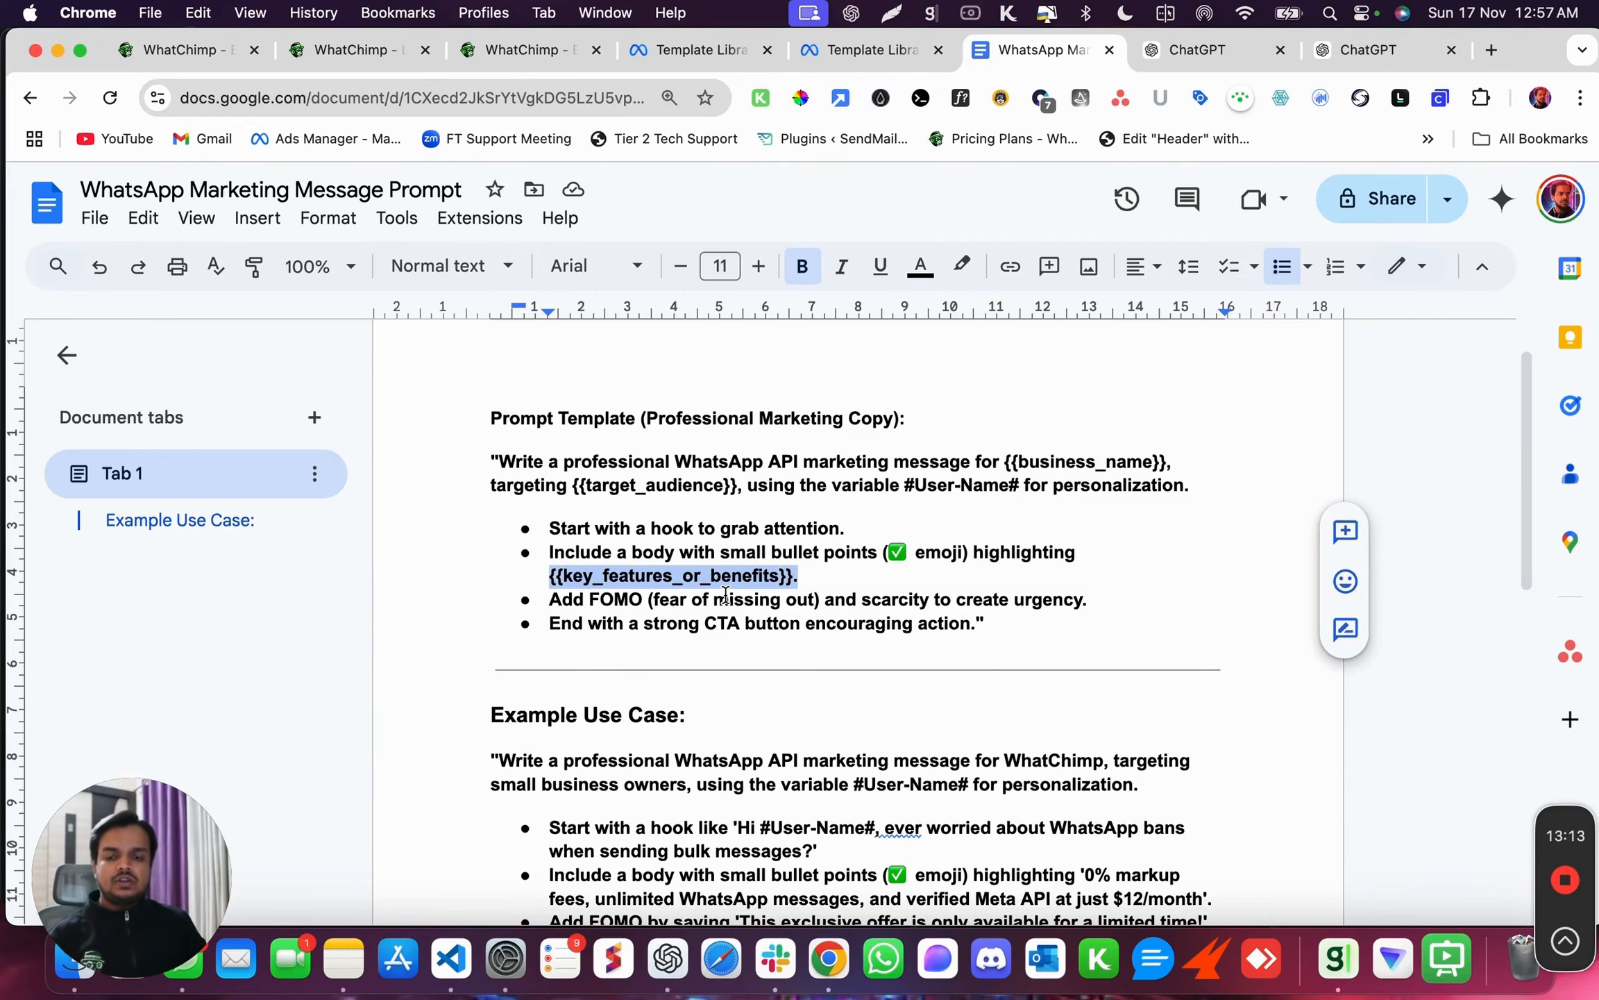
Copy the WhatChimp prompt under Example Use Case and submit it in the new ChatGPT chat.
scroll(725, 595, "down", 3)
left_click_drag(519, 585, 1028, 791)
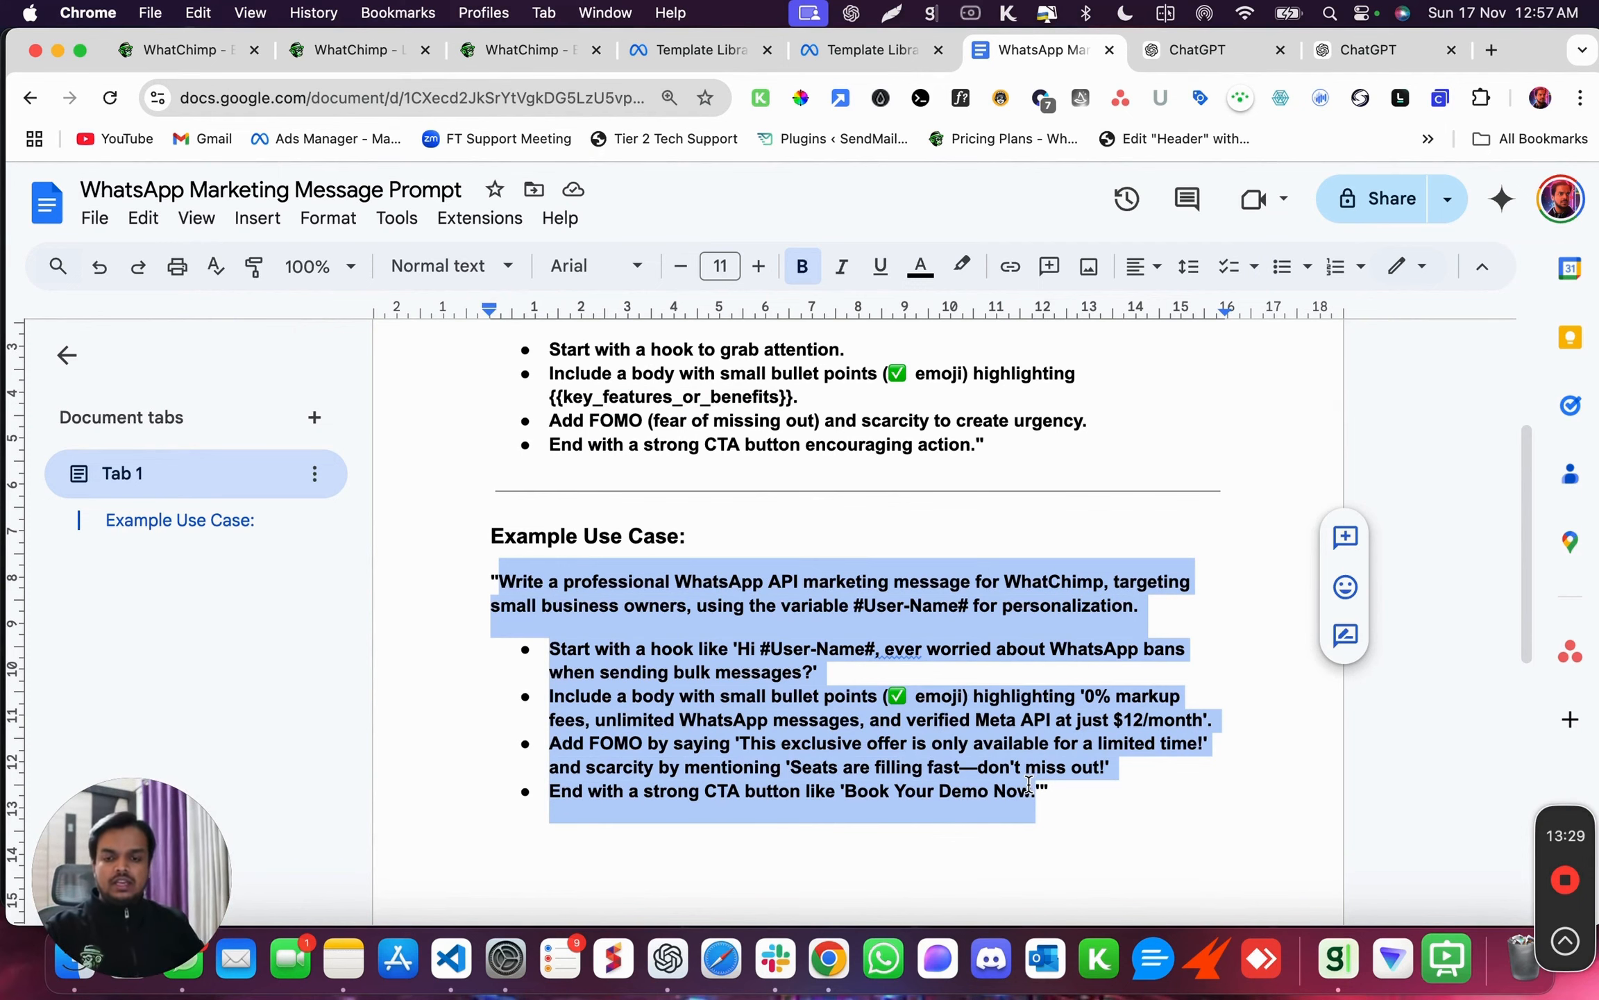
left_click(1336, 46)
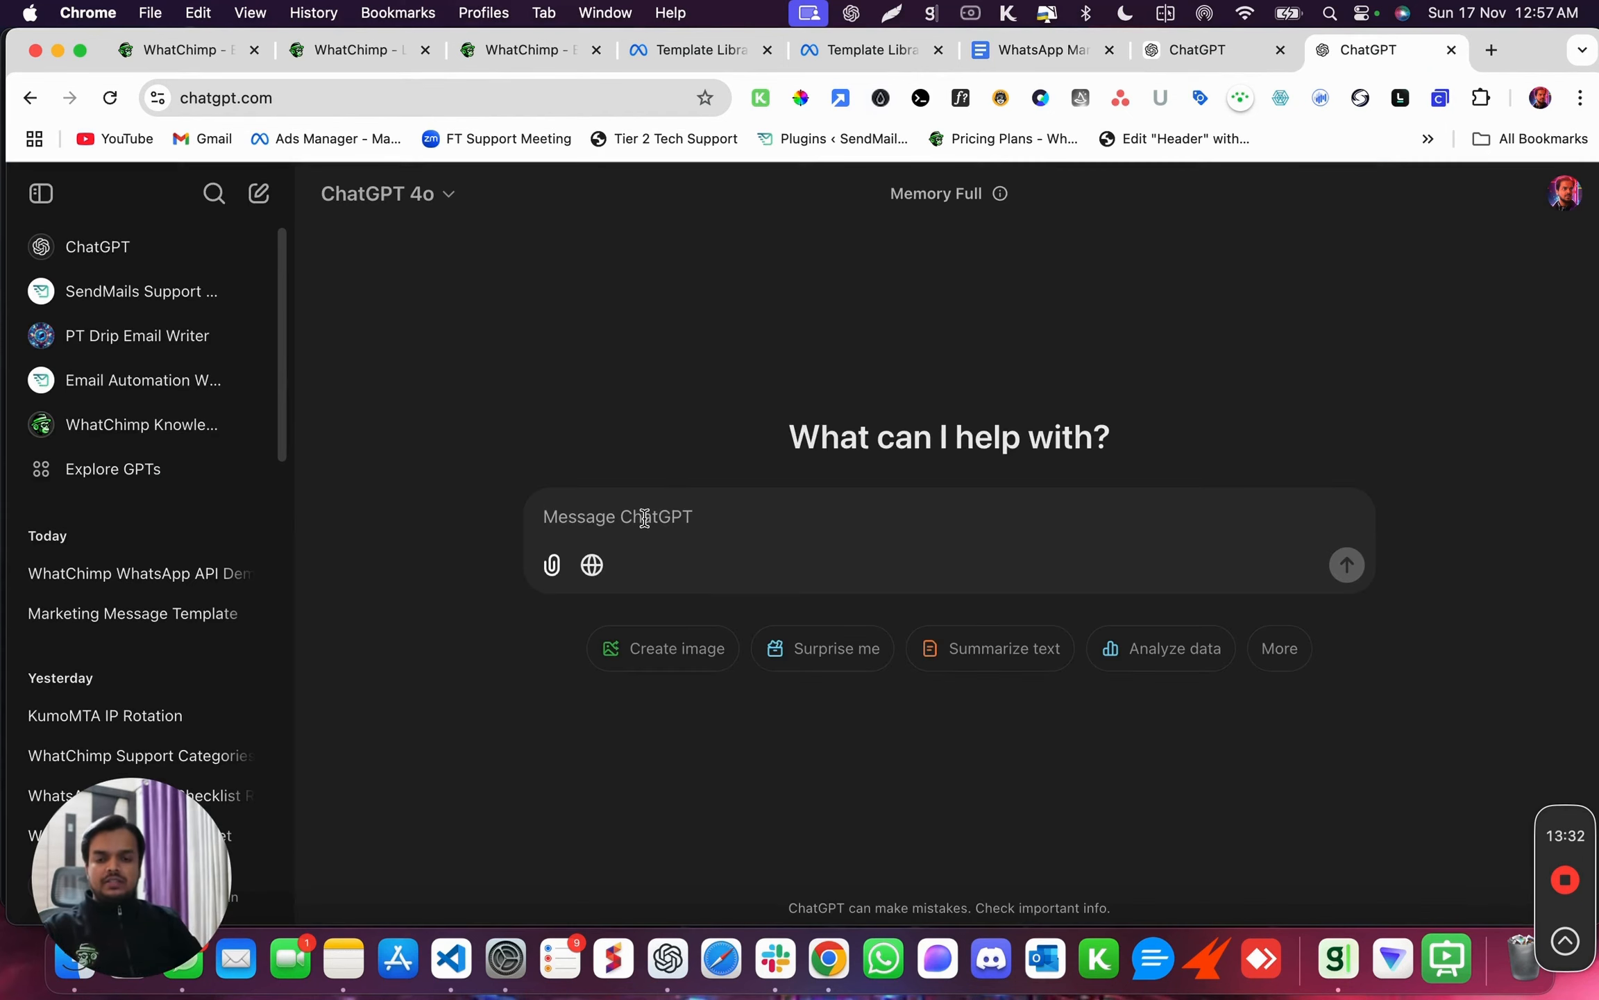
key("super+v")
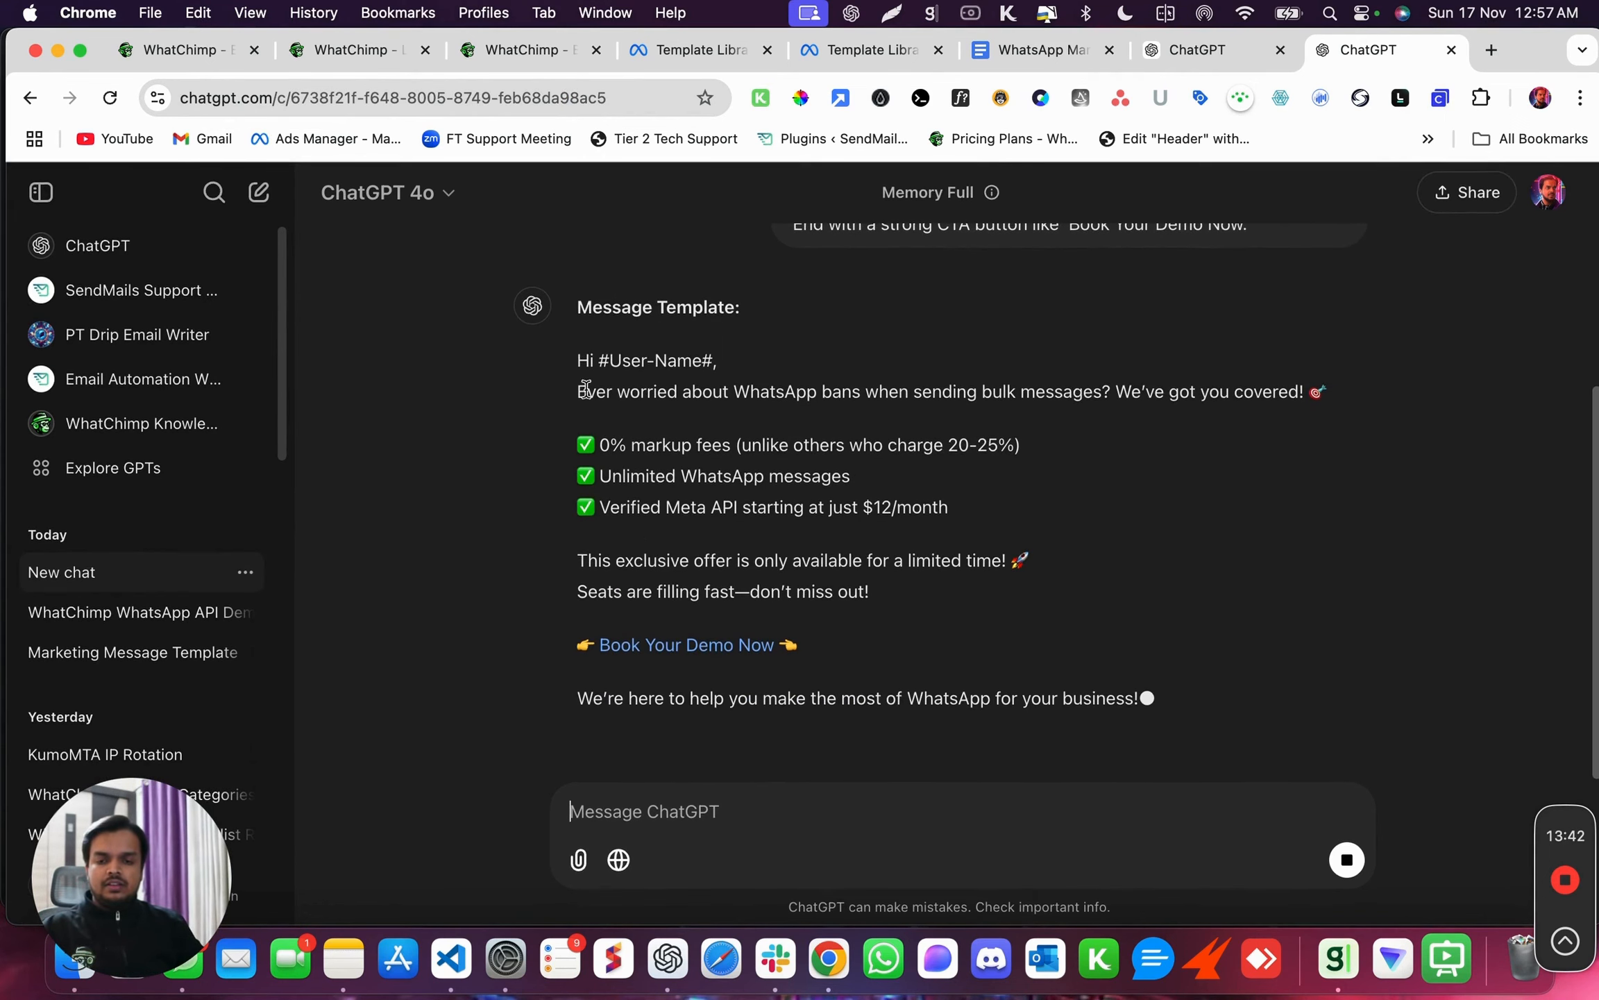
Review the generated message's greeting with #User-Name#, hook, benefit bullets, urgency lines and Book Your Demo Now call to action.
left_click_drag(578, 361, 926, 659)
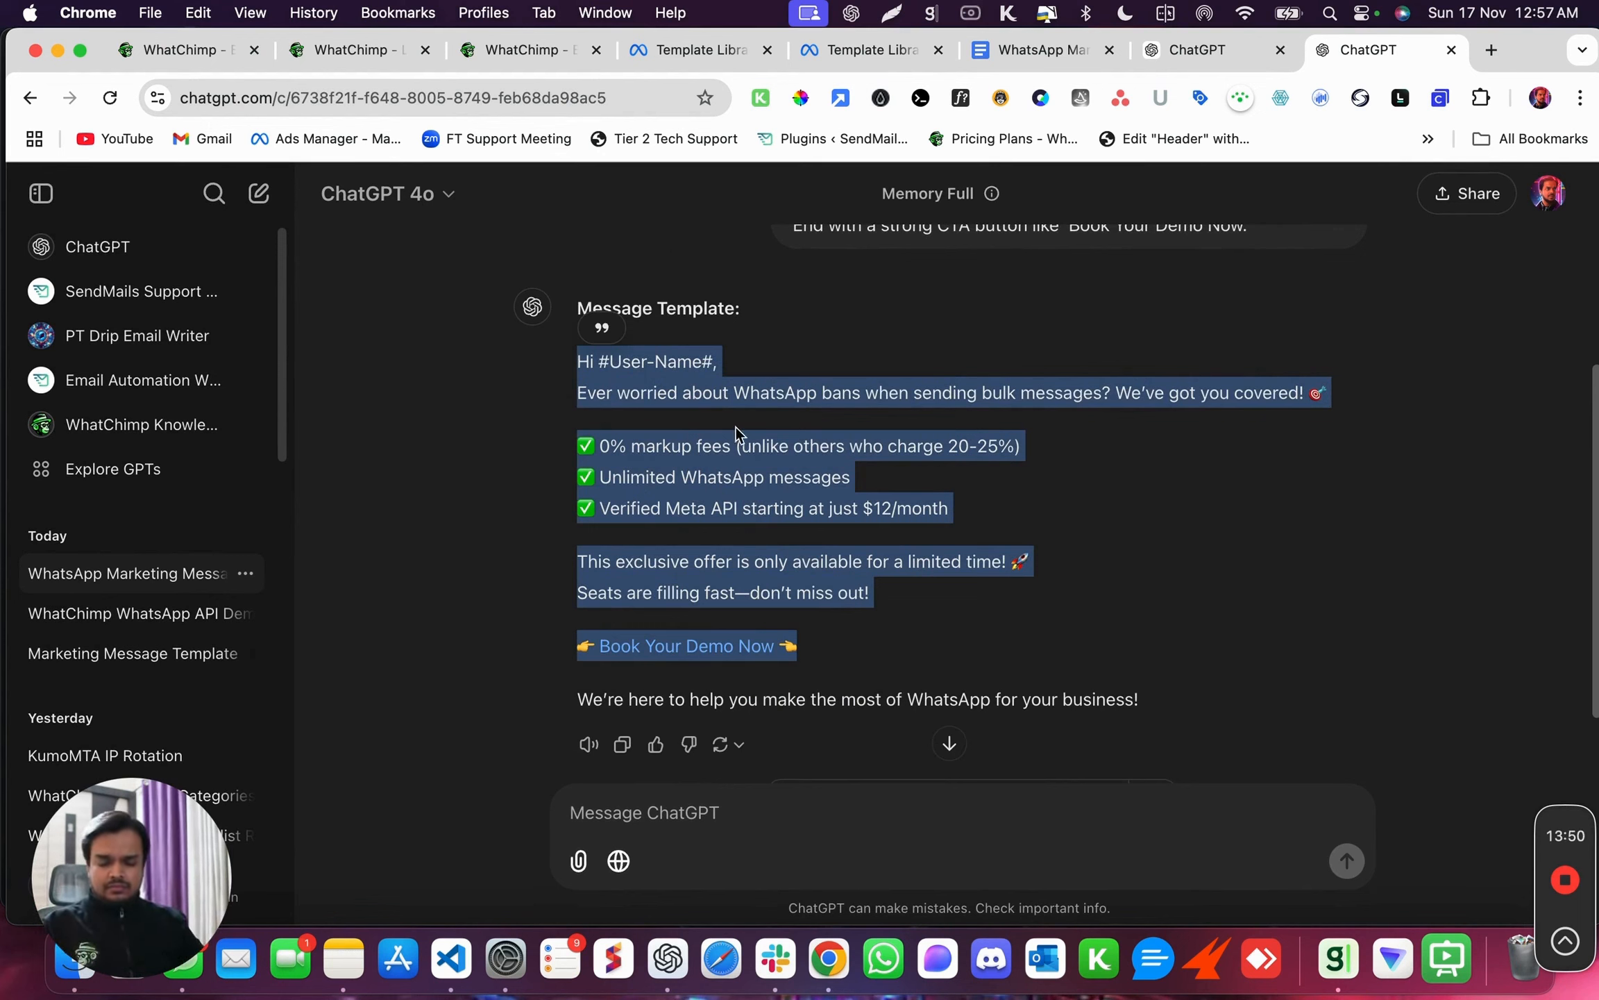
left_click(697, 378)
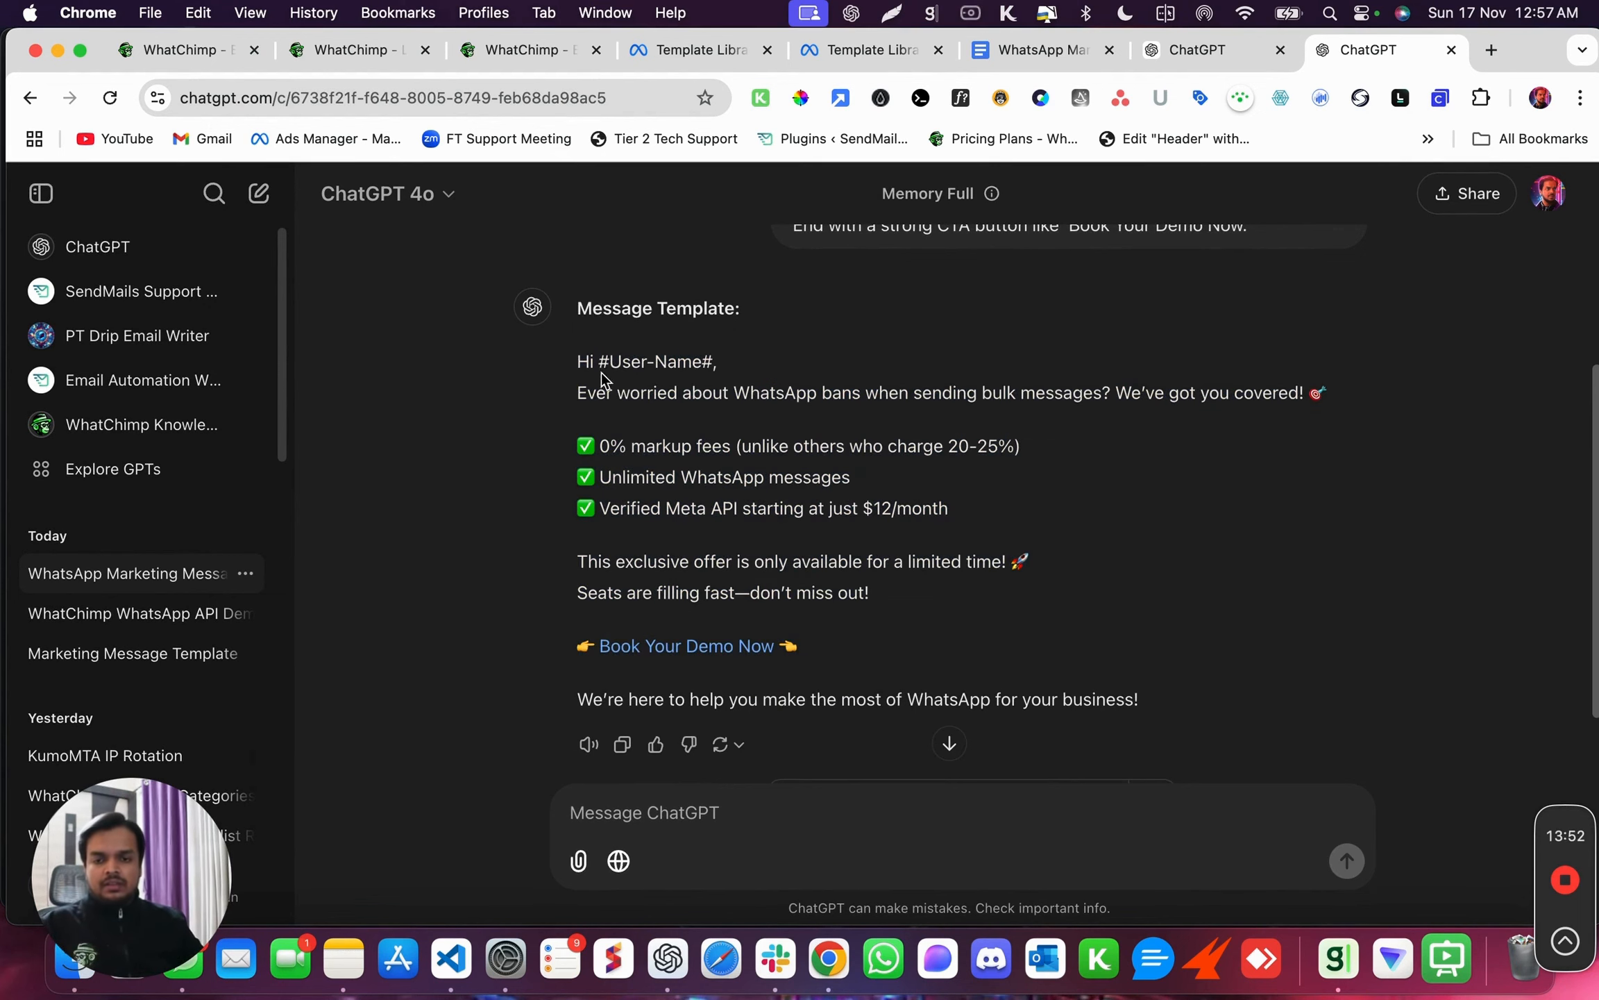
left_click_drag(571, 366, 720, 362)
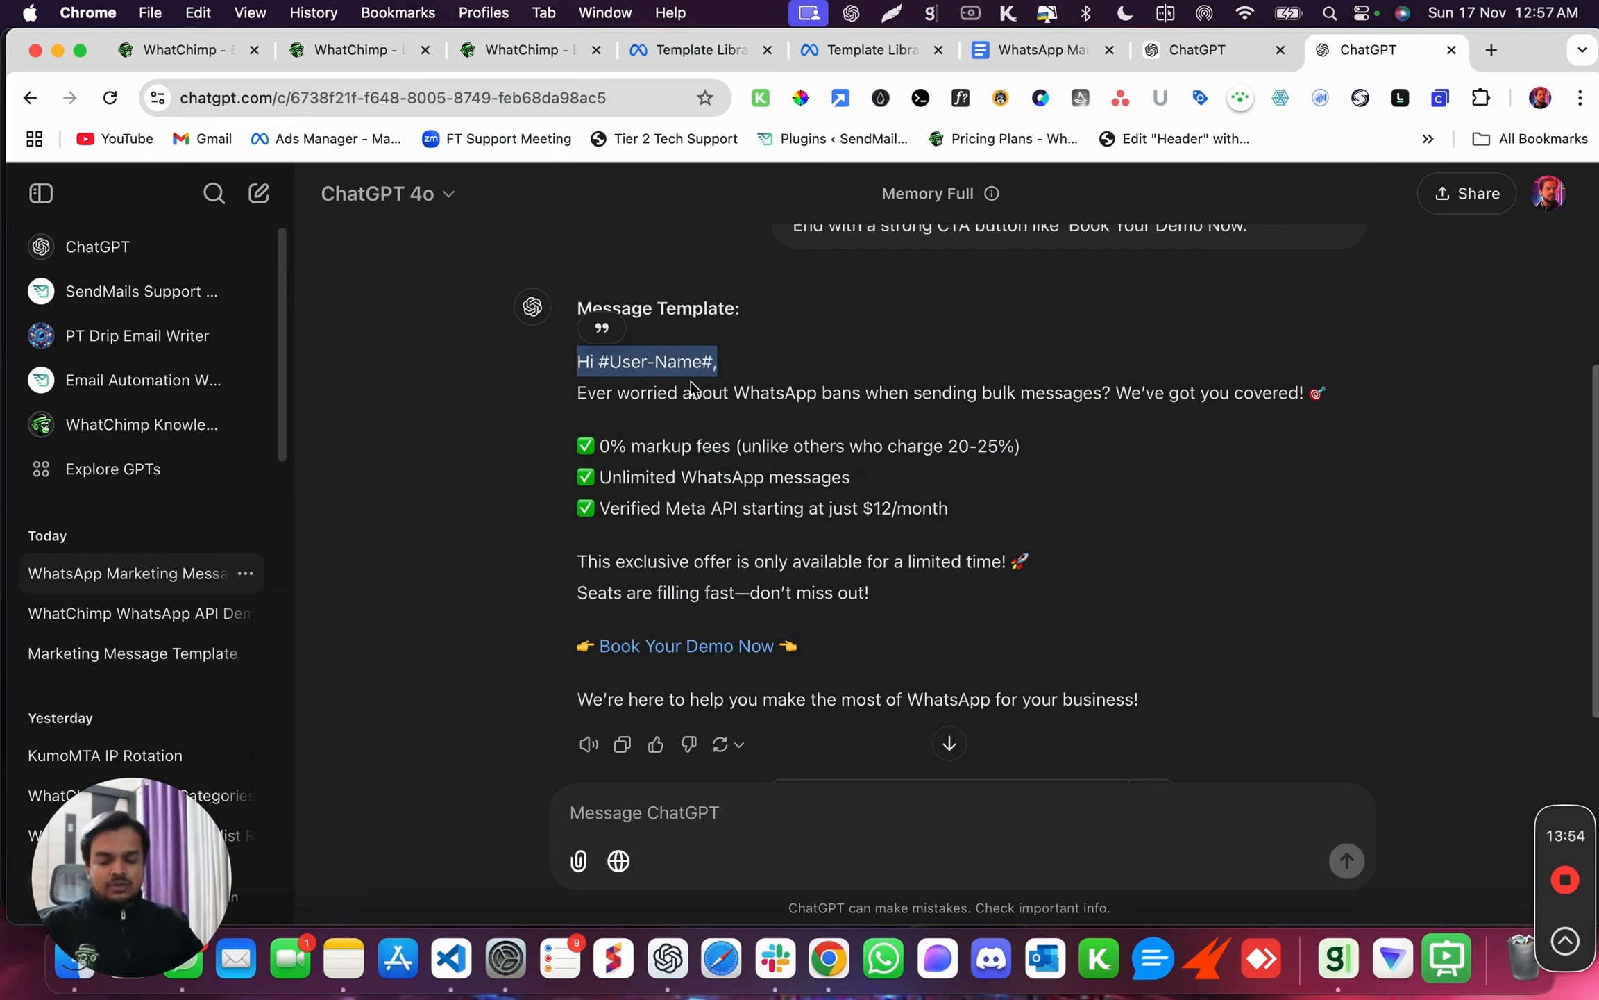
left_click(587, 364)
left_click_drag(587, 365, 726, 368)
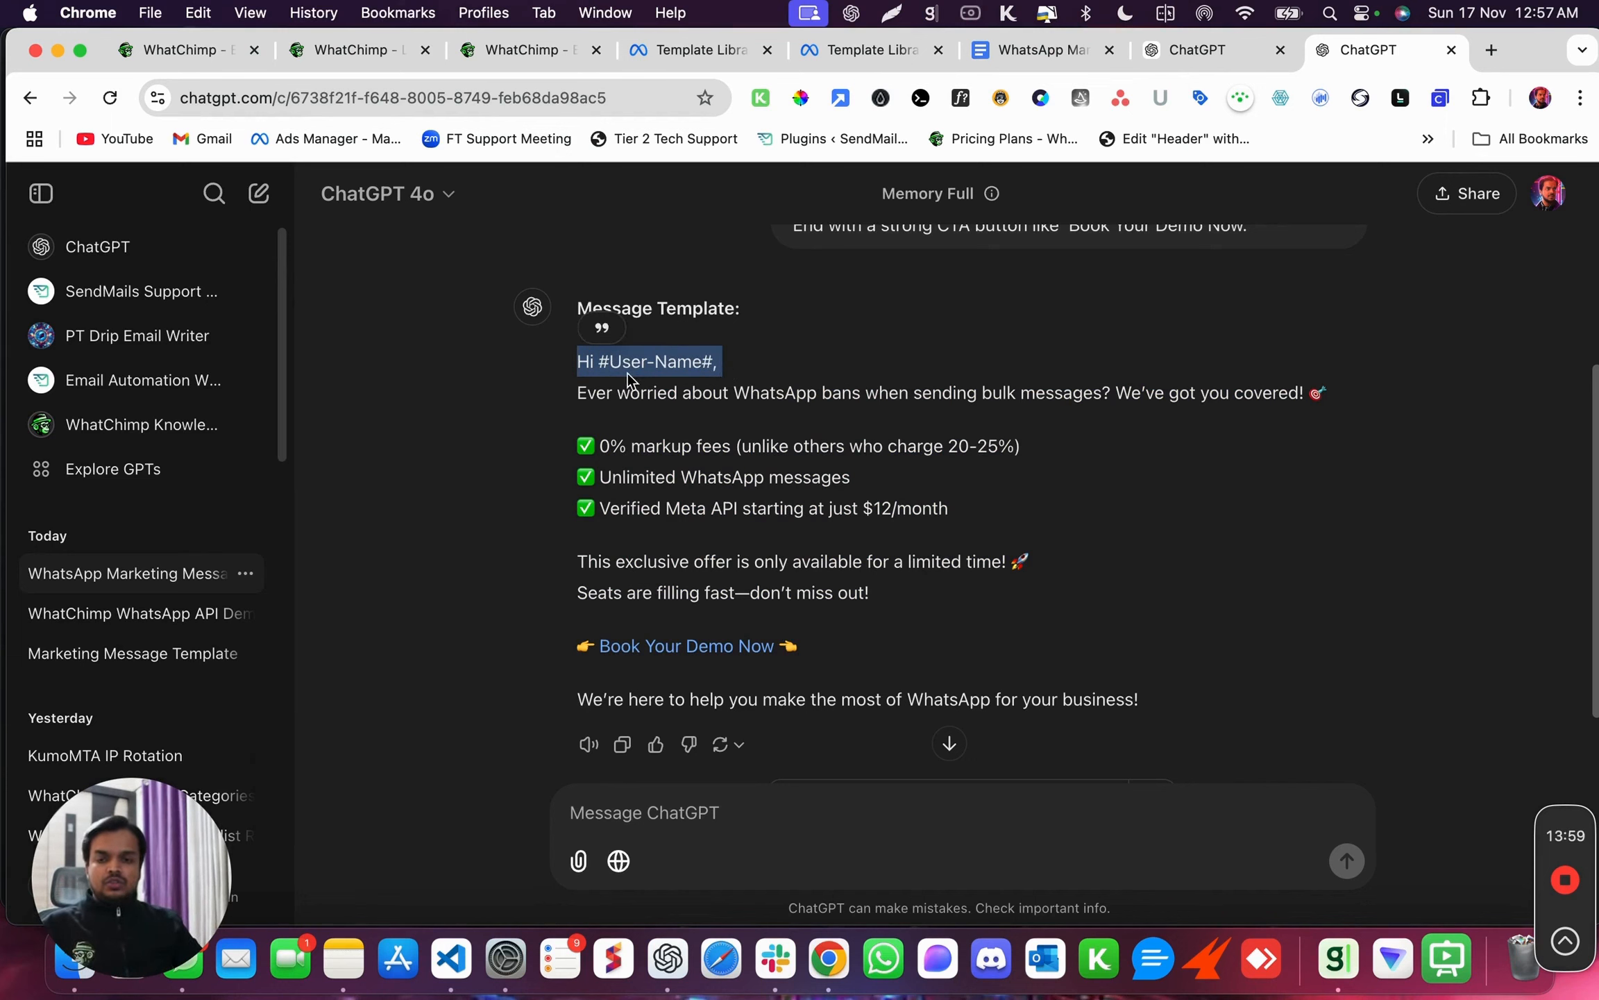
left_click(604, 363)
left_click_drag(605, 362, 712, 364)
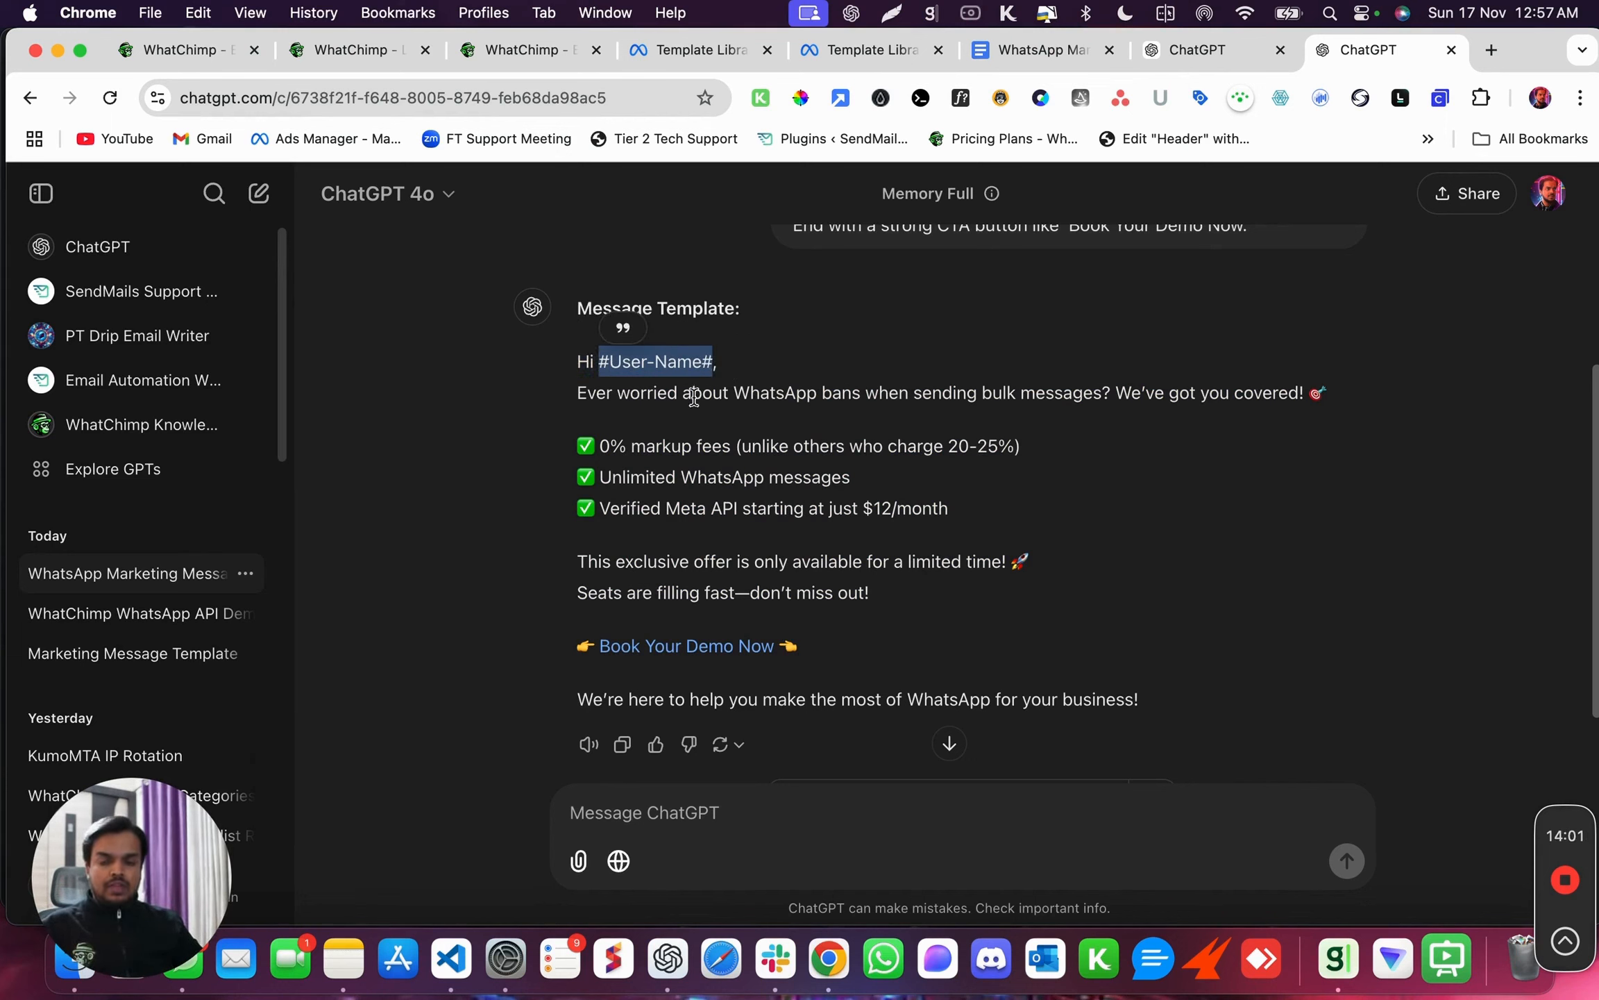
left_click_drag(578, 398, 1115, 395)
left_click_drag(571, 446, 806, 512)
left_click_drag(576, 561, 968, 584)
left_click_drag(577, 649, 870, 663)
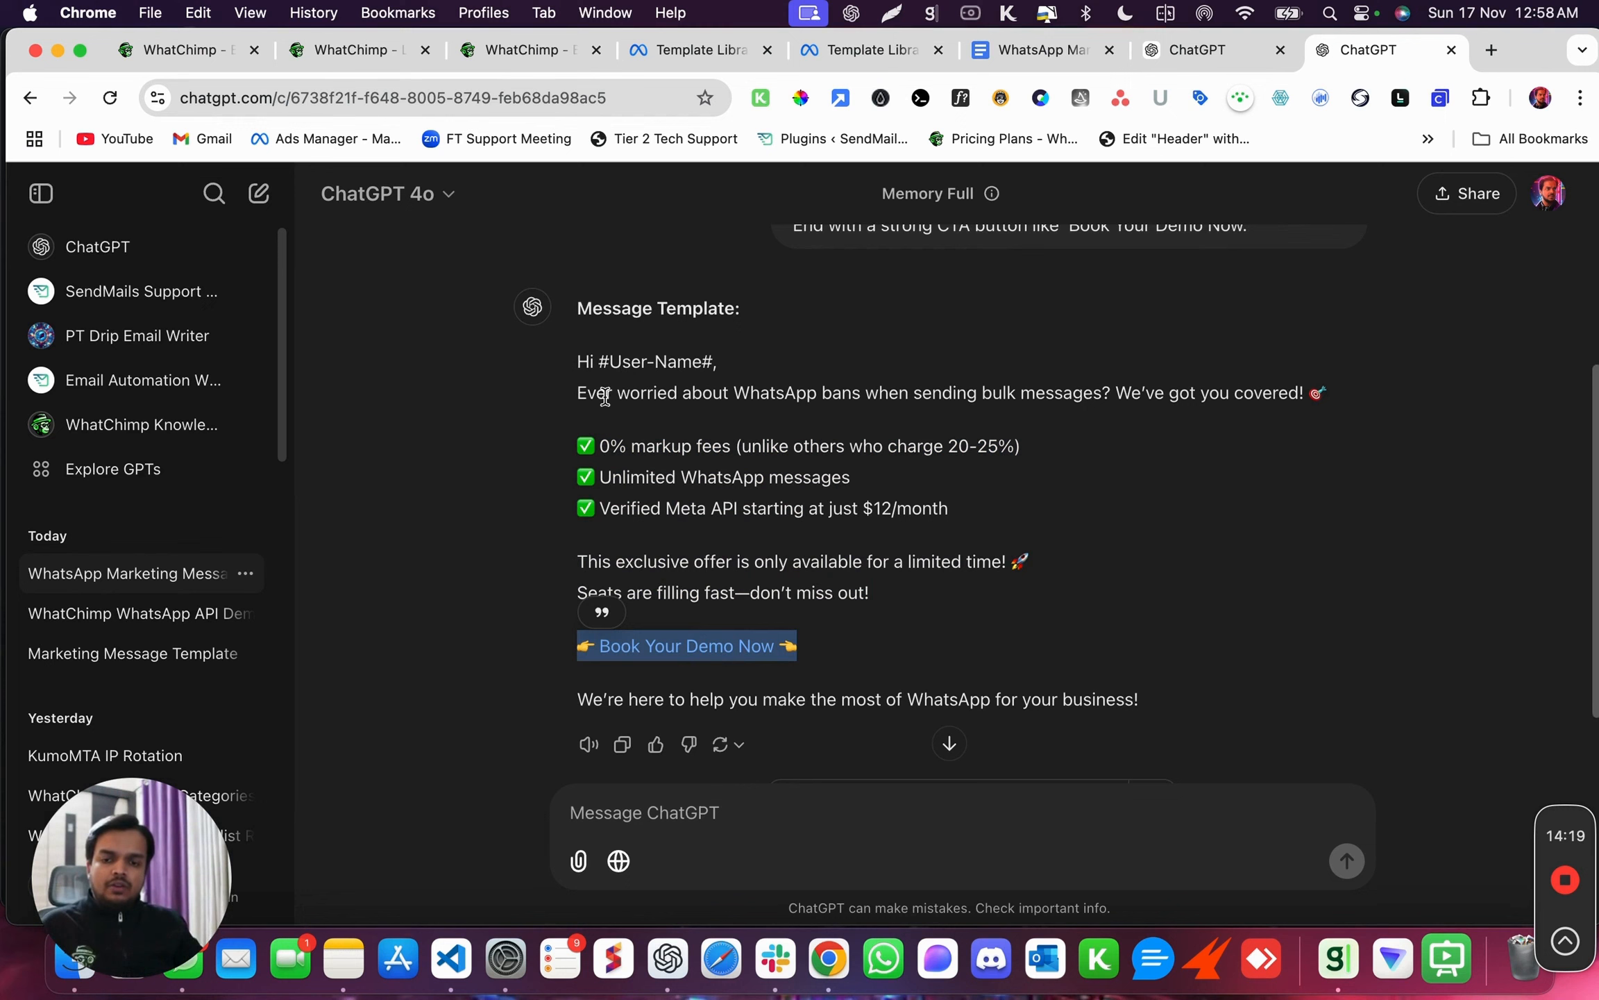
Copy the generated message from "Hi #User-Name#," through "Book Your Demo Now" into the product_promotion template's message body in WhatChimp.
triple_click(580, 358)
left_click_drag(682, 439, 805, 646)
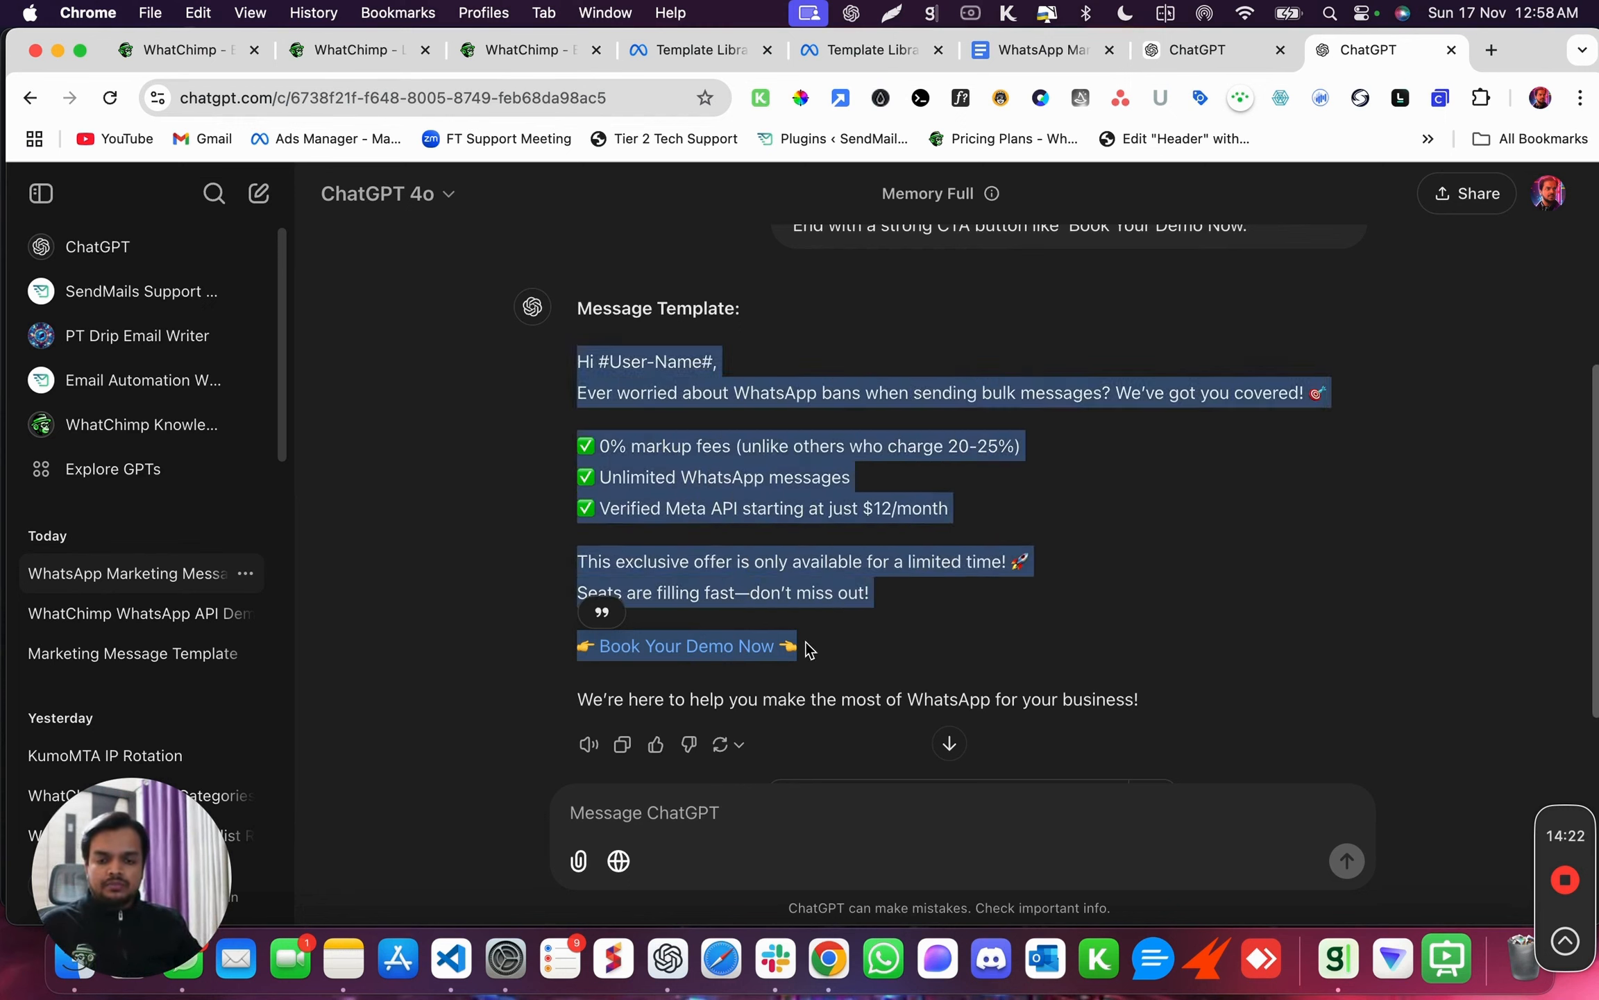
left_click(699, 55)
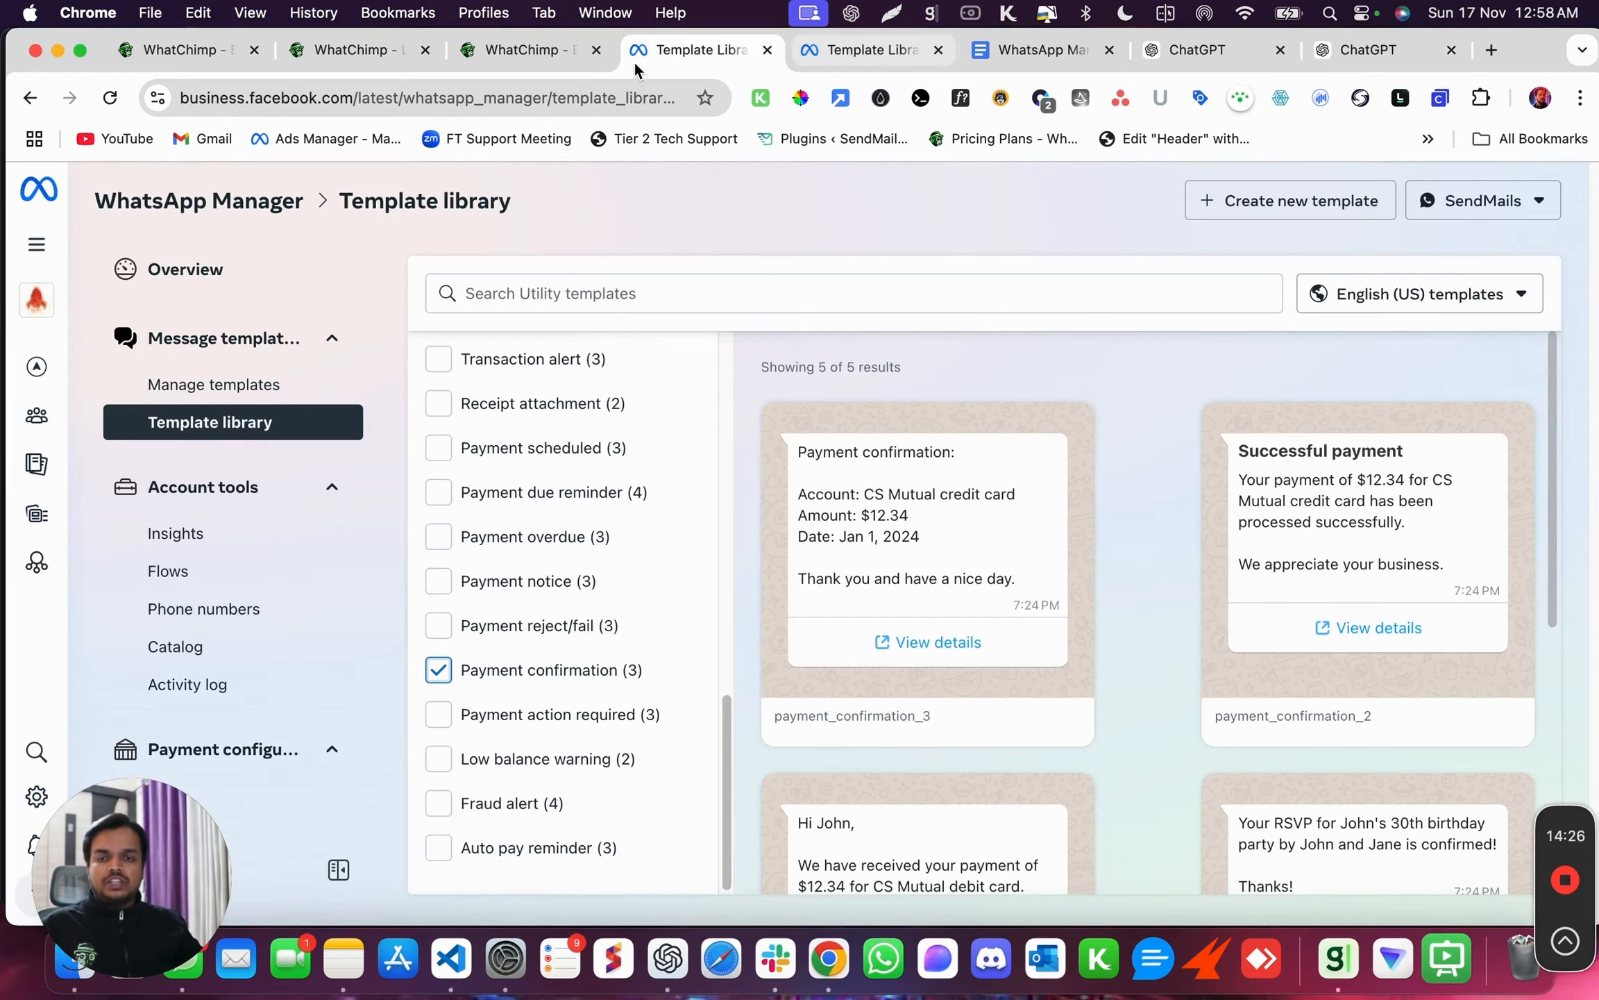
left_click(540, 53)
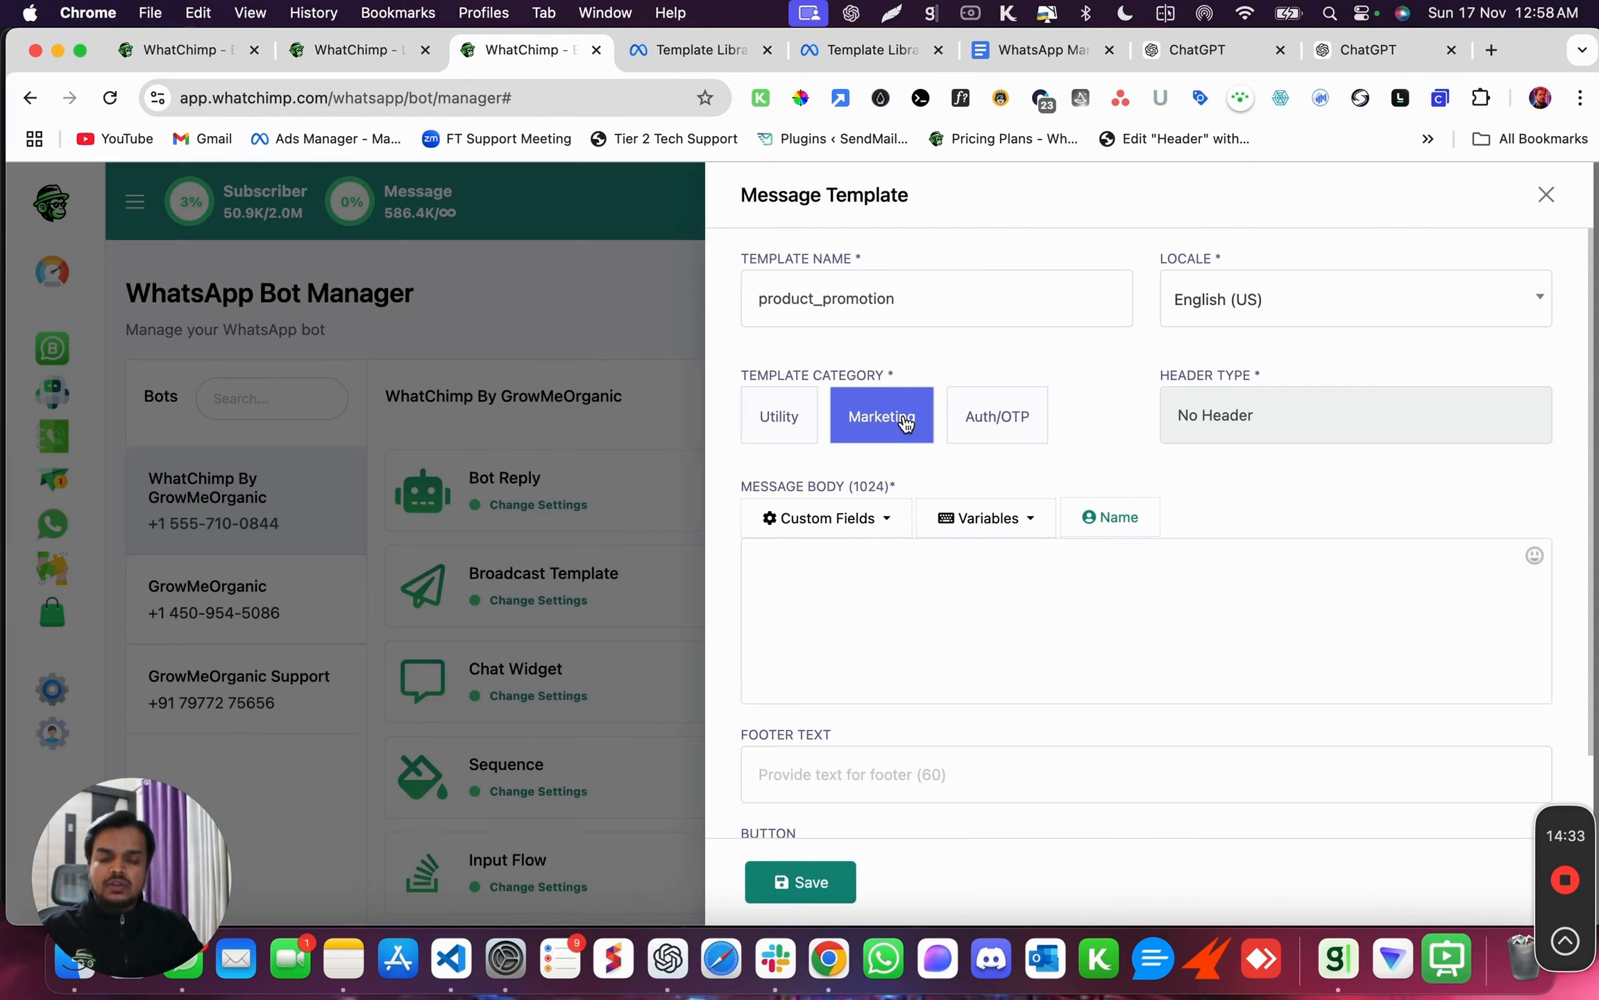
left_click(900, 564)
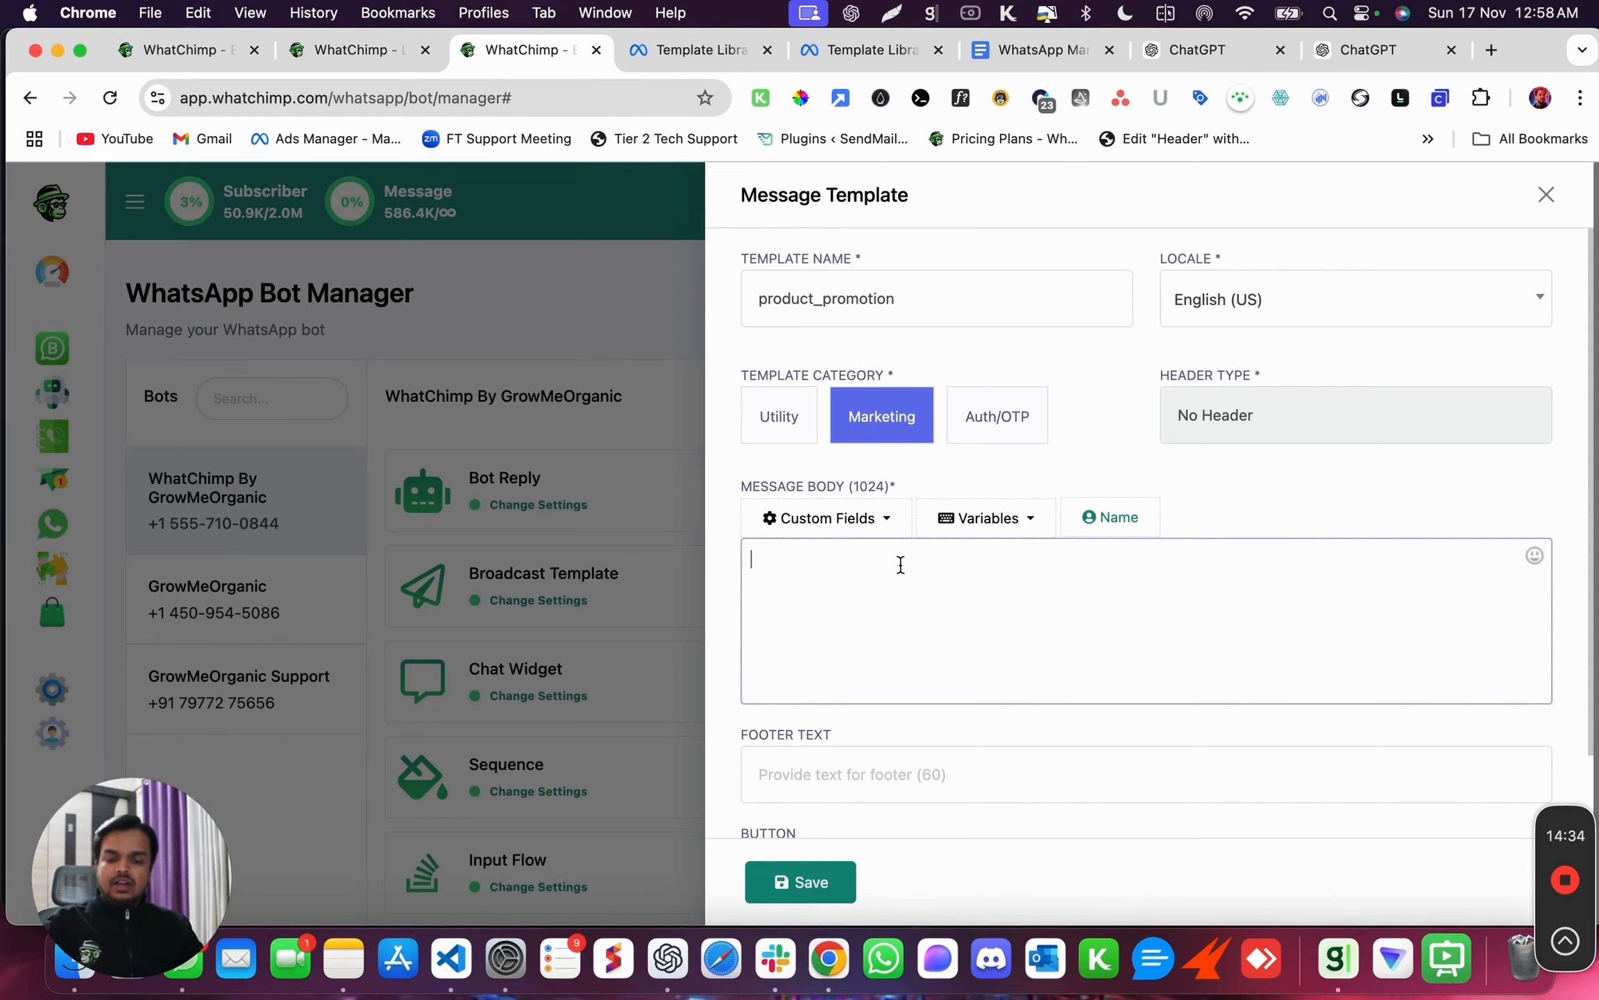
key("super+v")
scroll(894, 606, "down", 2)
scroll(895, 606, "up", 2)
Try inserting the Name variable after "Book Your Demo Now" in the message body, and delete it again.
left_click_drag(772, 556, 863, 558)
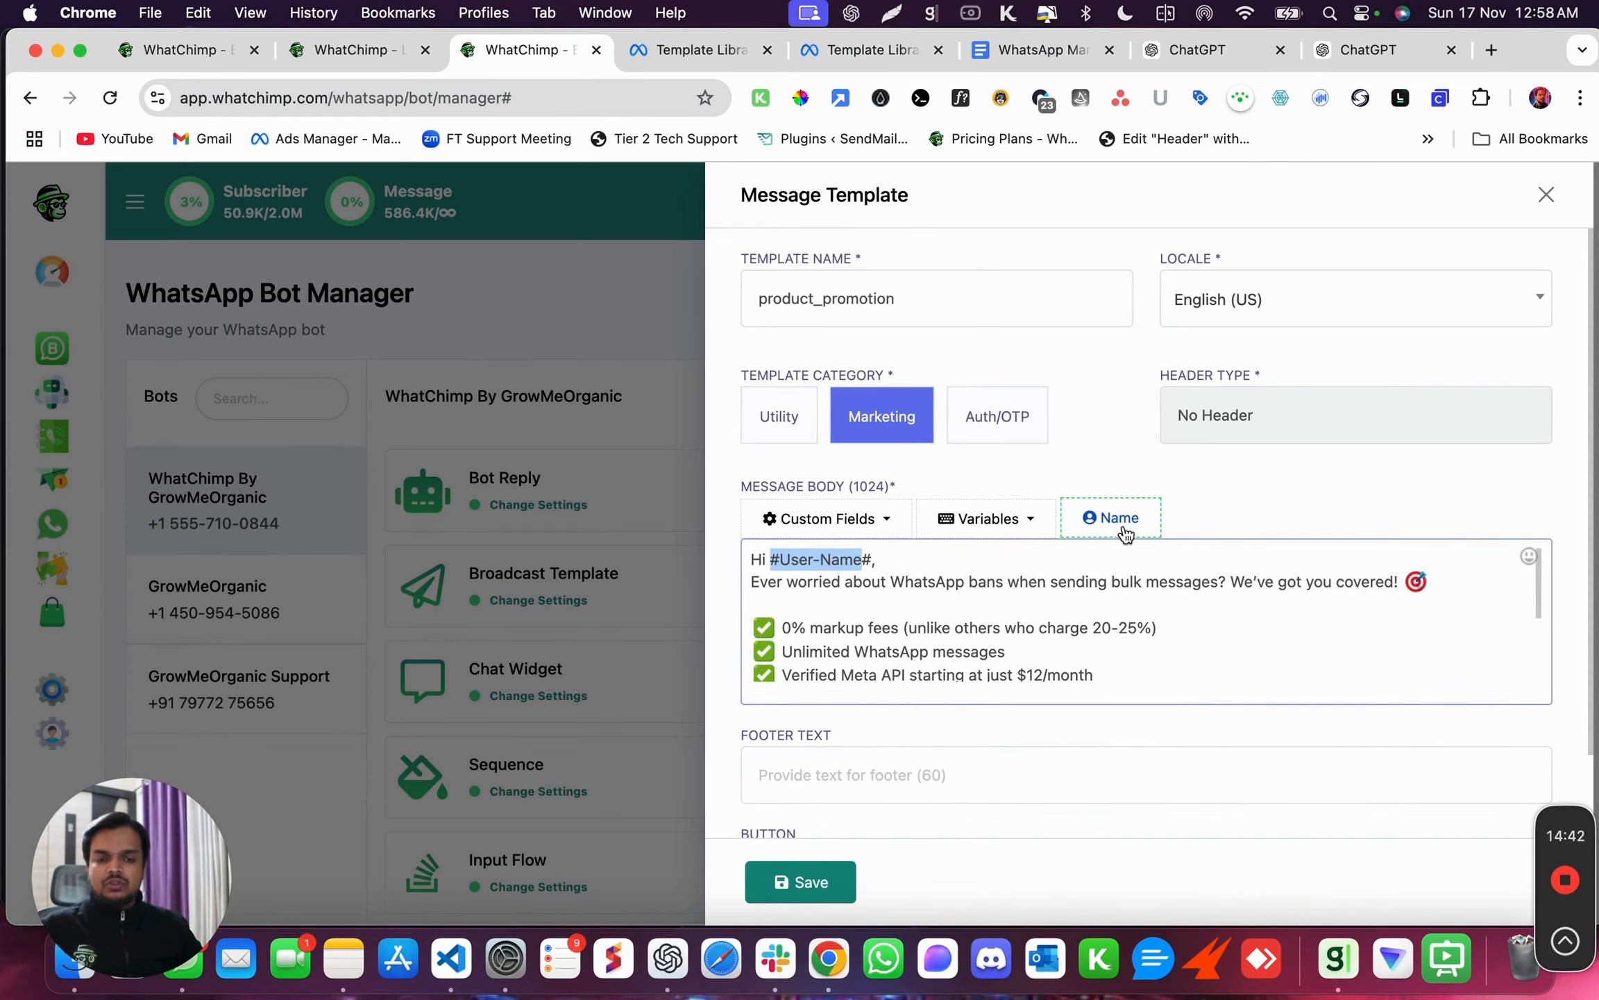
scroll(1123, 610, "down", 2)
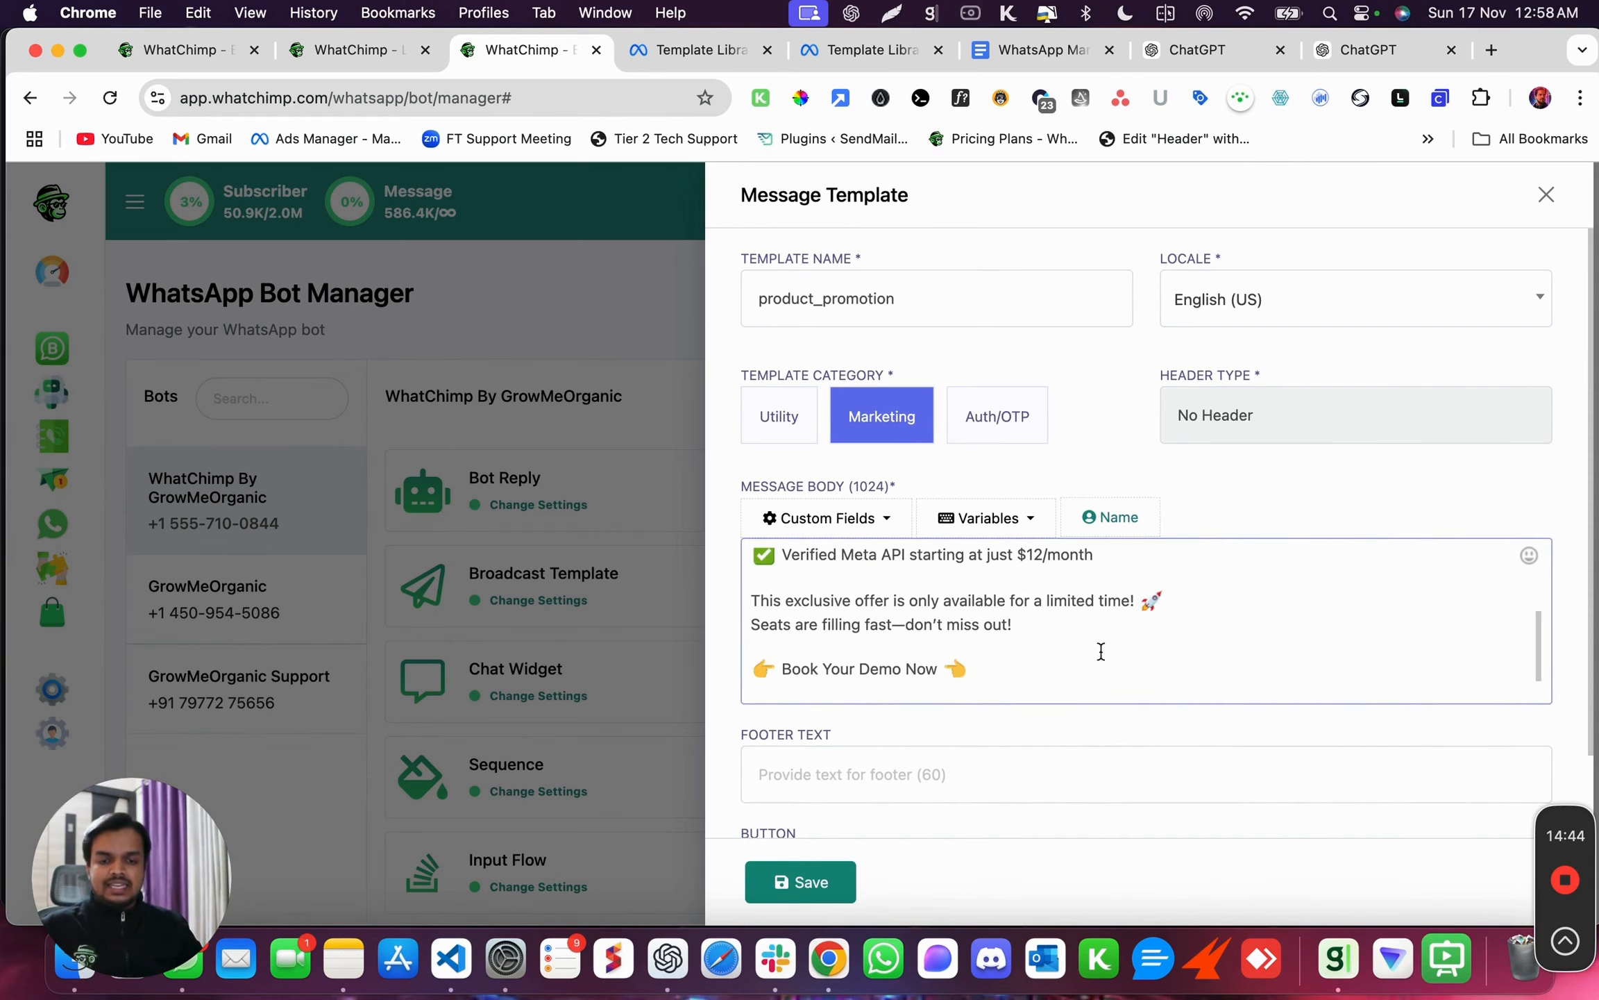
left_click(1104, 530)
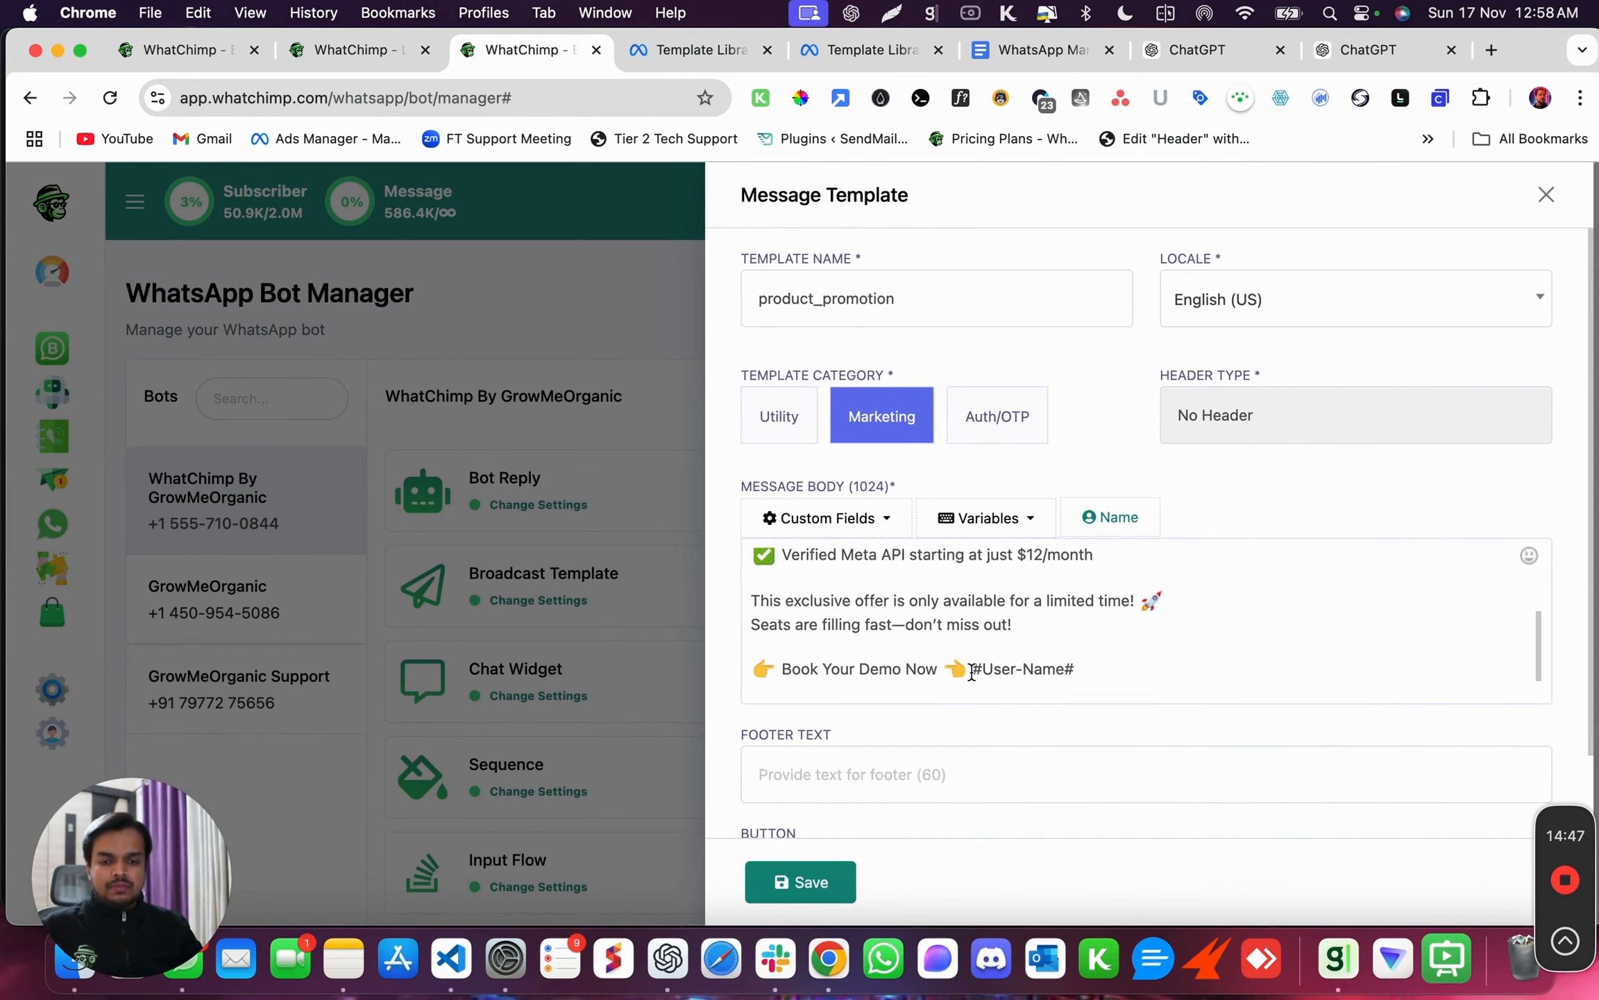
left_click_drag(967, 668, 1078, 669)
key("BackSpace")
Examine the #User-Name# variable in the greeting line of the message body.
scroll(965, 622, "up", 3)
double_click(873, 559)
right_click(874, 560)
left_click(818, 563)
left_click_drag(772, 558, 874, 559)
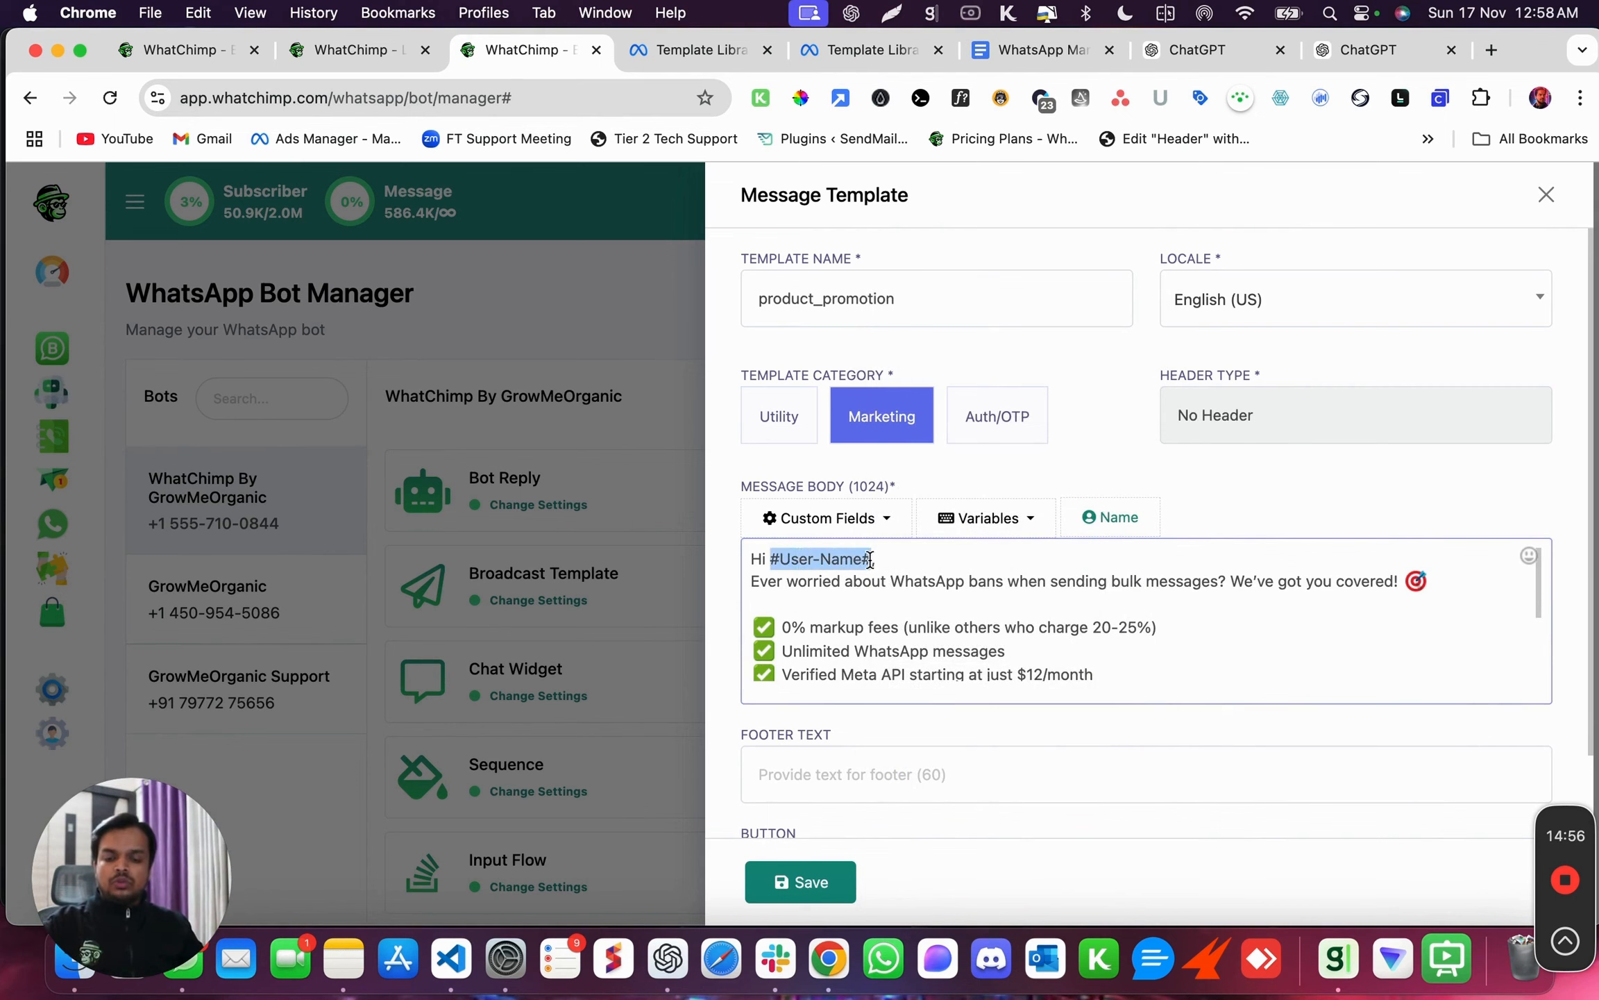
left_click(872, 560)
left_click_drag(771, 559, 872, 561)
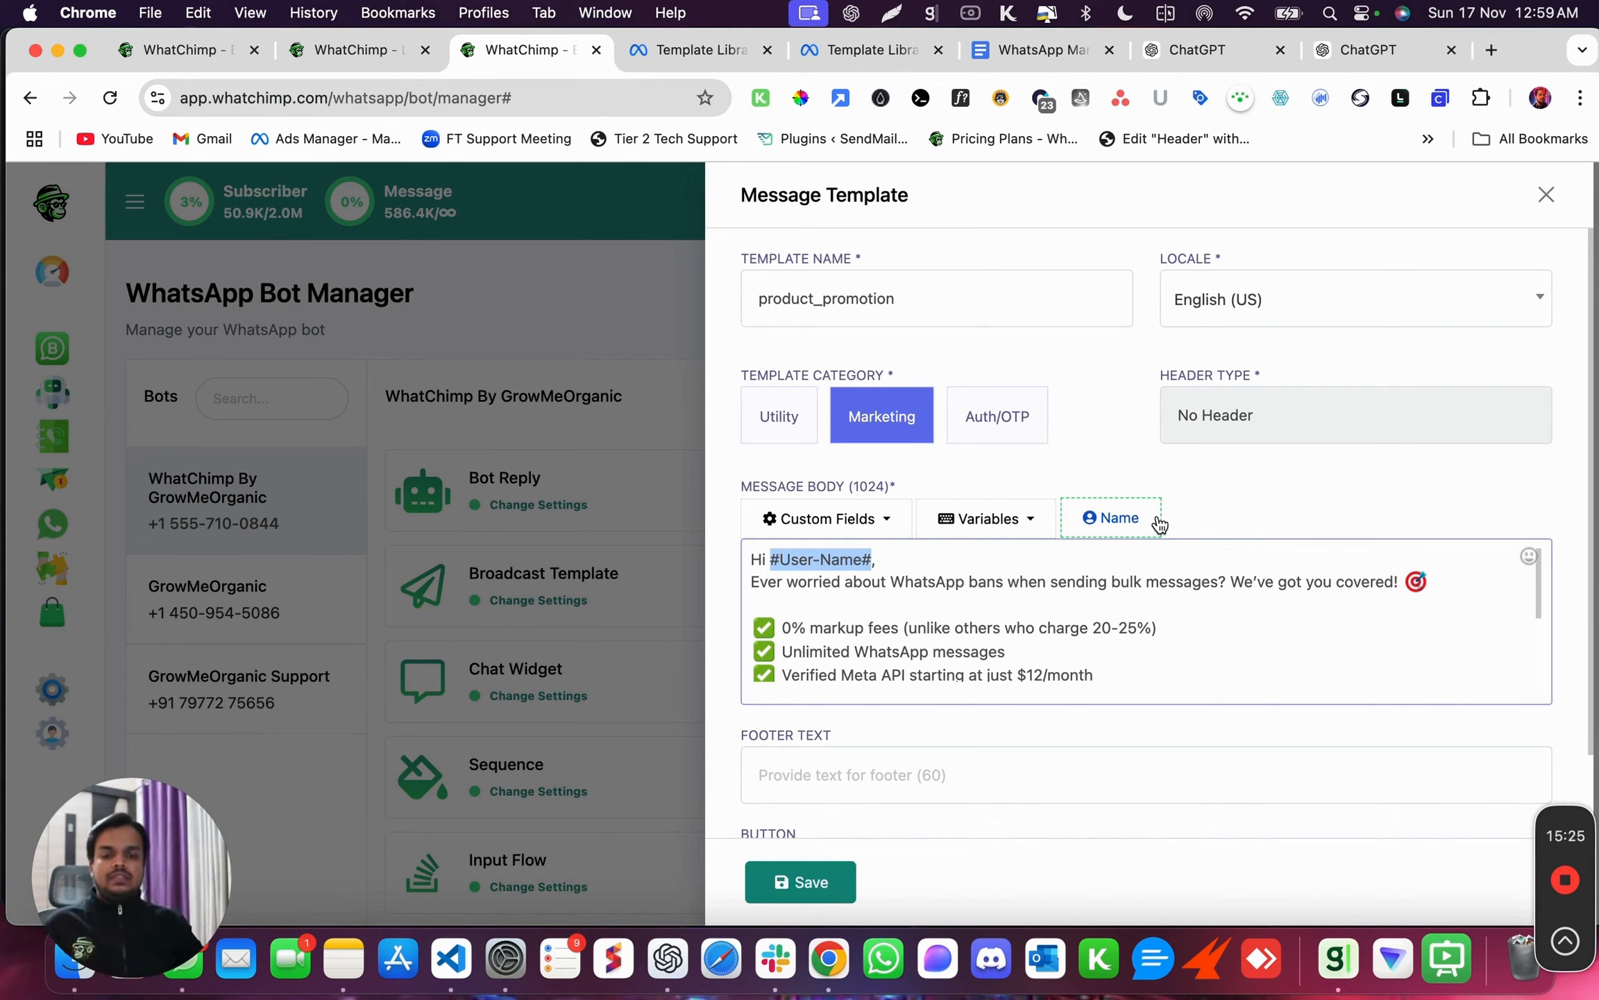
left_click(759, 582)
left_click_drag(766, 559, 909, 561)
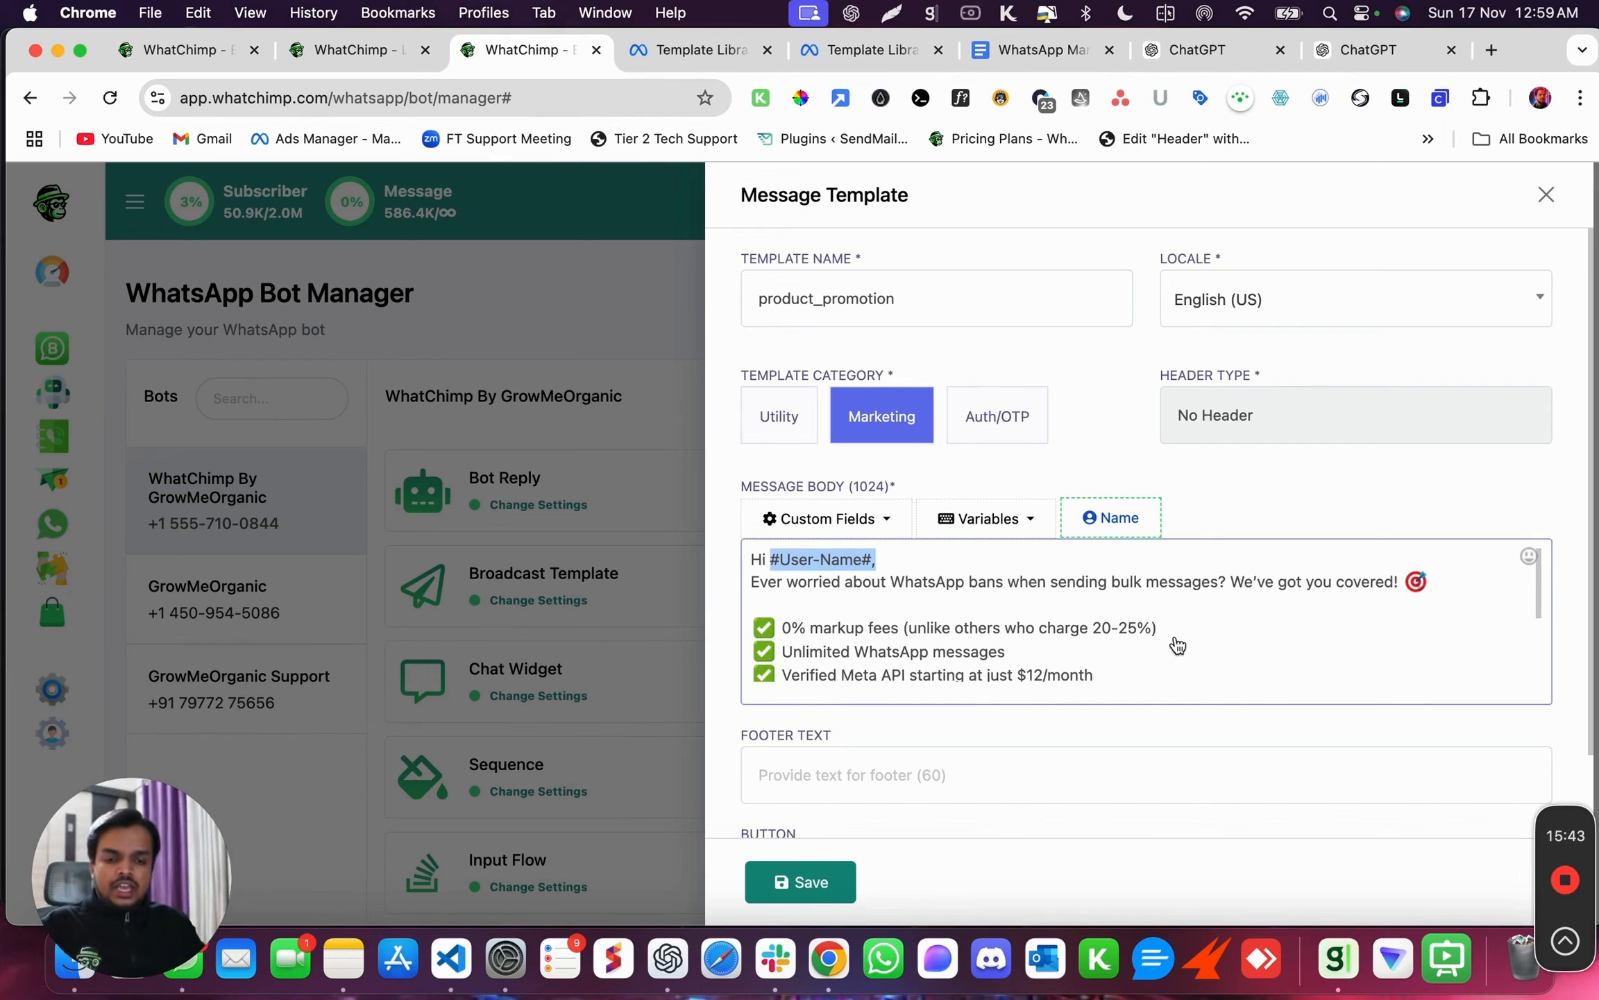
Delete the closing "Book Your Demo Now" line and the blank line above it from the message body.
left_click(952, 373)
left_click_drag(968, 668, 755, 665)
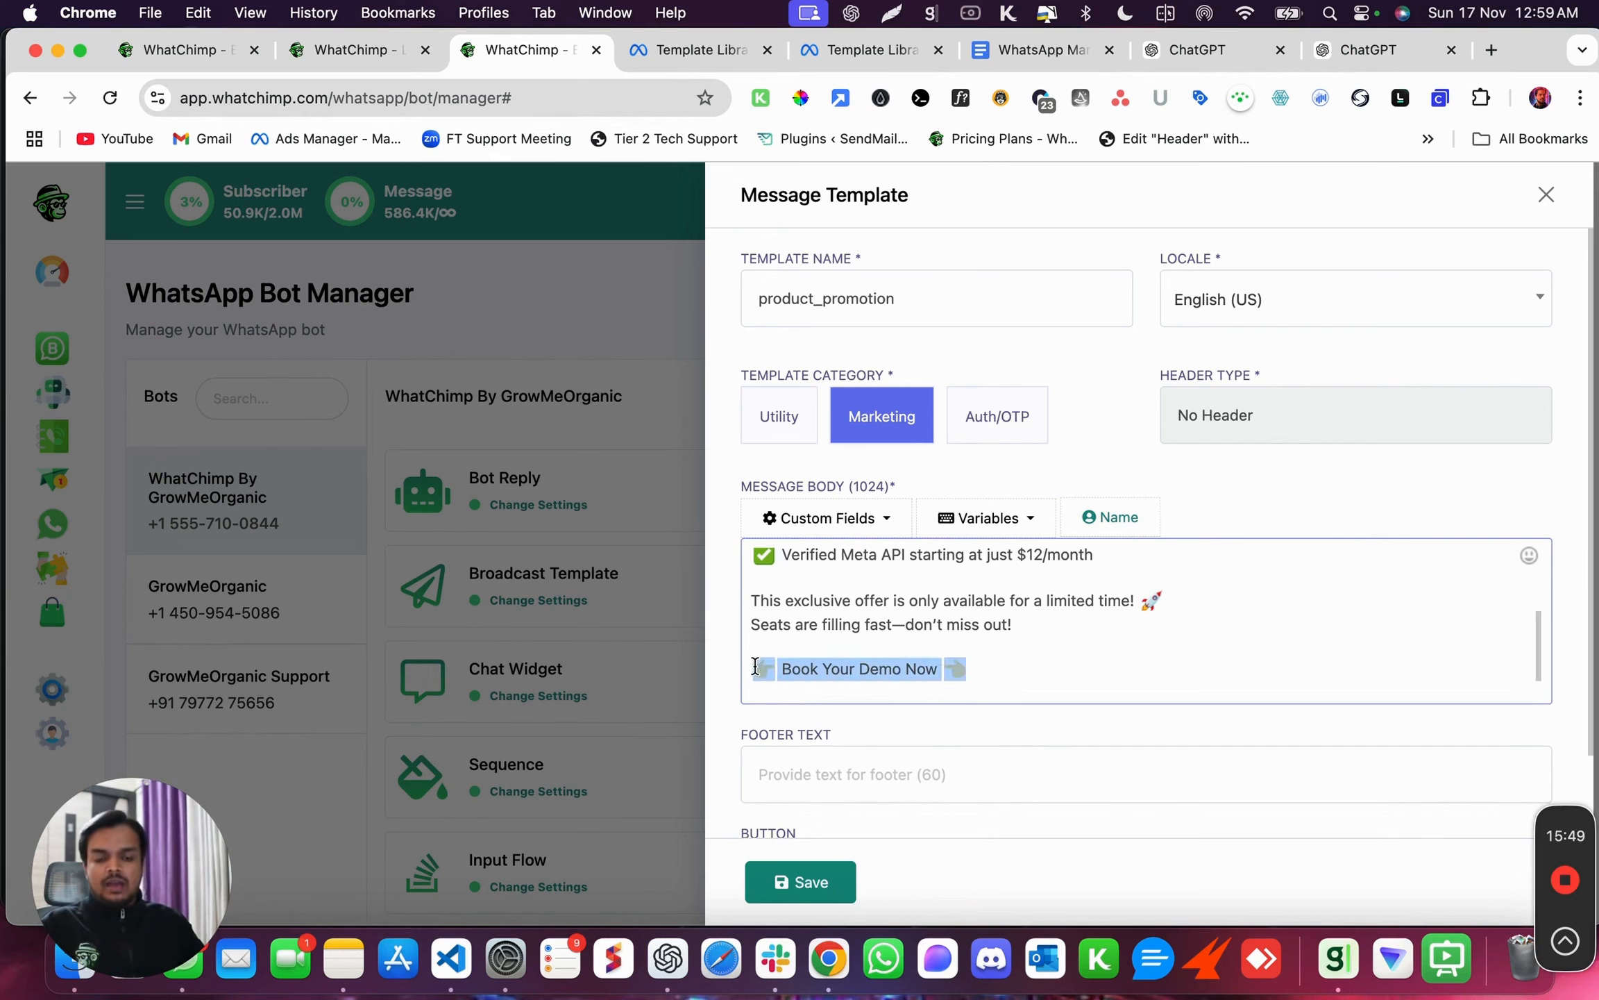
key("BackSpace")
key("BackSpace")
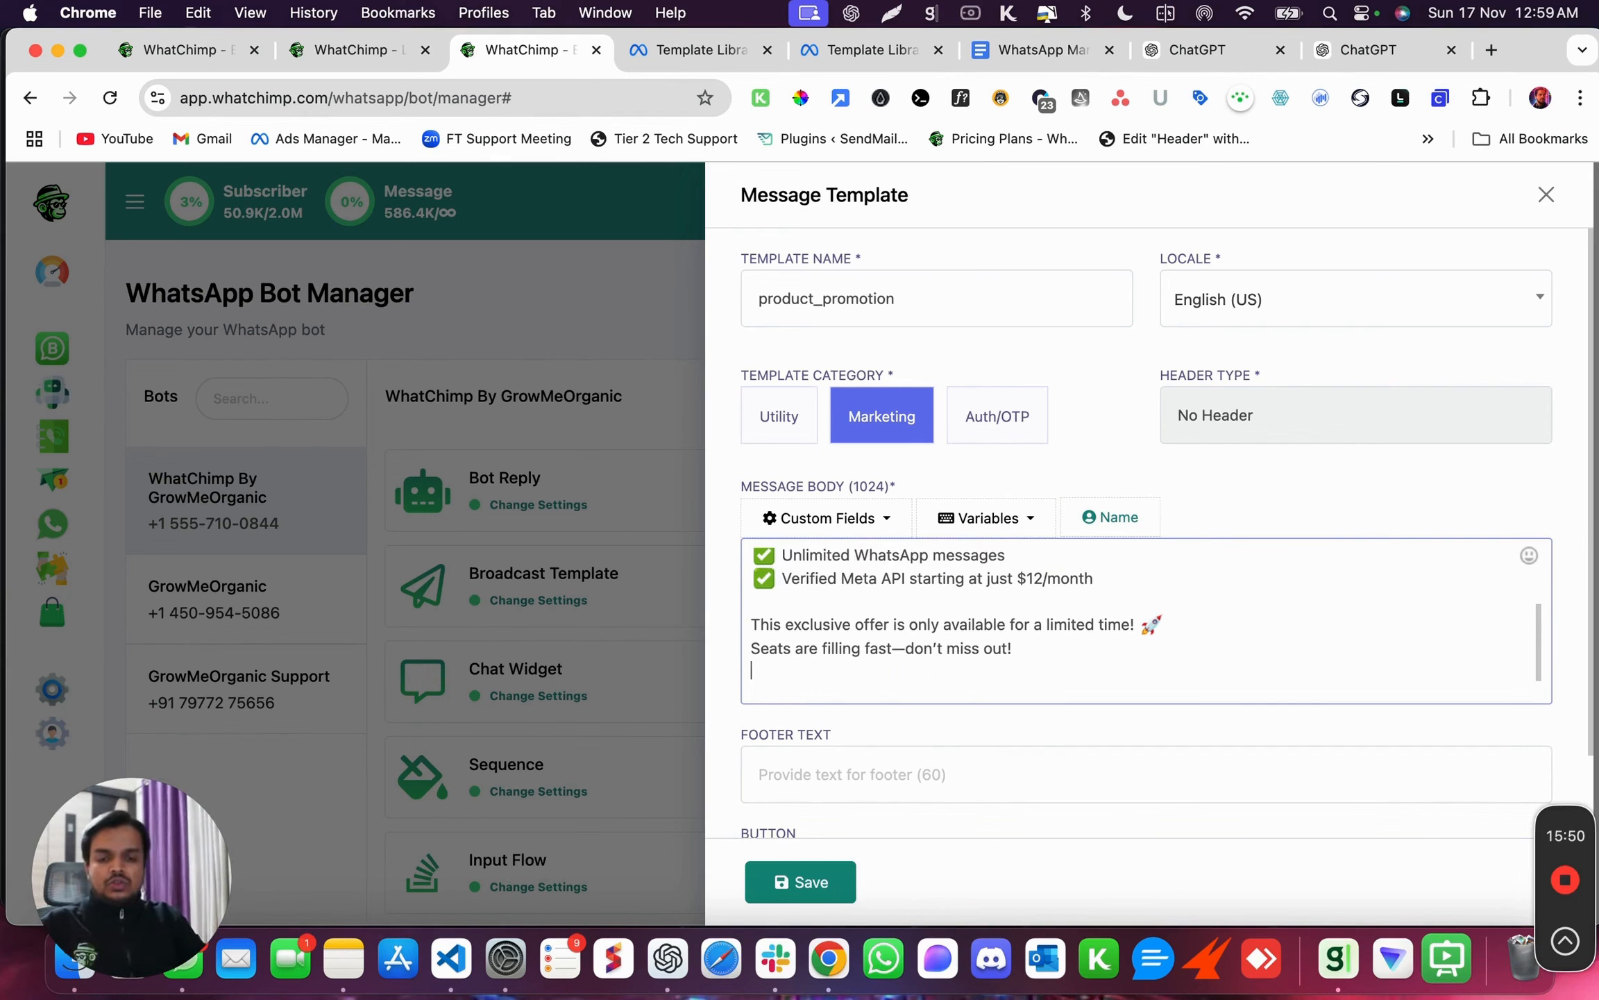
key("BackSpace")
Set the template's footer text to Team WhatChimp.
scroll(790, 679, "down", 3)
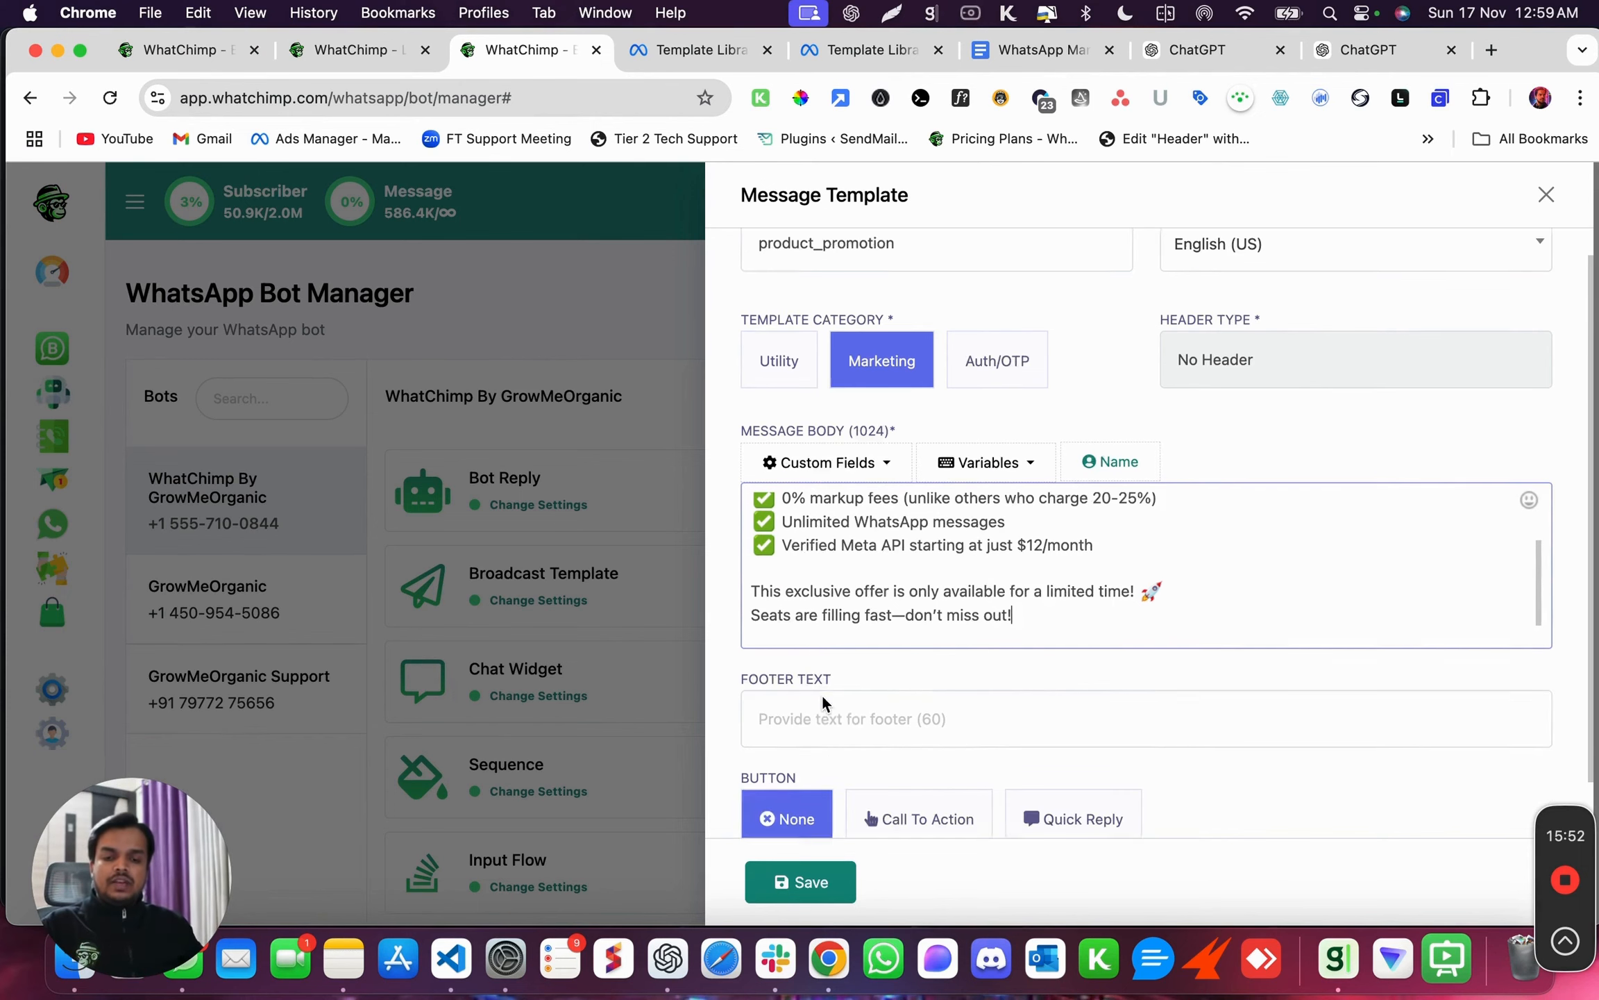
left_click(833, 675)
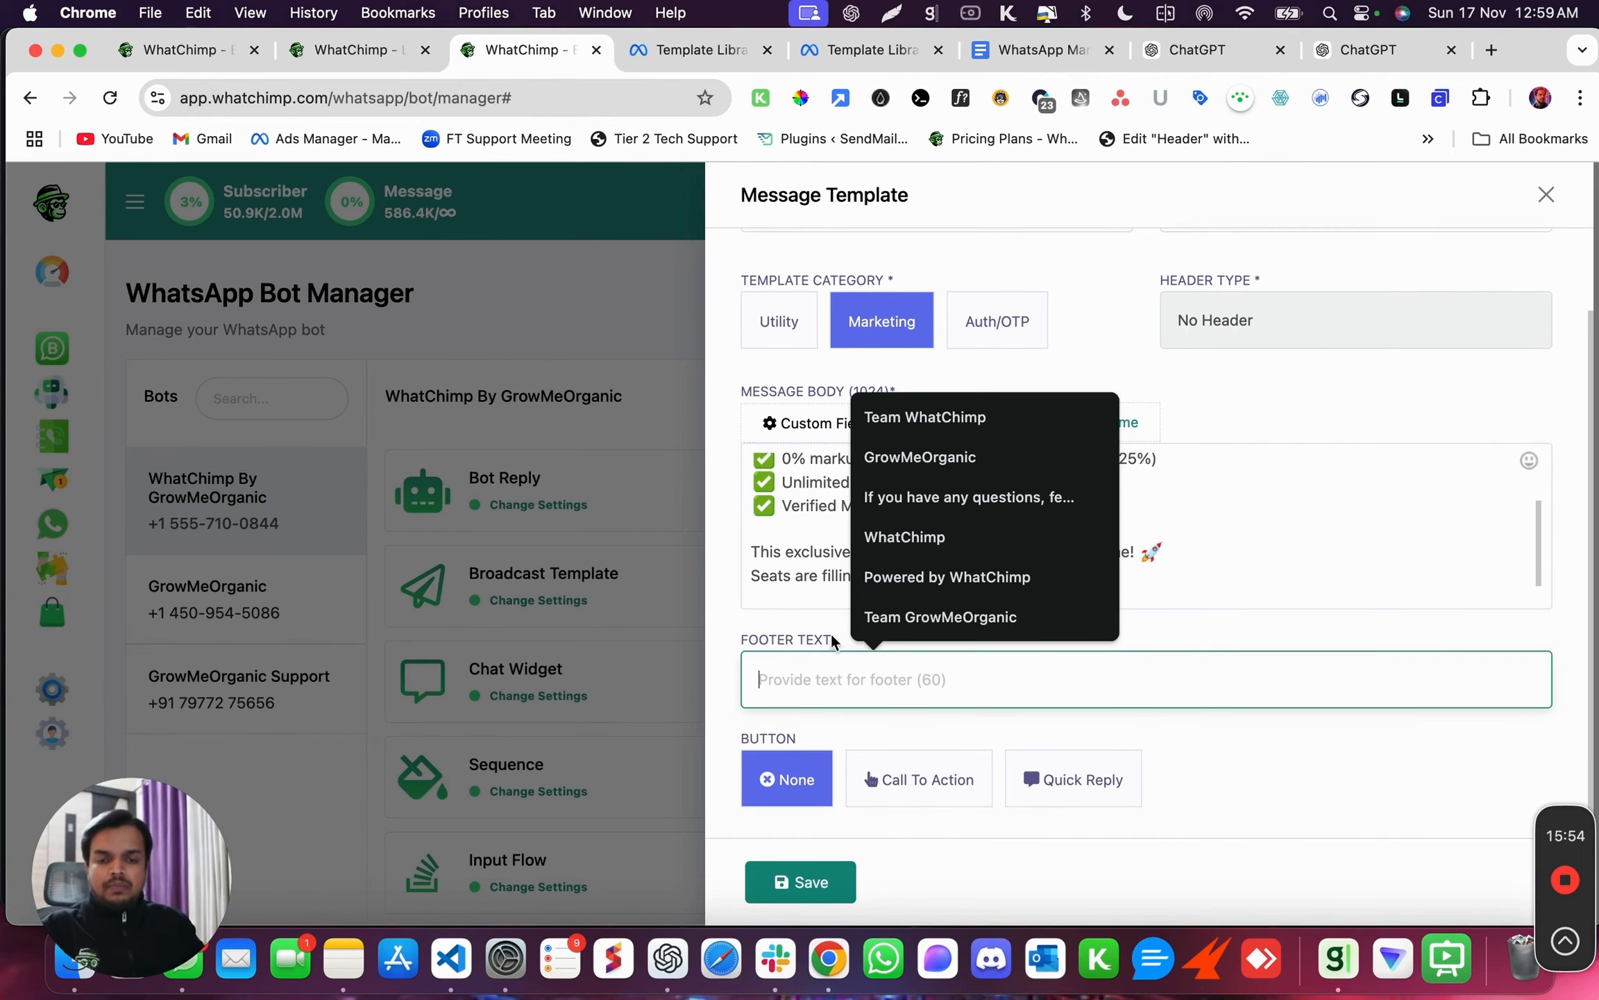
left_click(925, 417)
left_click_drag(758, 679, 882, 679)
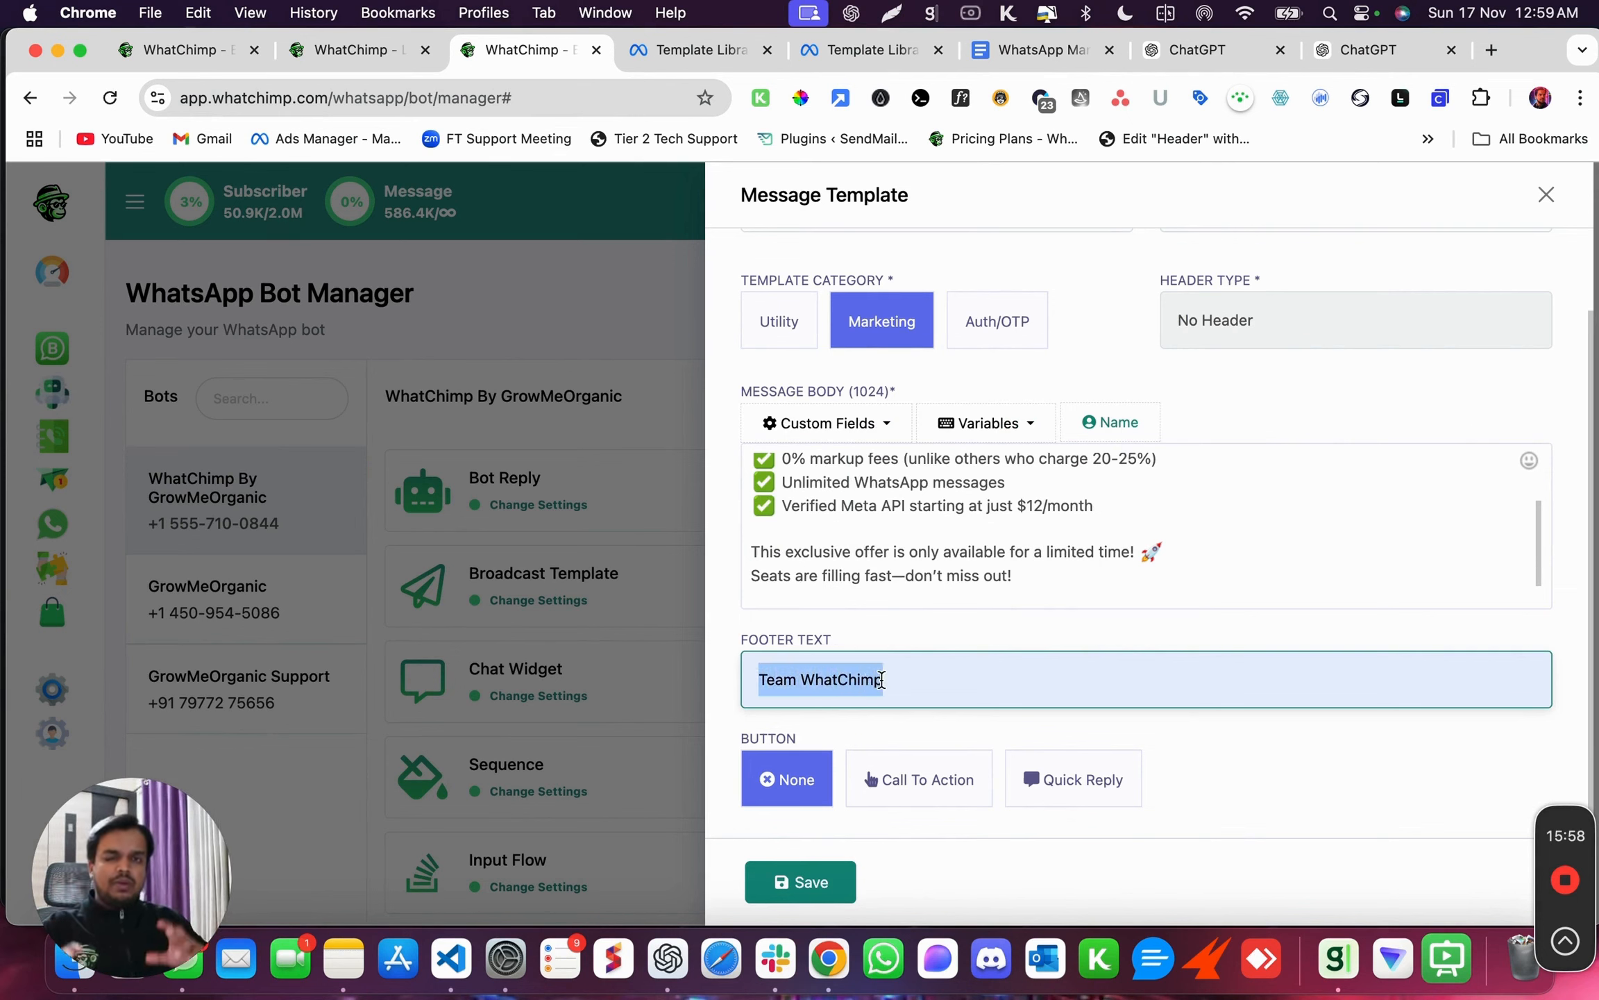
Set the header type to Text, using Special Offer - Black Friday as the header text.
left_click(1235, 337)
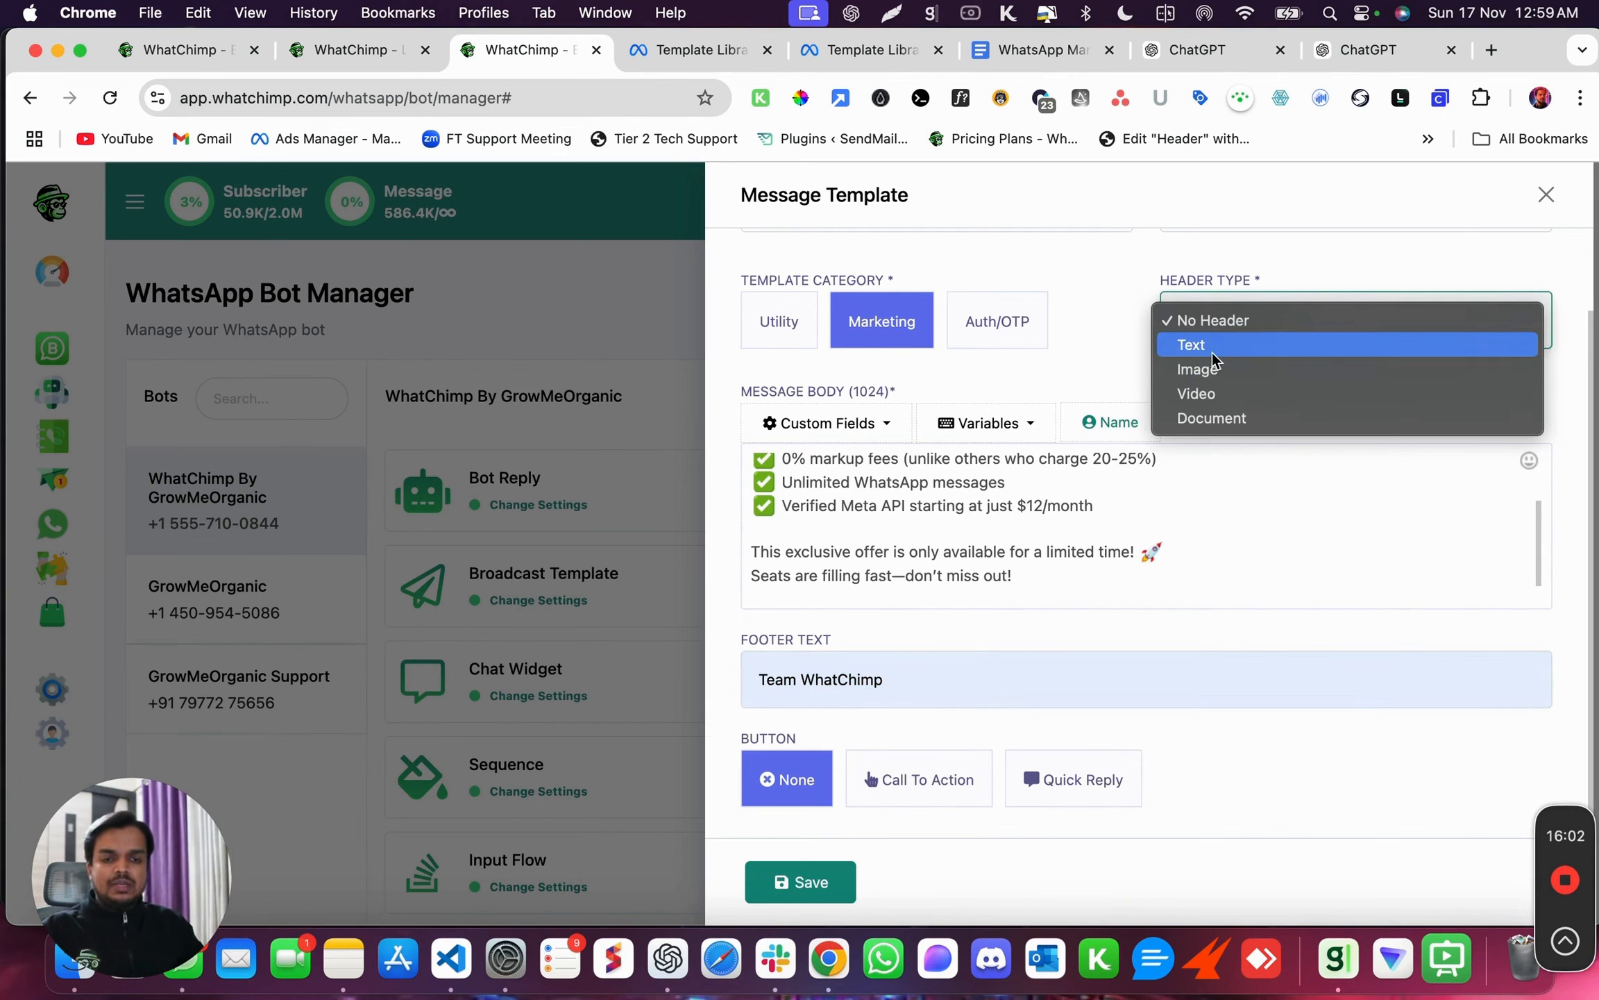
left_click(1210, 353)
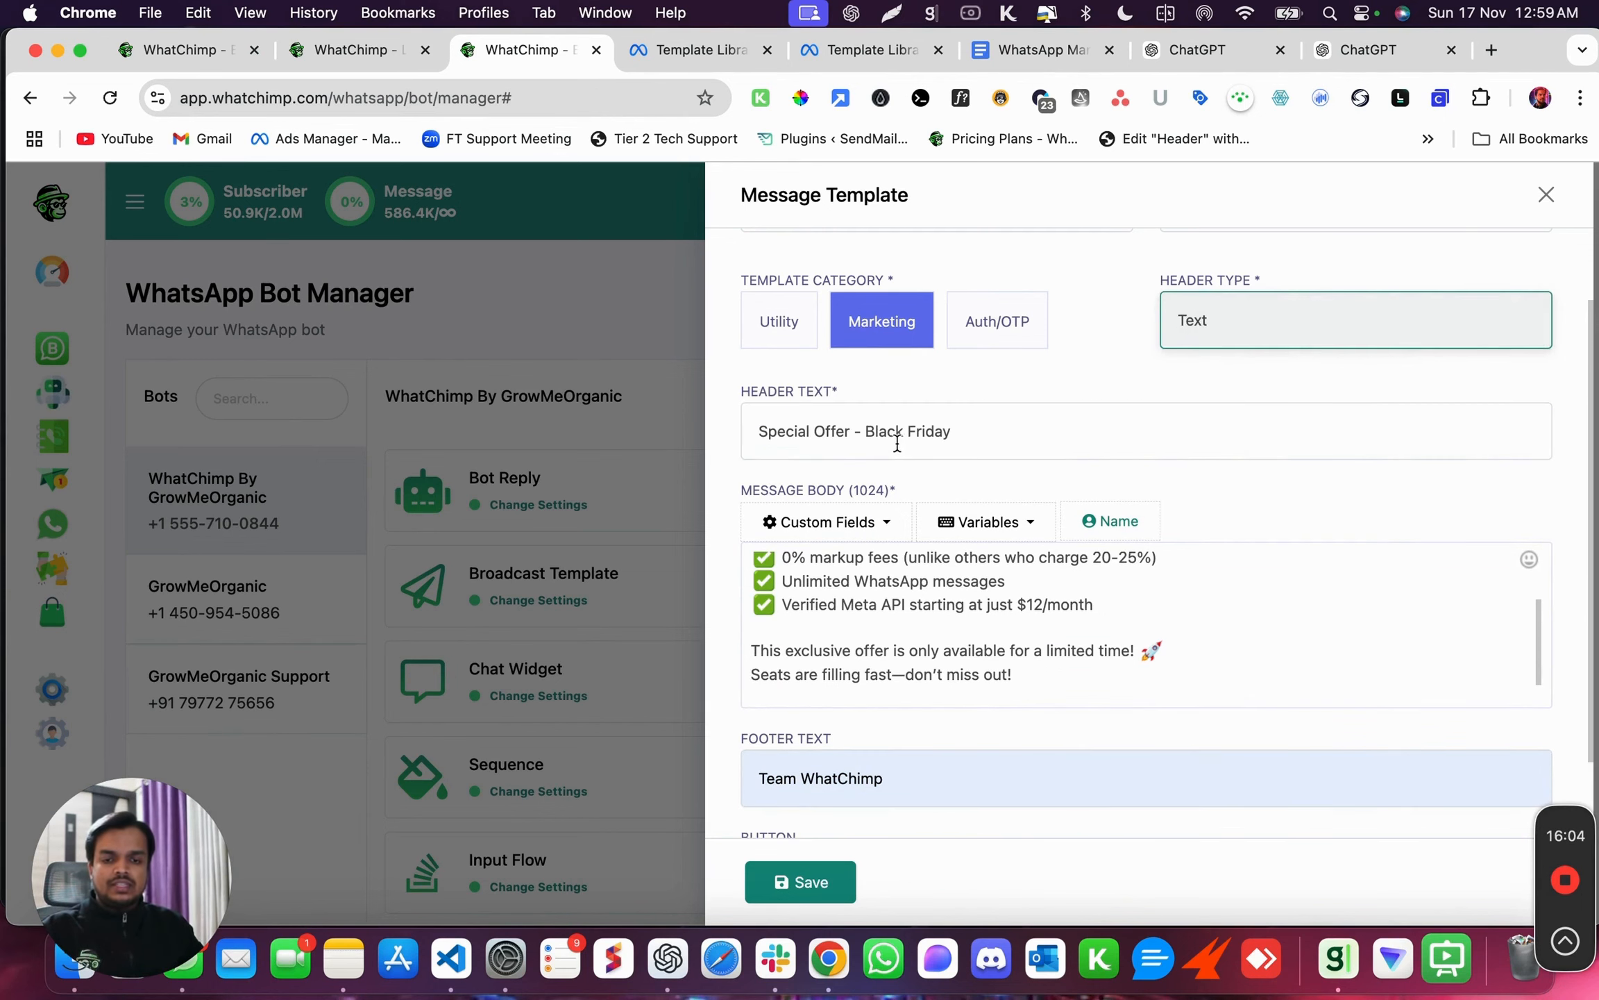
left_click(798, 431)
left_click(956, 433, "shift")
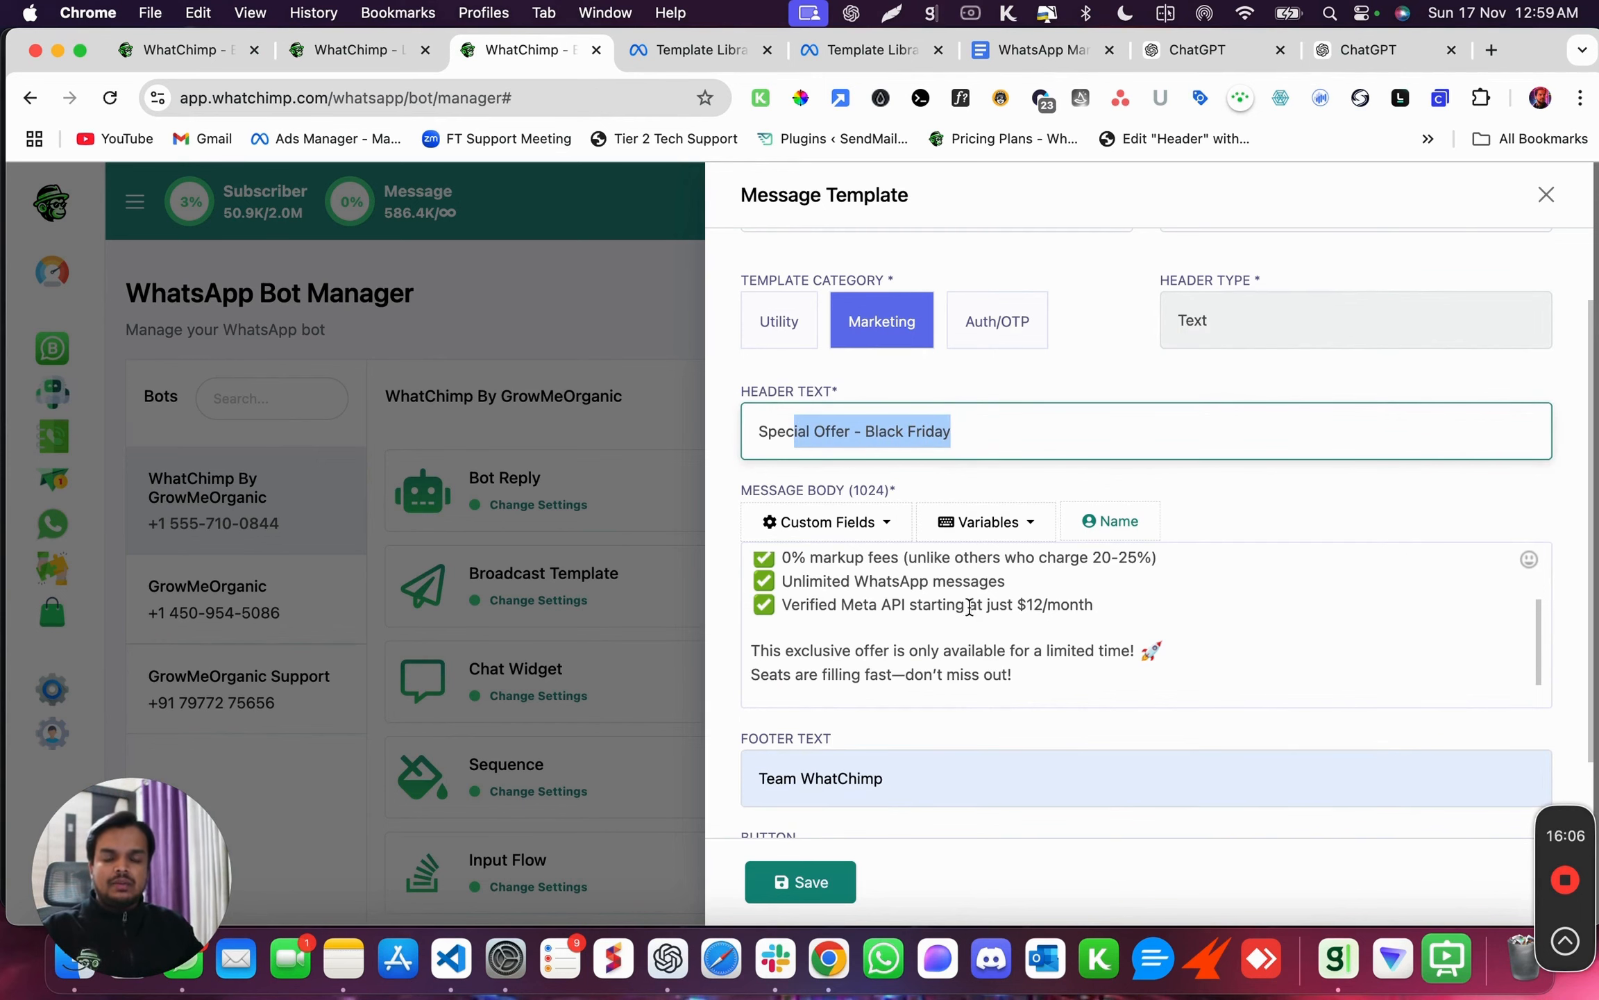
Choose Call To Action as the template's button kind and check the types available for the first button.
scroll(975, 621, "up", 3)
scroll(974, 621, "down", 3)
scroll(979, 628, "down", 2)
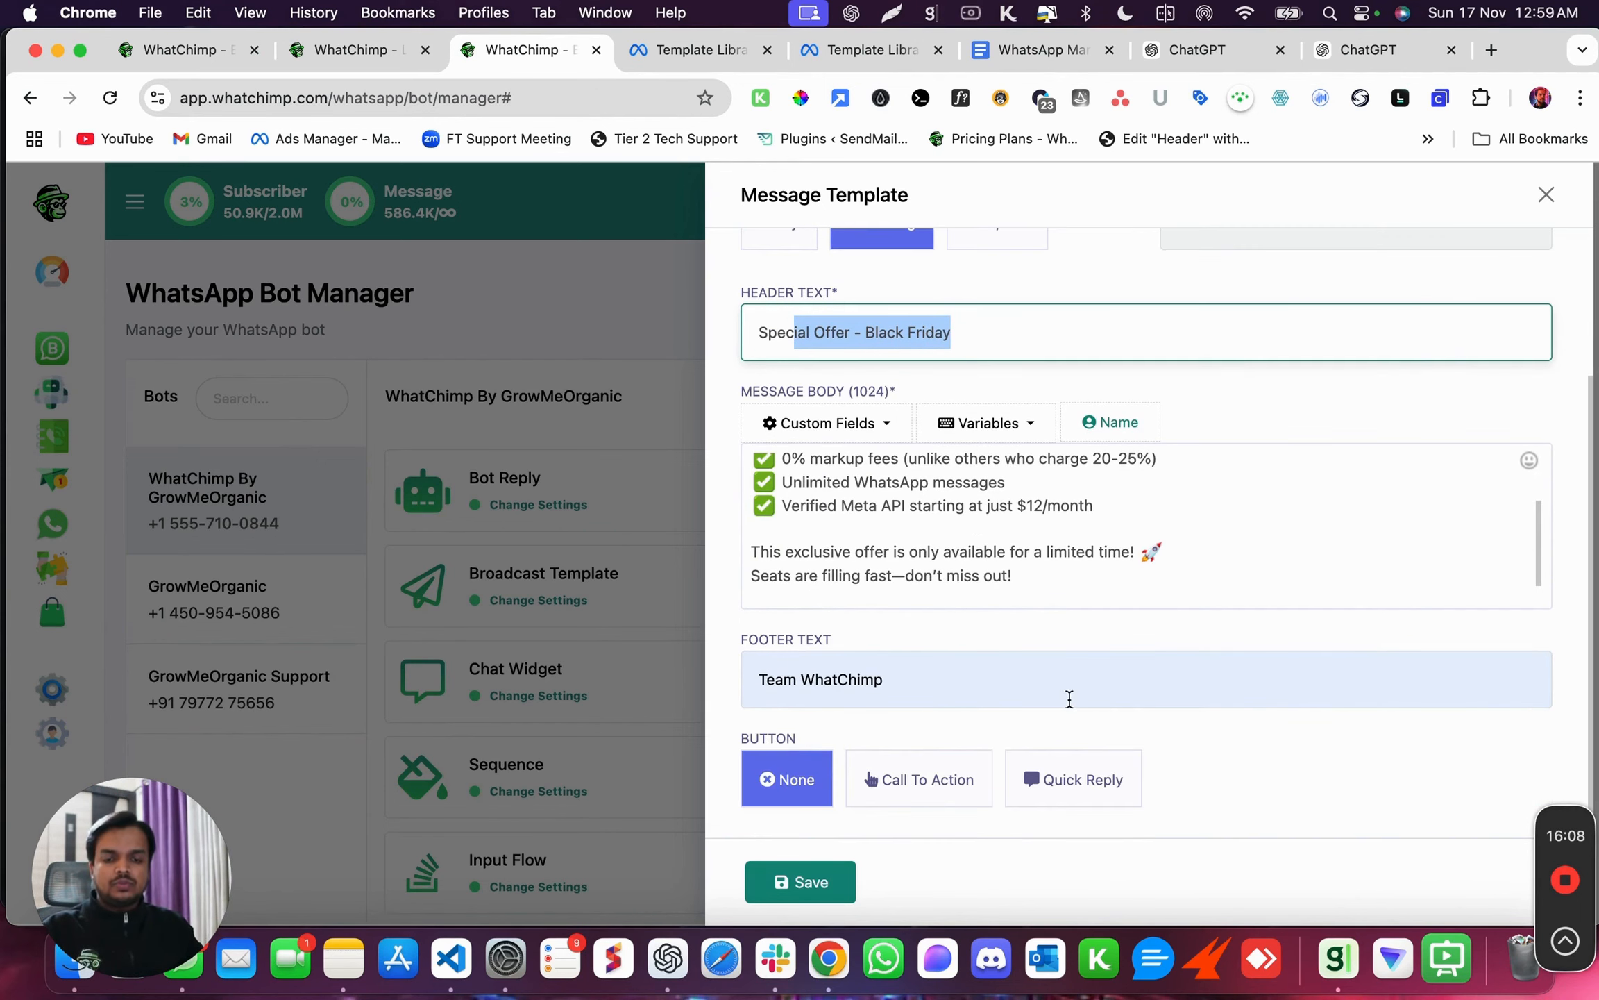
left_click(946, 789)
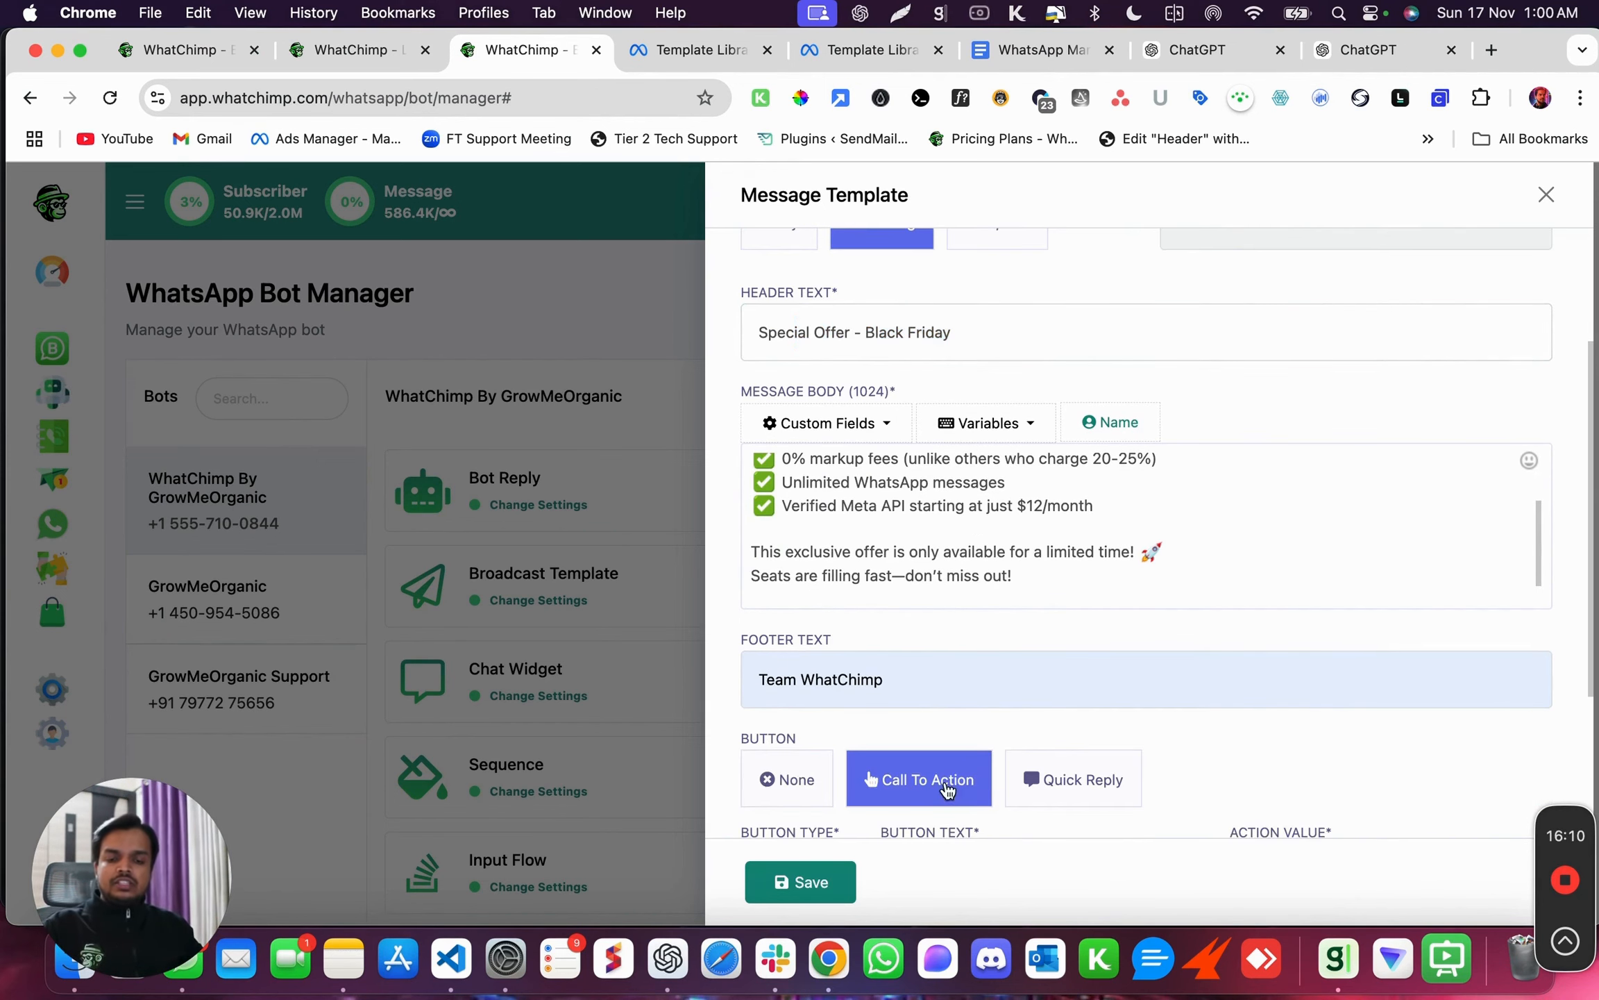
scroll(1071, 643, "down", 3)
left_click(796, 644)
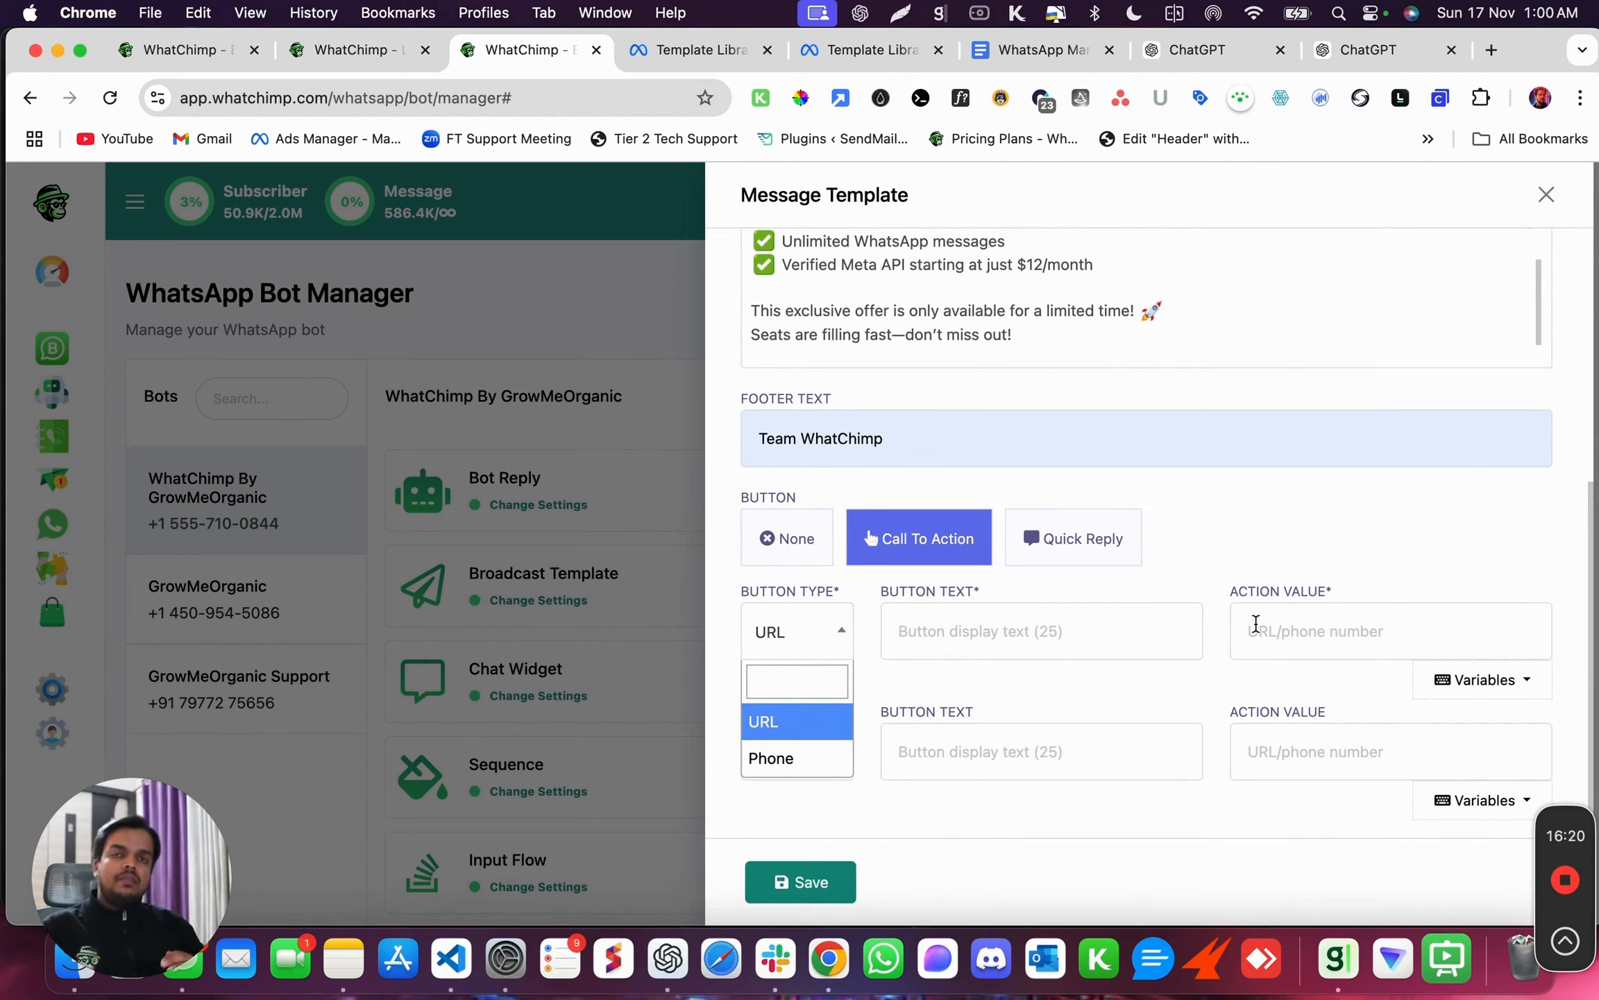
Set the first button's display text to Book Demo.
left_click(1094, 653)
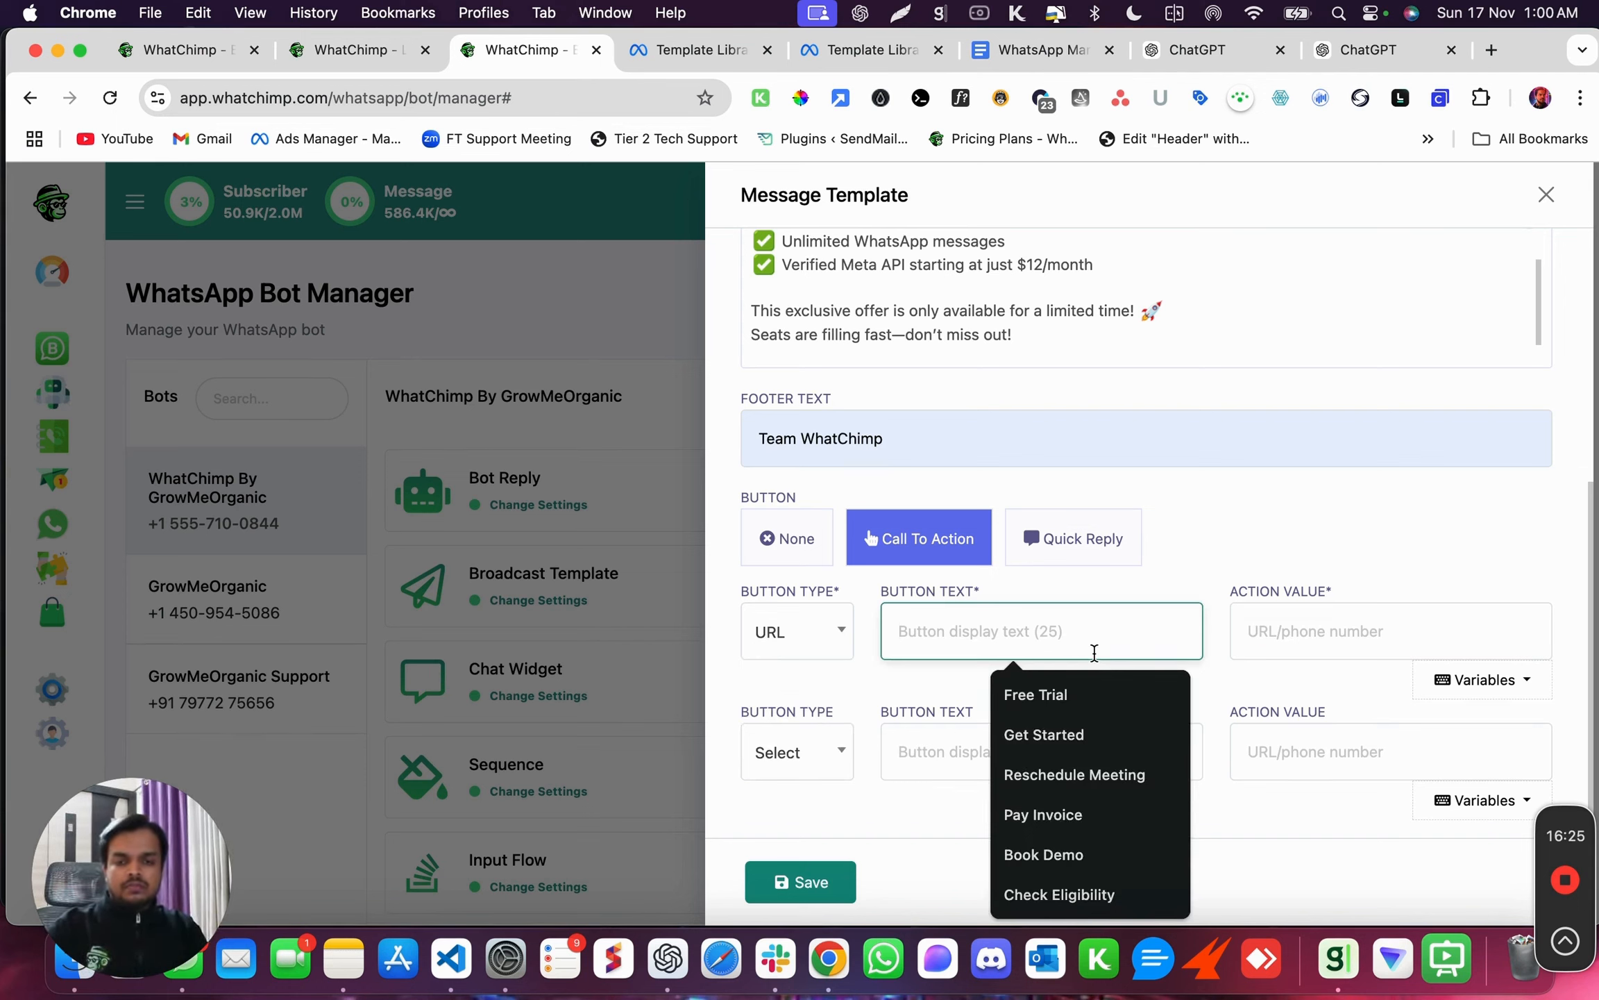
scroll(1087, 583, "up", 5)
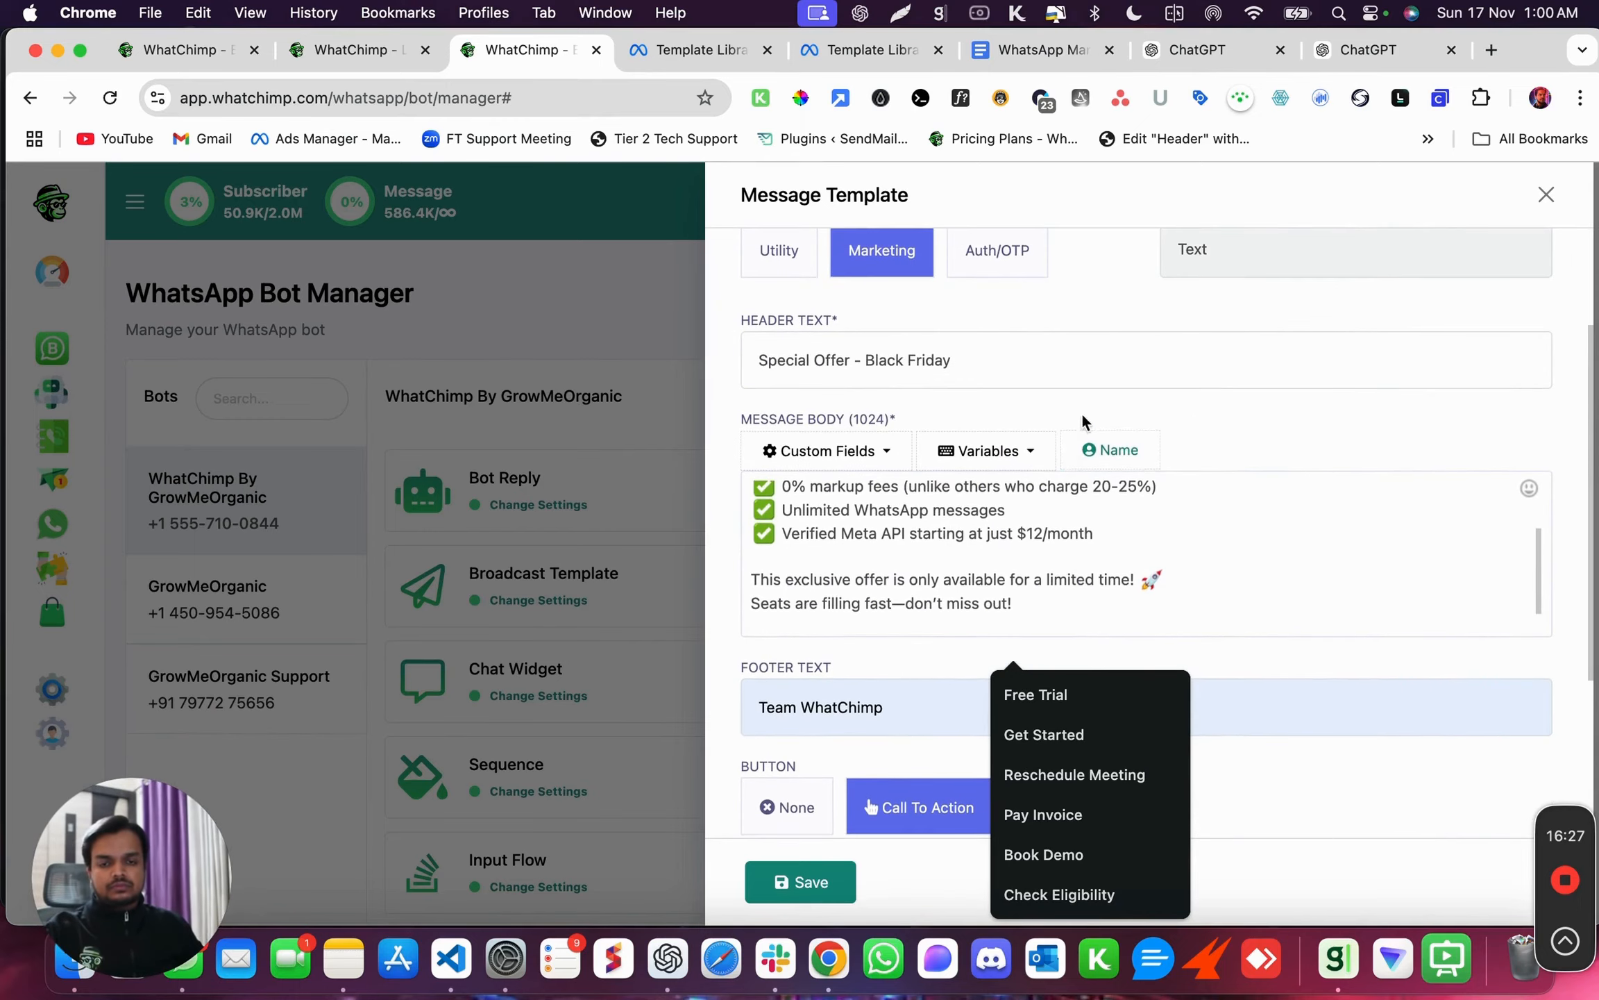
scroll(1082, 581, "up", 2)
scroll(1084, 580, "down", 2)
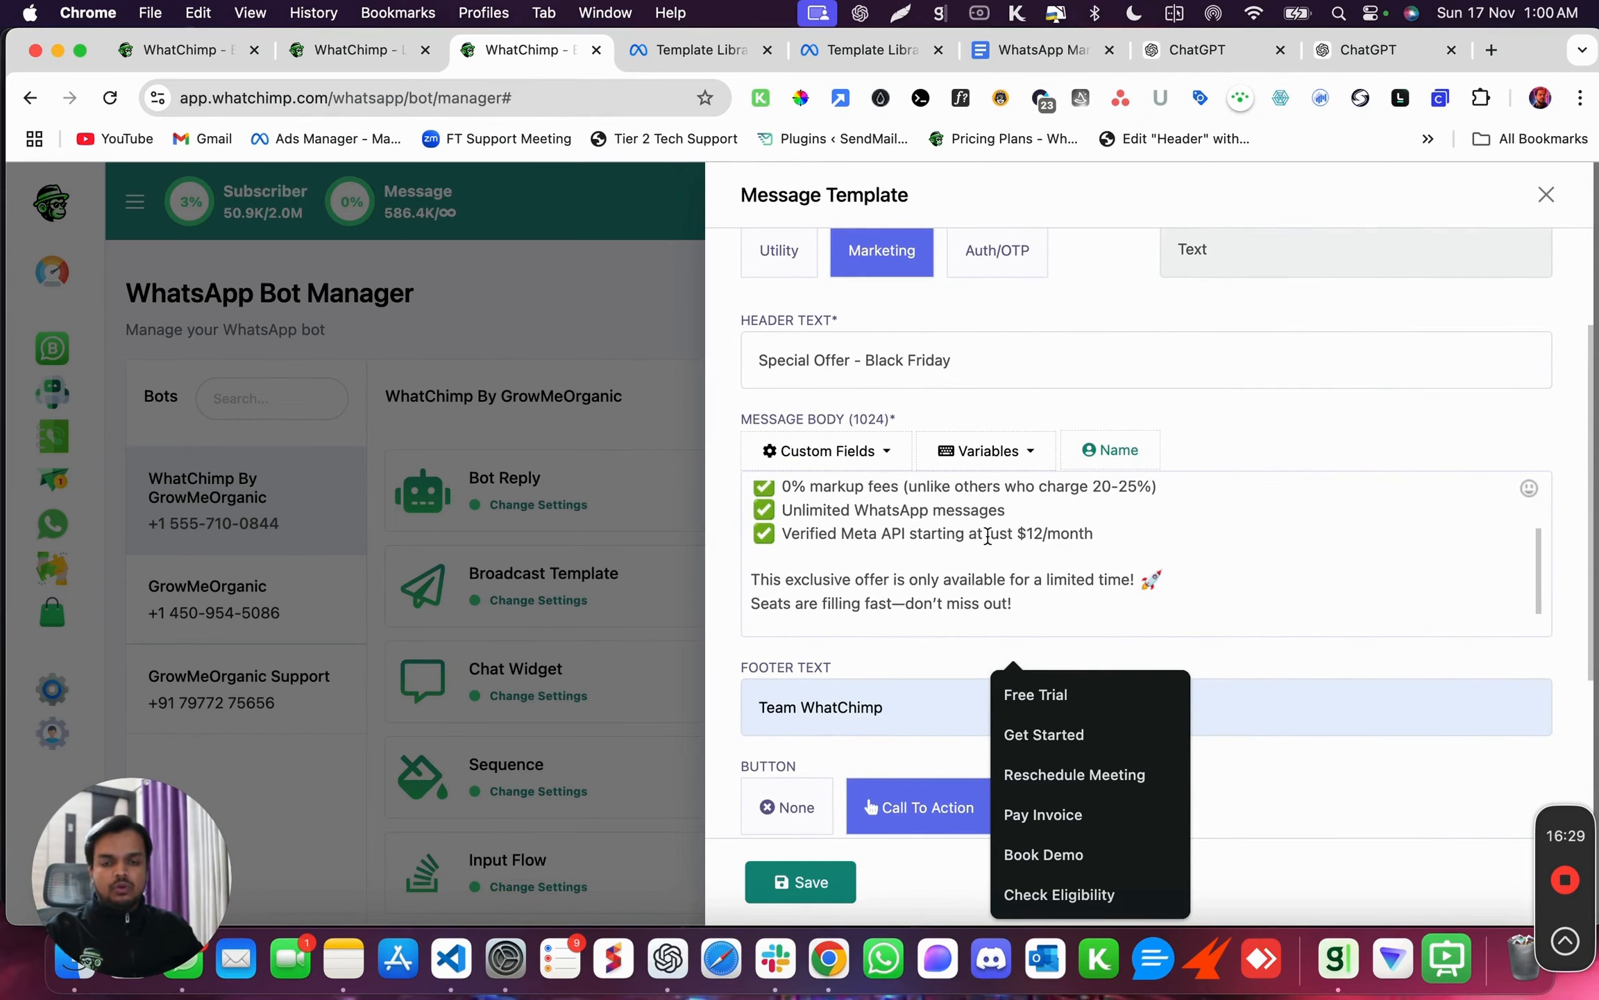
left_click(1321, 757)
scroll(1180, 715, "down", 4)
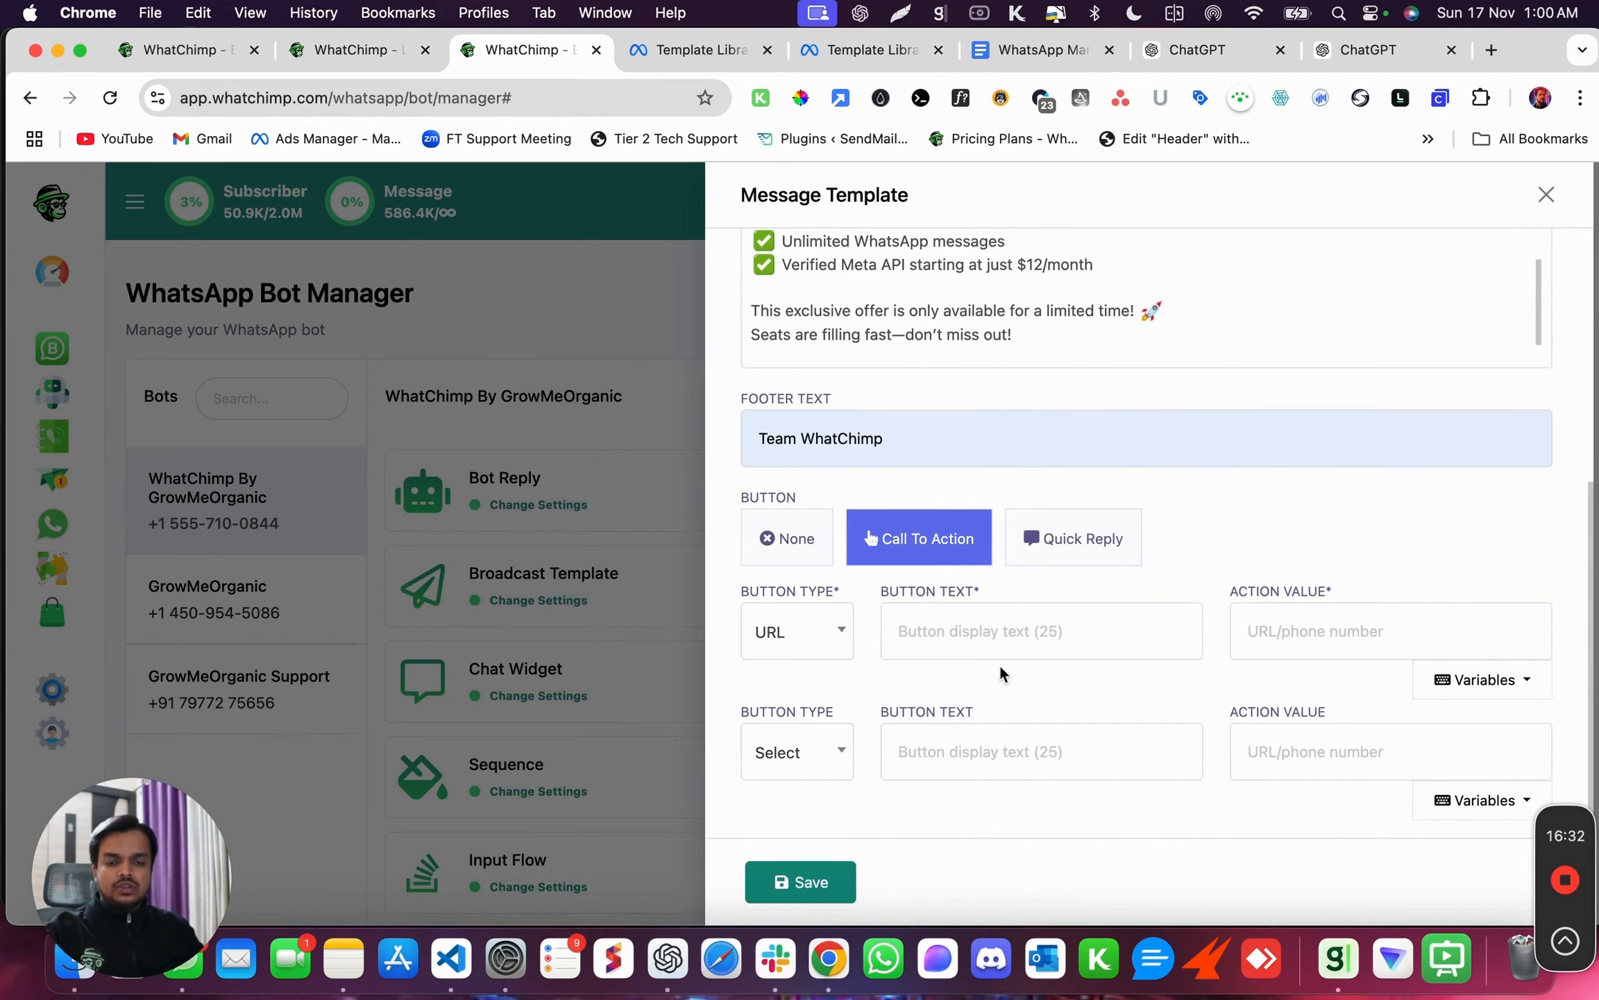
left_click(995, 629)
type("Book Demo")
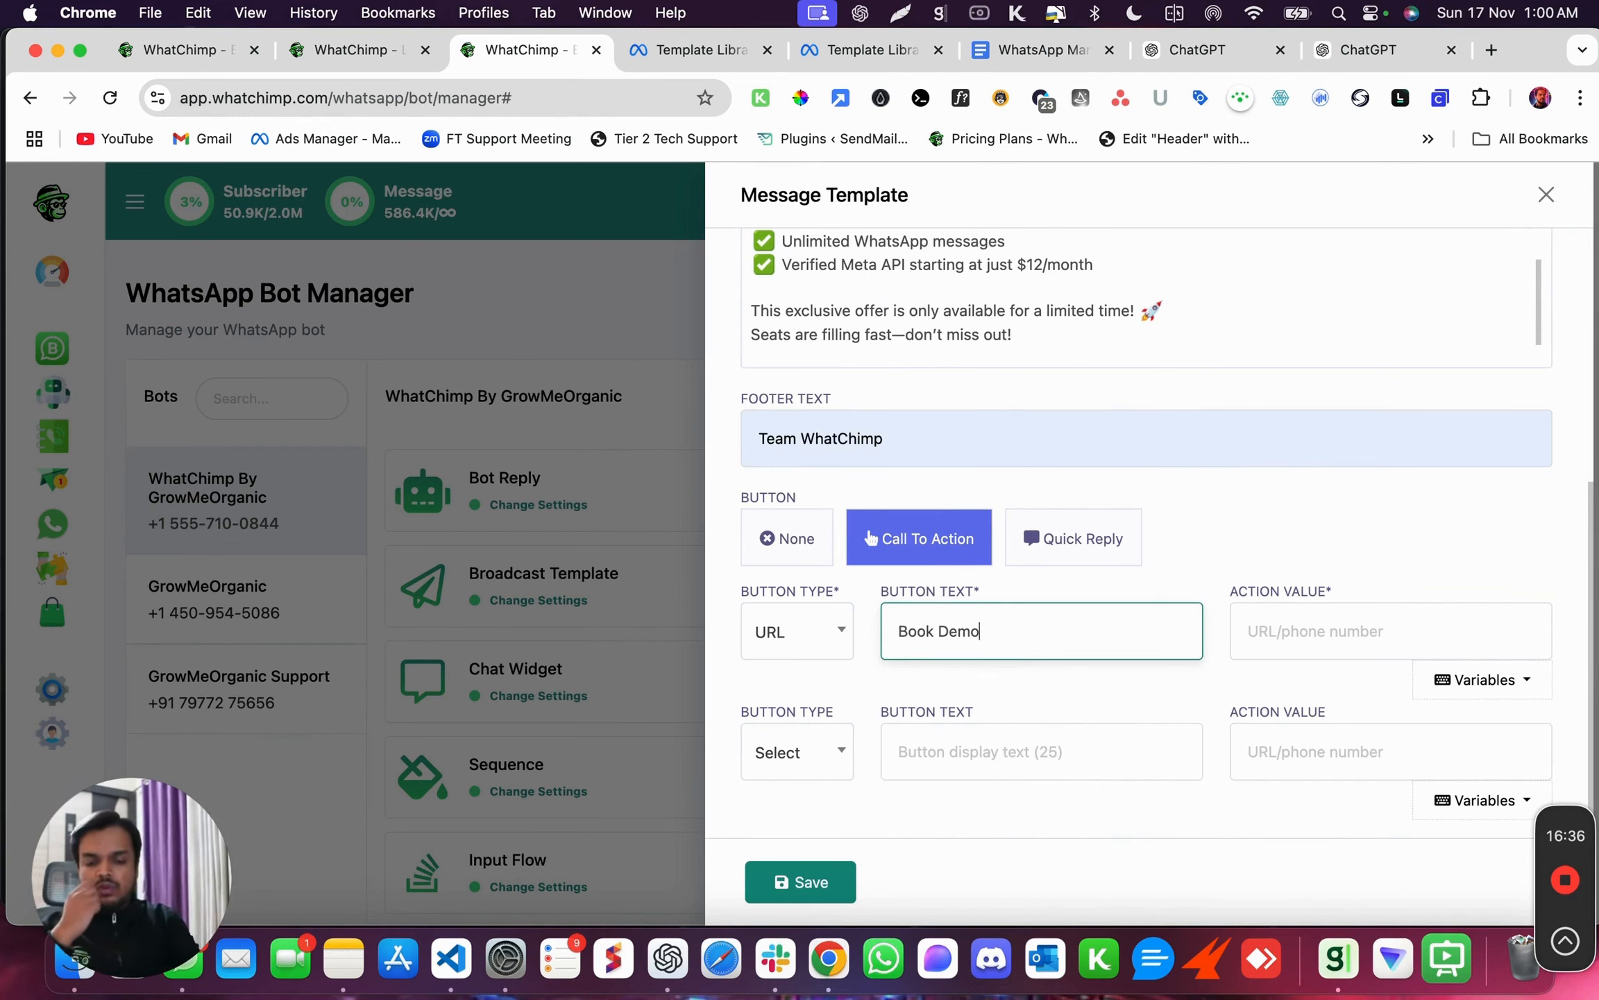
key("Tab")
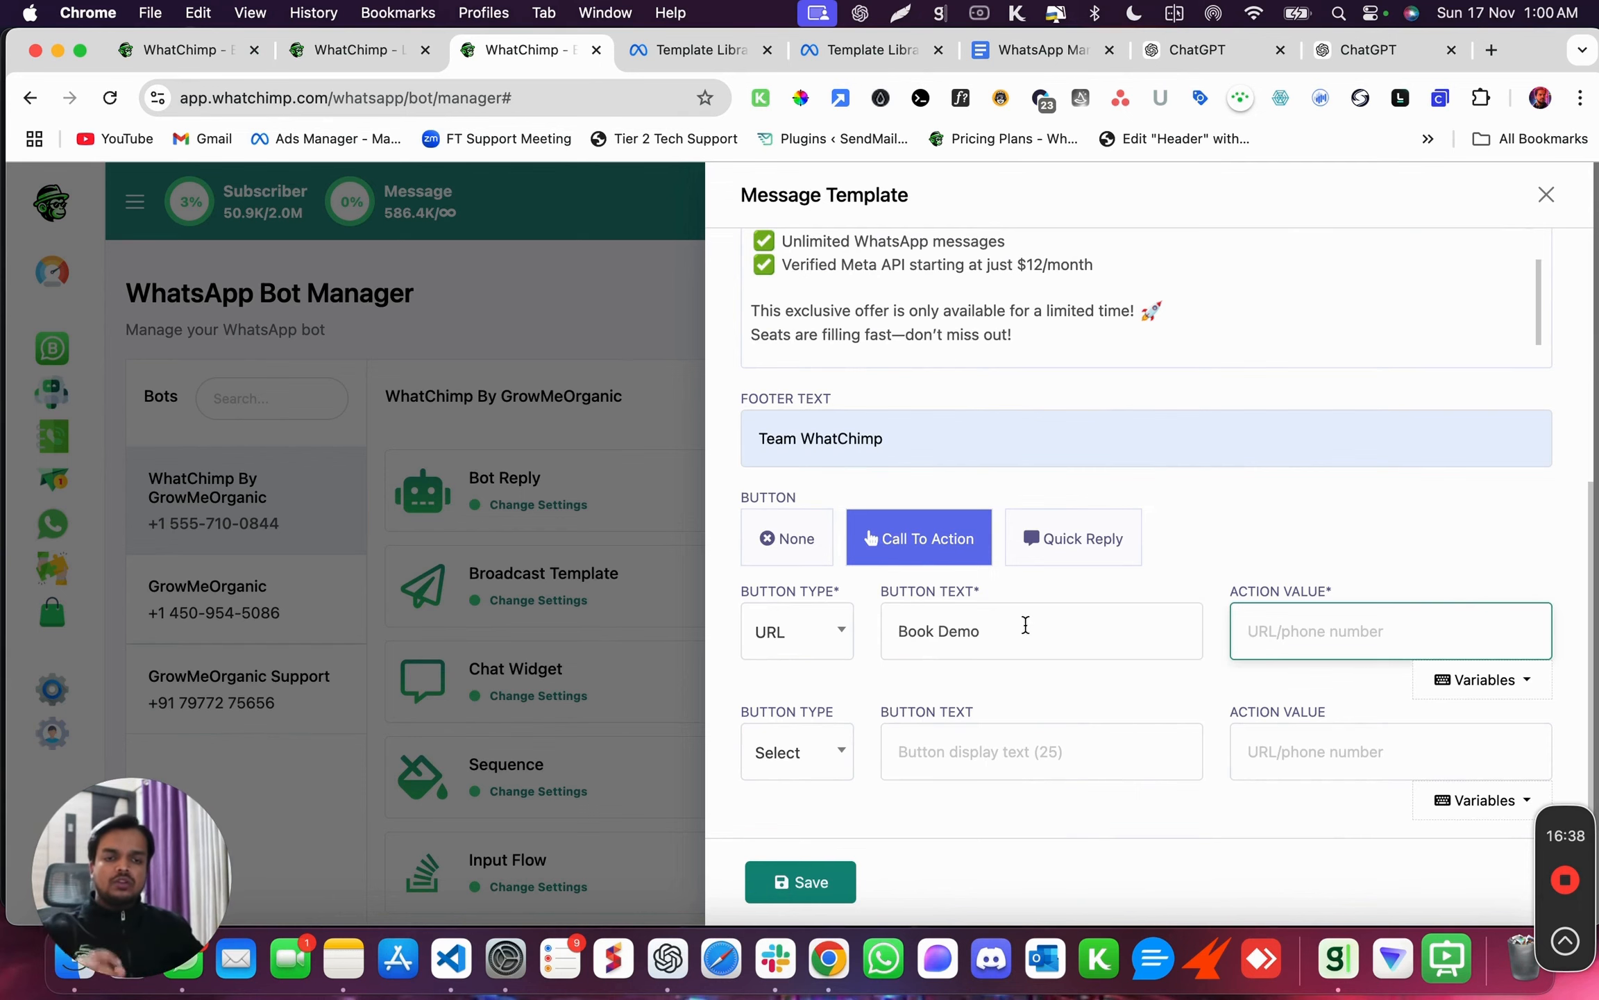
left_click(1492, 51)
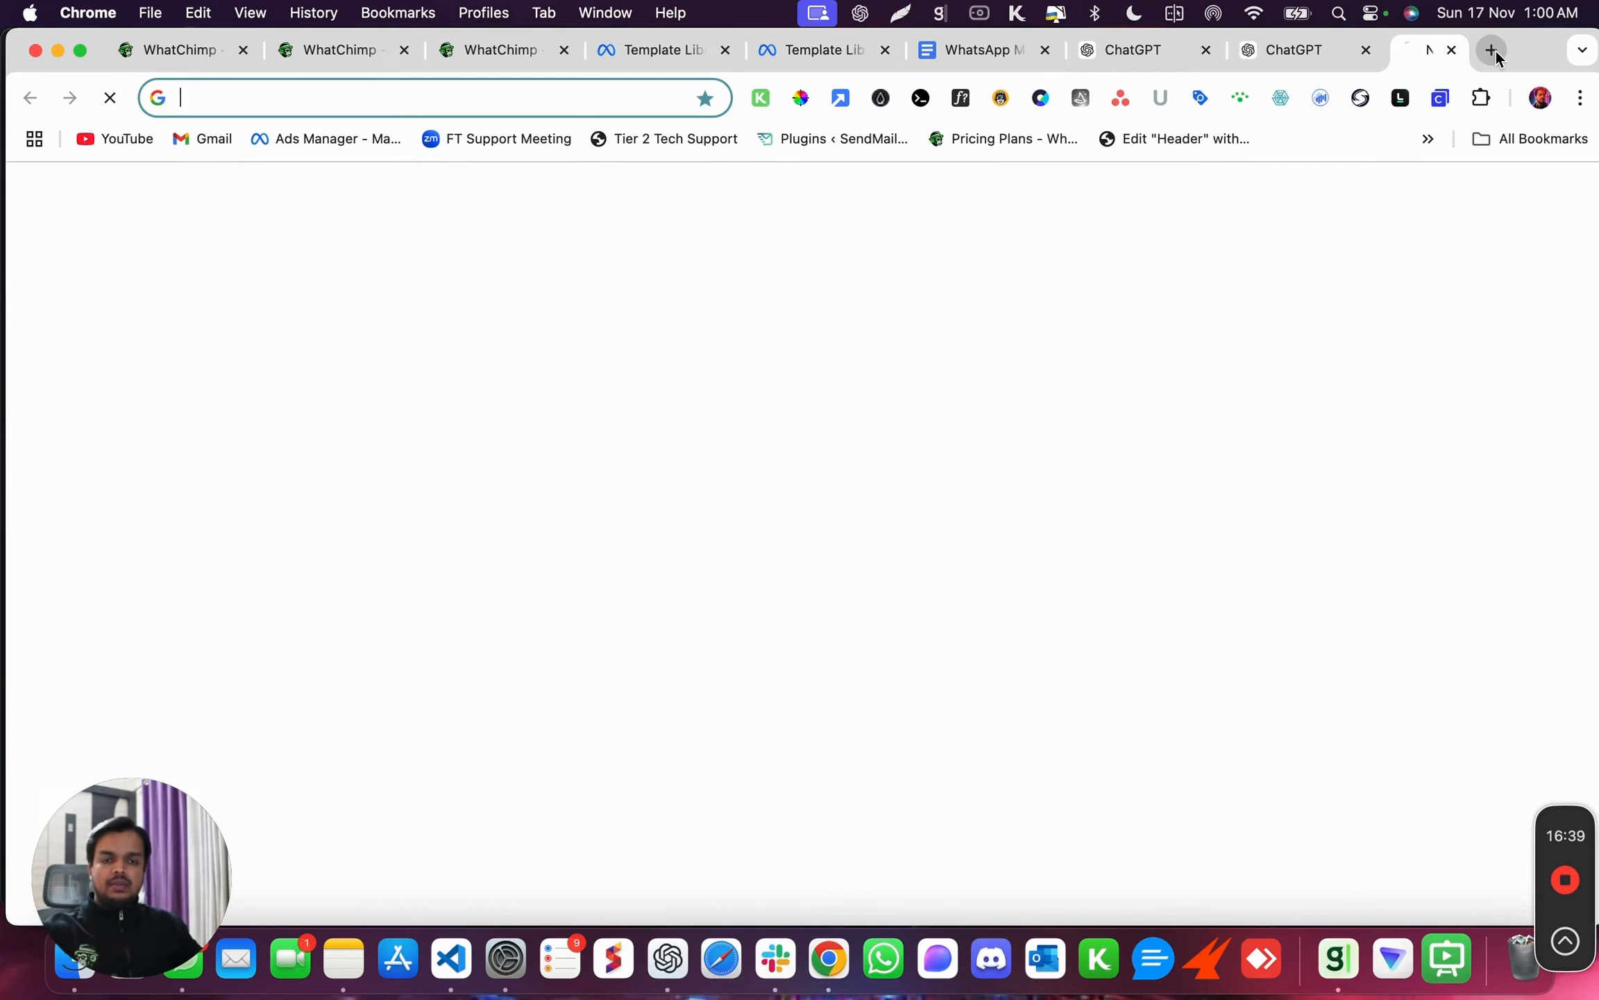
type("whatchimp.com/")
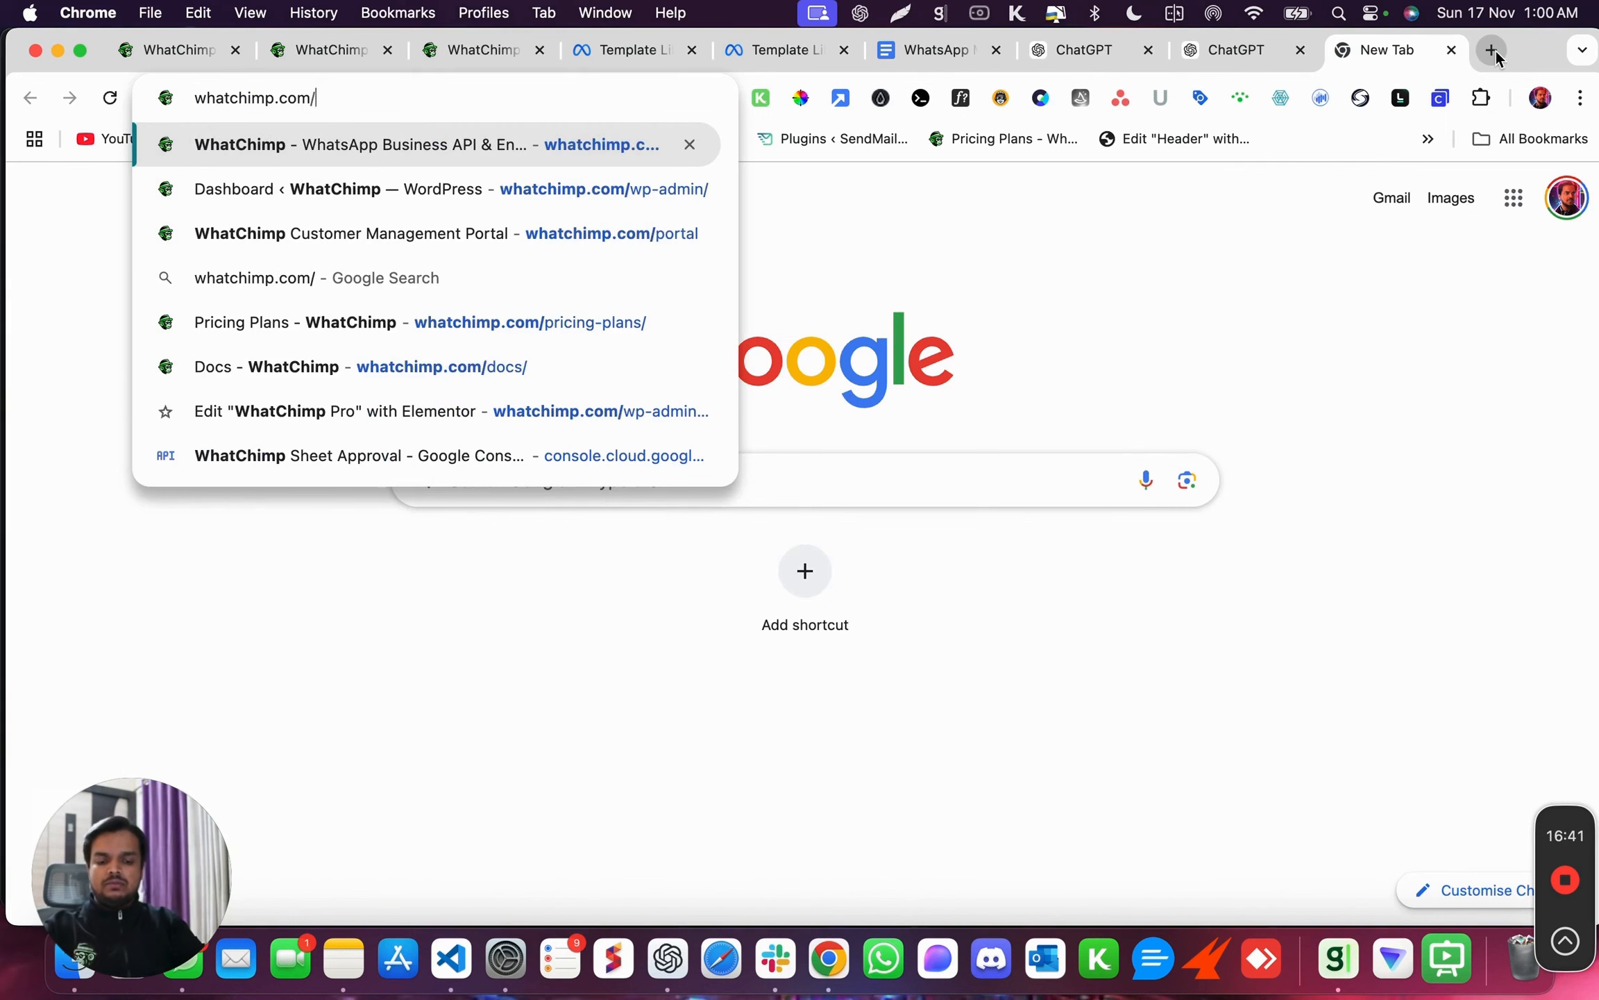
type("w")
key("BackSpace")
key("BackSpace")
type("book-demo/")
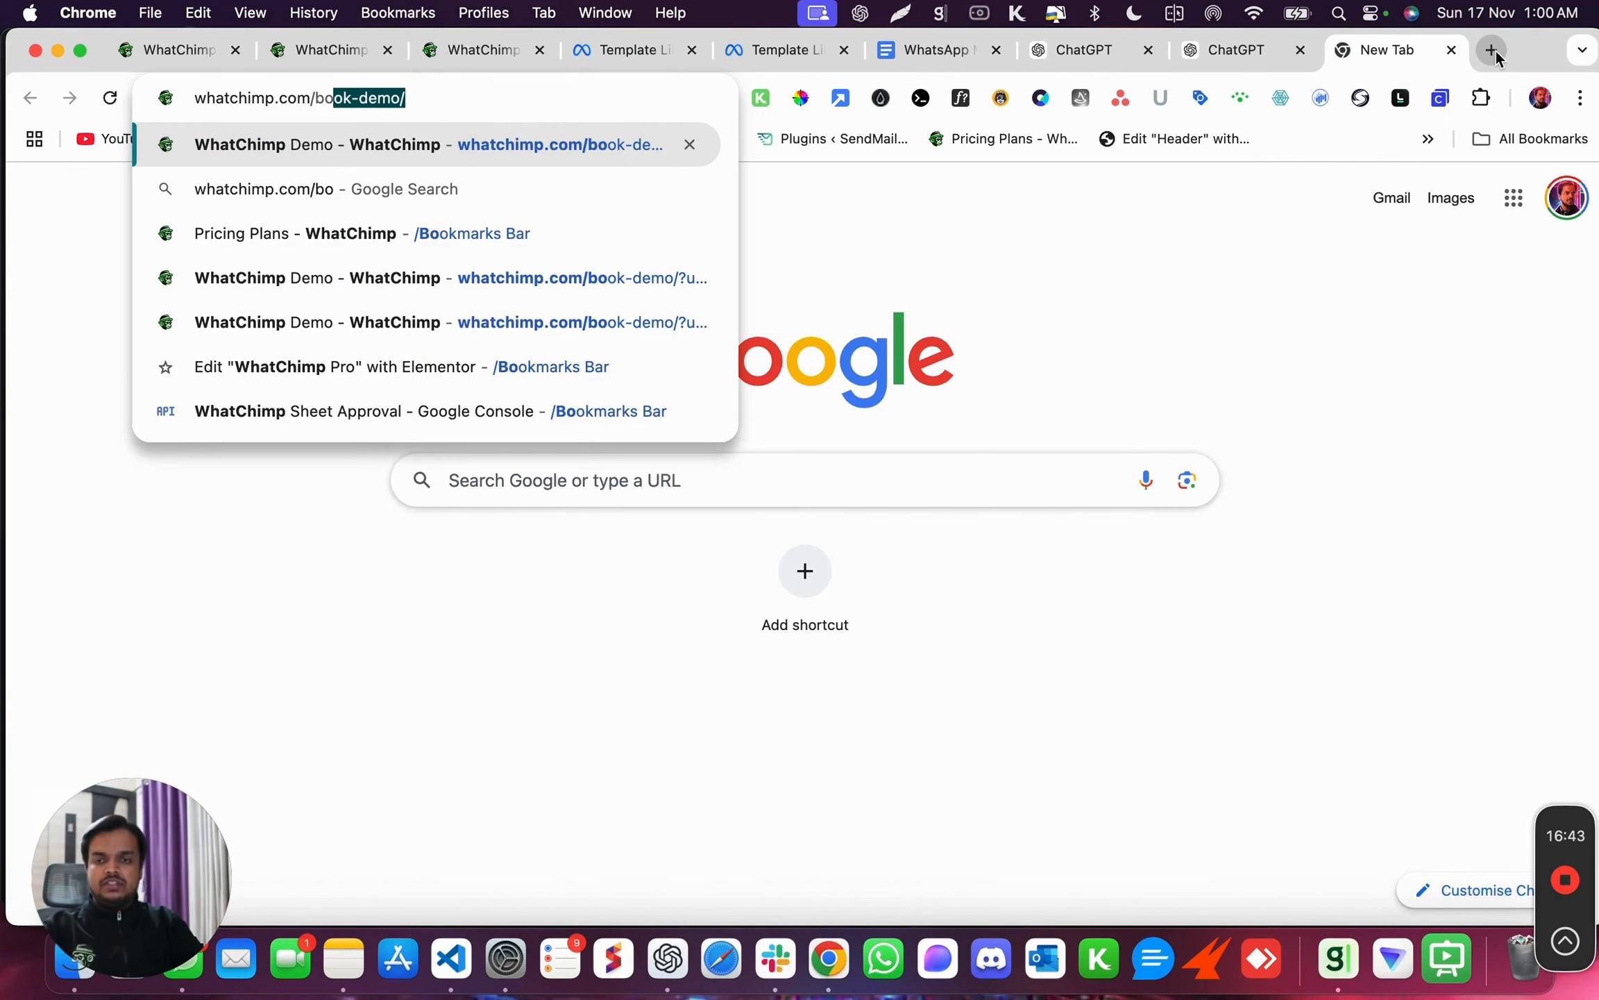
key("super+a")
key("super+c")
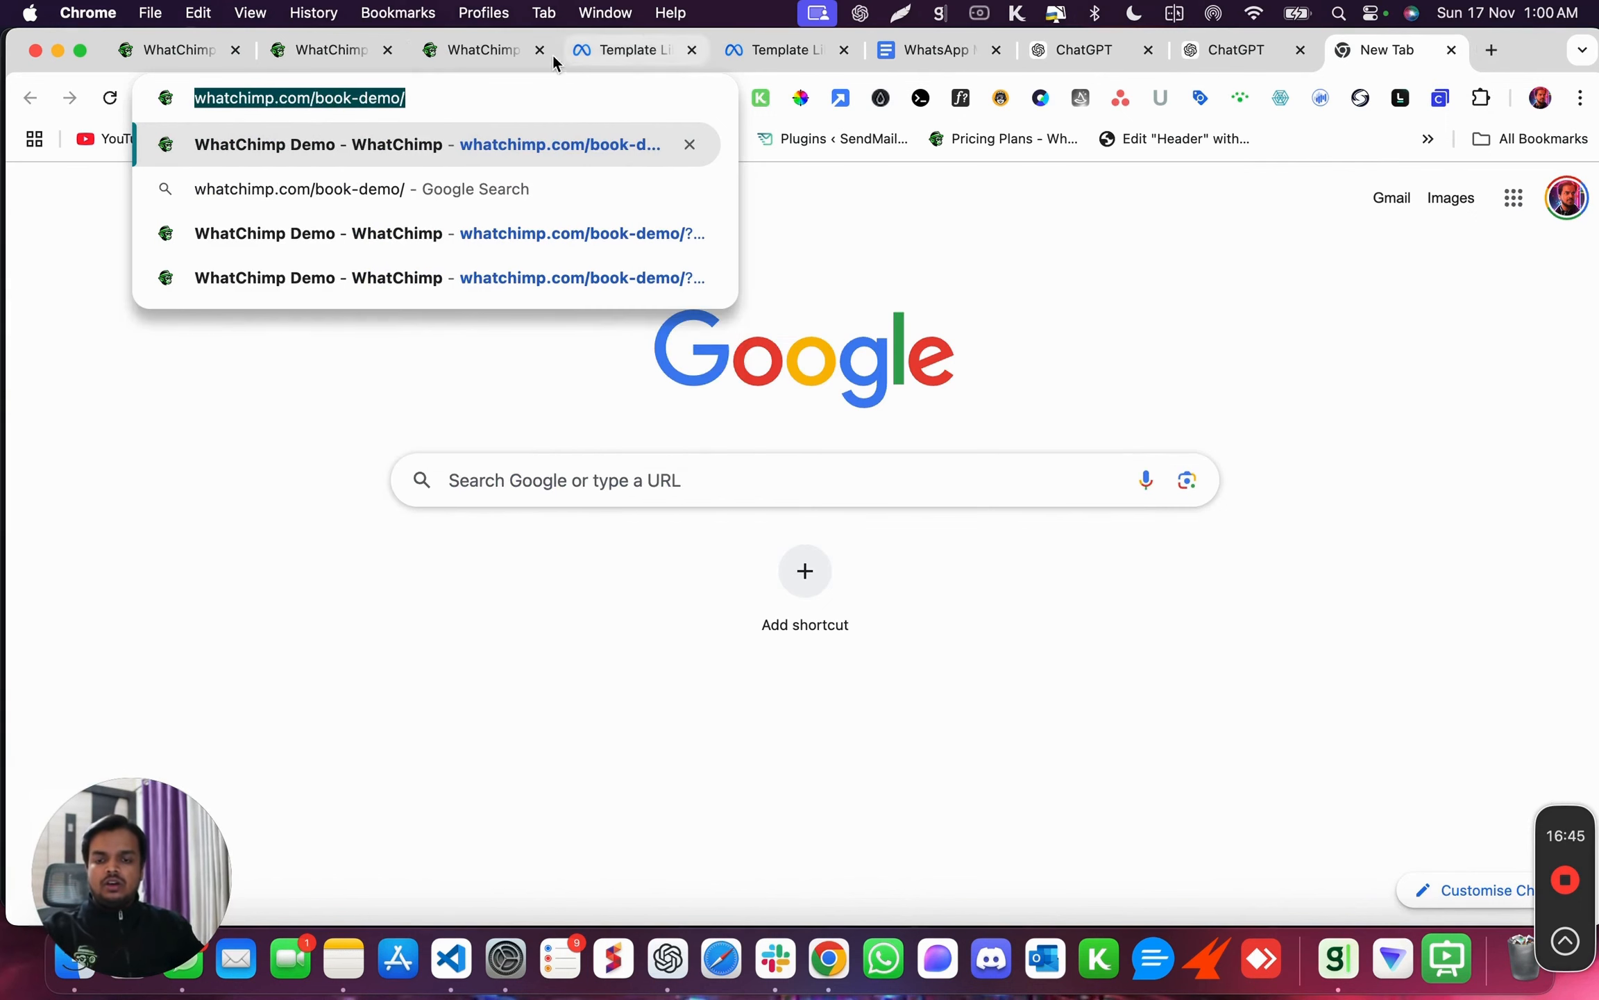
left_click(486, 51)
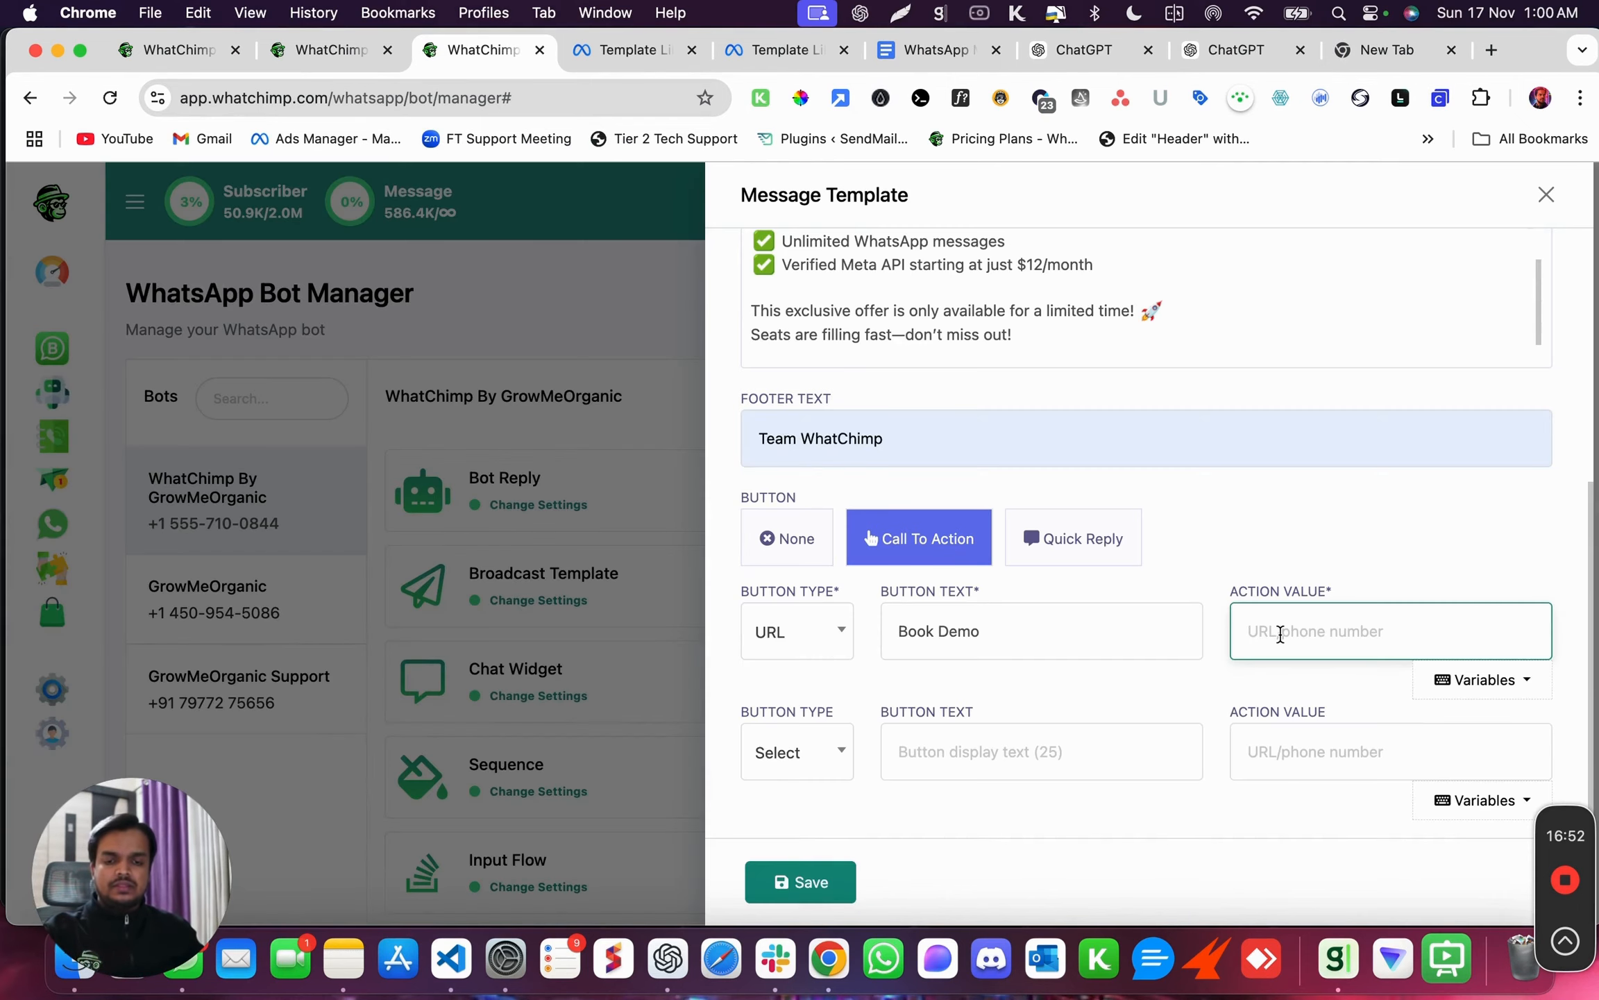
left_click(1280, 633)
key("super+v")
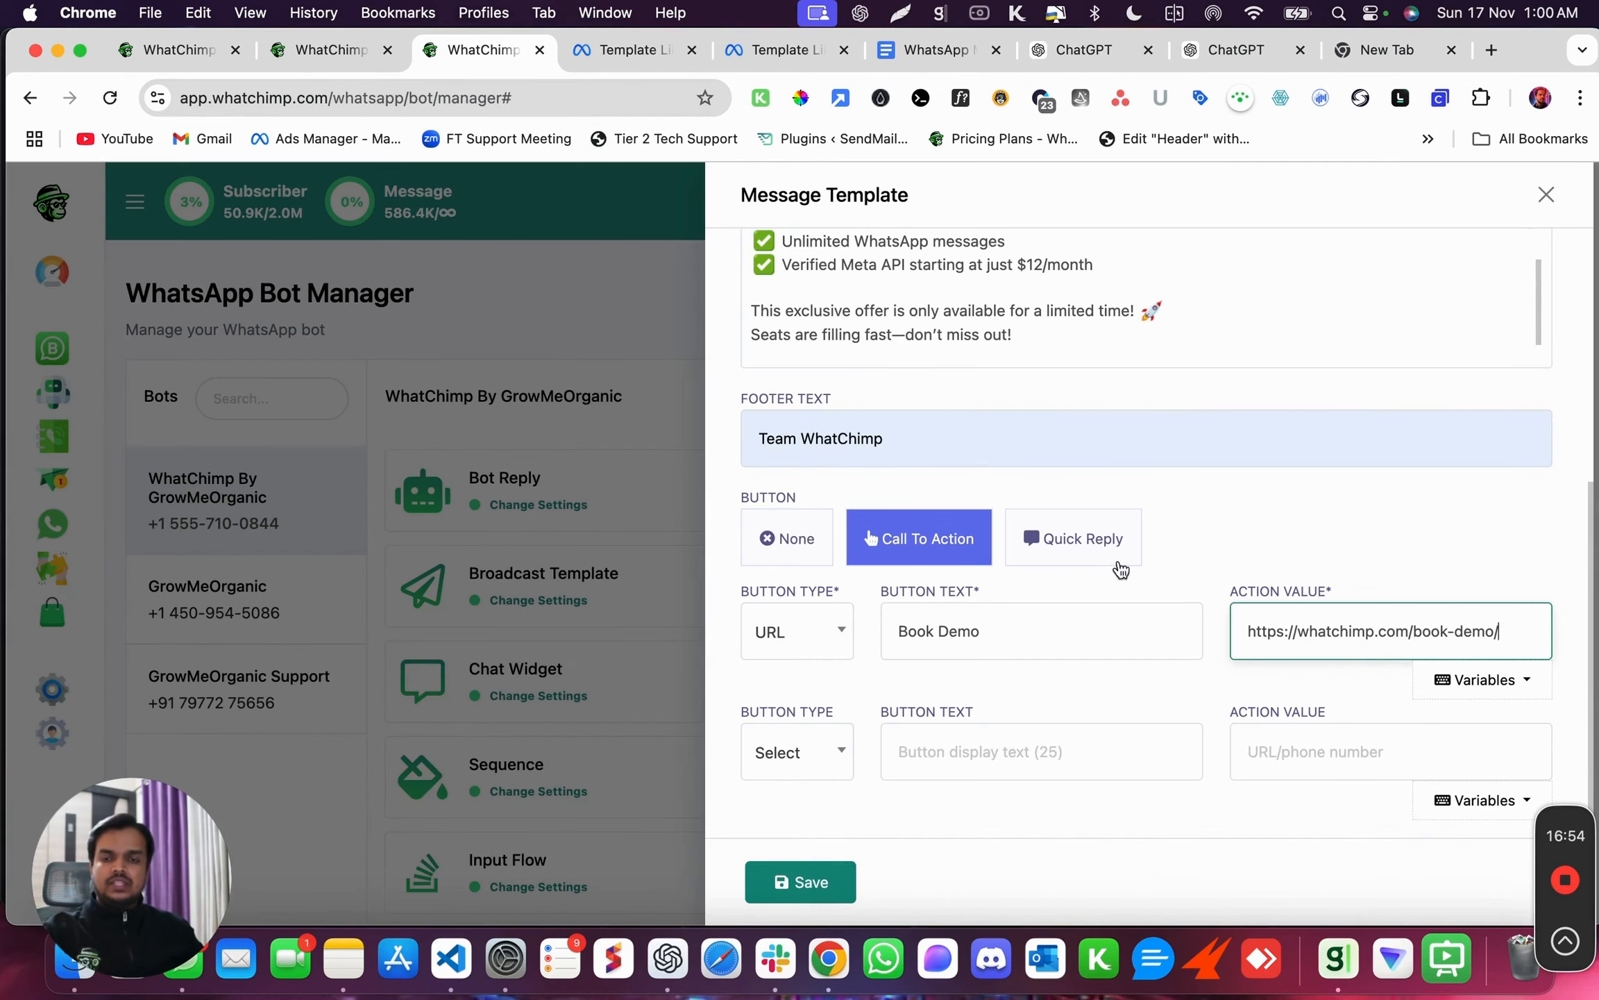
Try adding a second call-to-action button of type Phone with the text Call Us, and clear its type and text again.
left_click(806, 756)
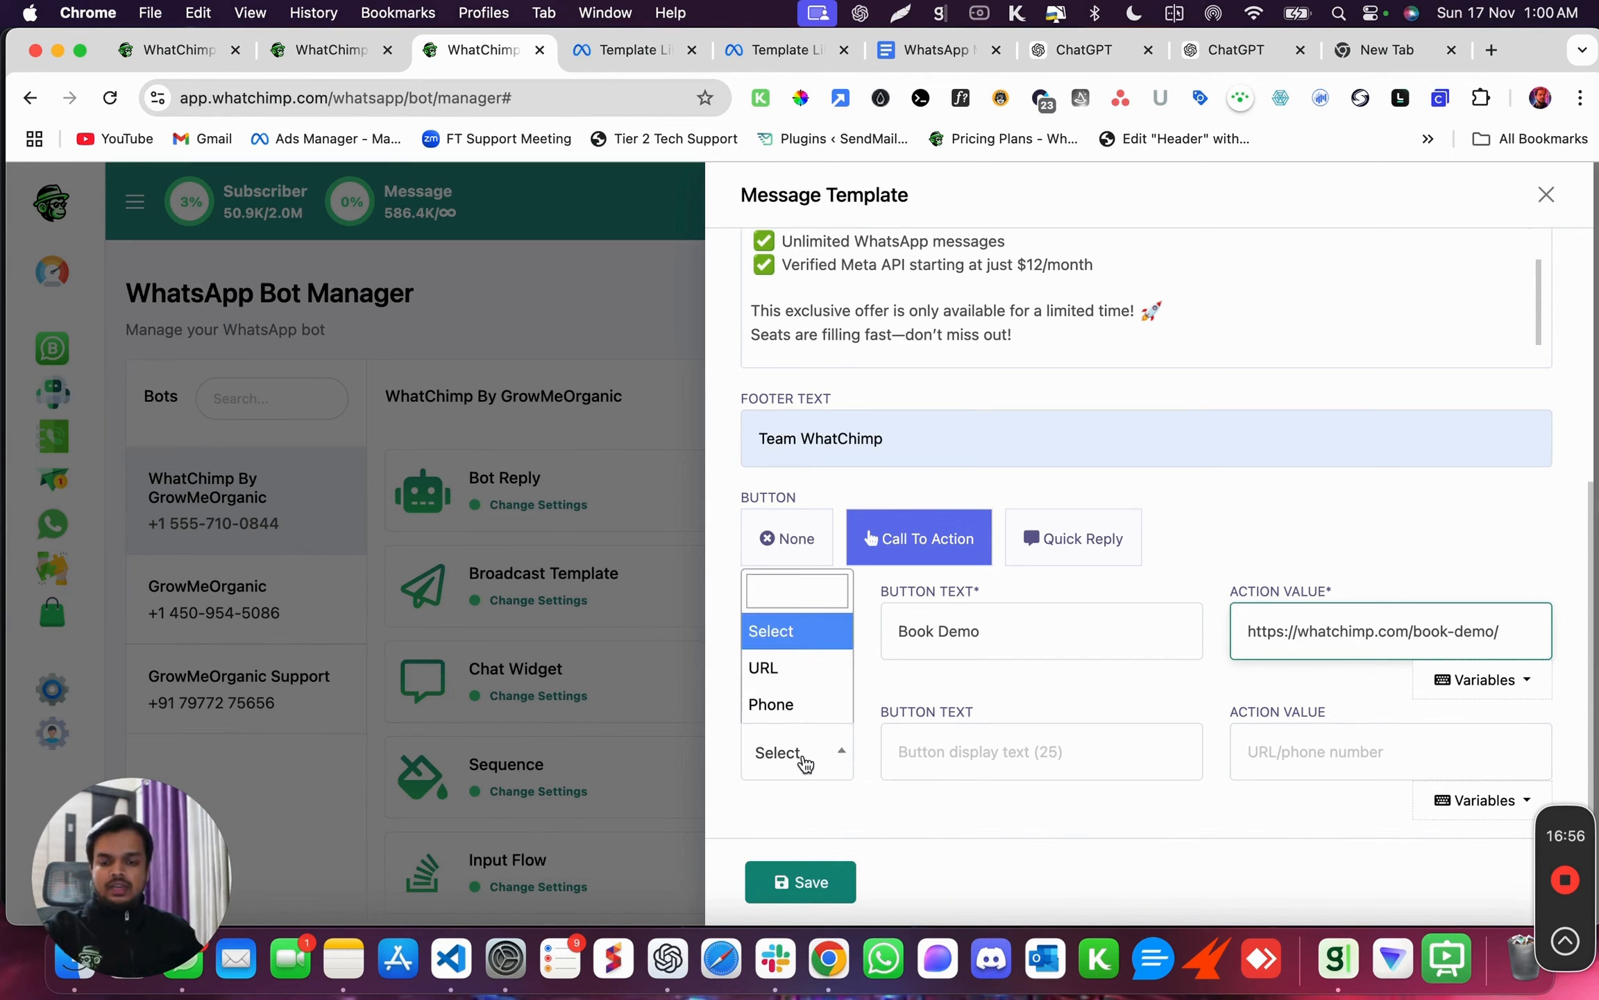
left_click(820, 704)
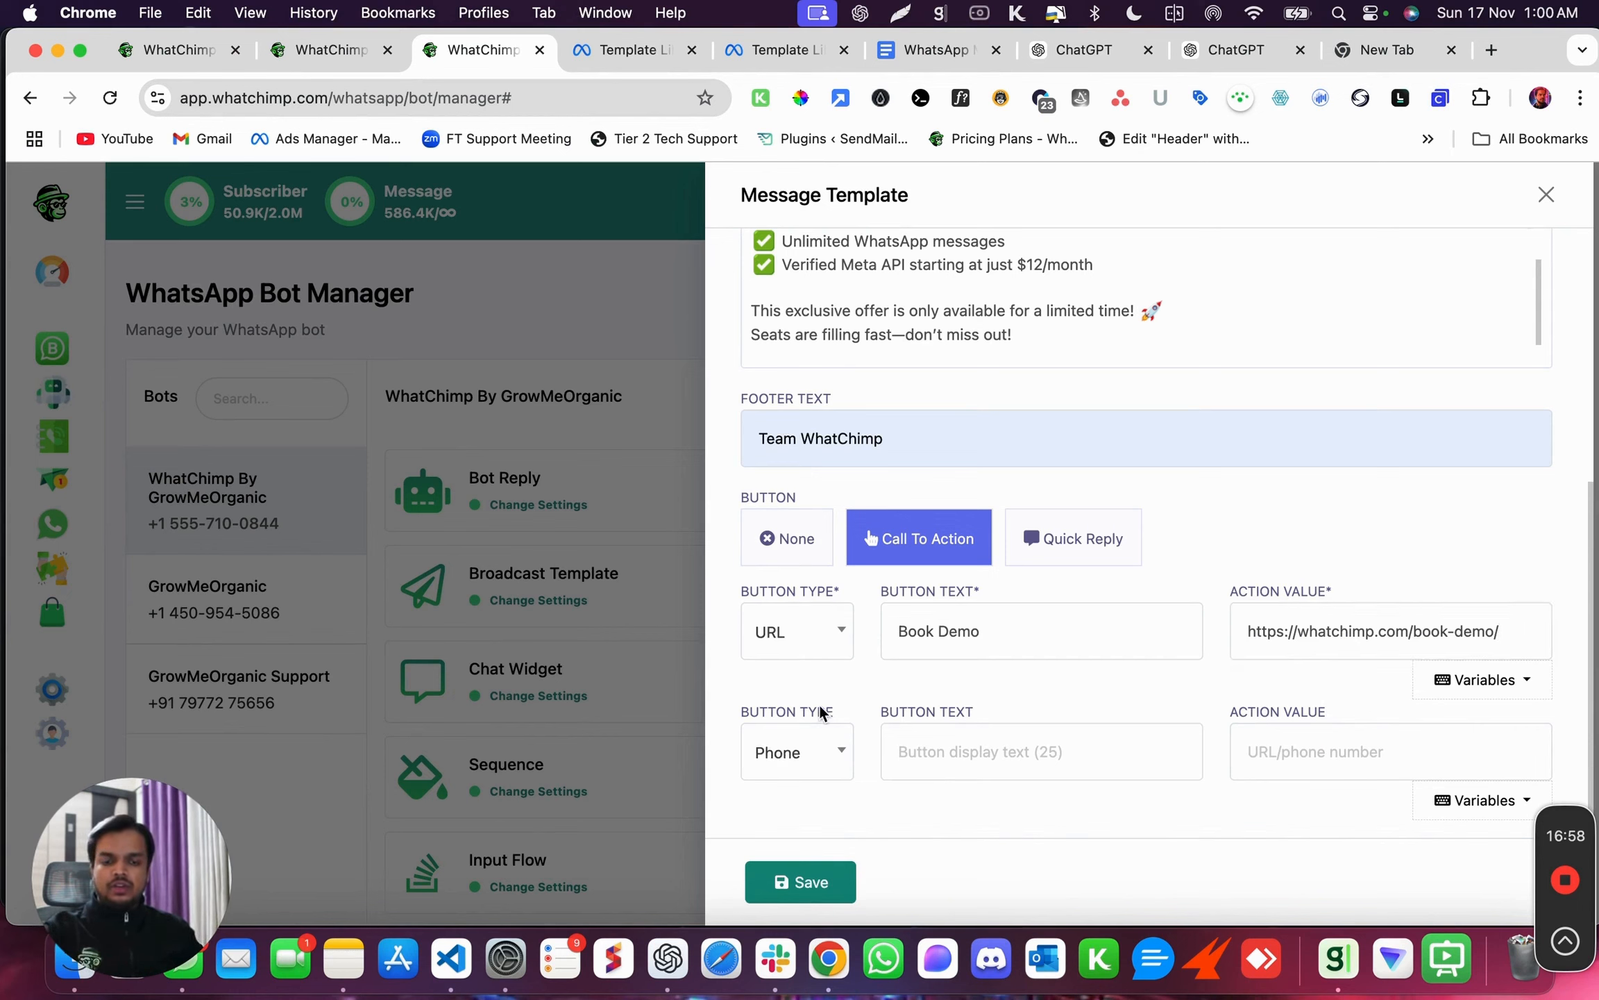
left_click(951, 737)
type("Call Us")
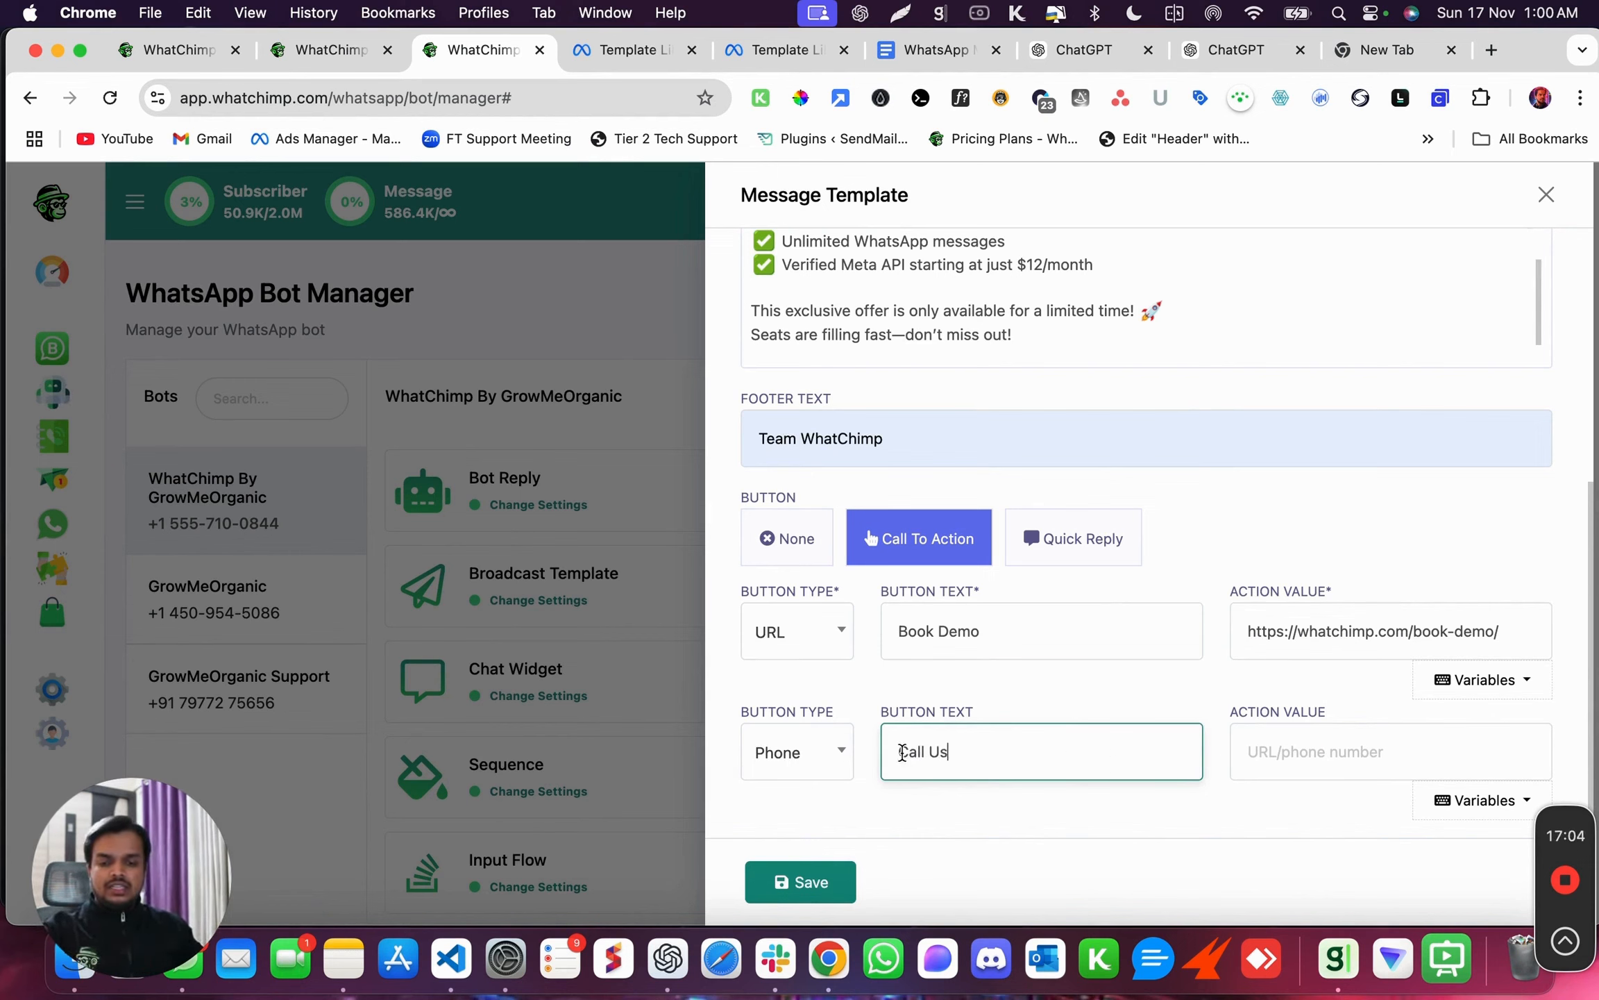
left_click(767, 772)
left_click(777, 631)
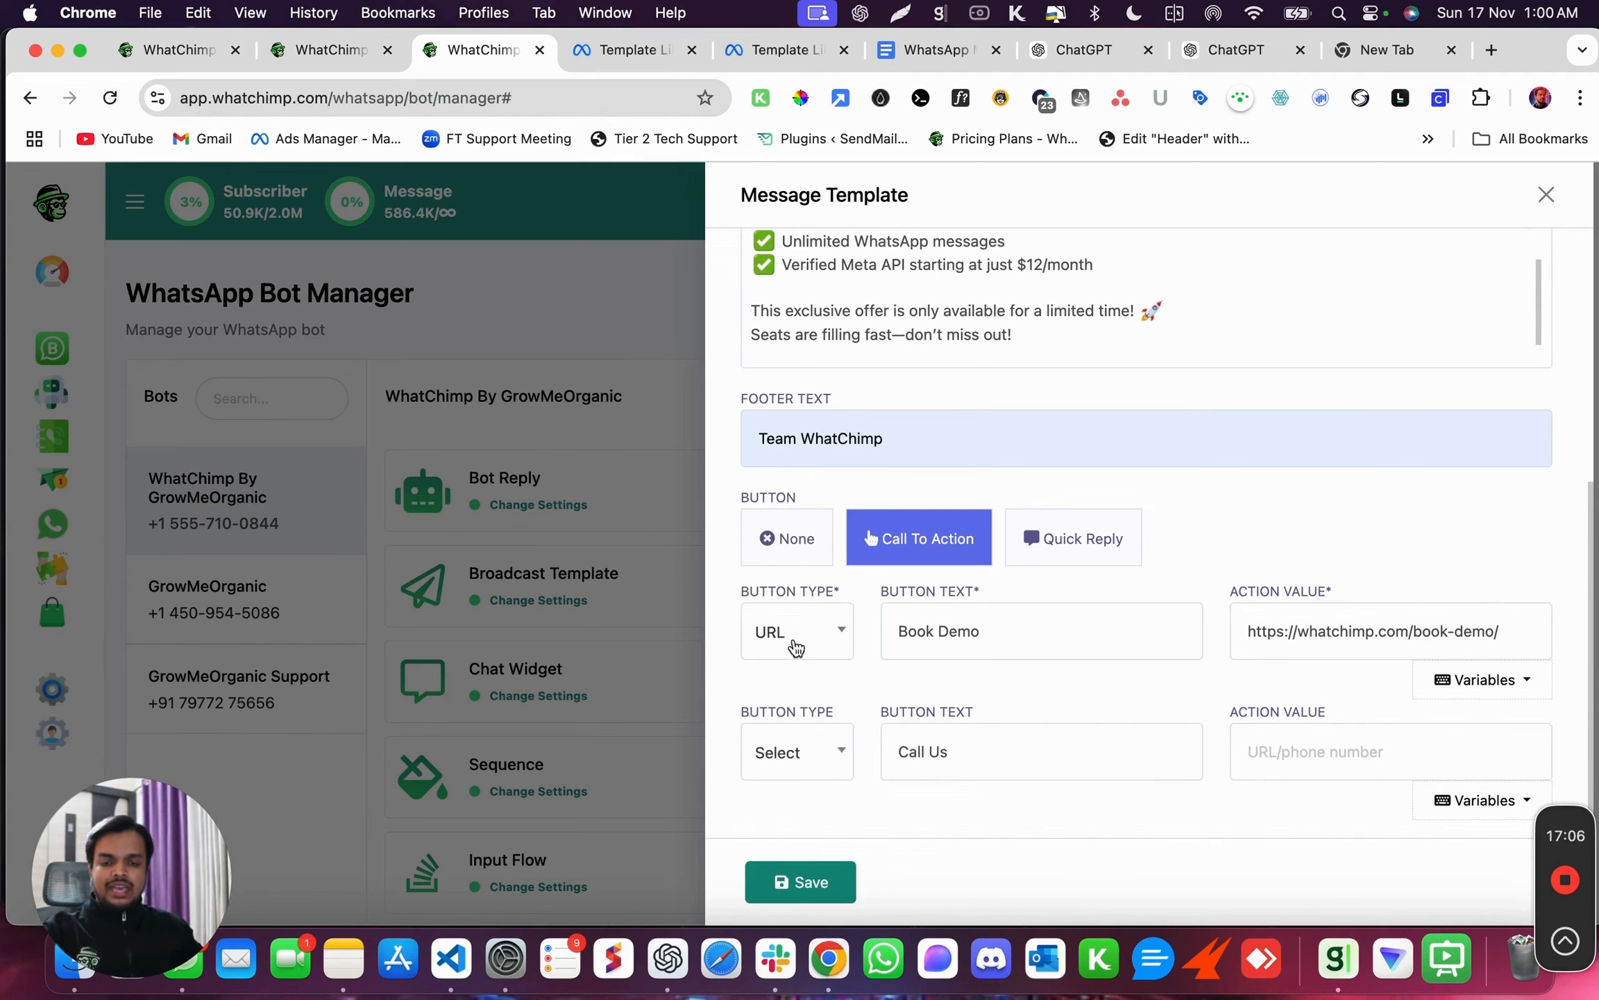
left_click(931, 750)
left_click_drag(931, 748, 886, 750)
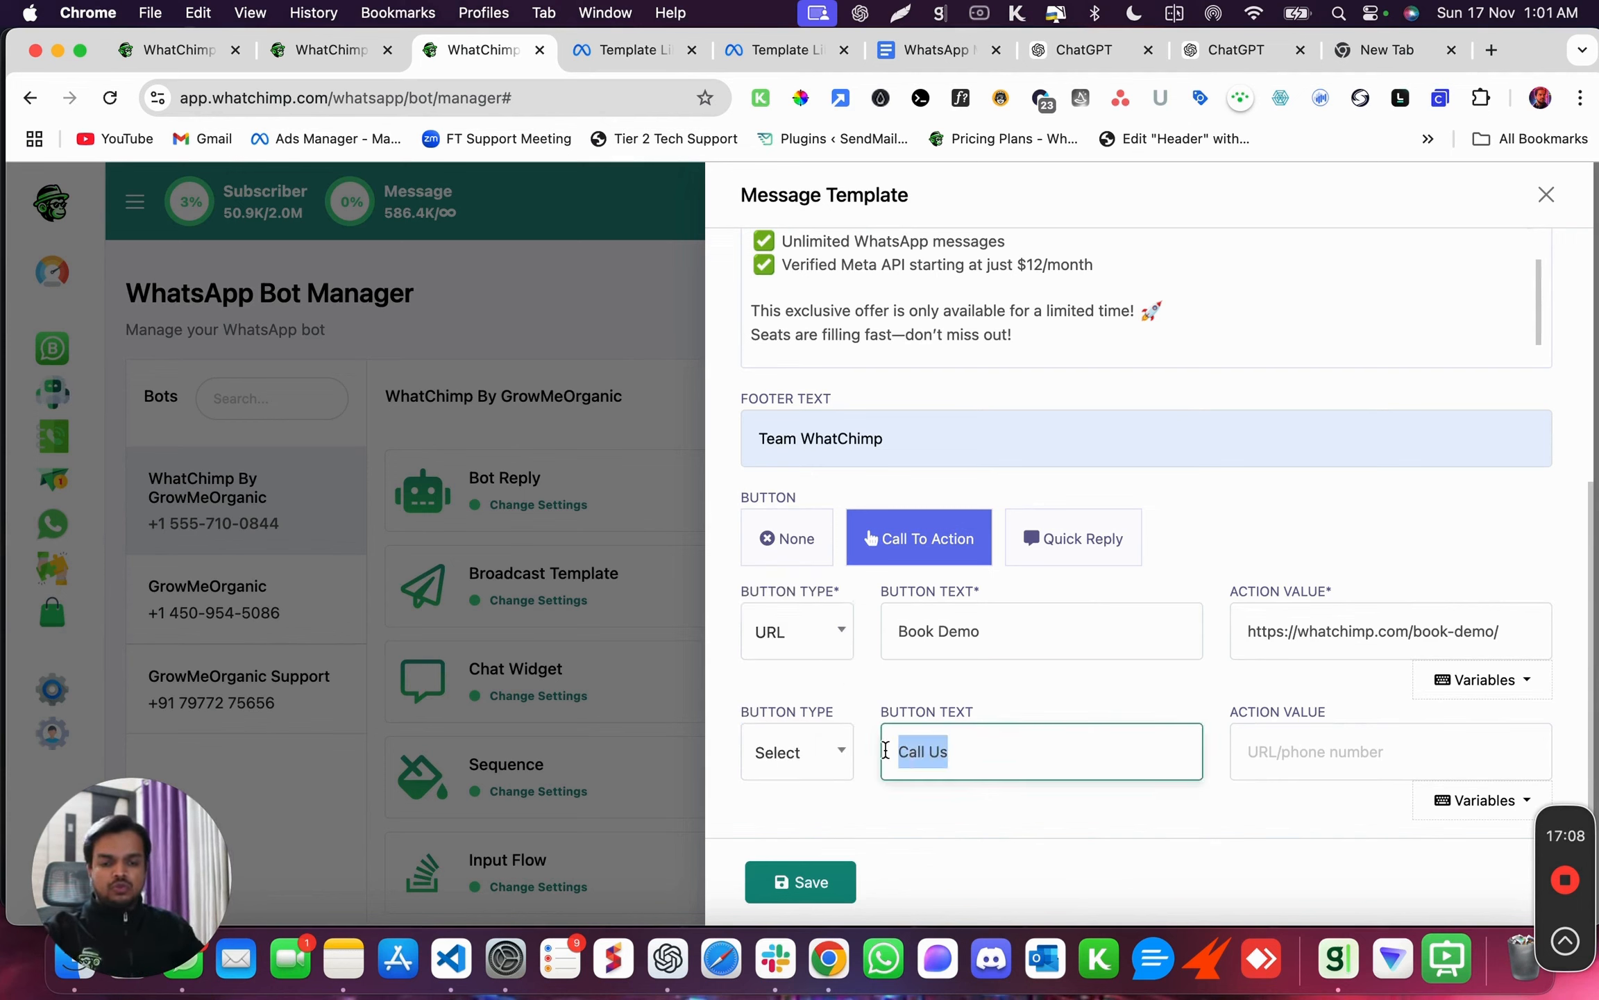
key("BackSpace")
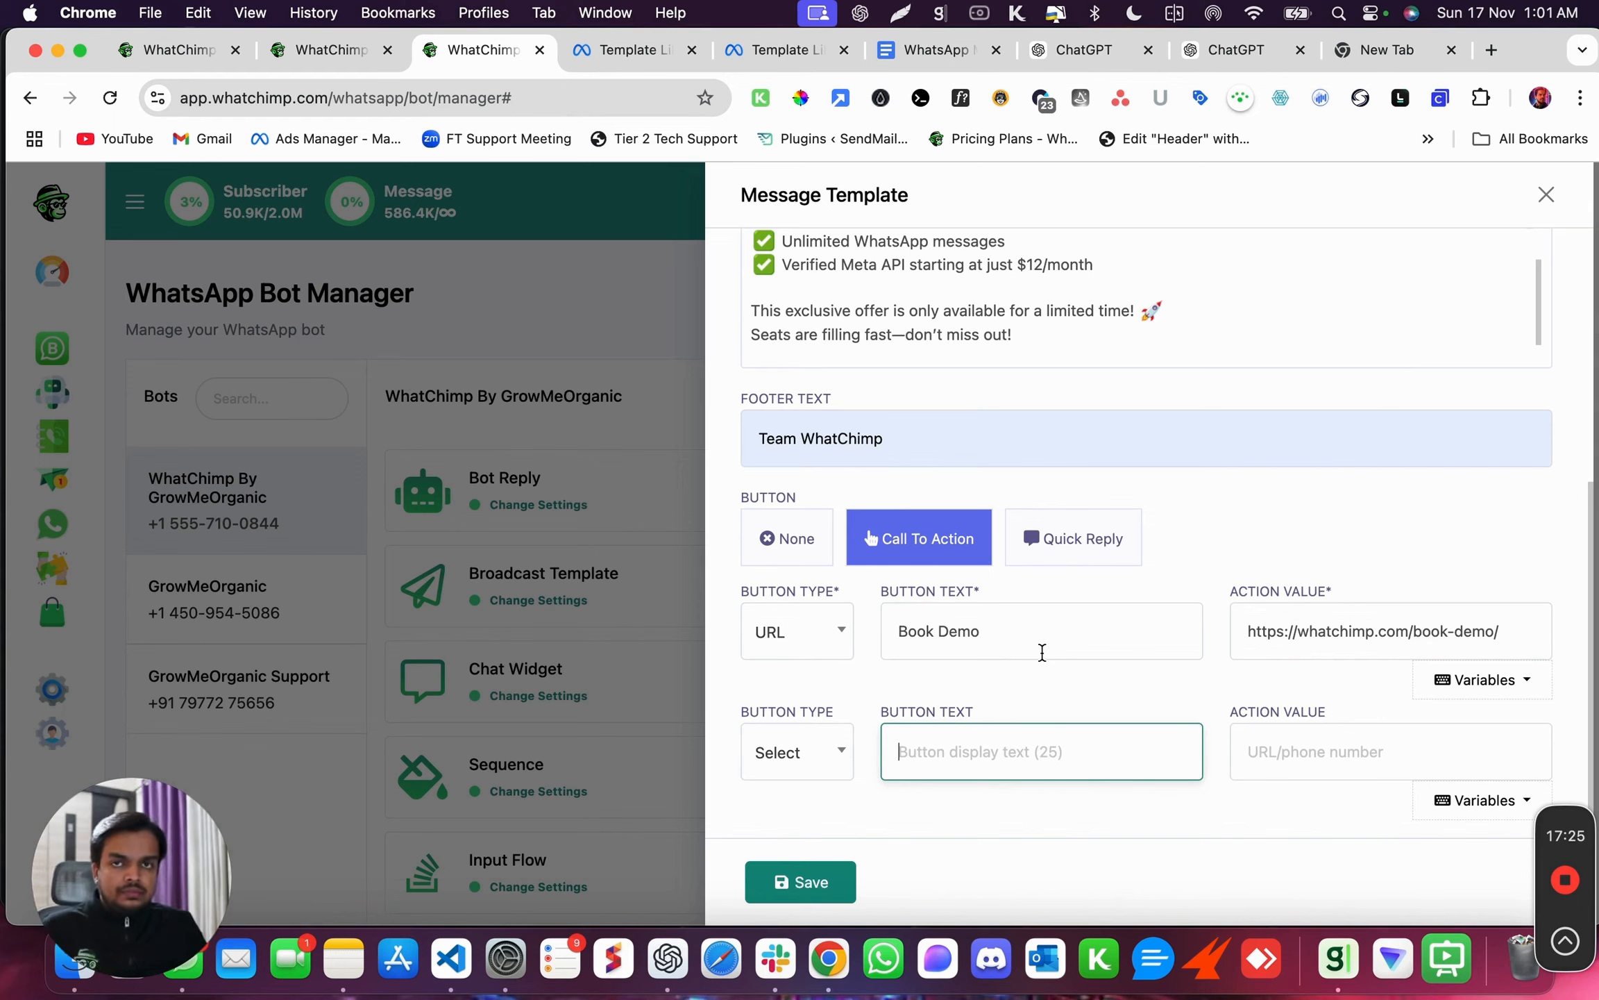
Switch the buttons to Quick Reply, keep Book Demo as the first and set the second button's text to Learn More.
left_click(1074, 542)
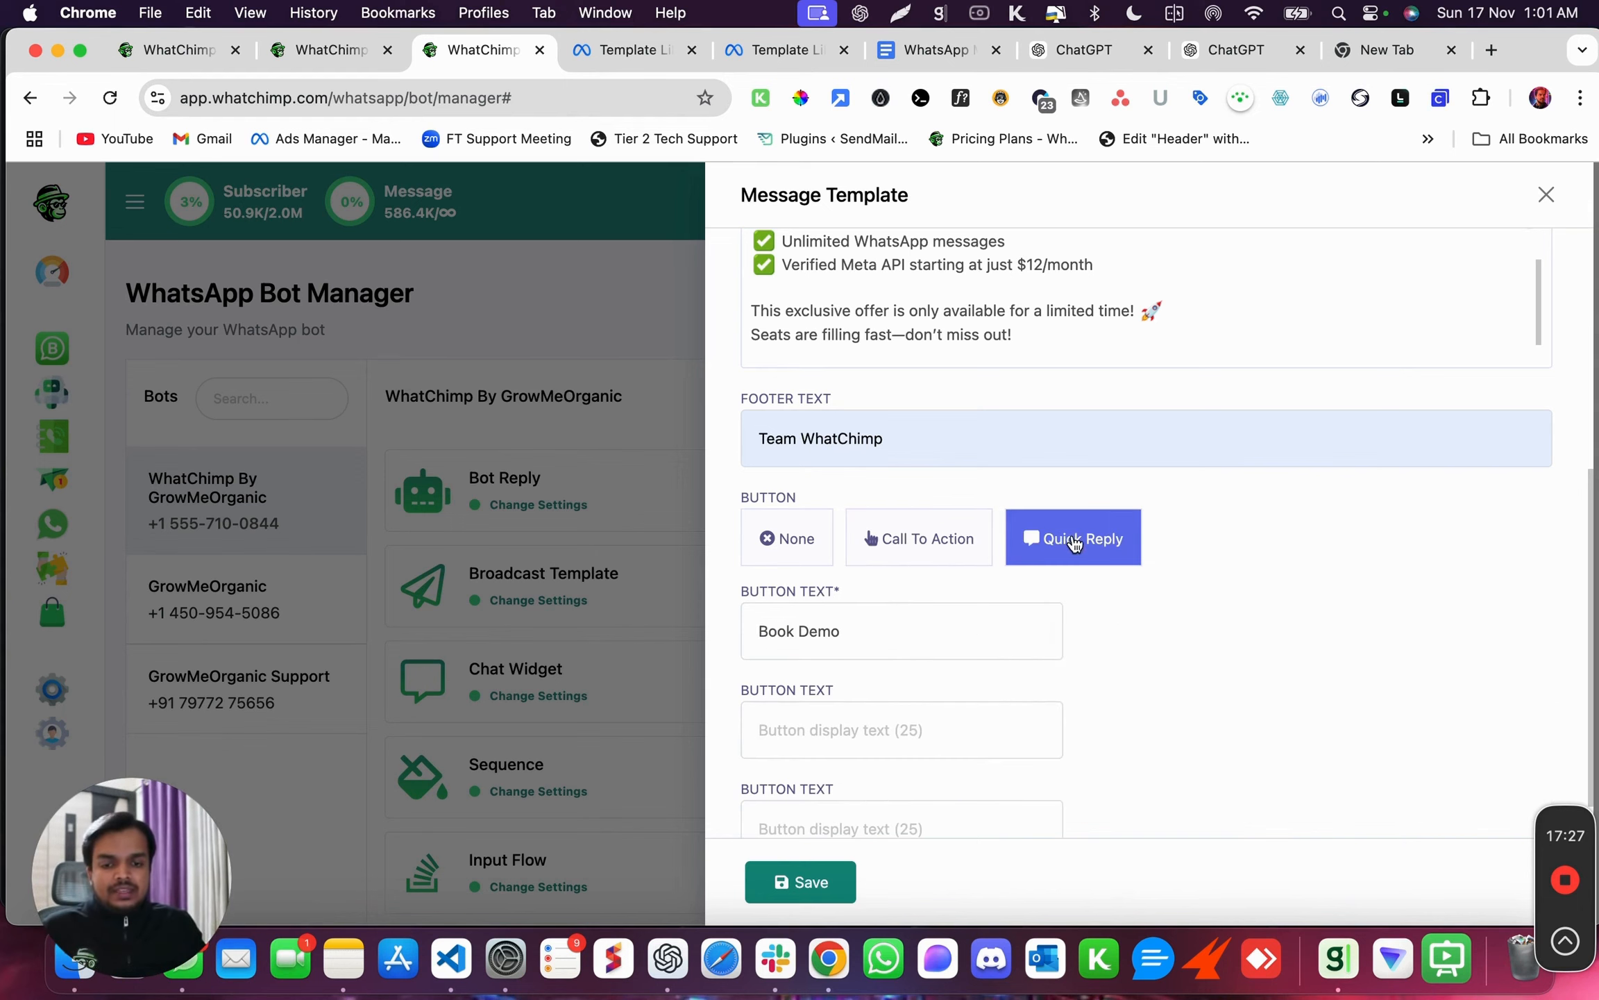
left_click_drag(758, 634, 872, 634)
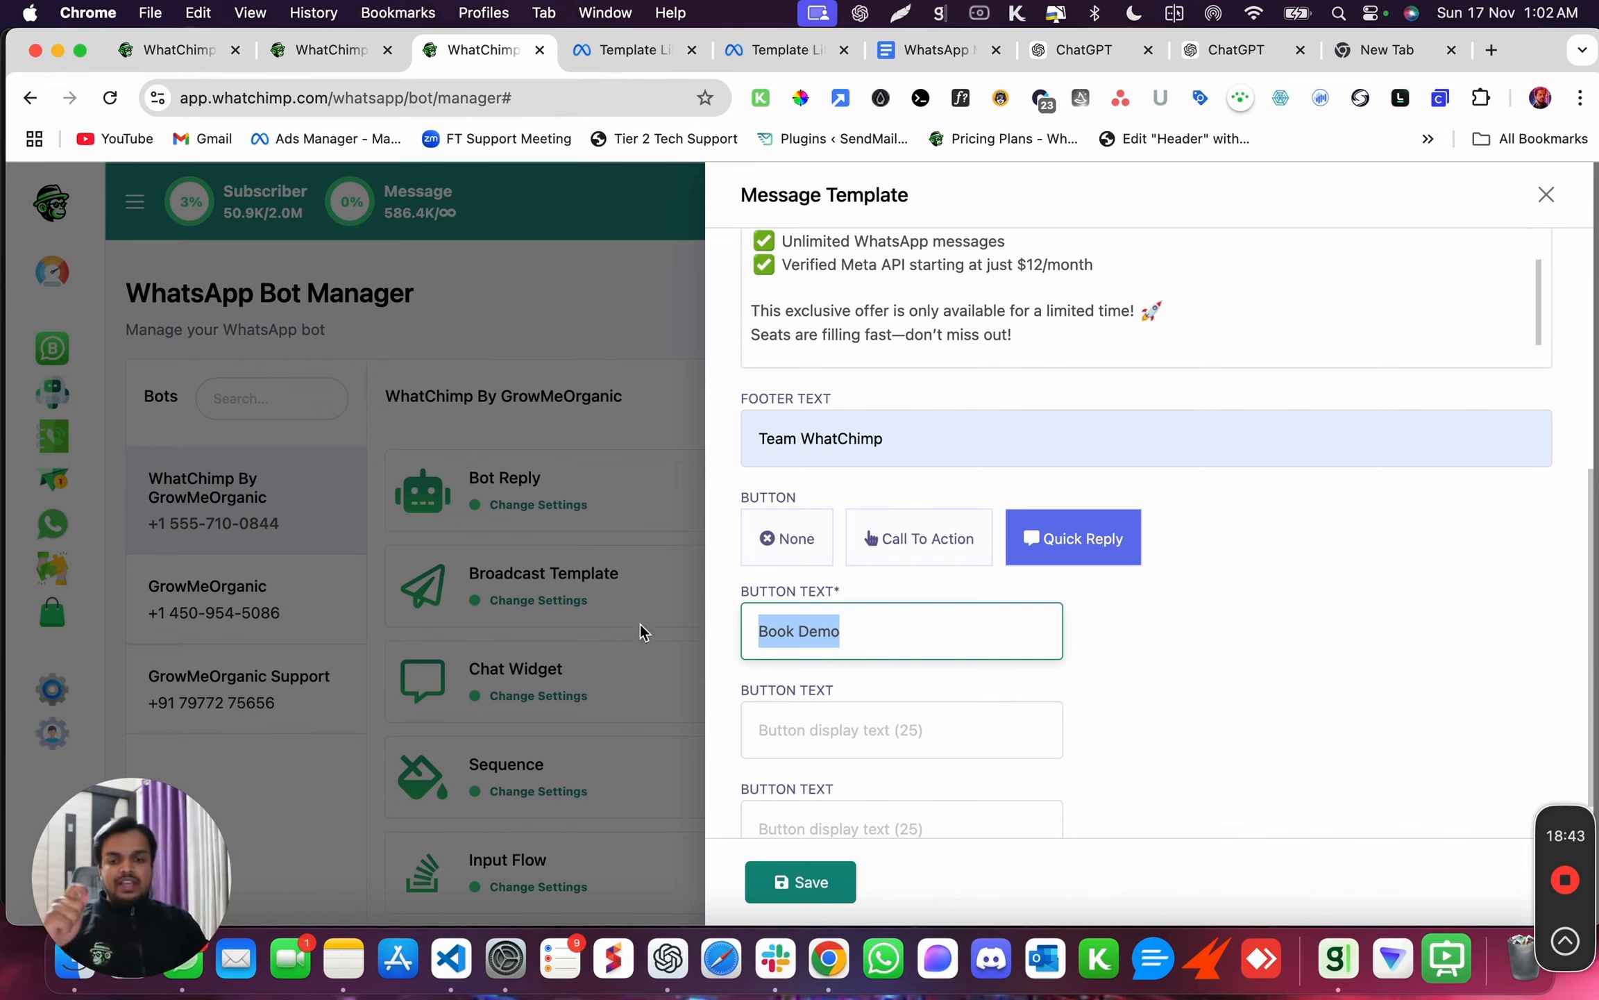
left_click(873, 638)
double_click(873, 639)
left_click(851, 740)
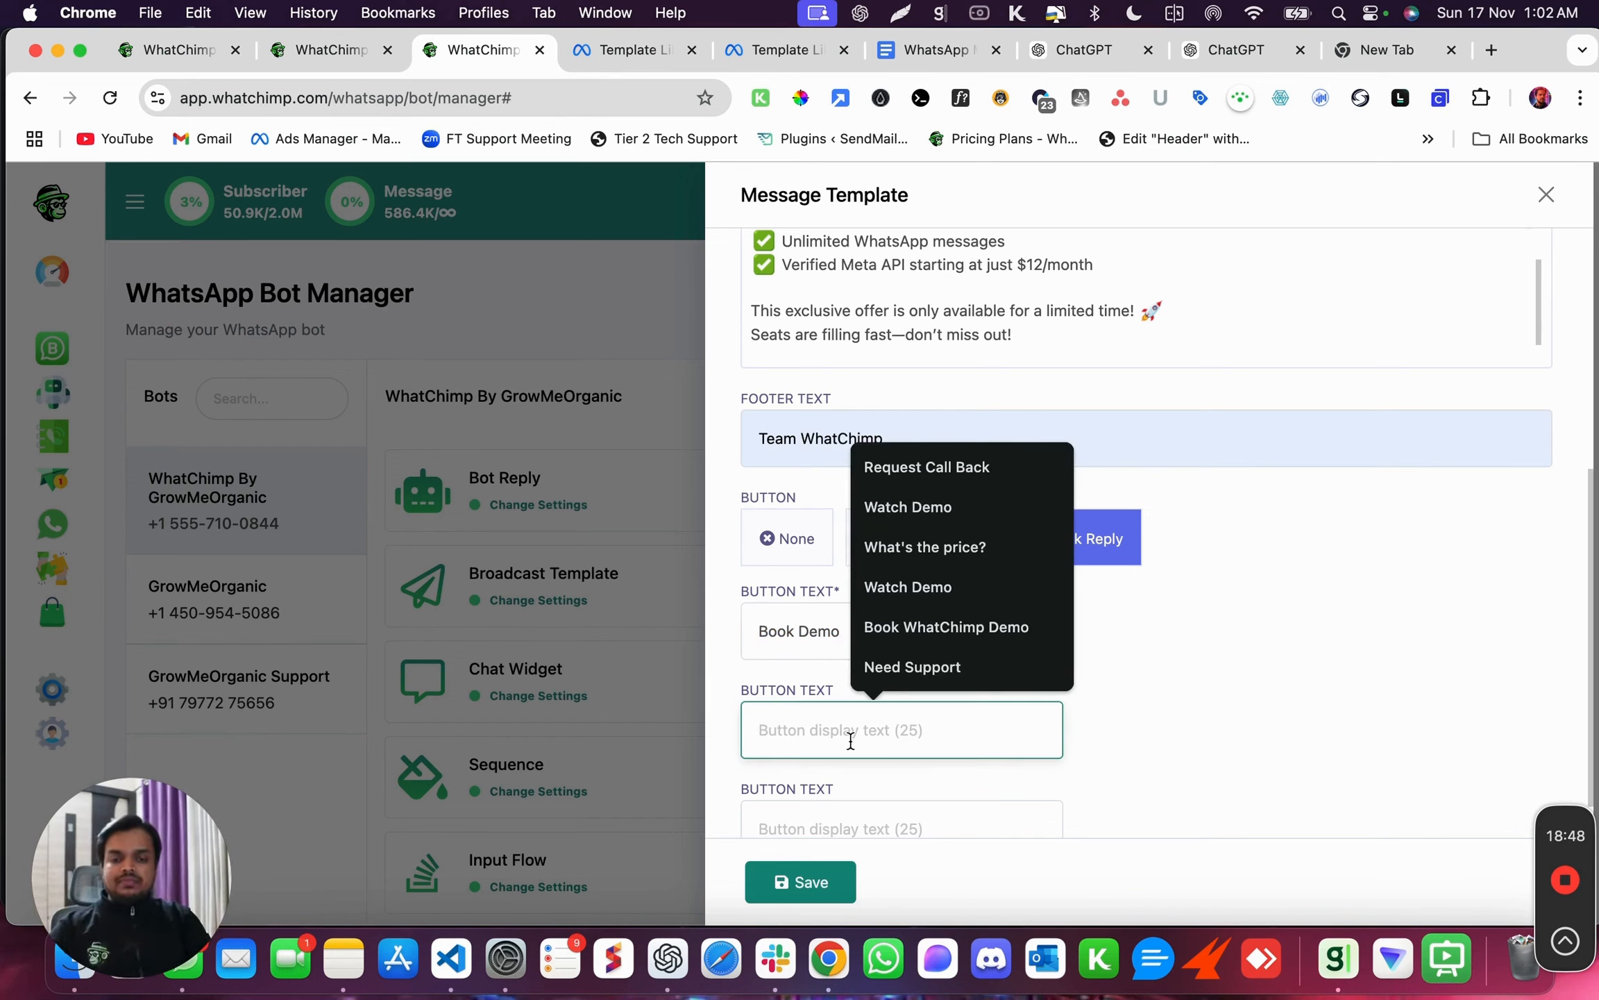
type("I wa")
key("super+a")
type("Lean")
key("BackSpace")
type("rn More")
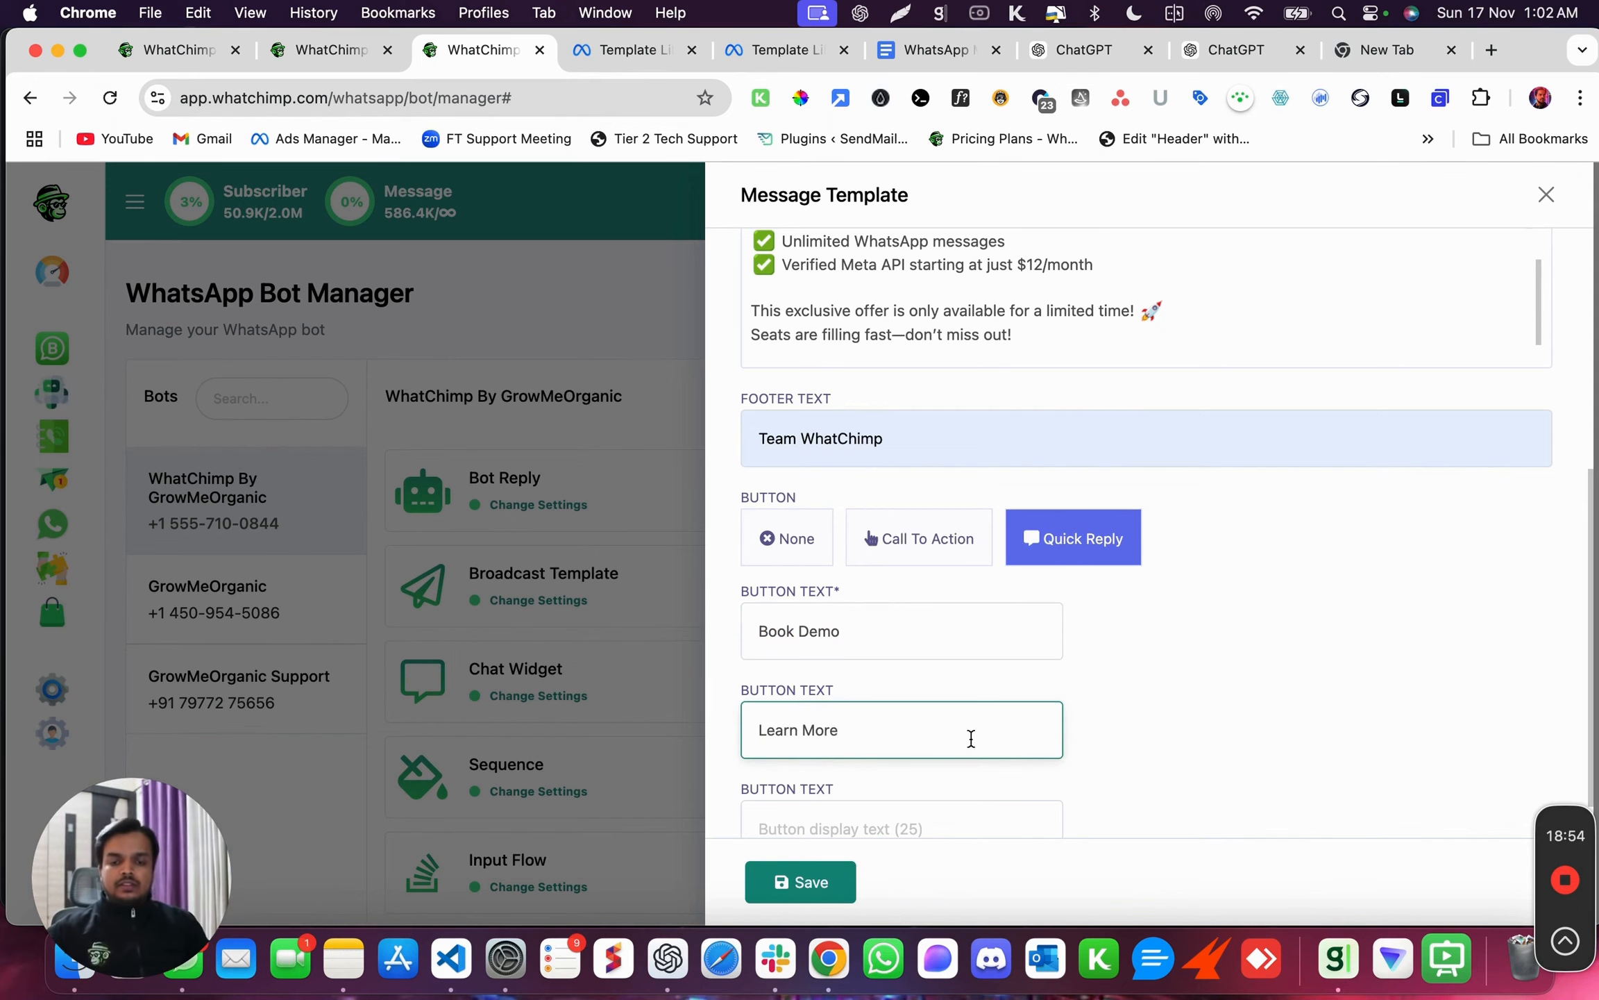
Check the completed product_promotion template, save it and close the template form.
scroll(967, 739, "down", 1)
scroll(946, 604, "up", 5)
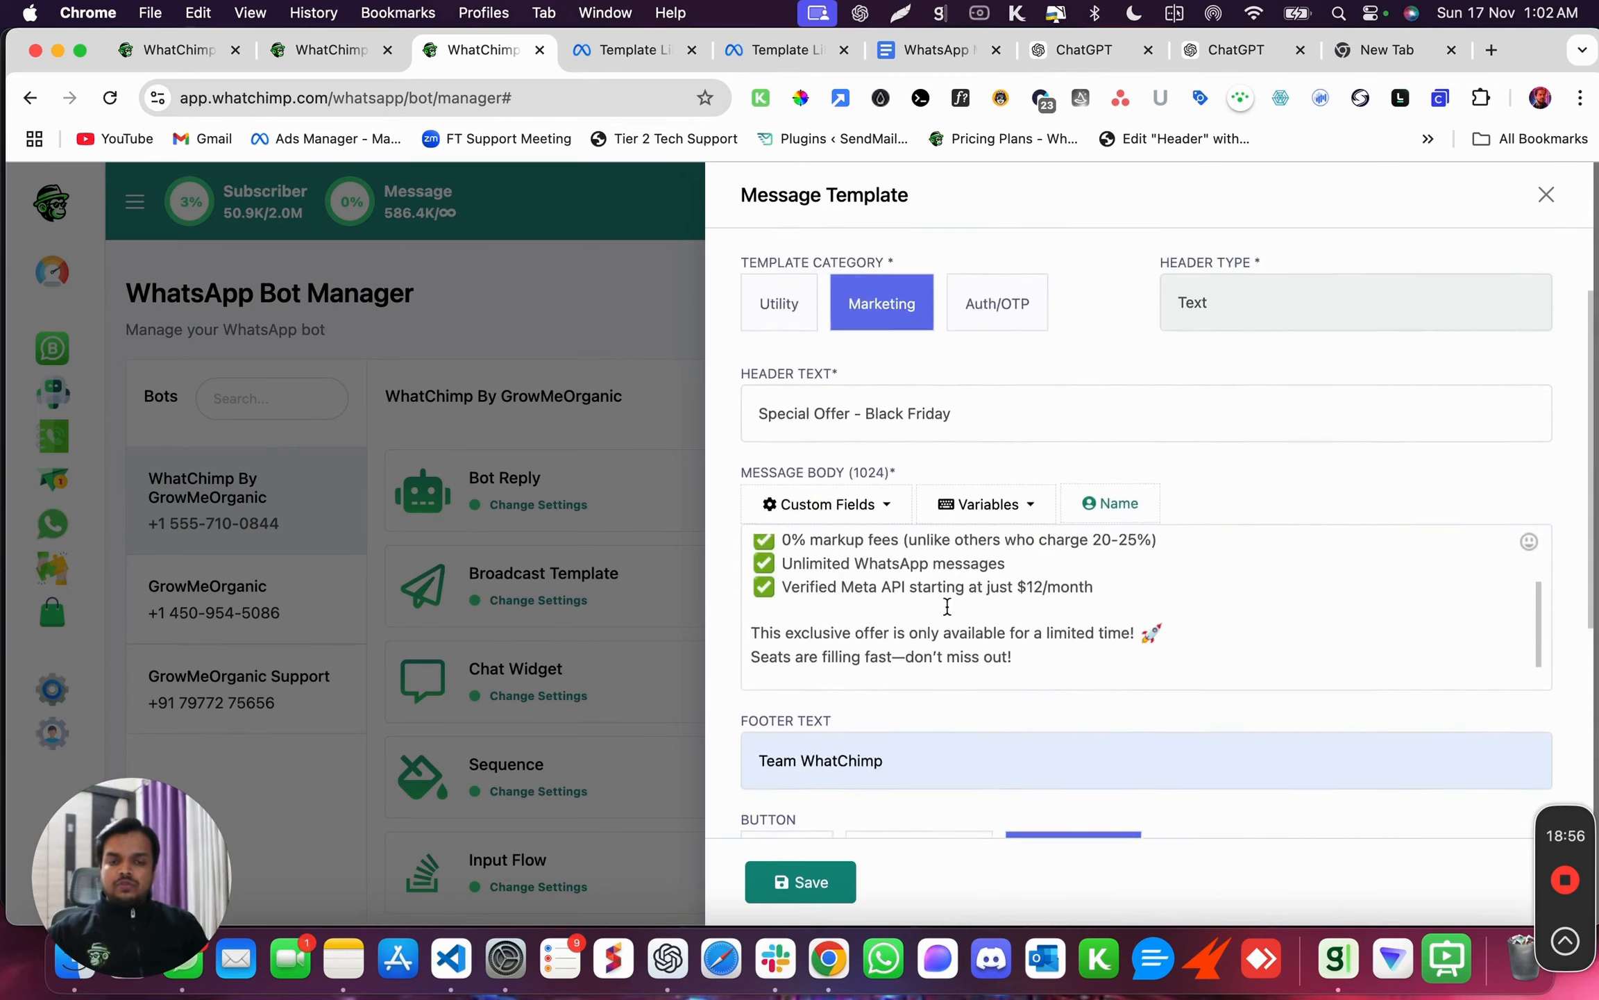
scroll(946, 604, "down", 5)
left_click(832, 883)
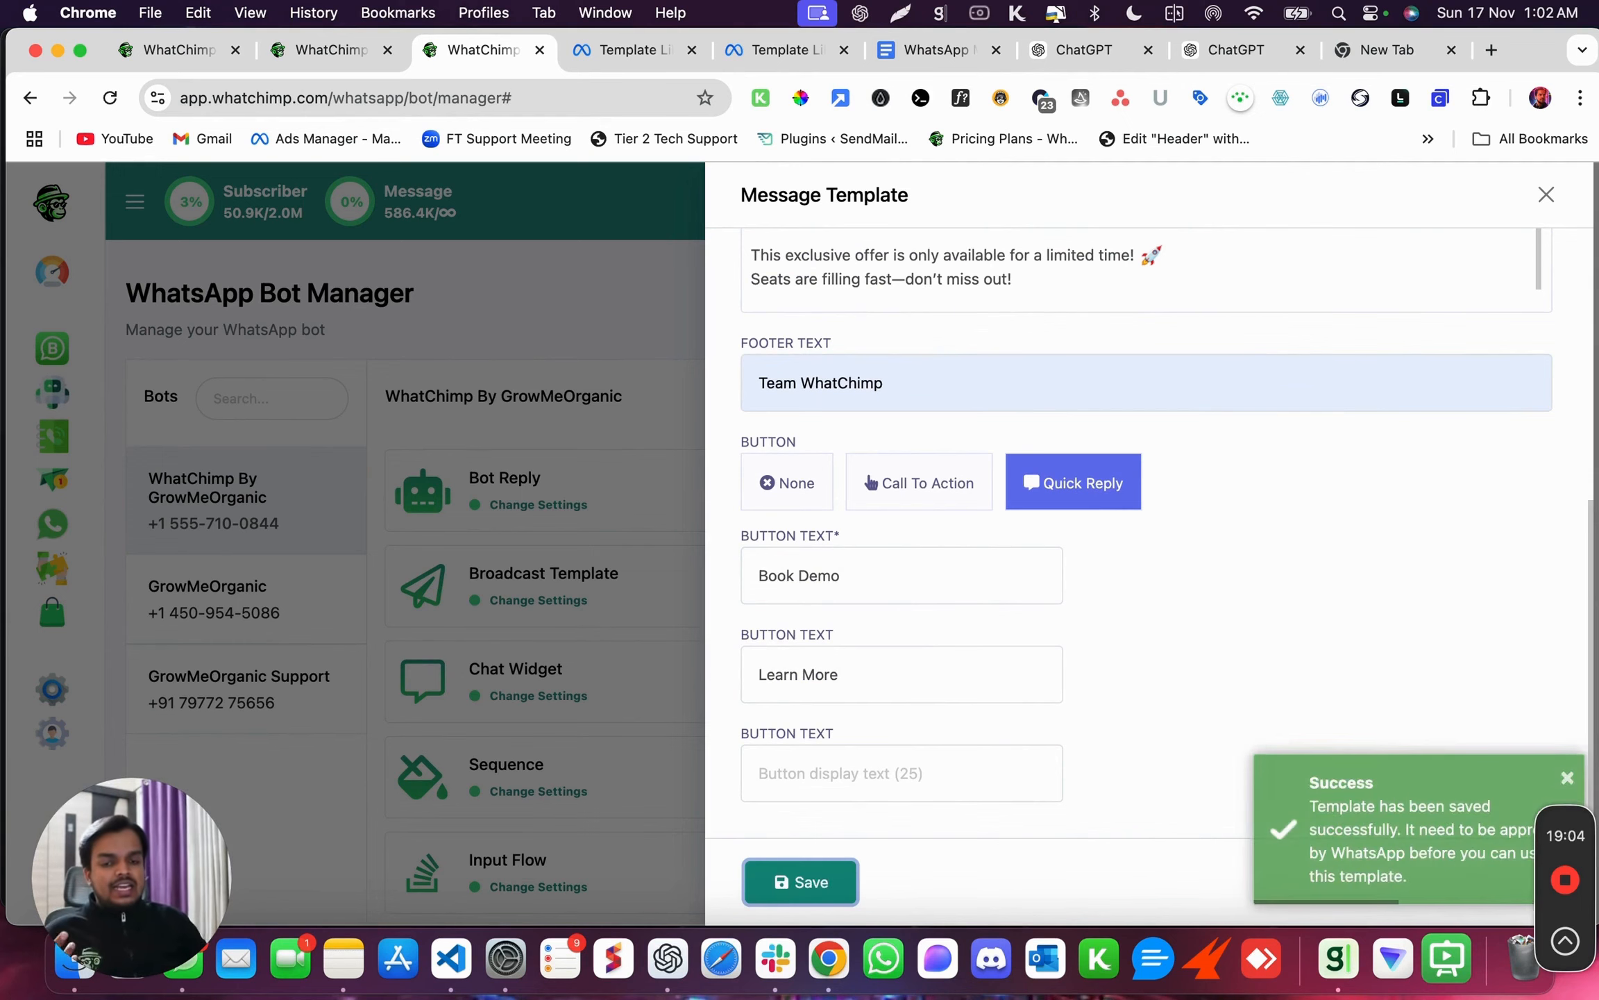
left_click(1546, 194)
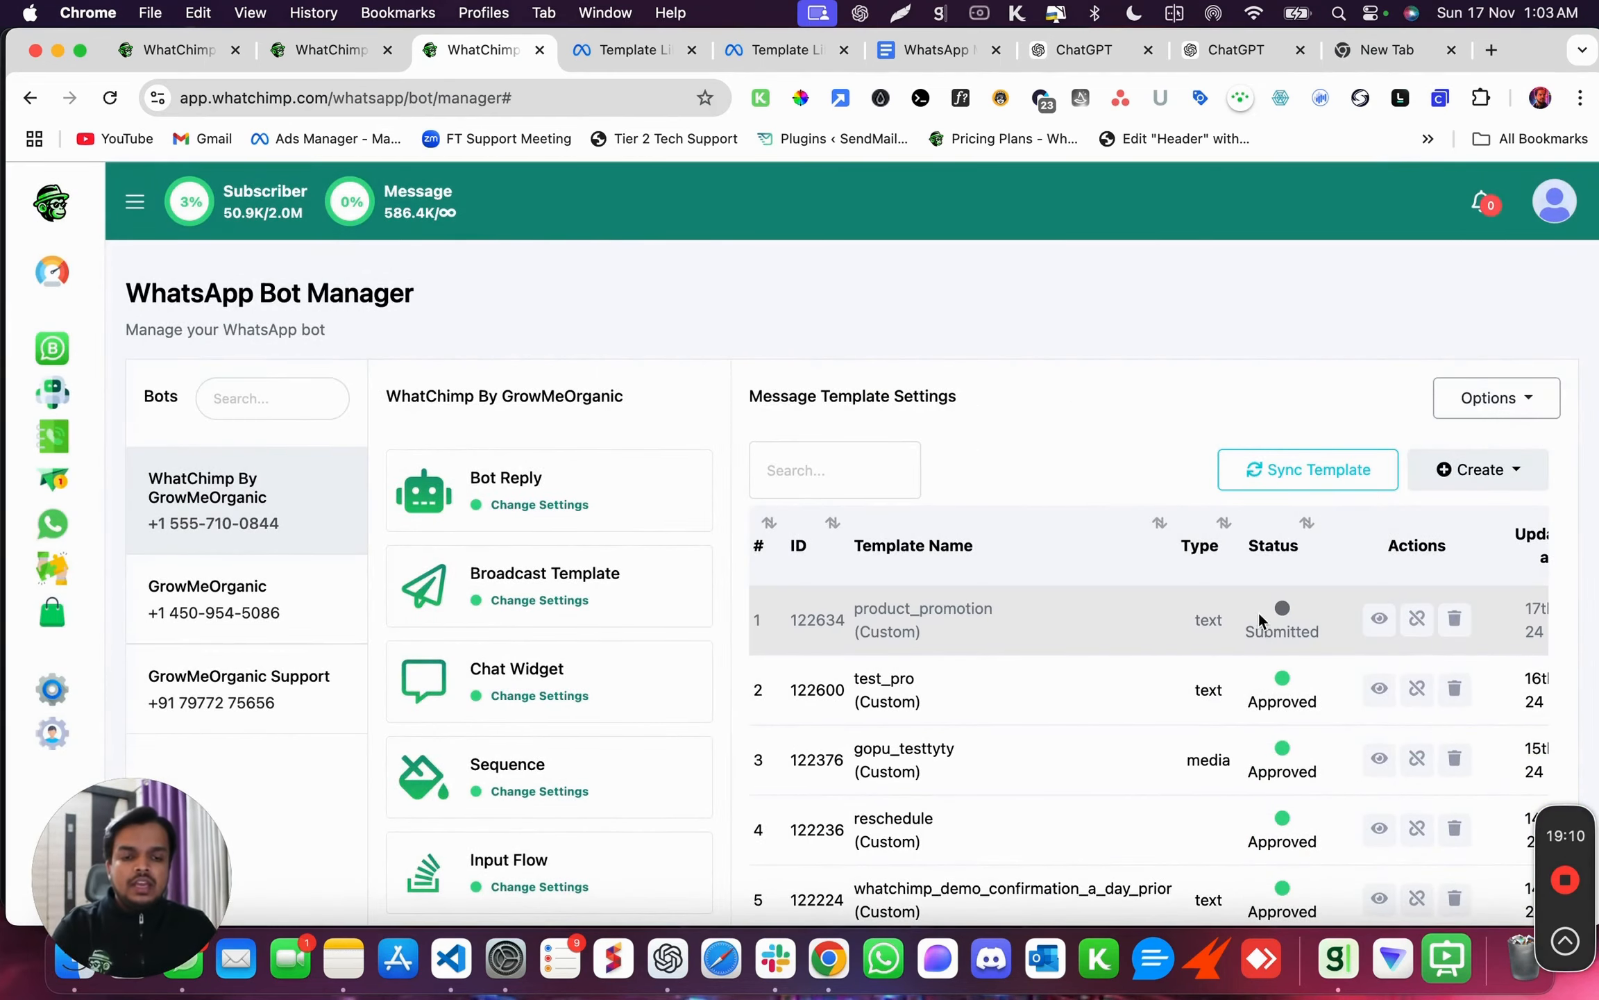
Preview the product_promotion template and sync the message templates' approval statuses.
left_click(1379, 618)
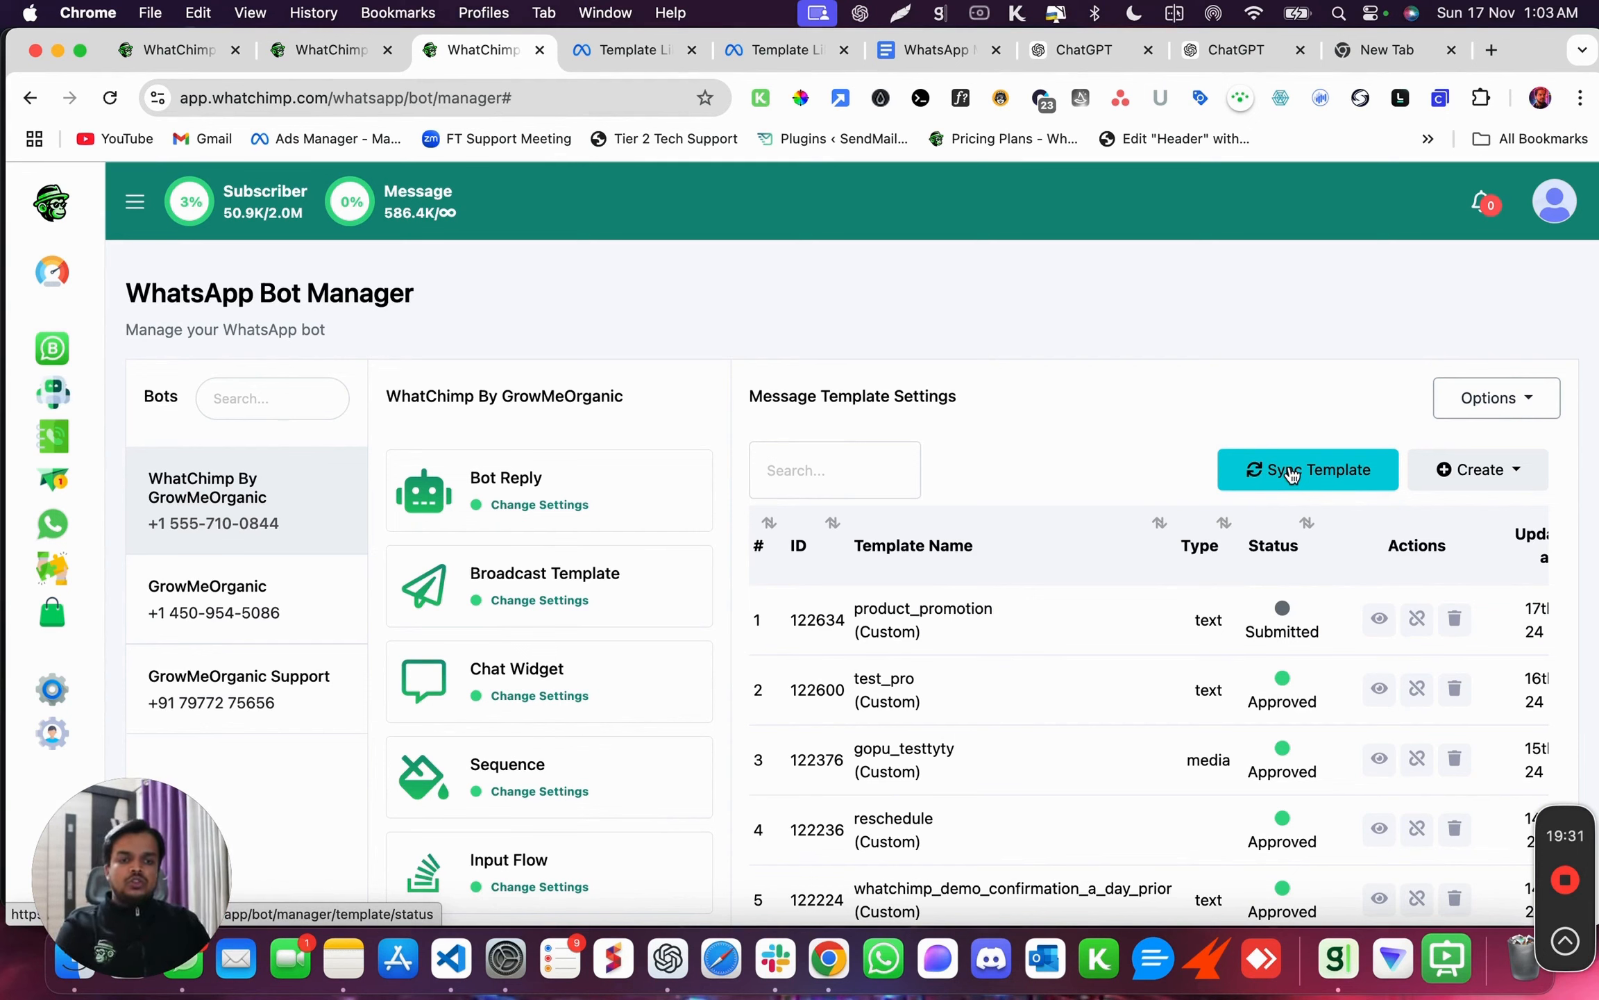
left_click(1195, 475)
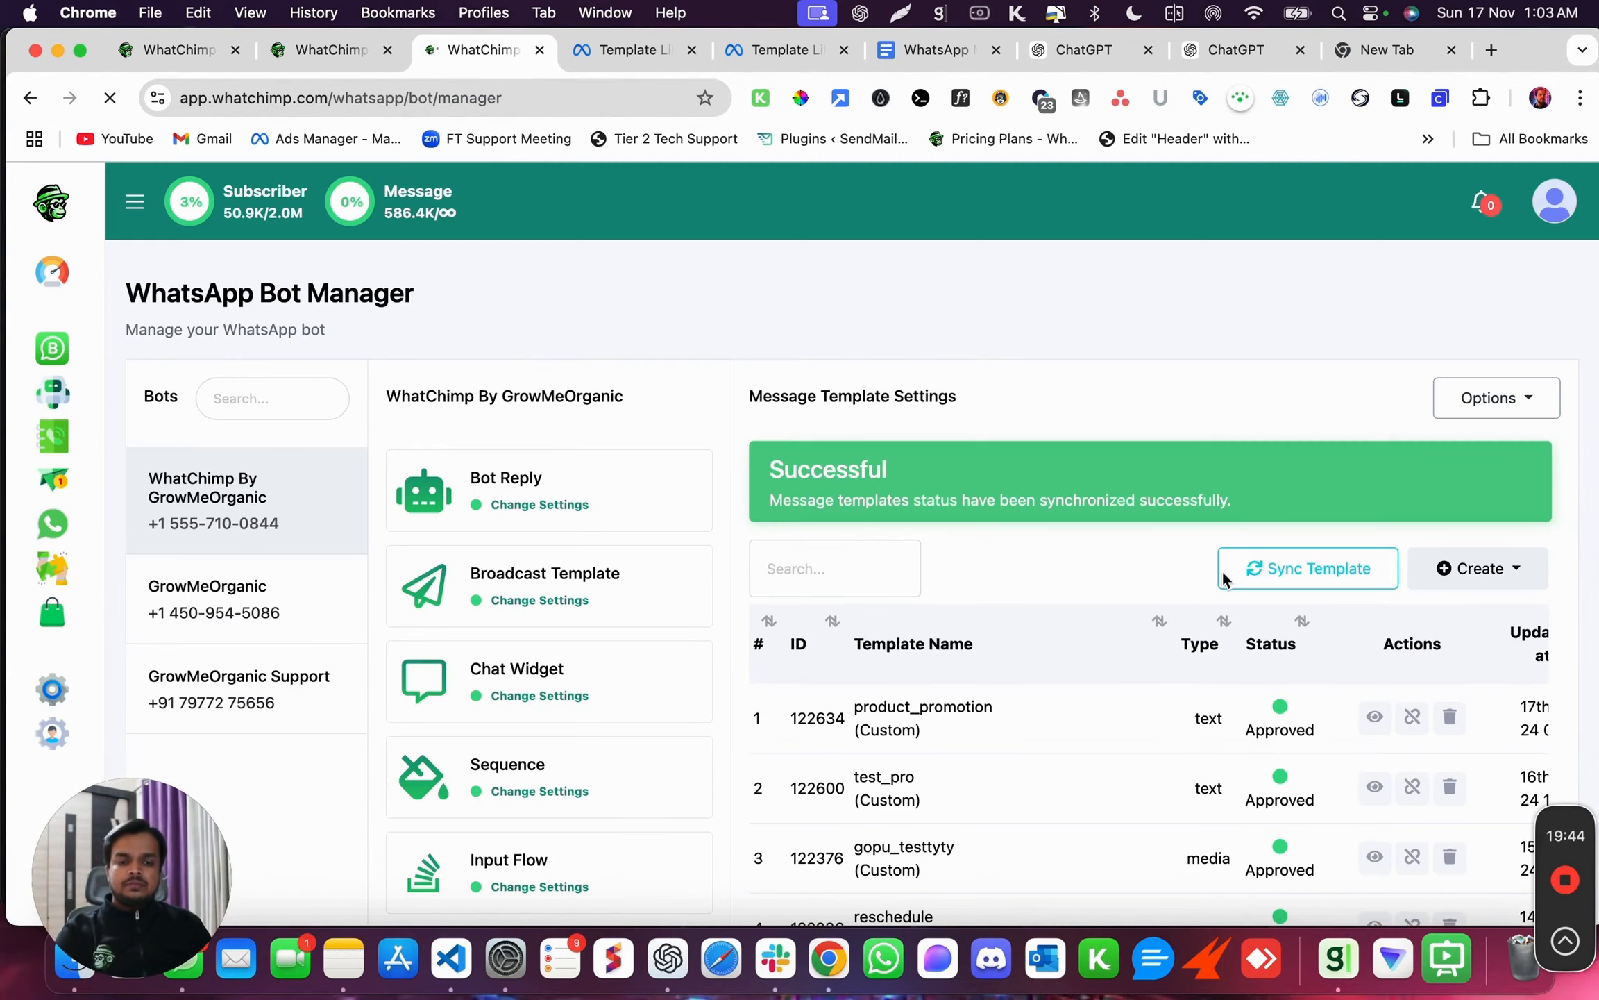
scroll(1284, 590, "down", 3)
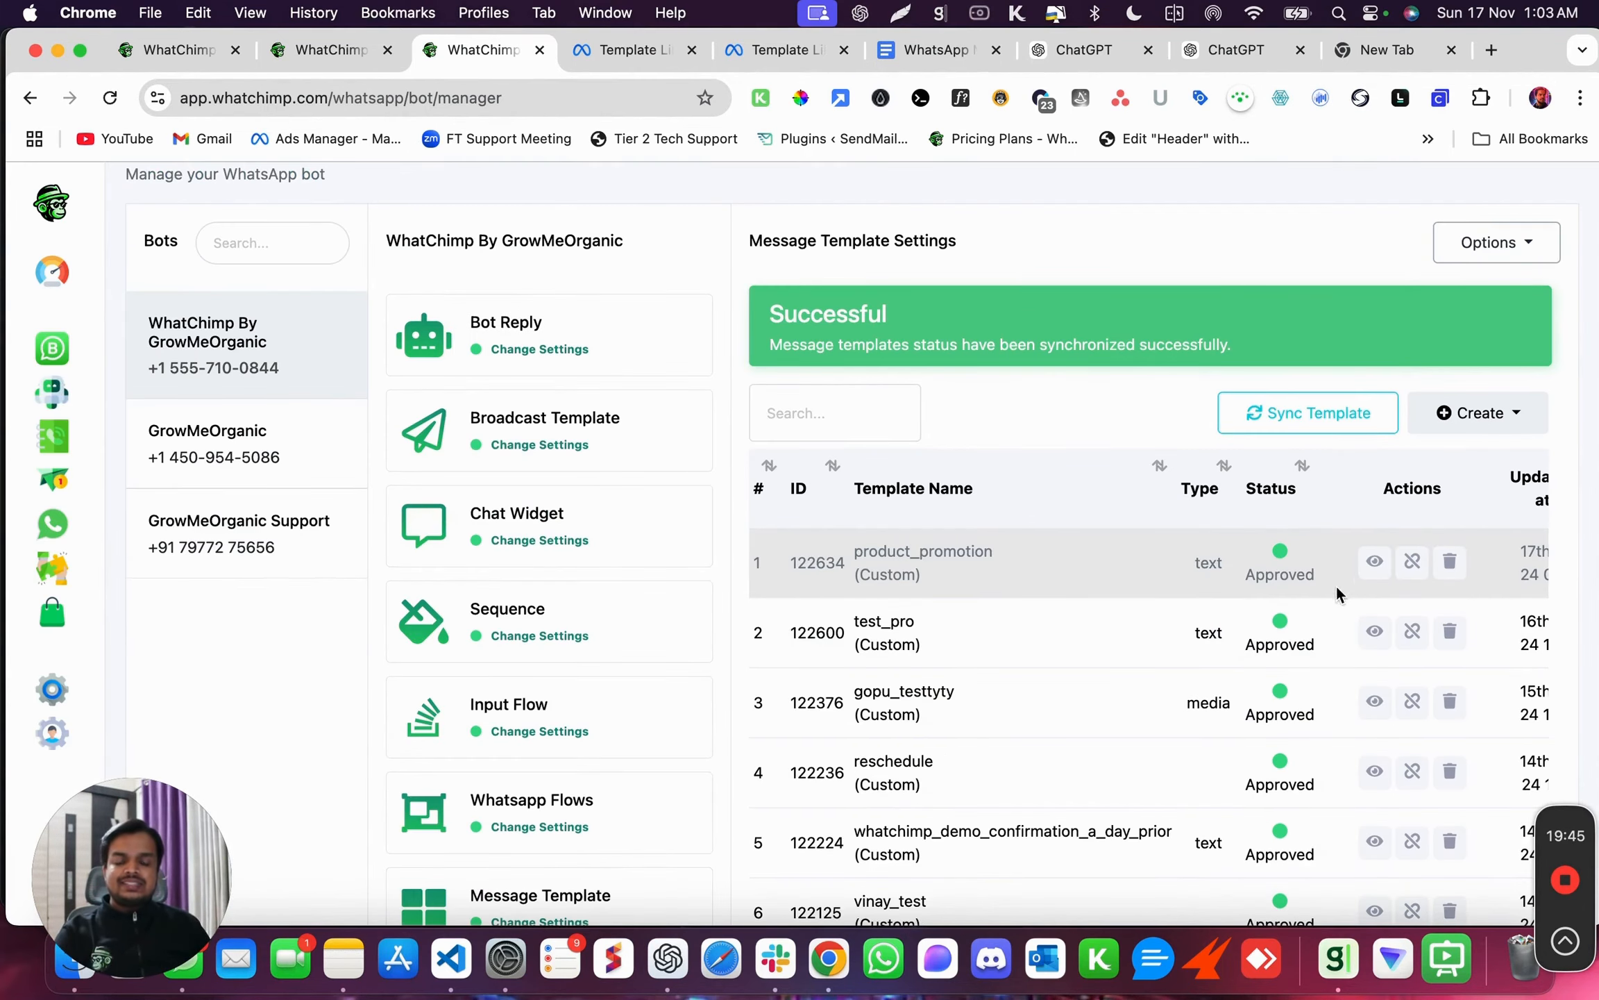